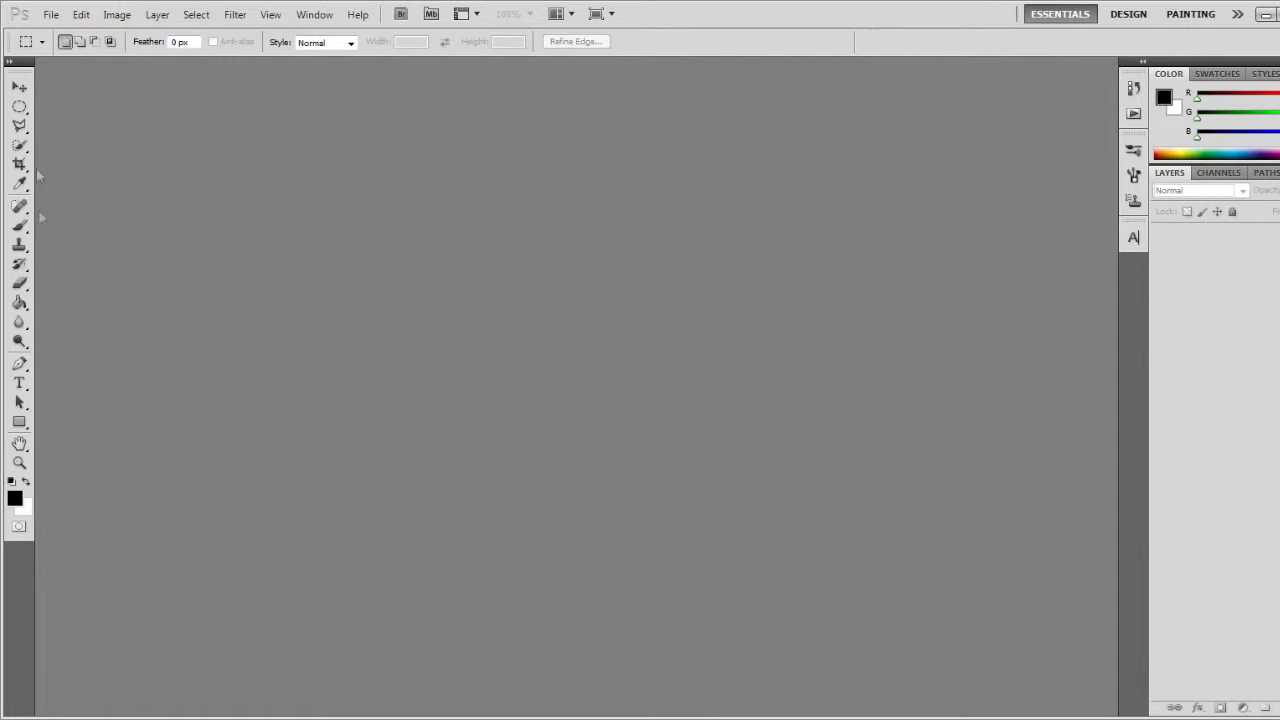
pyautogui.click(50, 14)
pyautogui.click(50, 14)
pyautogui.click(45, 14)
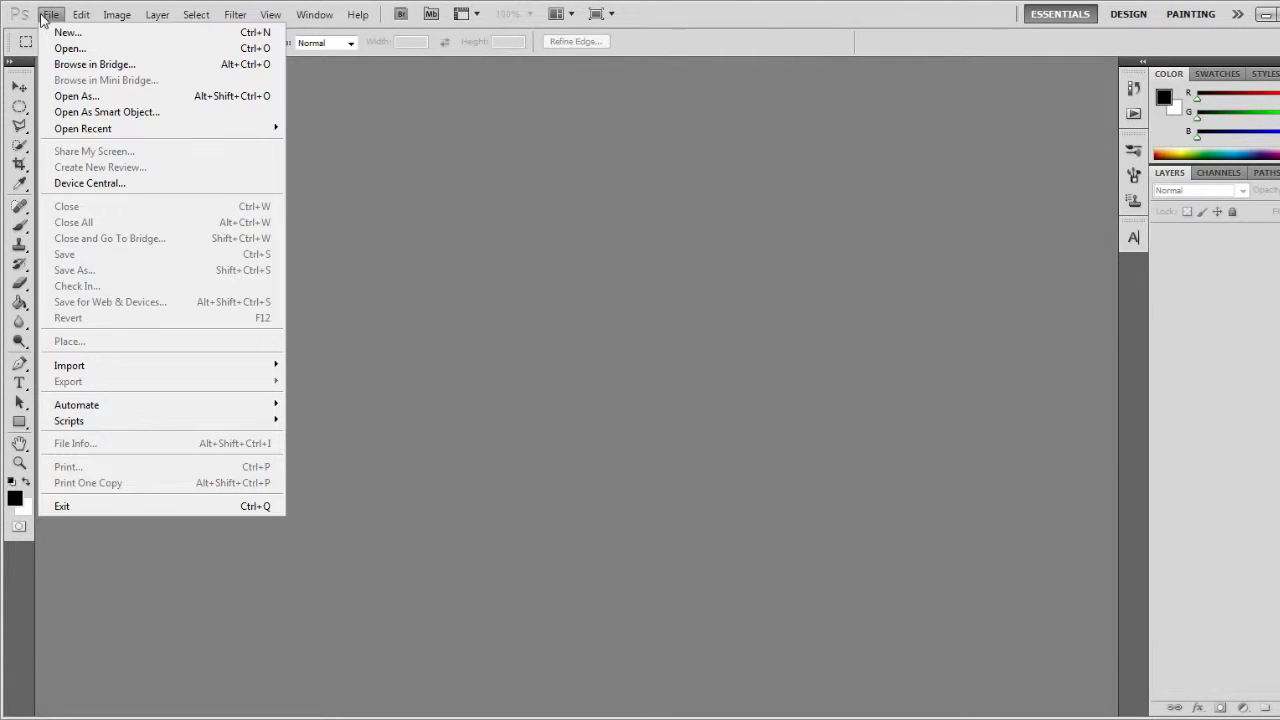
pyautogui.click(48, 16)
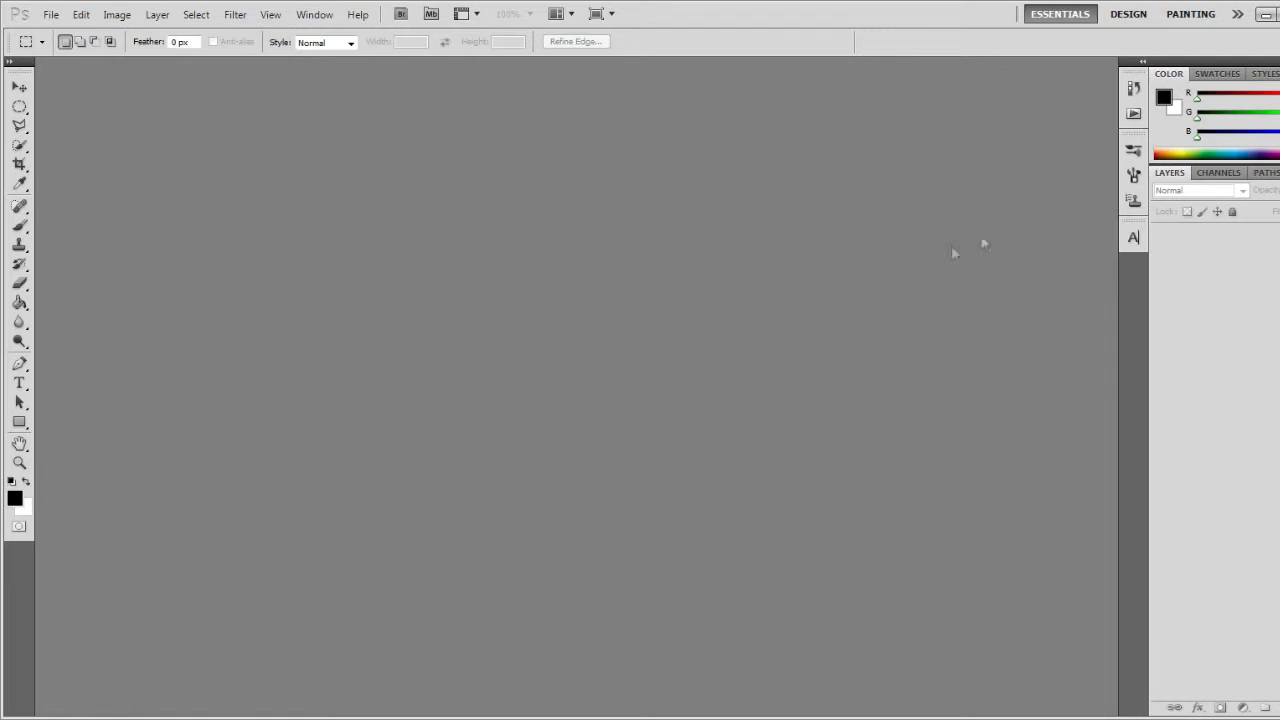
# - Examine the finished Outro Template.png in Windows Photo Viewer and close it
pyautogui.click(1264, 18)
pyautogui.moveTo(740, 418); pyautogui.dragTo(649, 138)
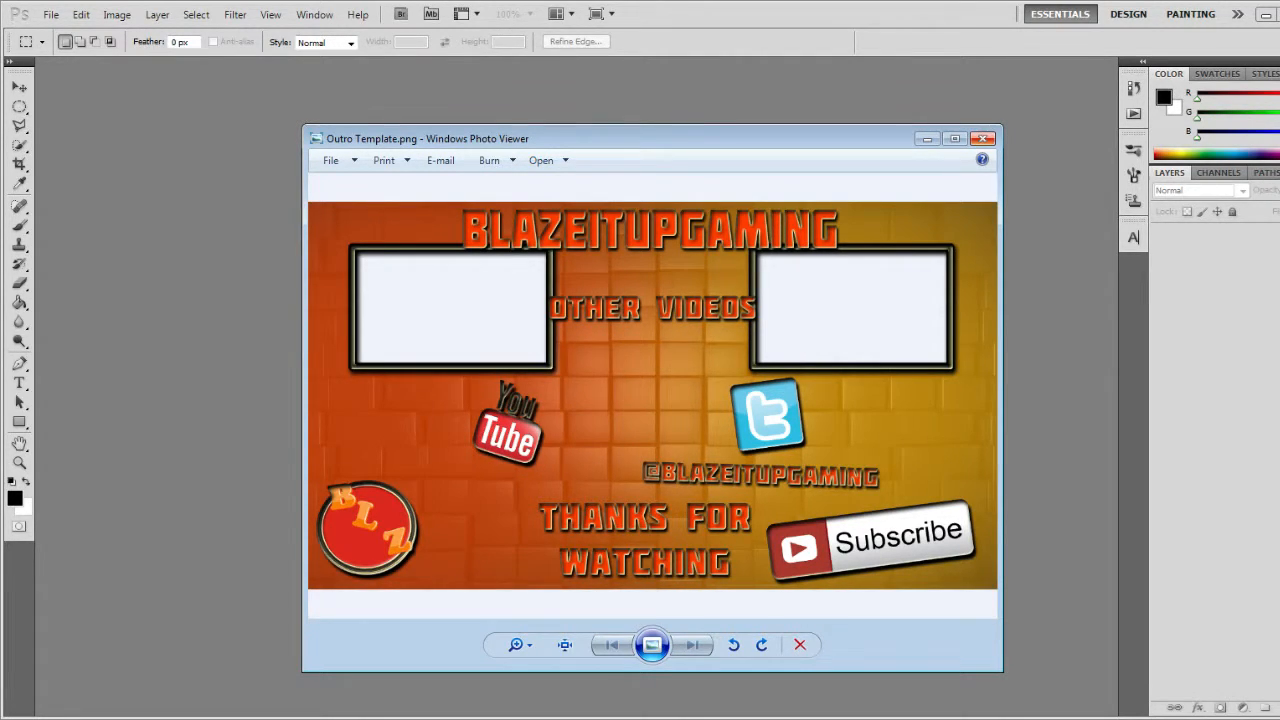
pyautogui.click(984, 138)
# - Start a new document named Tutorial
pyautogui.click(51, 16)
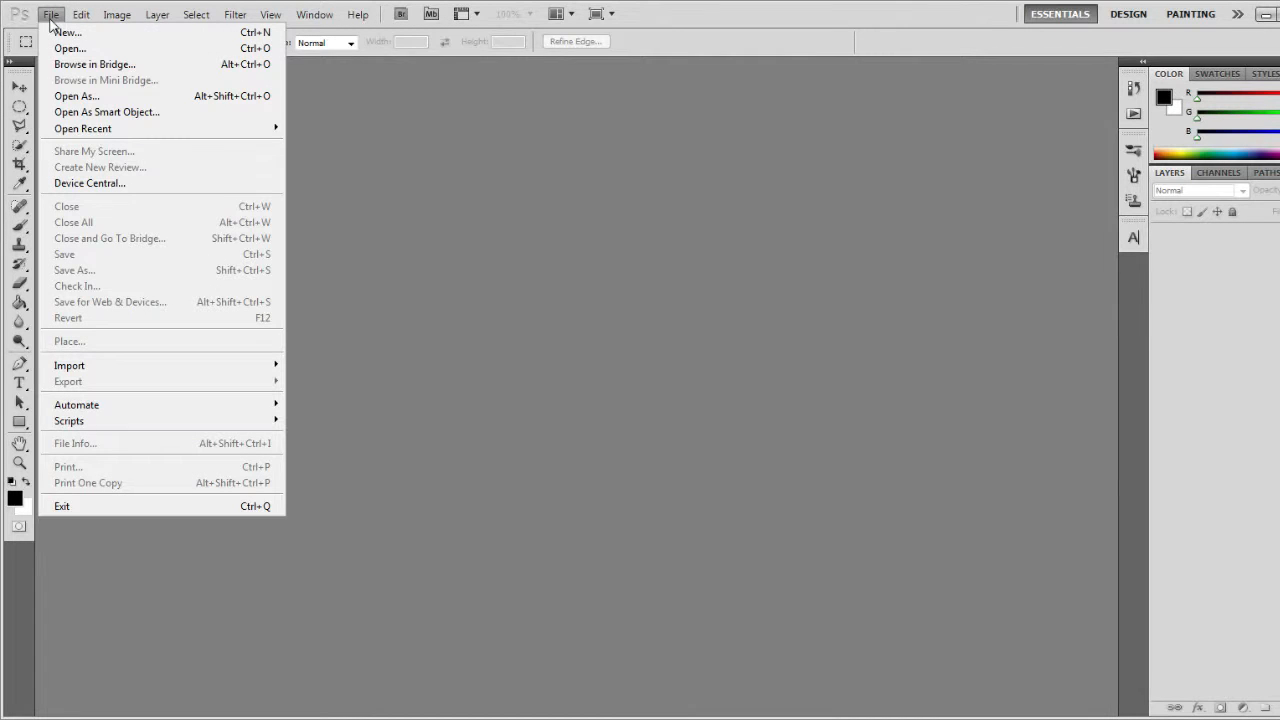
pyautogui.click(67, 32)
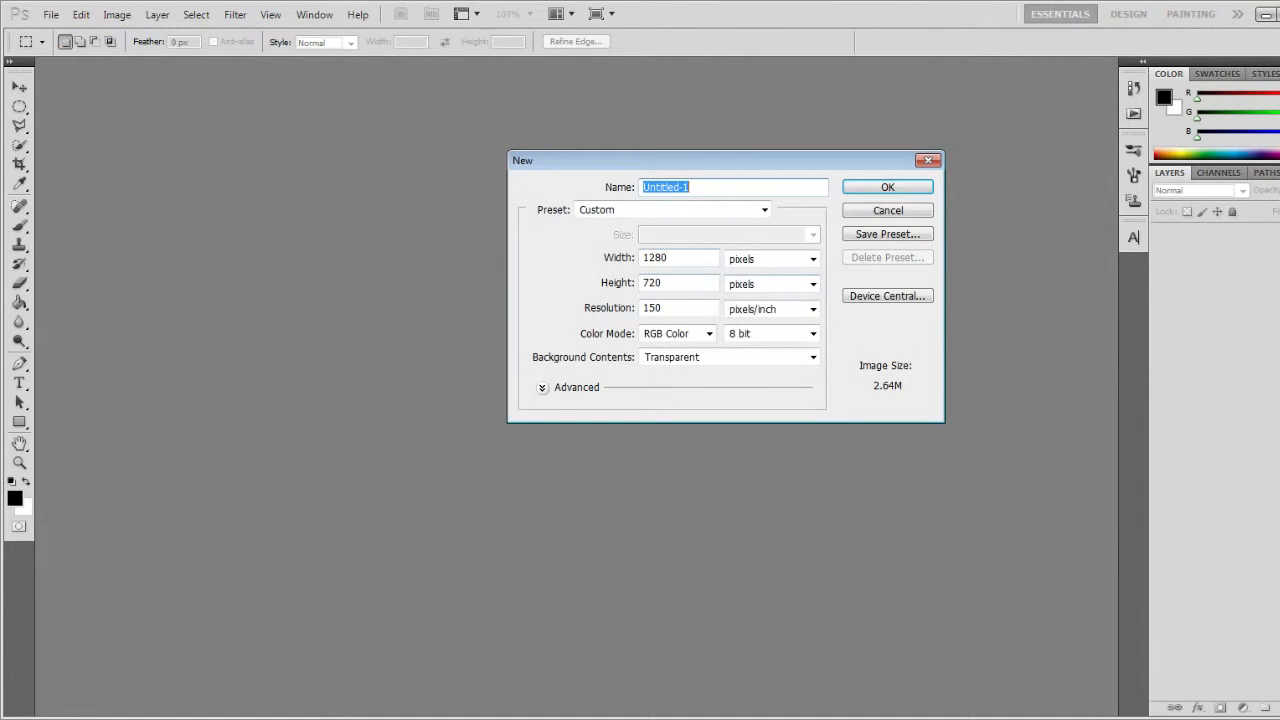
pyautogui.press('BackSpace')
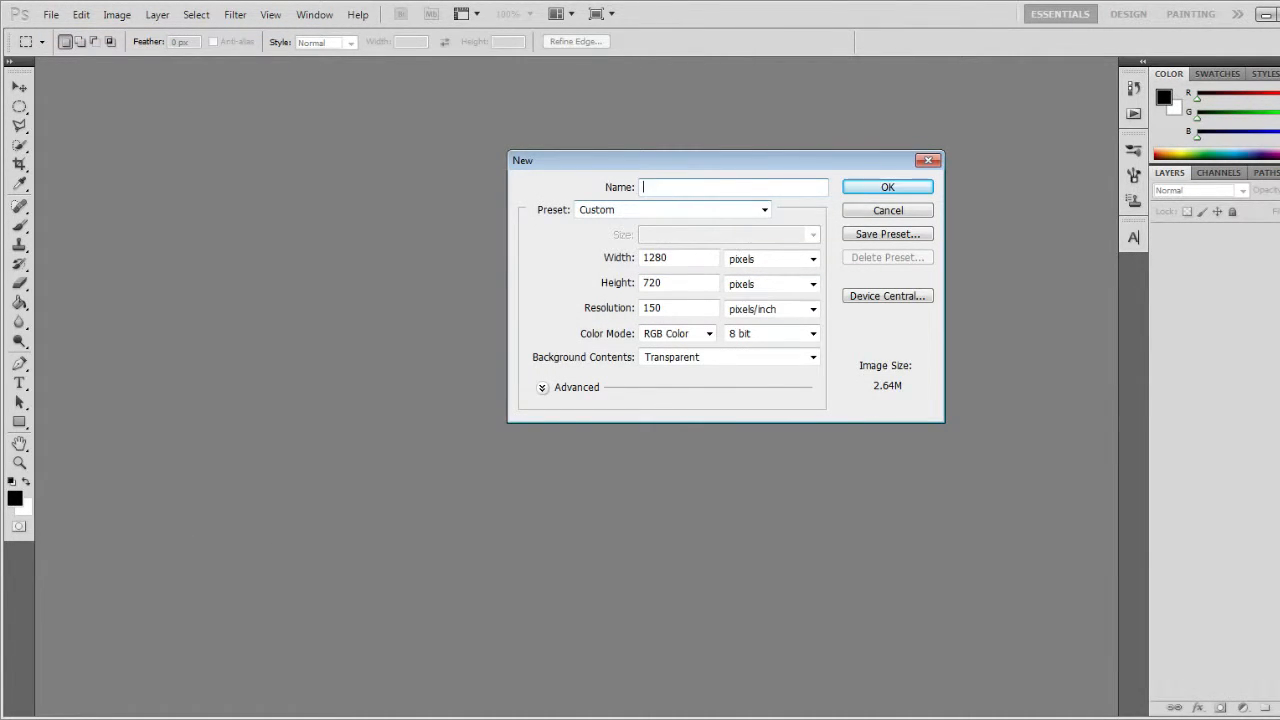
pyautogui.write('Tutorial')
pyautogui.click(668, 257)
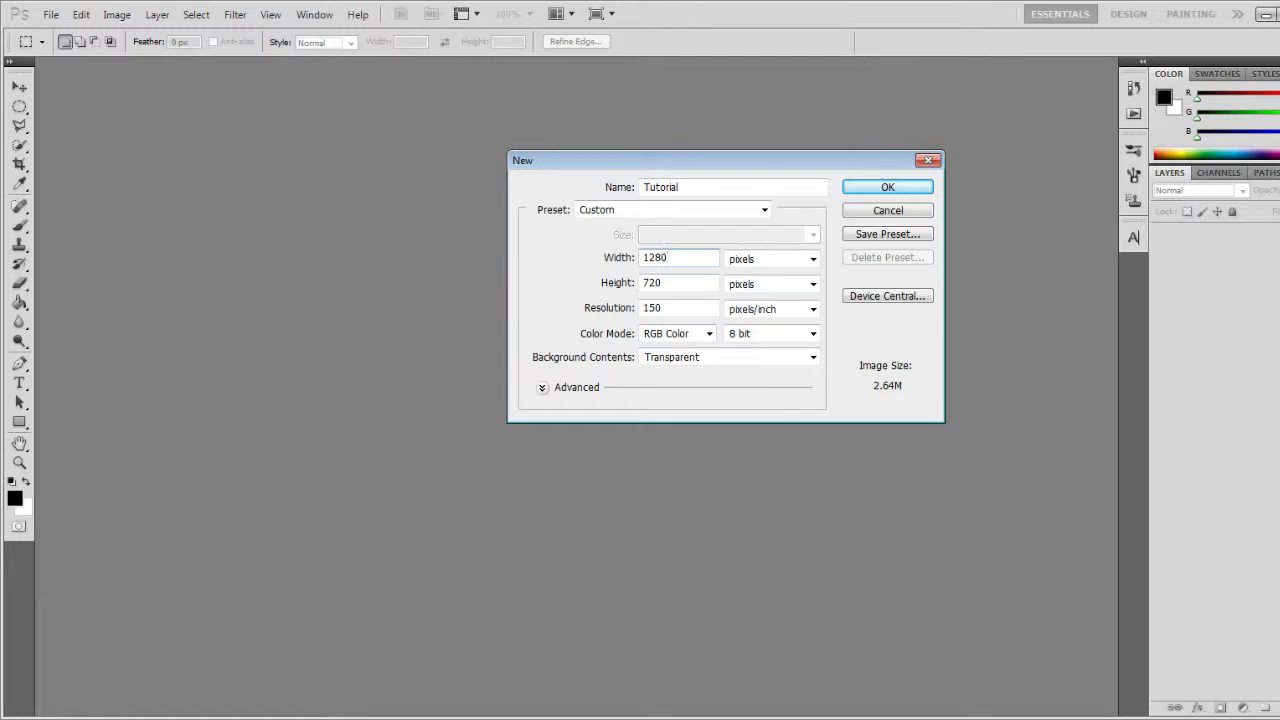
# - Set the new document's color mode to RGB Color and its resolution to 150
pyautogui.click(664, 308)
pyautogui.click(676, 333)
pyautogui.click(665, 377)
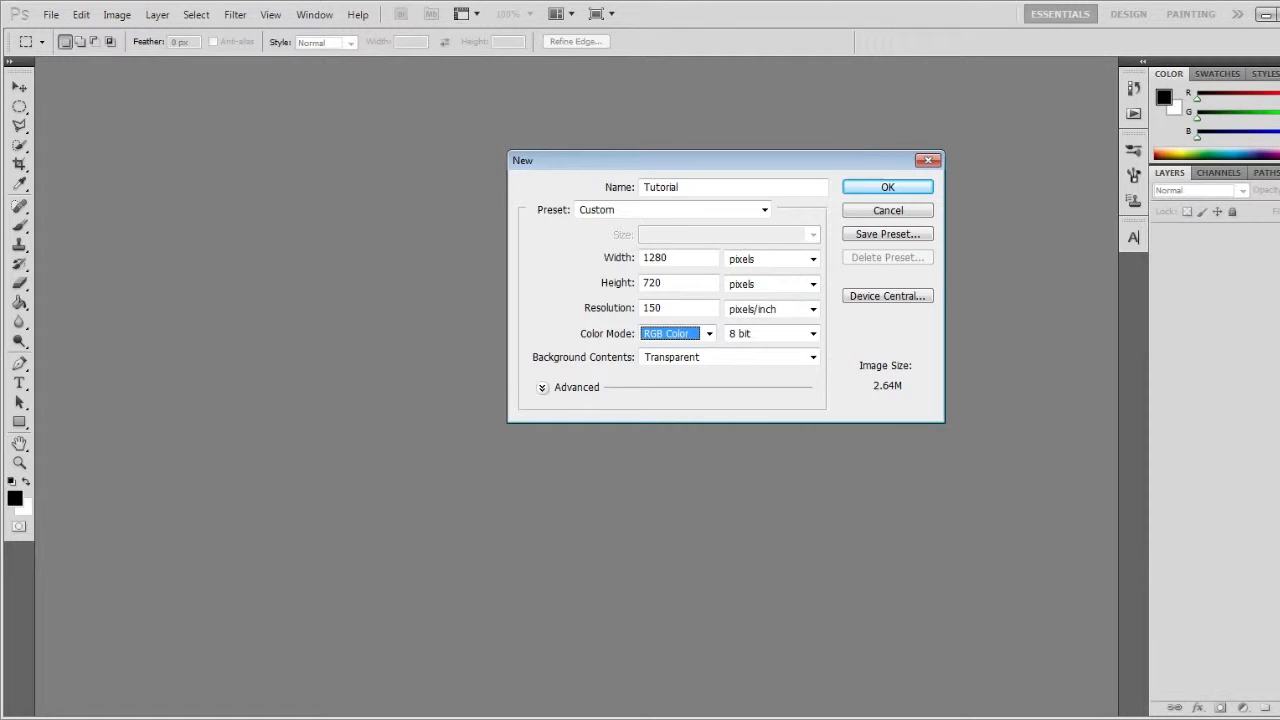
pyautogui.hotkey('shift', 'Tab')
pyautogui.write('150.6')
pyautogui.press('BackSpace')
pyautogui.press('BackSpace')
pyautogui.press('Tab')
pyautogui.hotkey('shift', 'Tab')
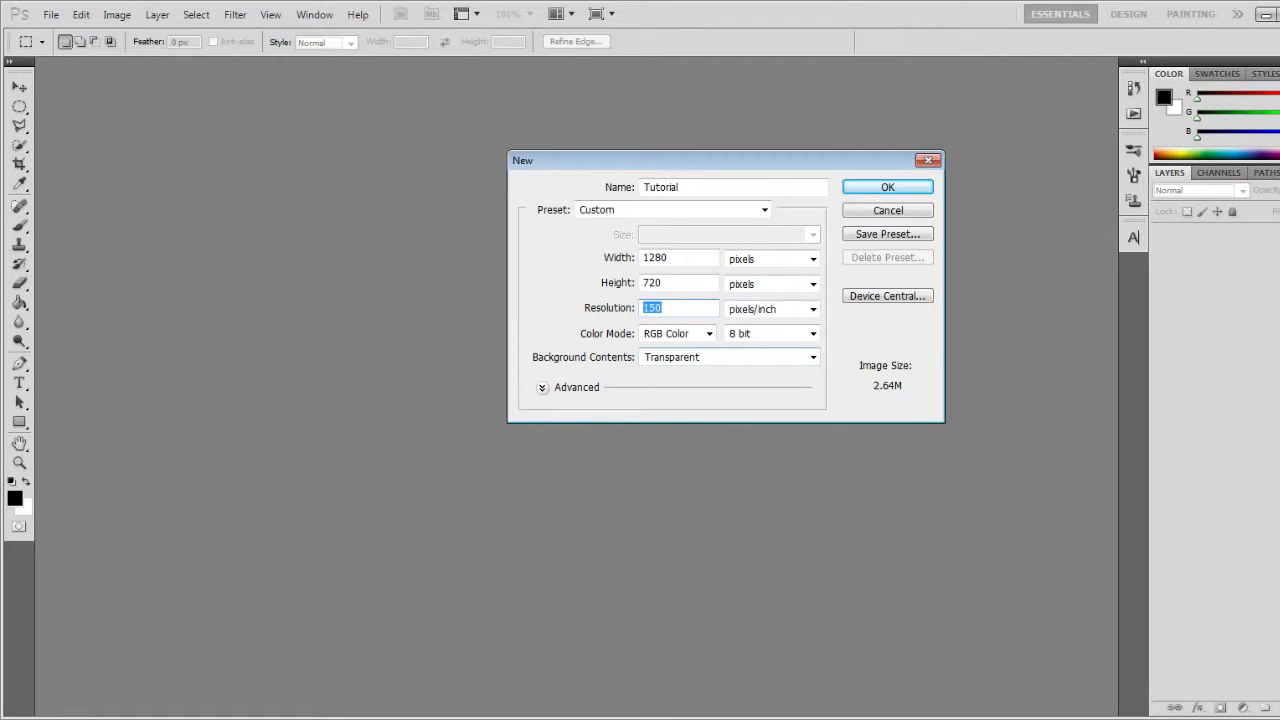
# - Choose 8 bit depth and pixels/inch, and create the 1280 by 720 pixel transparent document
pyautogui.click(770, 333)
pyautogui.click(765, 346)
pyautogui.click(770, 309)
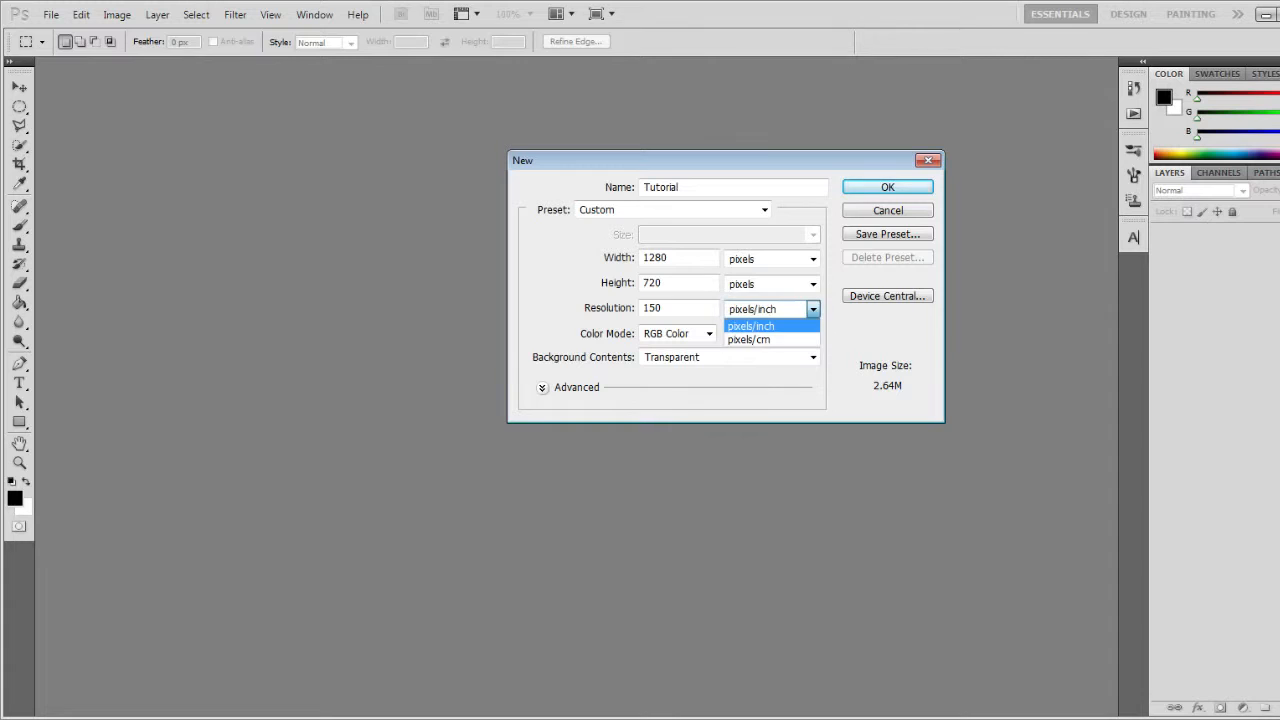
pyautogui.click(765, 322)
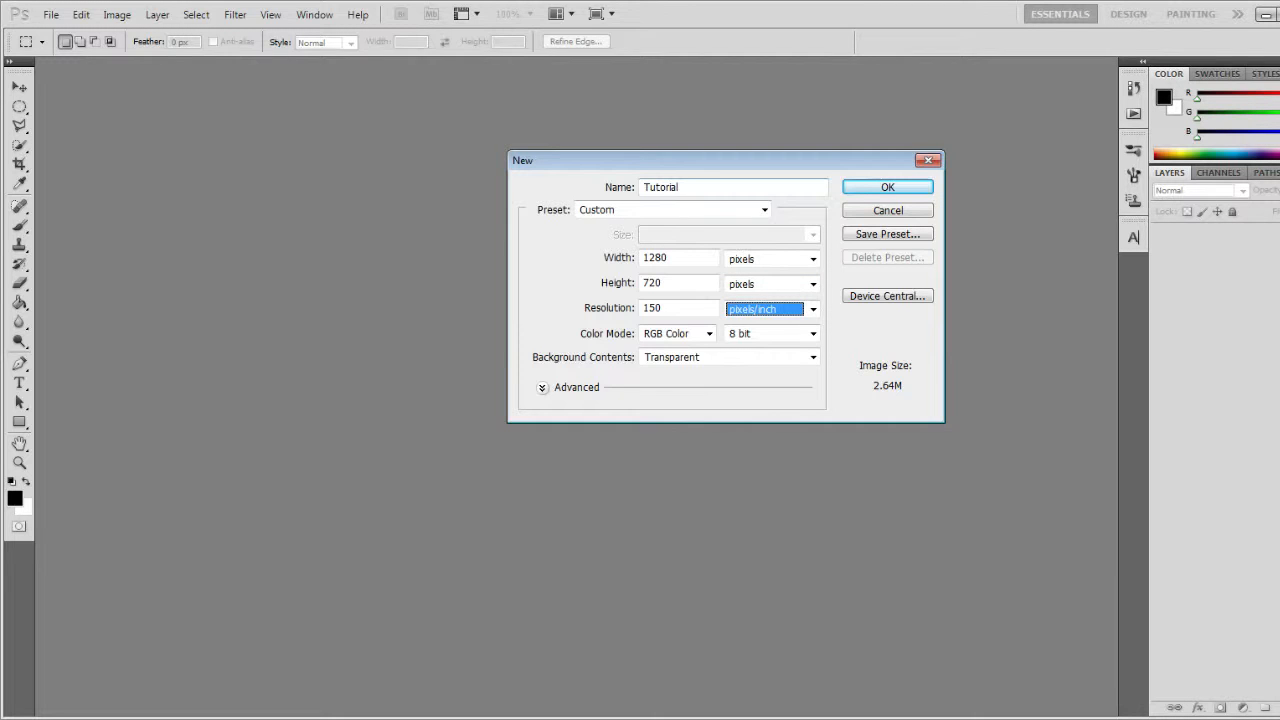
pyautogui.click(887, 187)
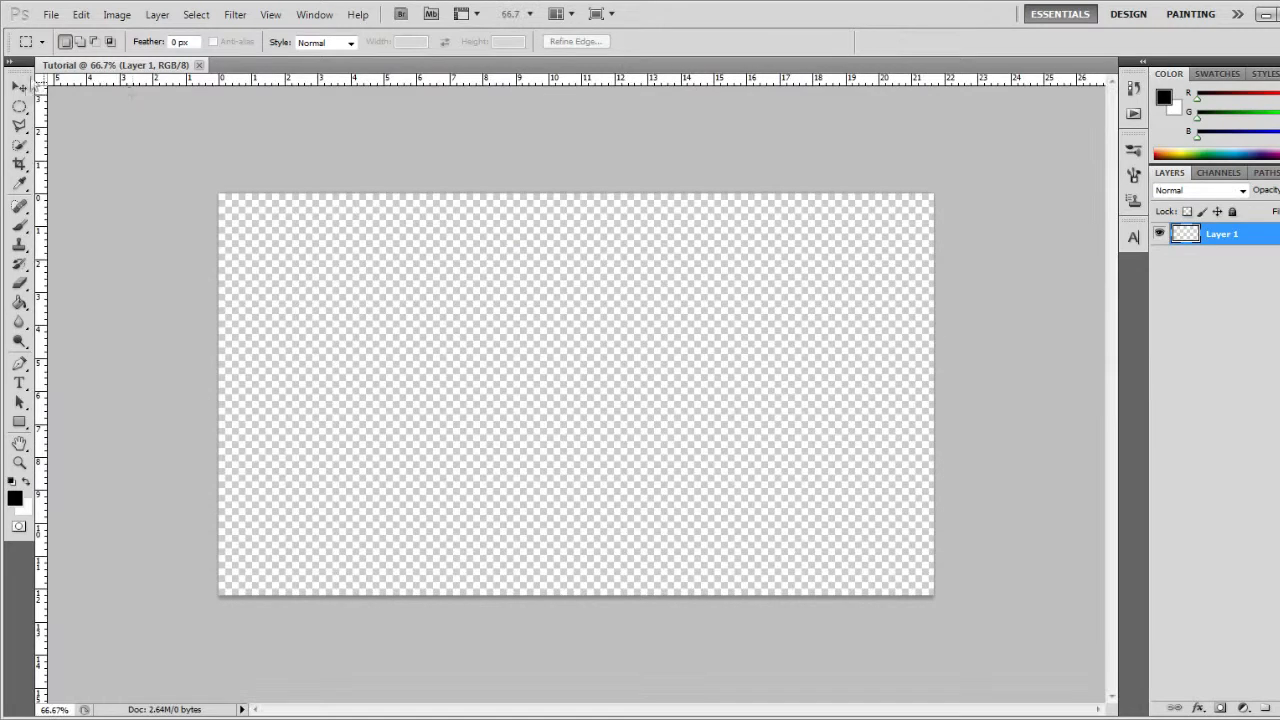
pyautogui.click(20, 87)
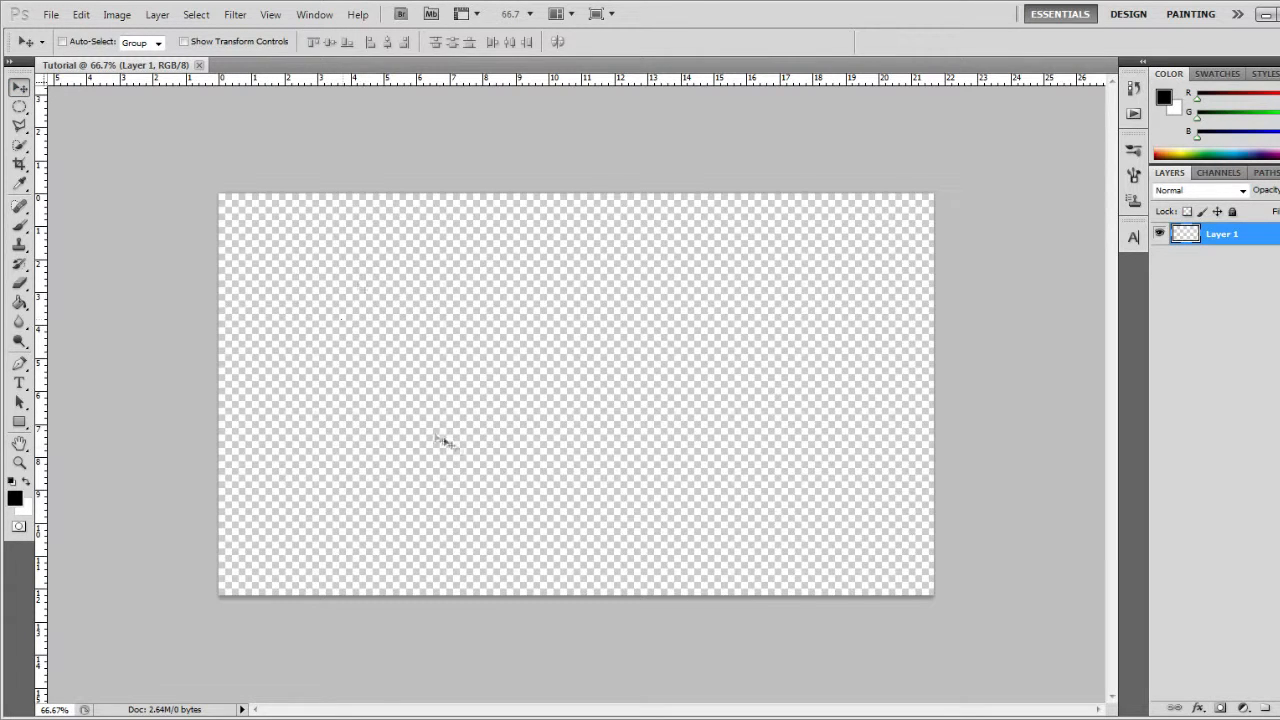
pyautogui.click(27, 483)
pyautogui.click(28, 483)
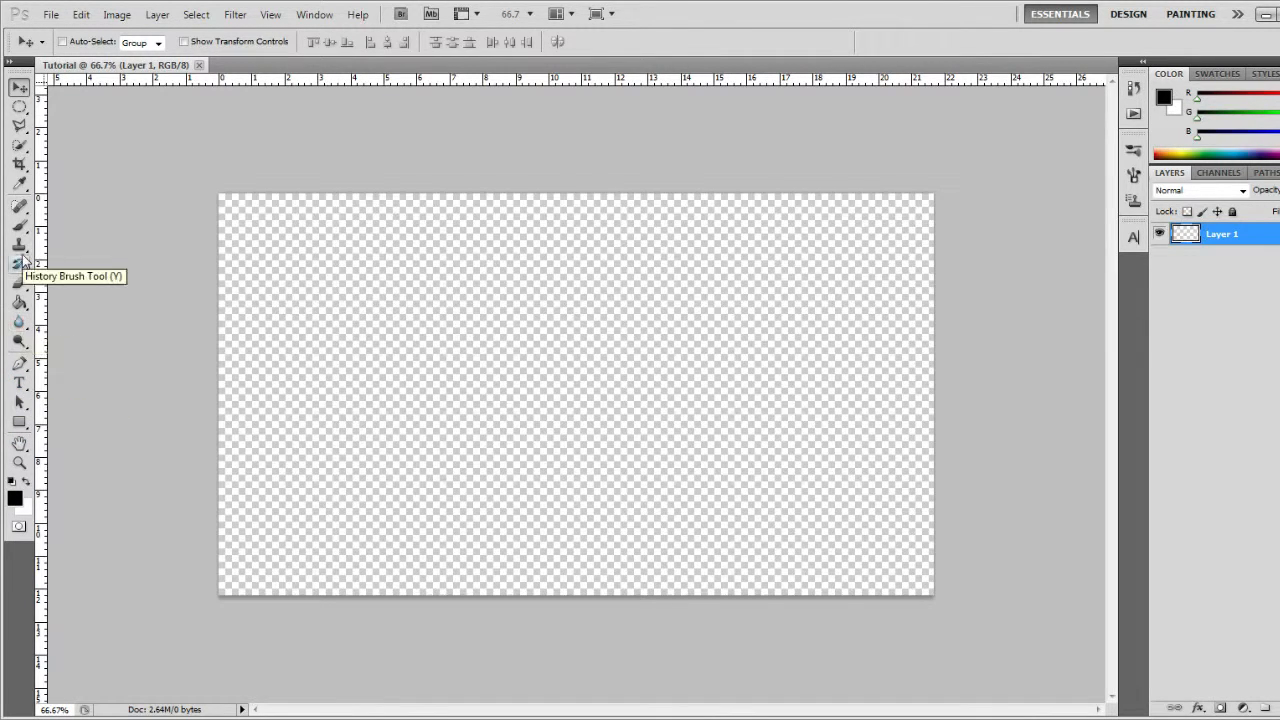
# - Activate the Brush tool and adjust the brush size to 400 px
pyautogui.click(19, 225)
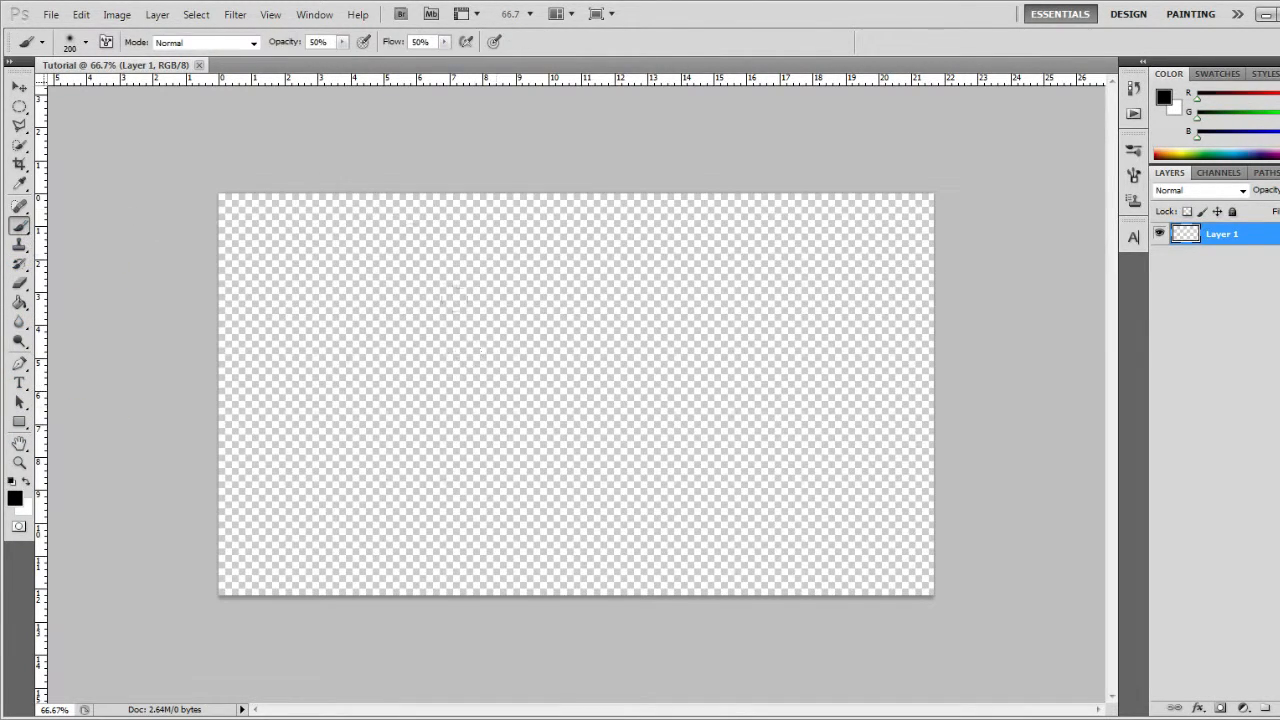
pyautogui.press(']')
pyautogui.press(']')
pyautogui.press(']')
pyautogui.press(']')
pyautogui.press(']')
pyautogui.press(']')
pyautogui.press('[')
pyautogui.press('[')
pyautogui.press('[')
pyautogui.press('[')
pyautogui.press('[')
pyautogui.press('[')
pyautogui.press('[')
pyautogui.press('[')
# - Try to place the texture_1a image from the desktop on the canvas
pyautogui.click(1272, 16)
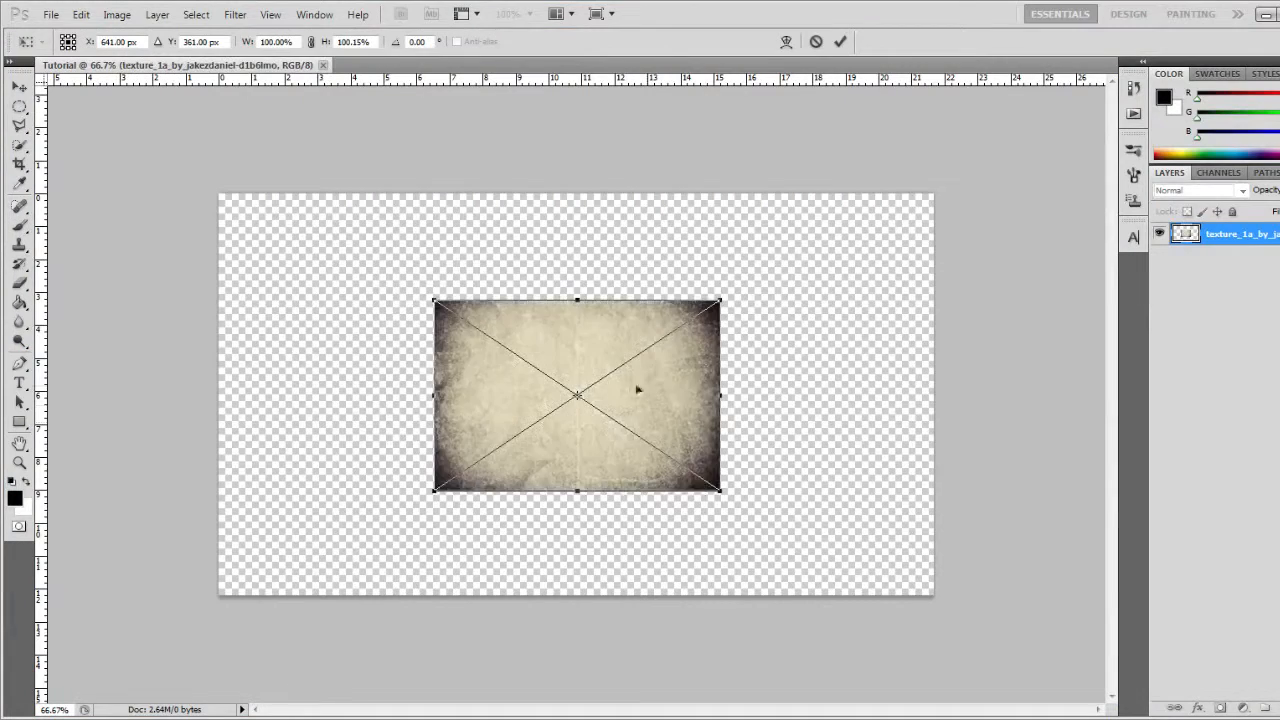
pyautogui.moveTo(632, 398); pyautogui.dragTo(431, 306)
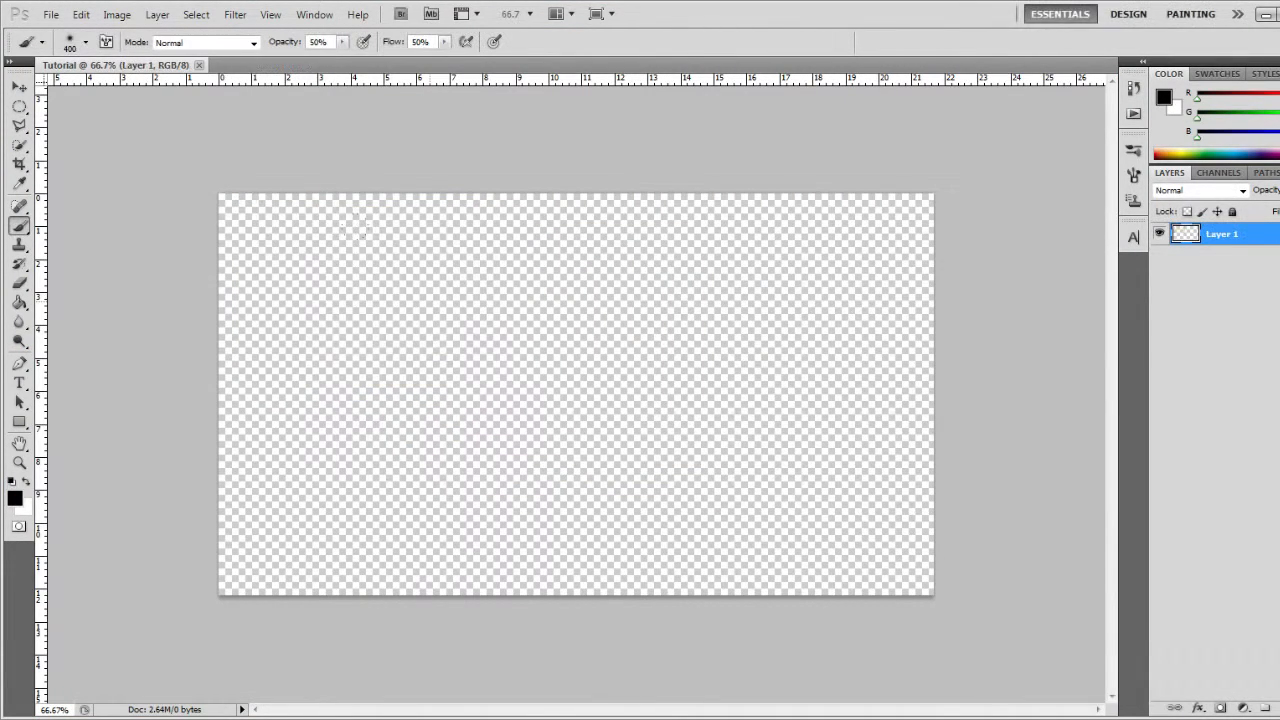
# - Enlarge the brush to 1200 px
pyautogui.press(']')
pyautogui.press(']')
pyautogui.press(']')
# - Rename the document's only layer to Color for BG
pyautogui.click(19, 87)
pyautogui.doubleClick(1222, 234)
pyautogui.write('C')
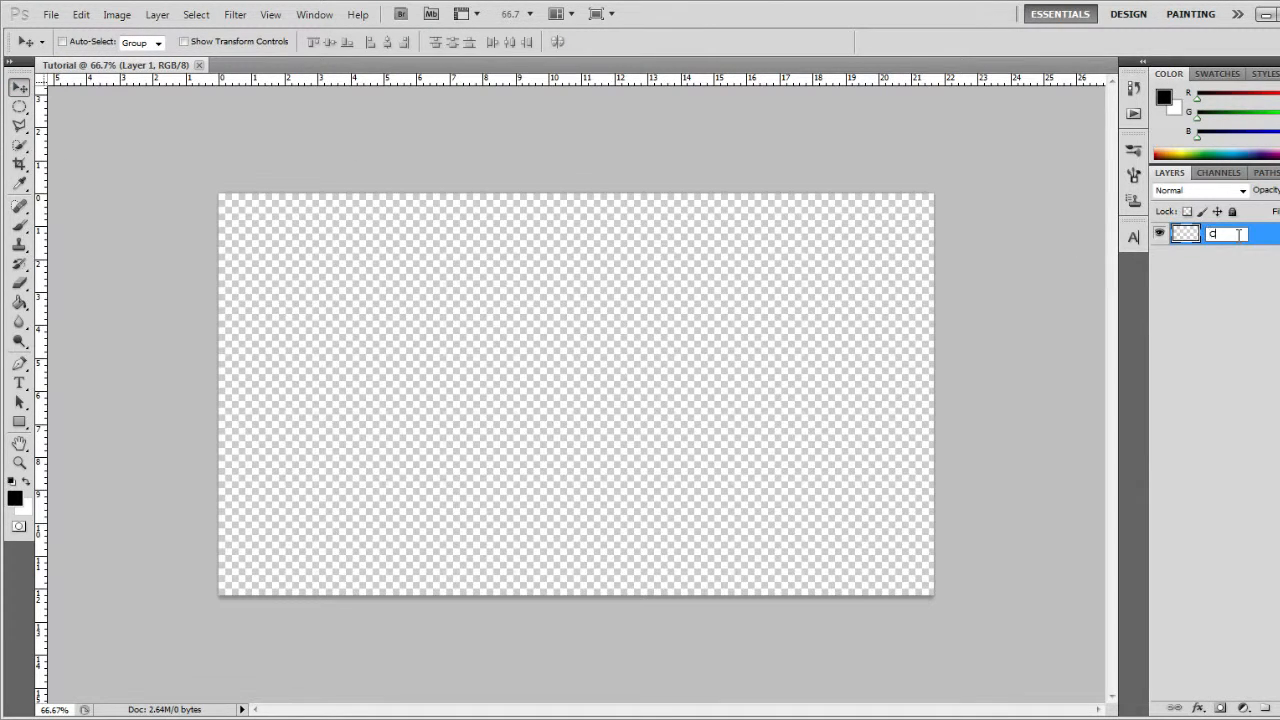
pyautogui.write('olor for BG')
pyautogui.click(1275, 278)
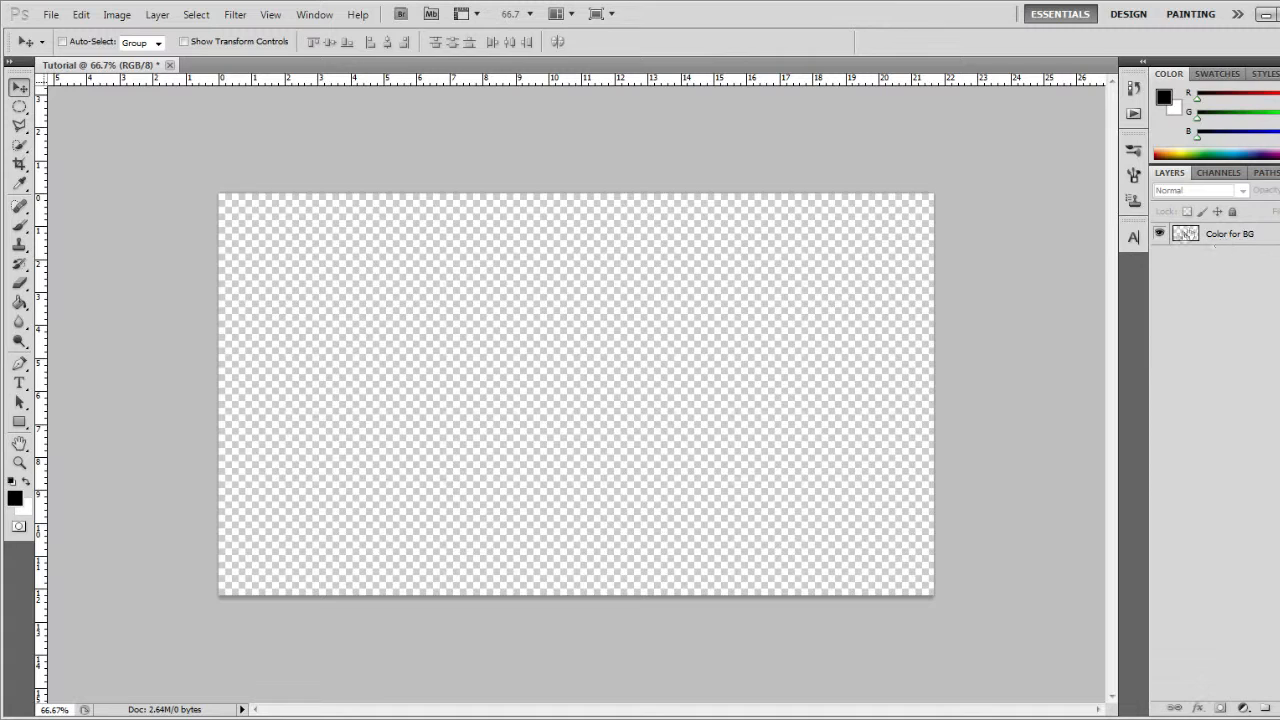
# - Activate the Brush tool and select the Color for BG layer for painting
pyautogui.click(19, 225)
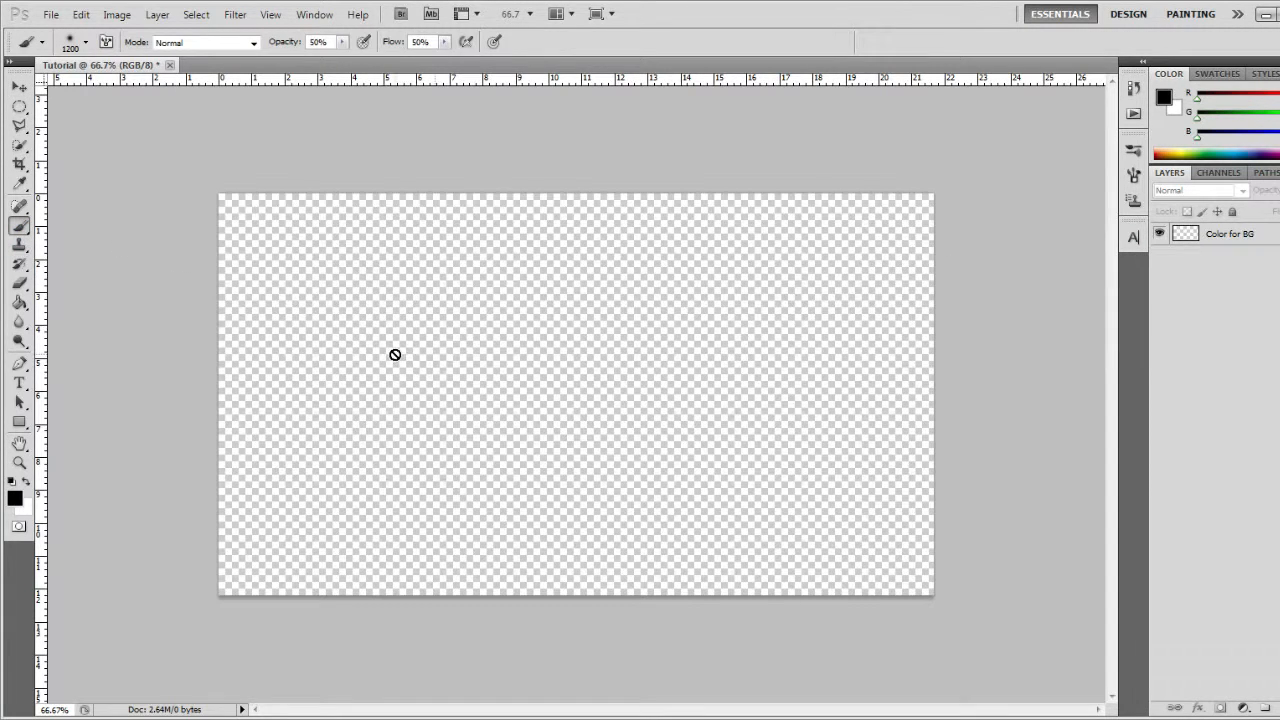
pyautogui.click(391, 351)
pyautogui.click(663, 283)
pyautogui.click(1157, 244)
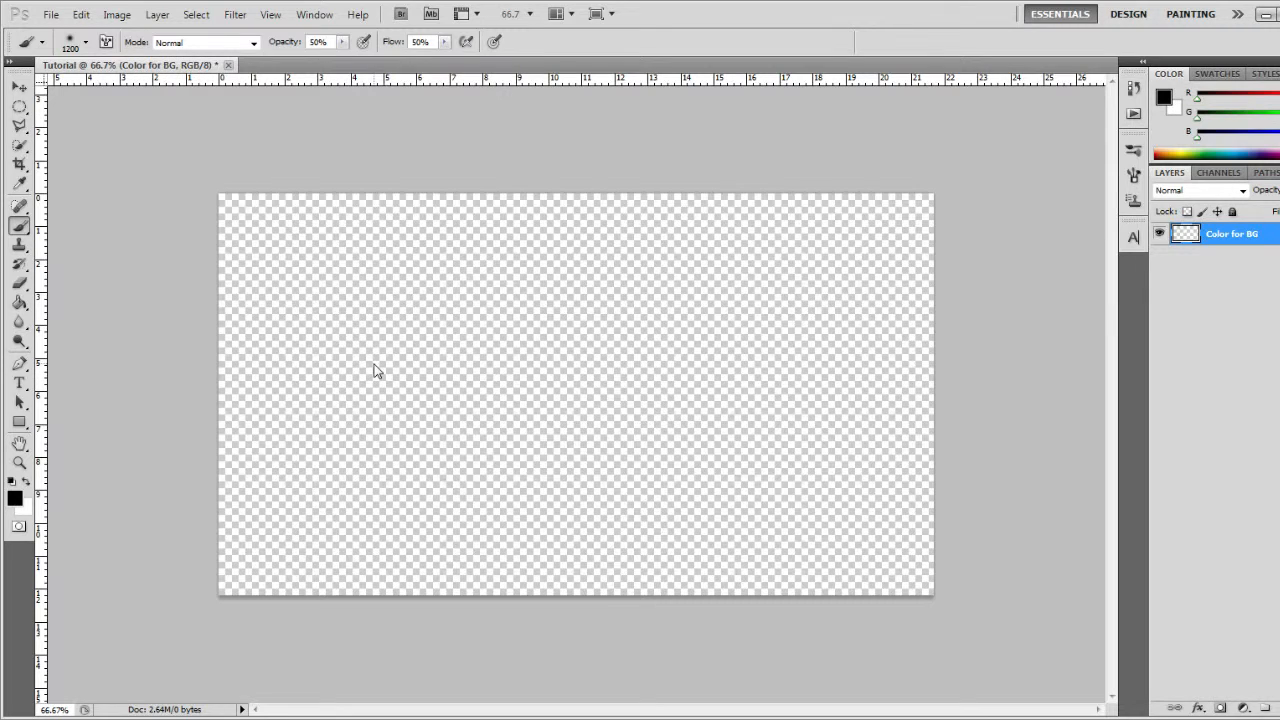
pyautogui.click(14, 497)
pyautogui.moveTo(916, 572); pyautogui.dragTo(916, 563)
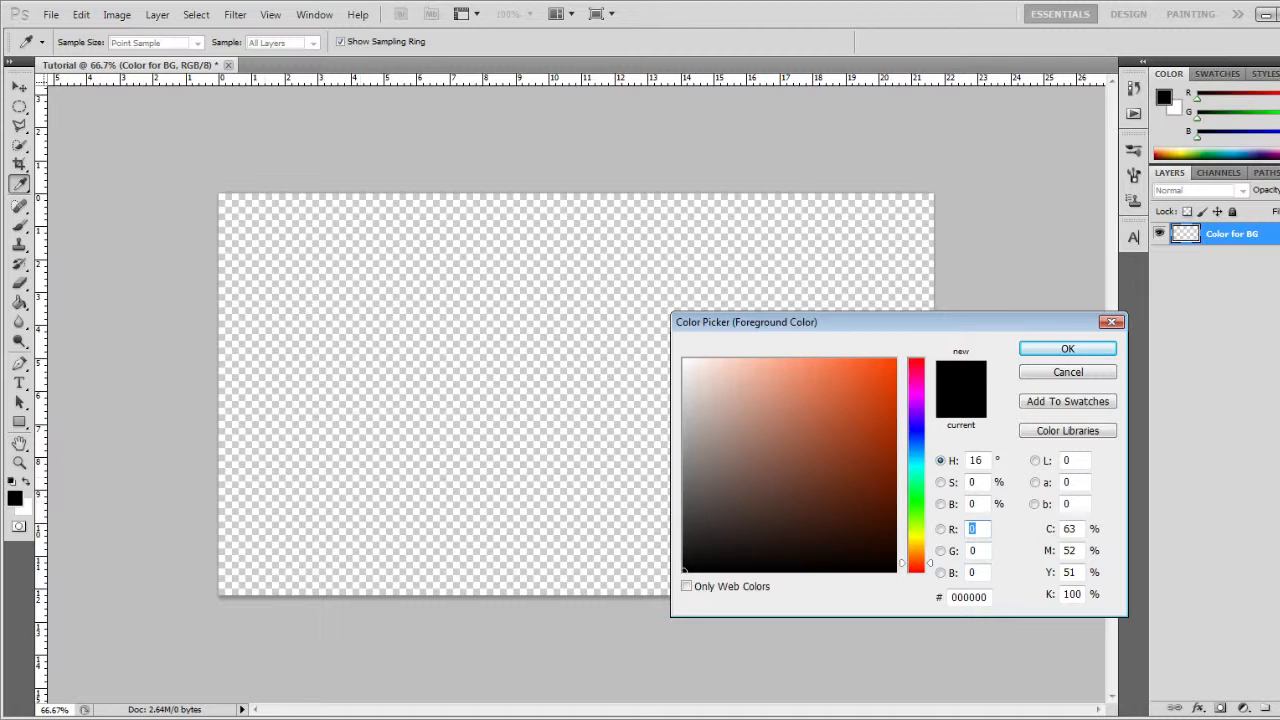
pyautogui.click(1111, 322)
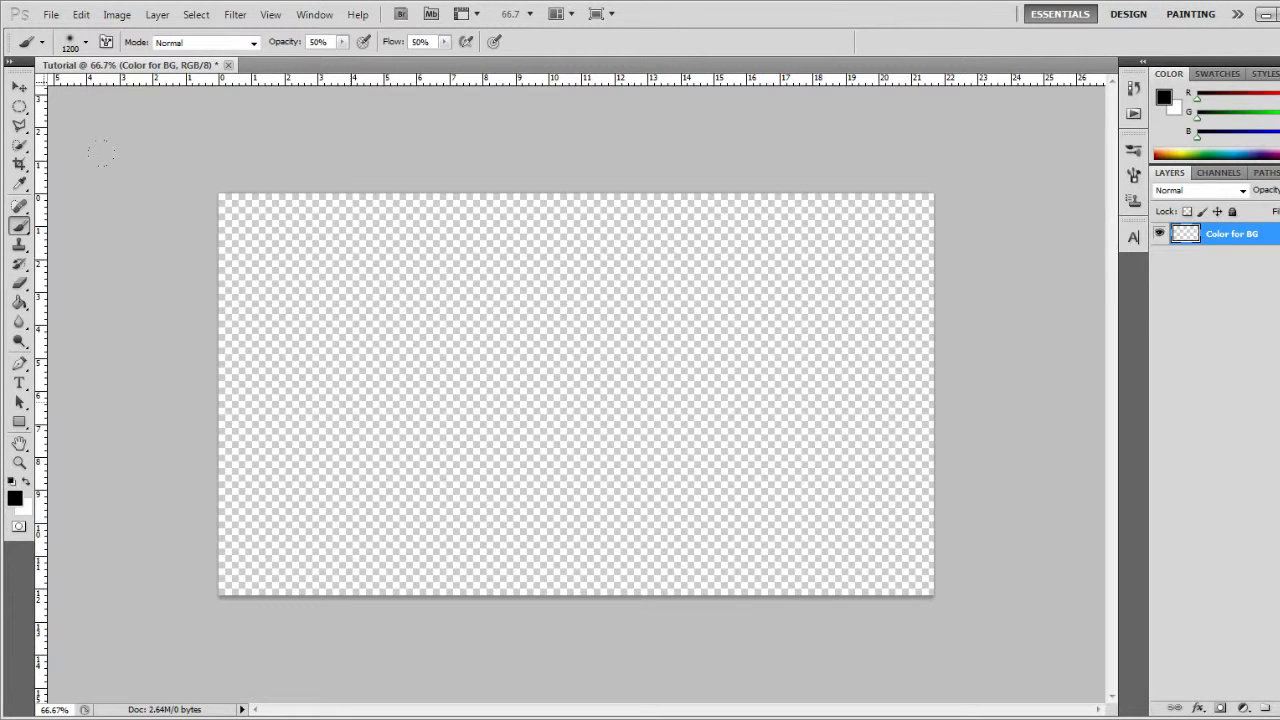
# - Set the brush's opacity and flow to 100%, trying test dabs on the canvas and undoing them
pyautogui.click(360, 405)
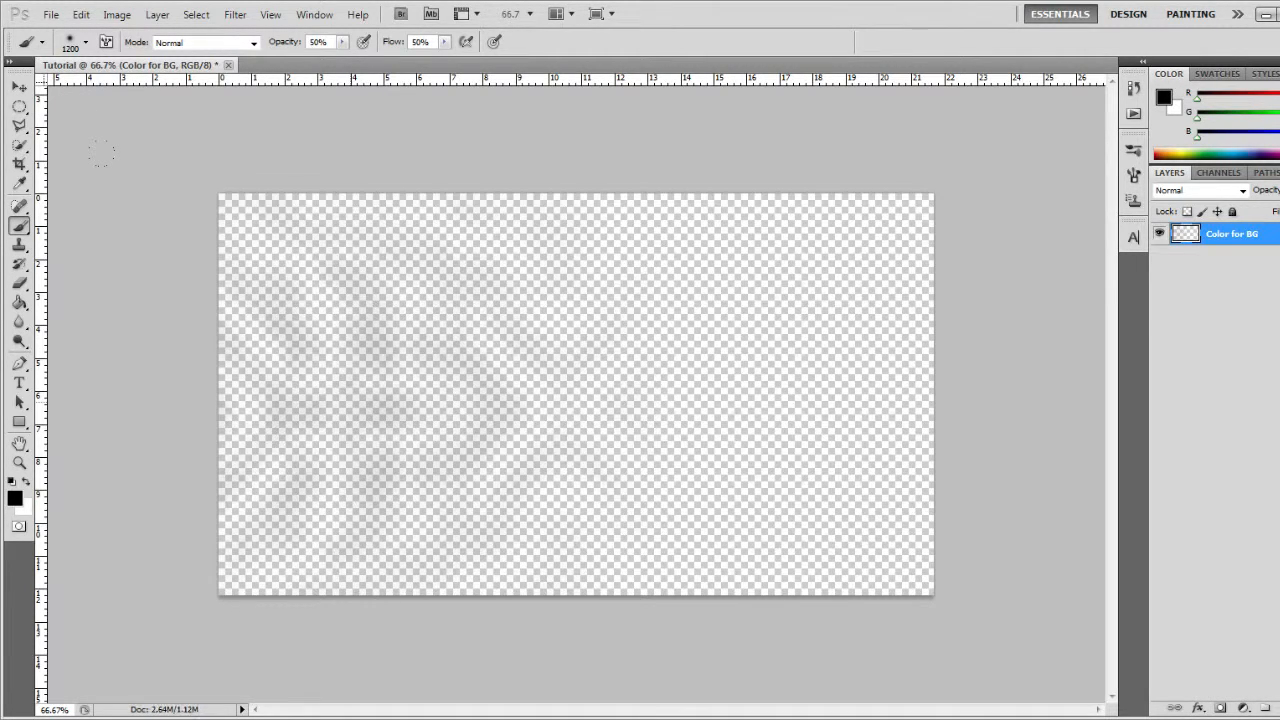
pyautogui.hotkey('ctrl', 'z')
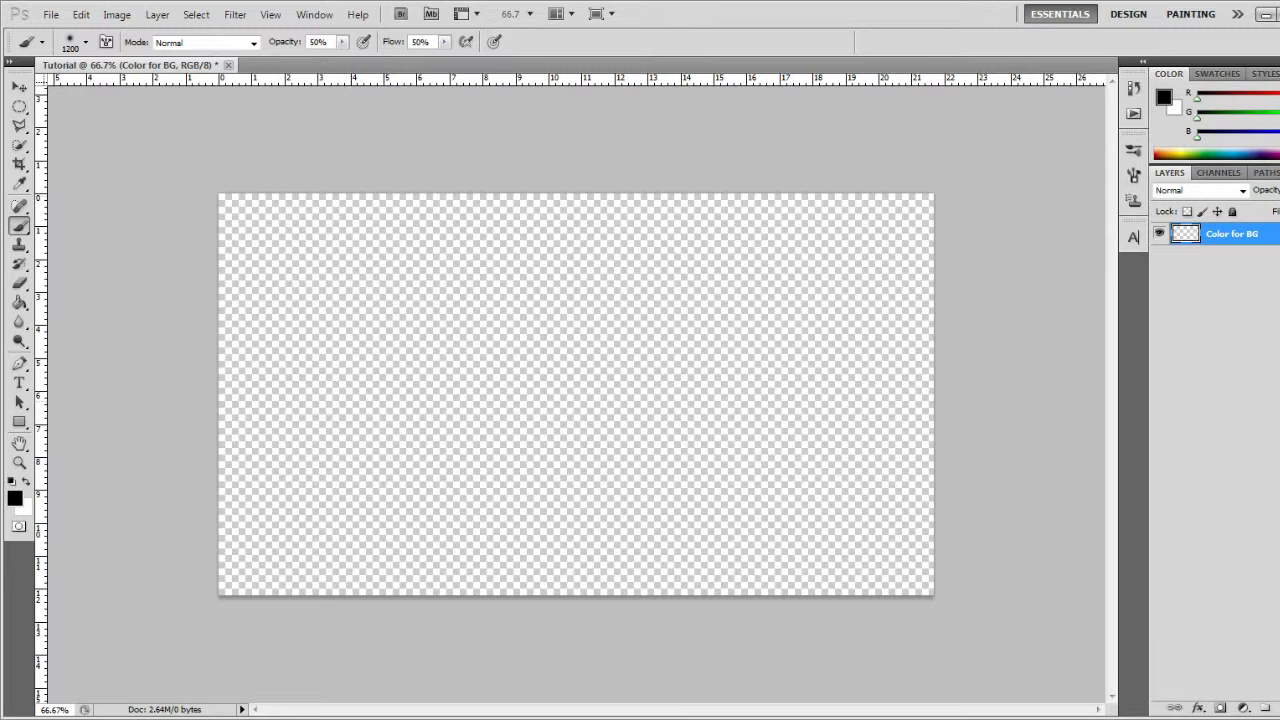
pyautogui.click(341, 42)
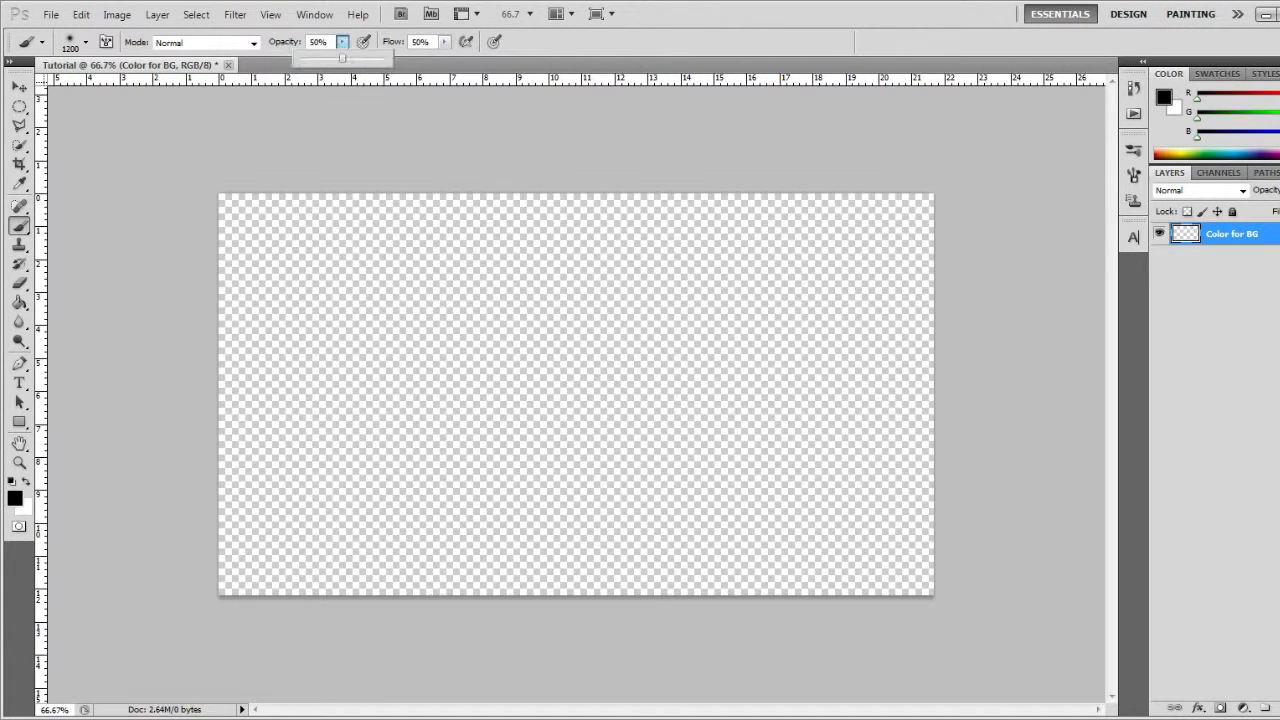
pyautogui.click(450, 235)
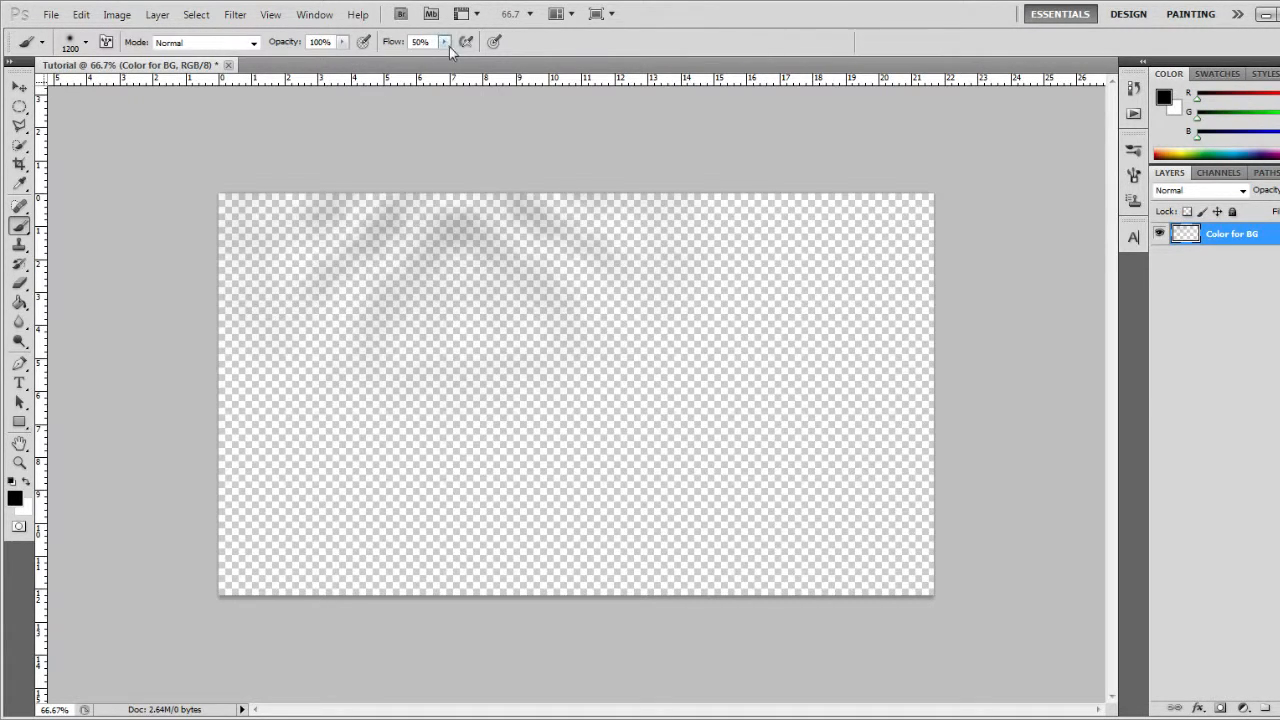
pyautogui.click(445, 42)
pyautogui.moveTo(487, 58); pyautogui.dragTo(446, 58)
pyautogui.click(446, 346)
pyautogui.hotkey('ctrl', 'z')
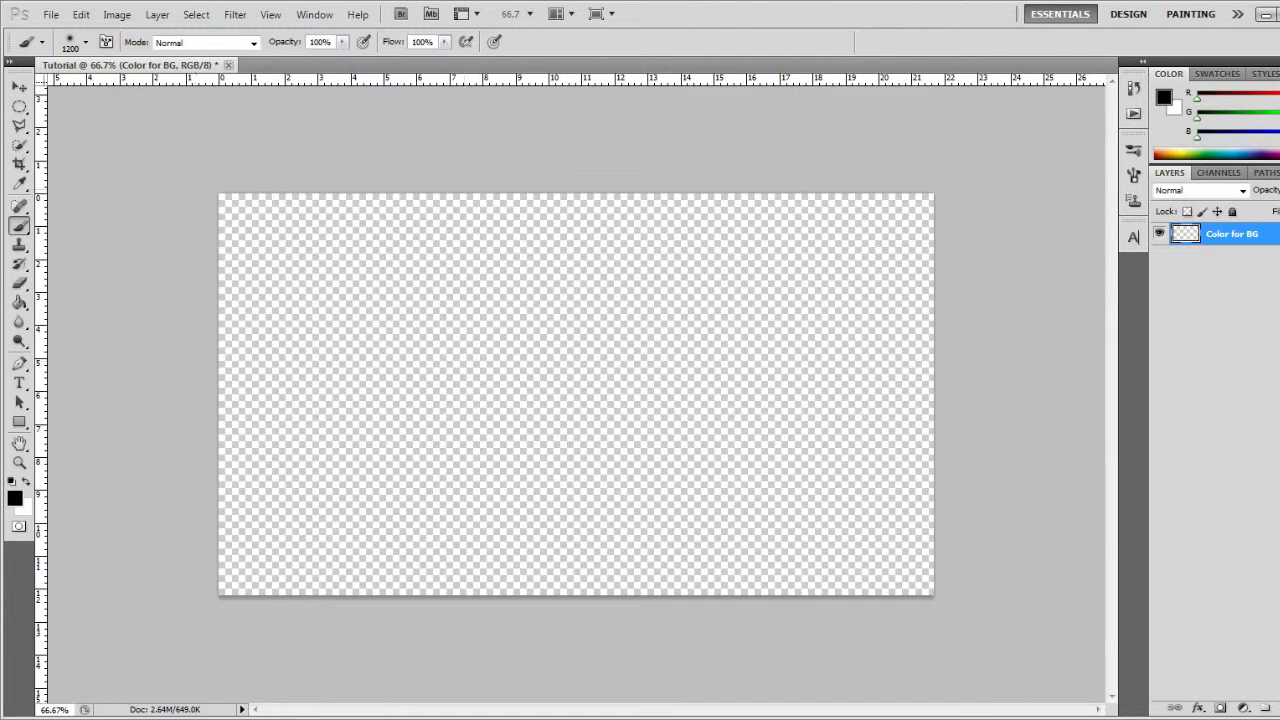
pyautogui.click(370, 354)
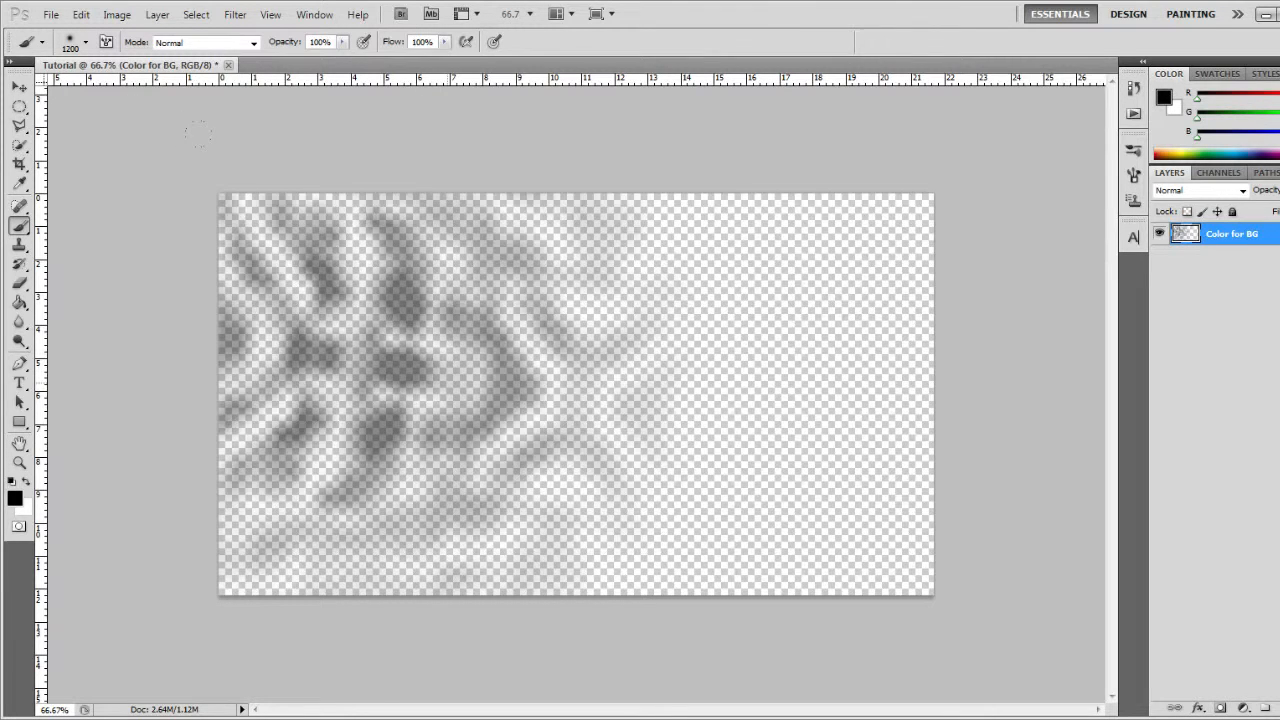
pyautogui.click(520, 380)
pyautogui.hotkey('ctrl', 'alt', 'z')
pyautogui.hotkey('ctrl', 'alt', 'z')
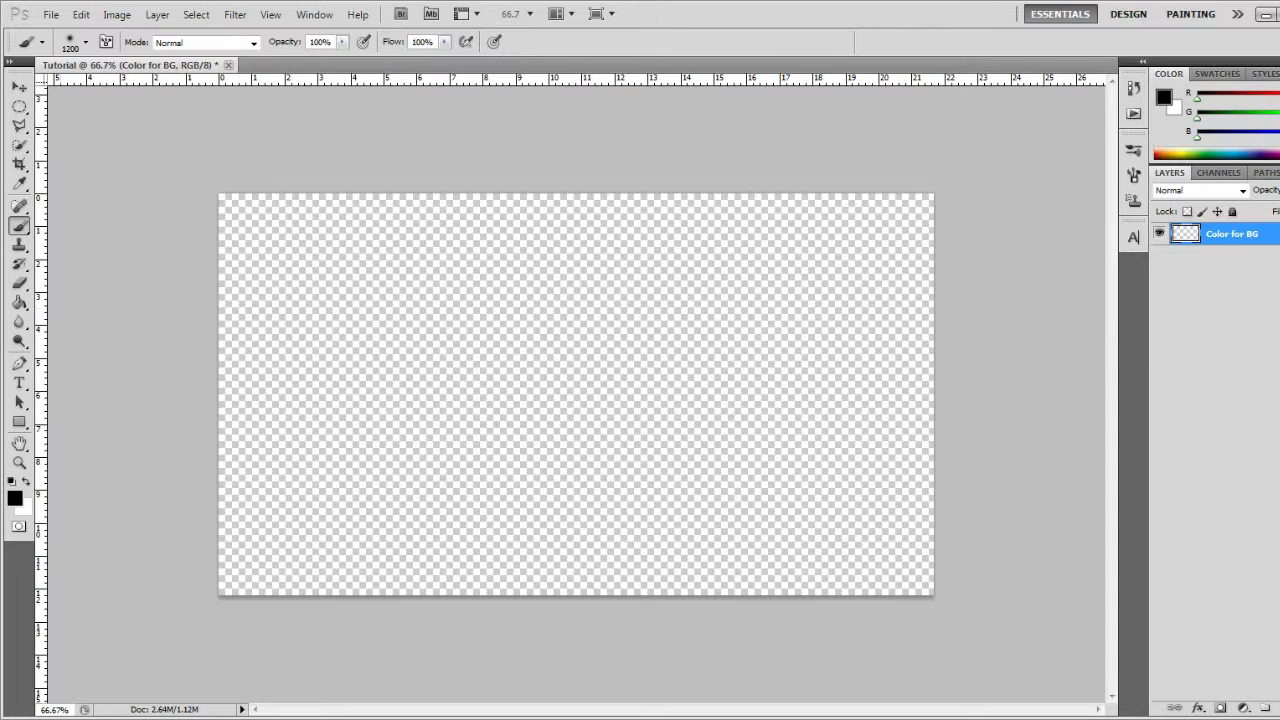
pyautogui.click(86, 42)
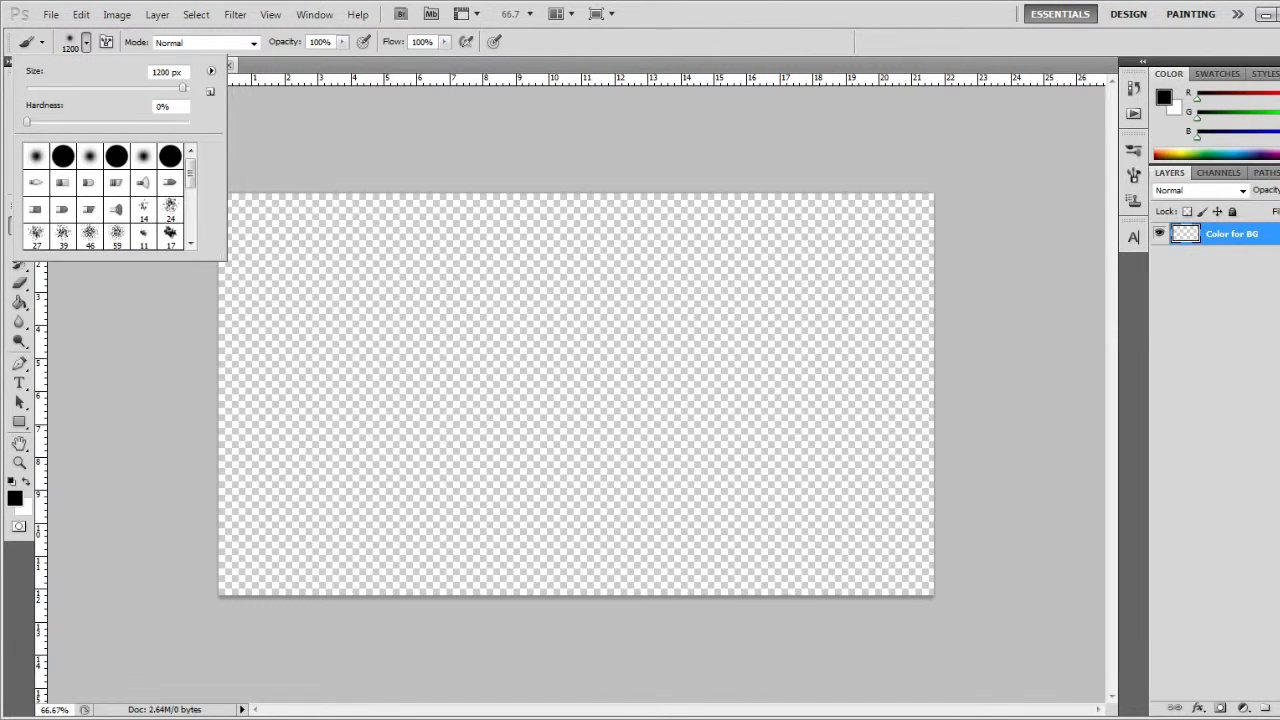
pyautogui.click(301, 392)
pyautogui.click(315, 388)
pyautogui.hotkey('ctrl', 'alt', 'z')
pyautogui.hotkey('ctrl', 'alt', 'z')
# - Pick the third soft round brush preset at 1300 px, test it near the canvas's left edge and undo the dab
pyautogui.click(86, 42)
pyautogui.click(90, 156)
pyautogui.click(170, 183)
pyautogui.click(143, 156)
pyautogui.click(81, 290)
pyautogui.click(246, 266)
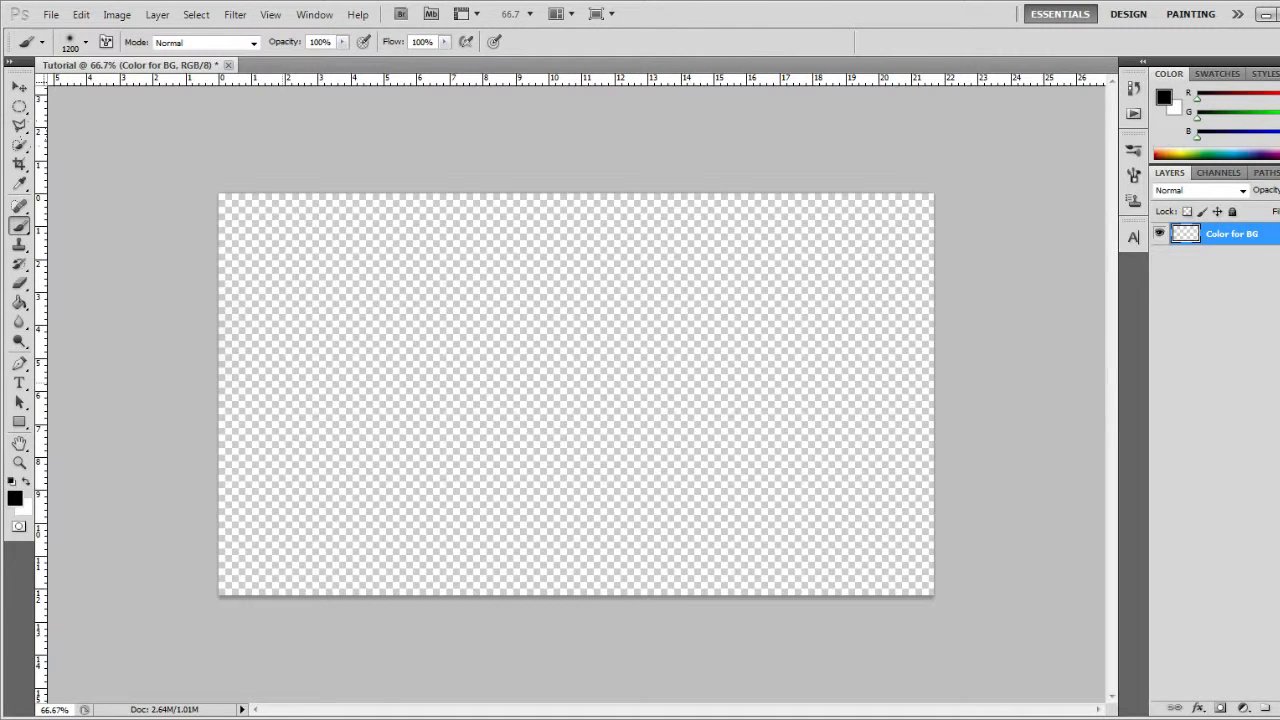
pyautogui.click(243, 385)
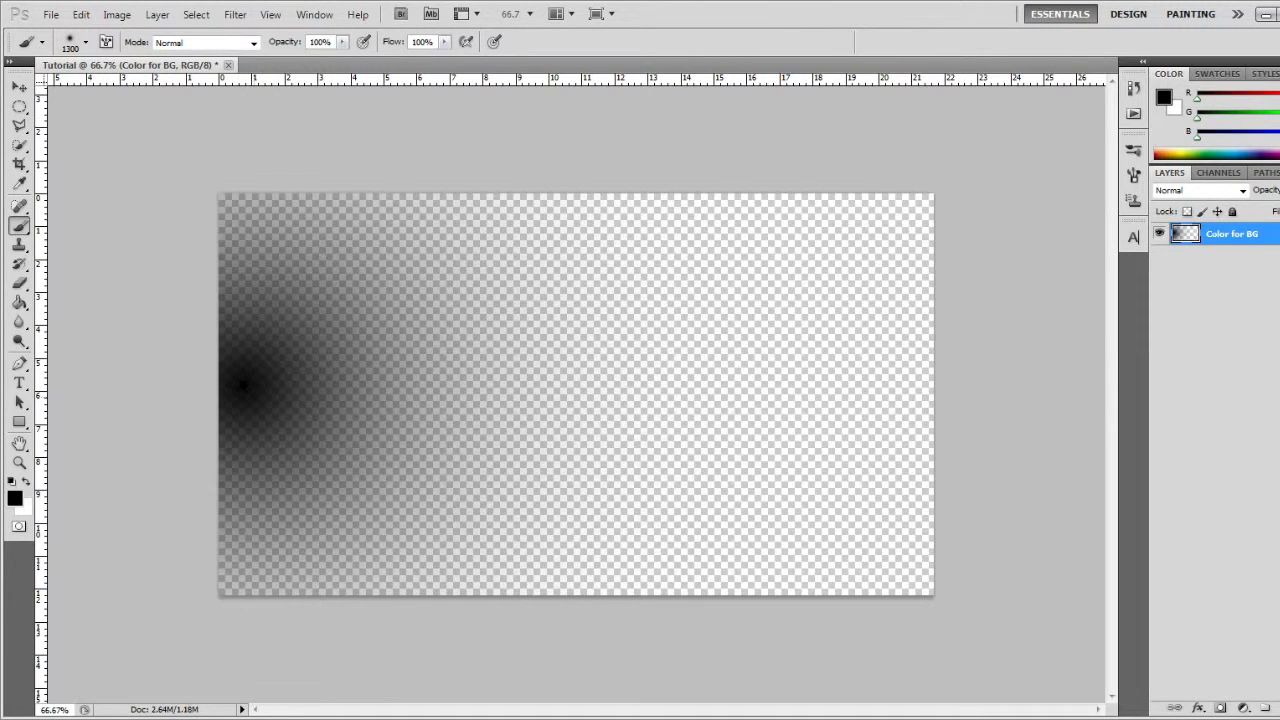
pyautogui.hotkey('ctrl', 'z')
pyautogui.click(86, 42)
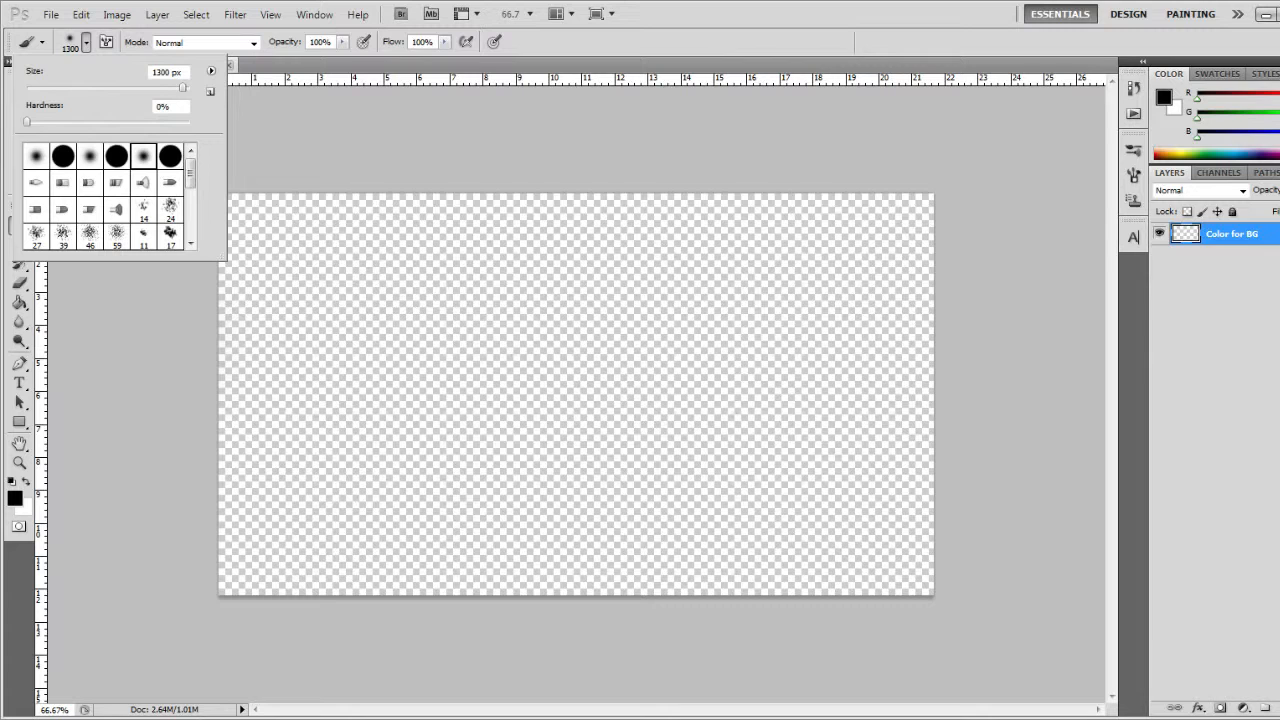
pyautogui.scroll(-8, 109, 197)
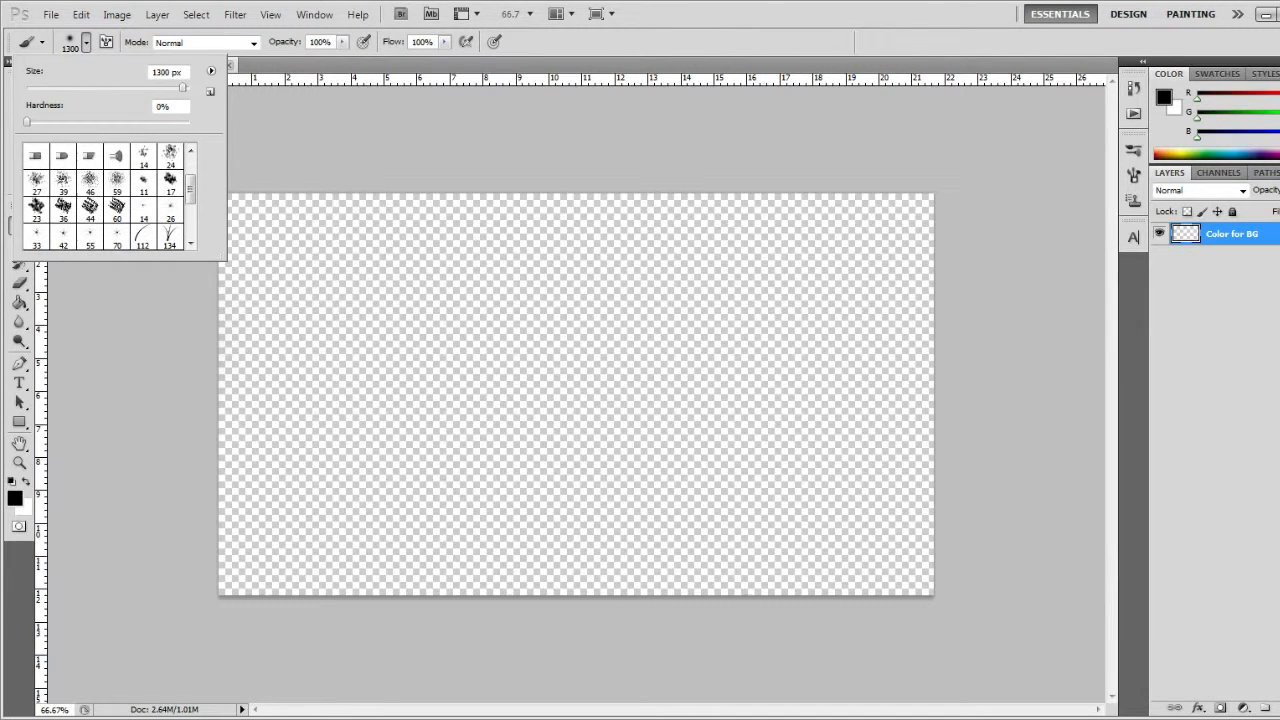
pyautogui.click(165, 400)
pyautogui.click(165, 405)
pyautogui.click(180, 345)
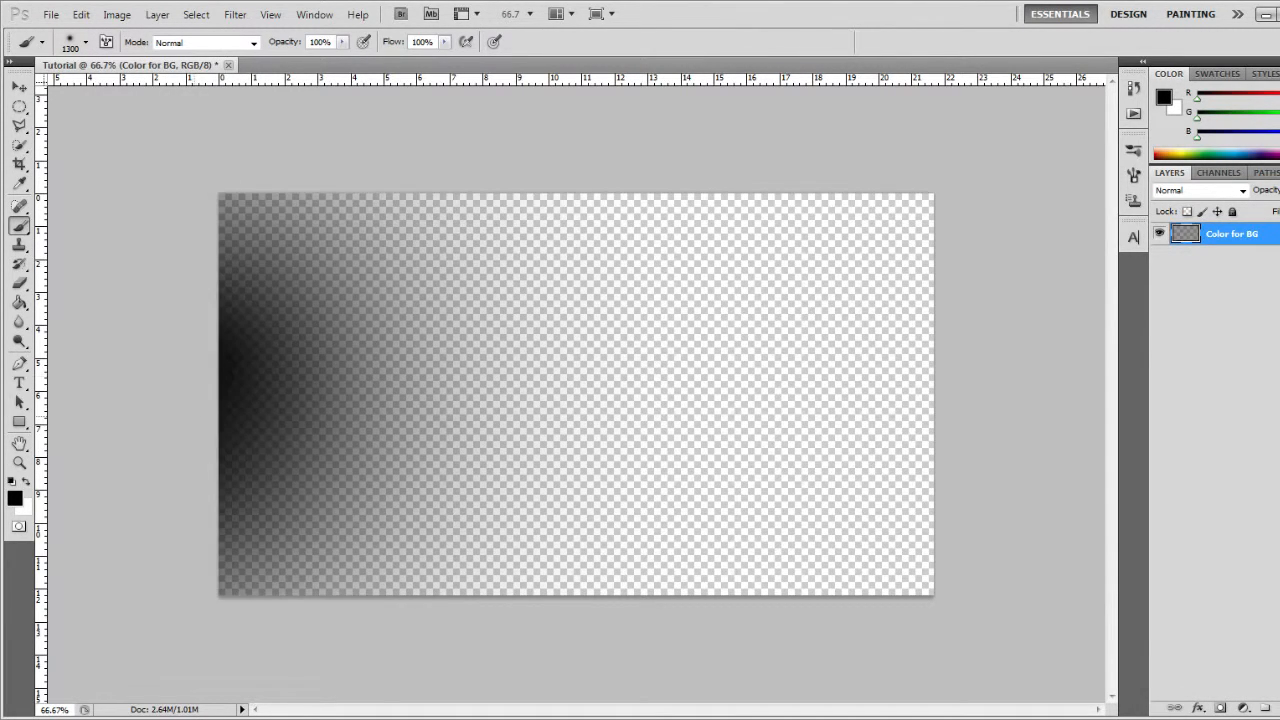
pyautogui.hotkey('ctrl', 'alt', 'z')
pyautogui.hotkey('ctrl', 'alt', 'z')
pyautogui.hotkey('ctrl', 'alt', 'z')
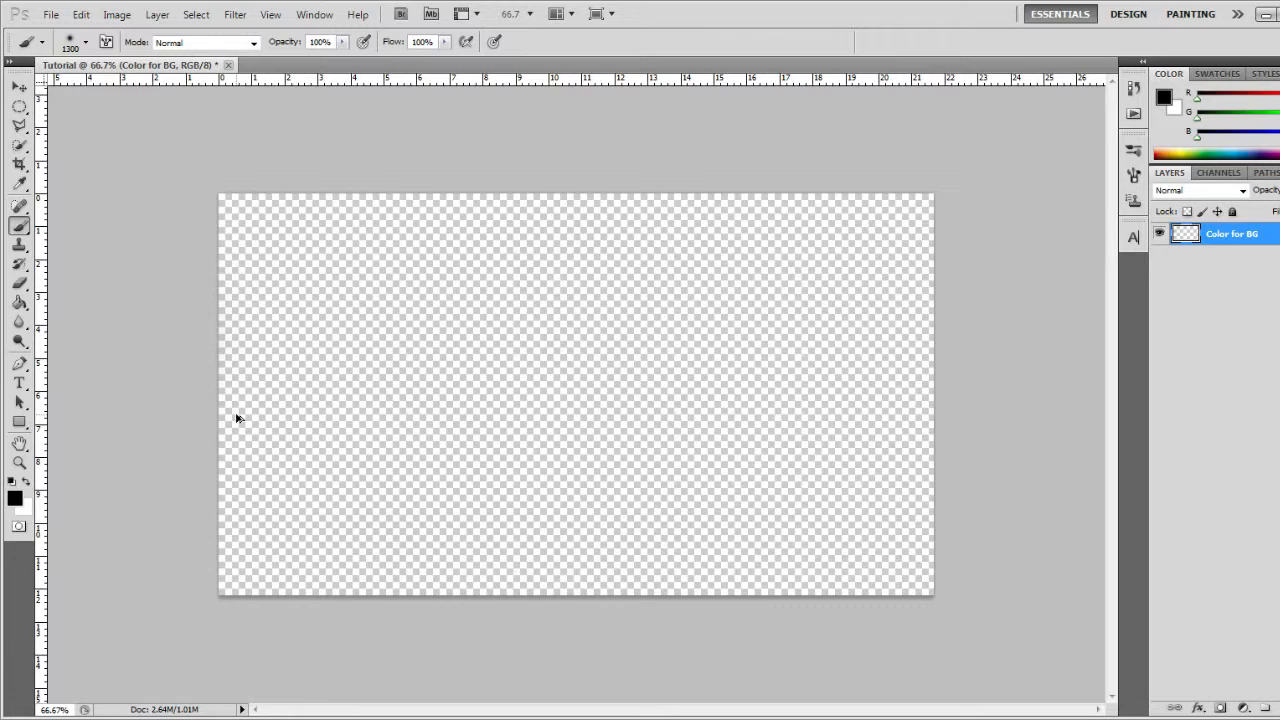
# - Set the foreground color to a bright, fully saturated orange
pyautogui.click(14, 498)
pyautogui.moveTo(916, 572); pyautogui.dragTo(916, 565)
pyautogui.moveTo(862, 410); pyautogui.dragTo(896, 358)
pyautogui.moveTo(916, 565)
pyautogui.mouseDown()
pyautogui.moveTo(916, 546)
pyautogui.moveTo(916, 561)
pyautogui.mouseUp()
pyautogui.click(1067, 348)
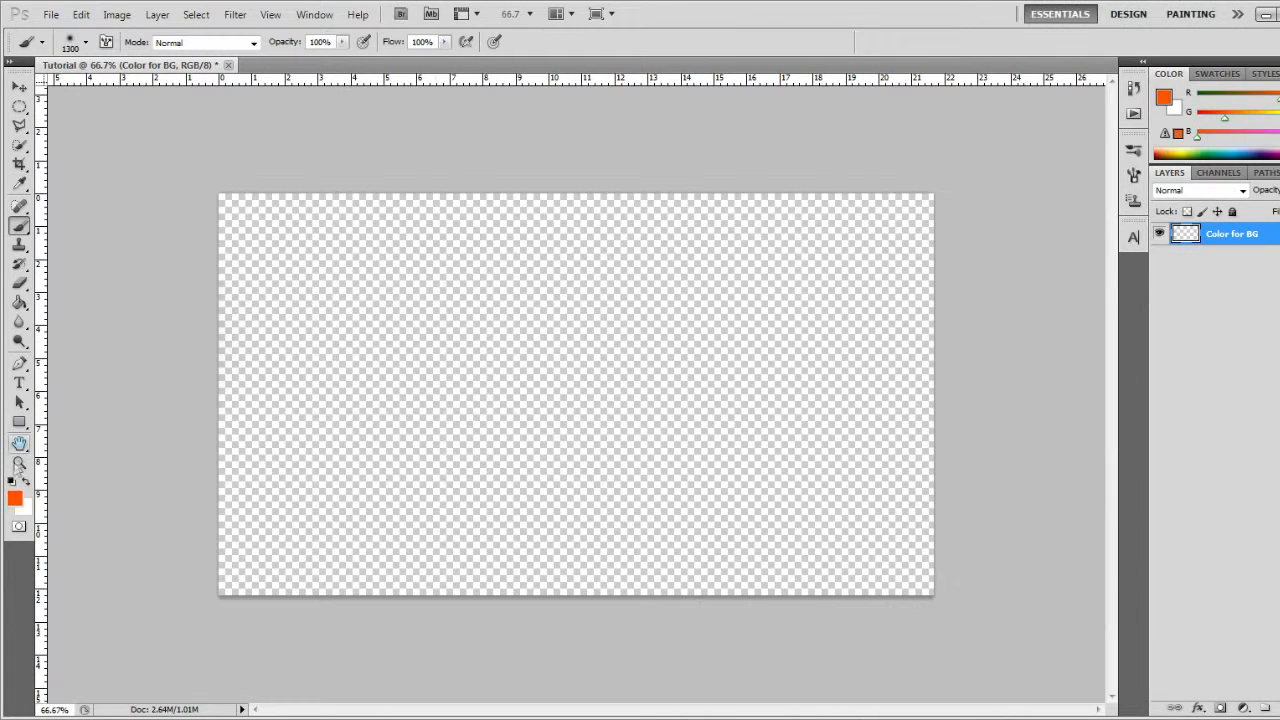
# - Swap the foreground and background colors and set the new foreground color to yellow-orange ffba00
pyautogui.click(27, 482)
pyautogui.click(18, 498)
pyautogui.moveTo(916, 558); pyautogui.dragTo(916, 546)
pyautogui.click(894, 359)
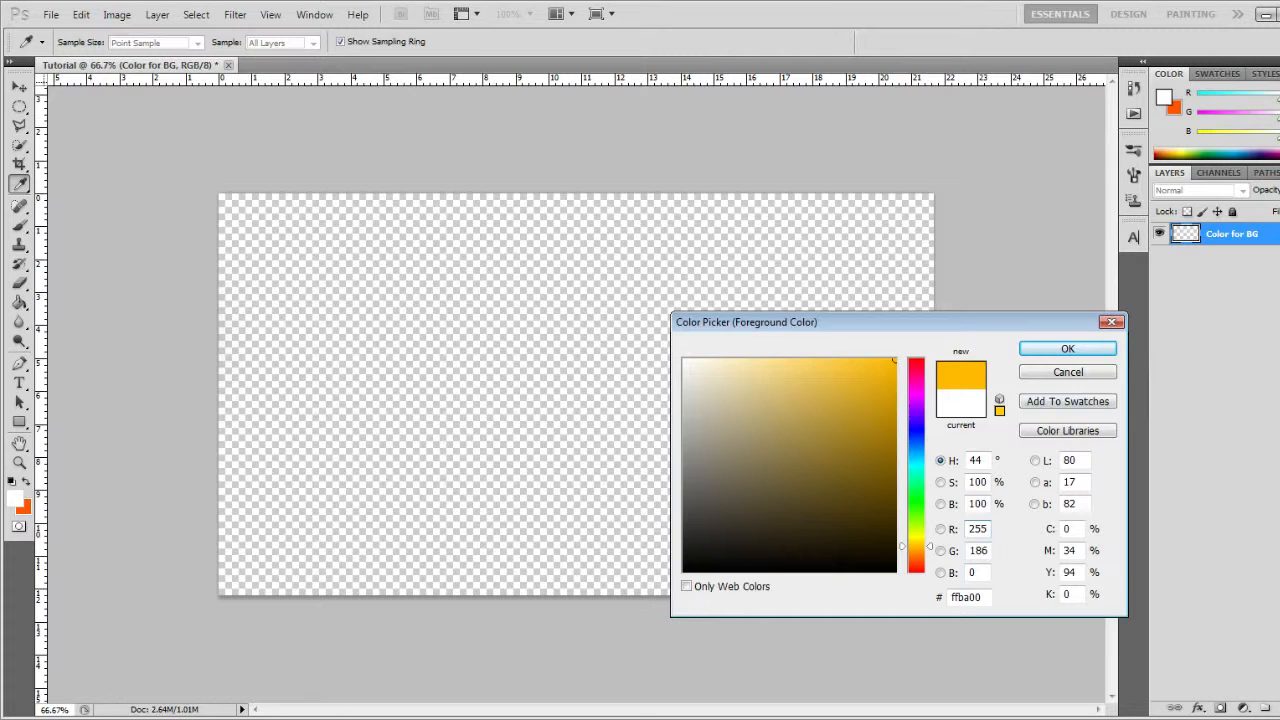
pyautogui.click(1068, 349)
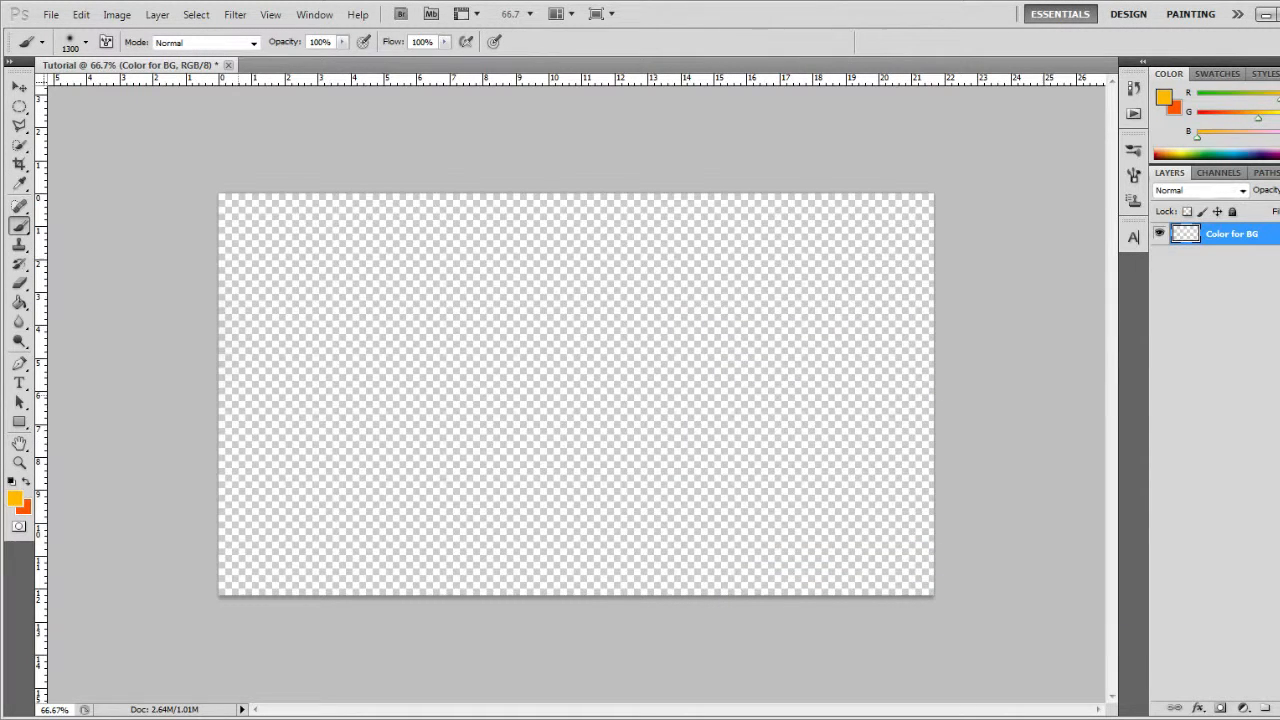
# - Paint one soft orange dab at the canvas's left side and one soft yellow dab at its right side, swapping colors between them
pyautogui.press('x')
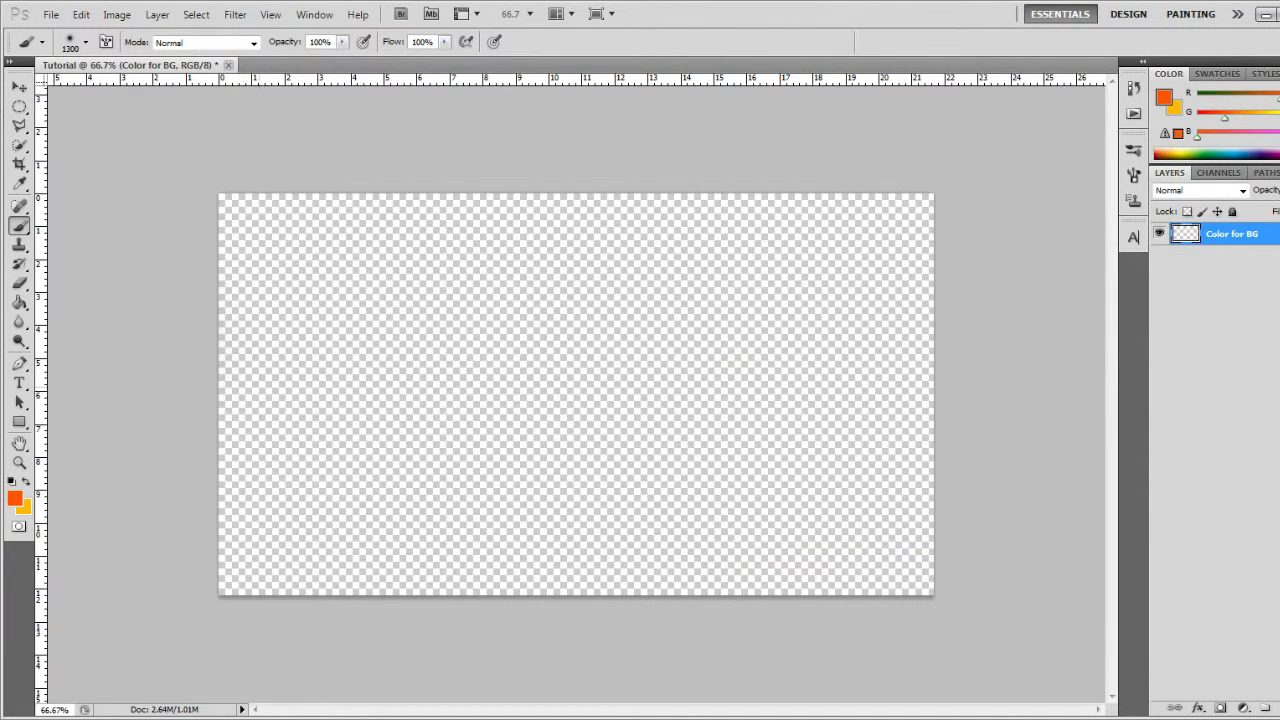
pyautogui.click(257, 383)
pyautogui.press('x')
pyautogui.click(783, 383)
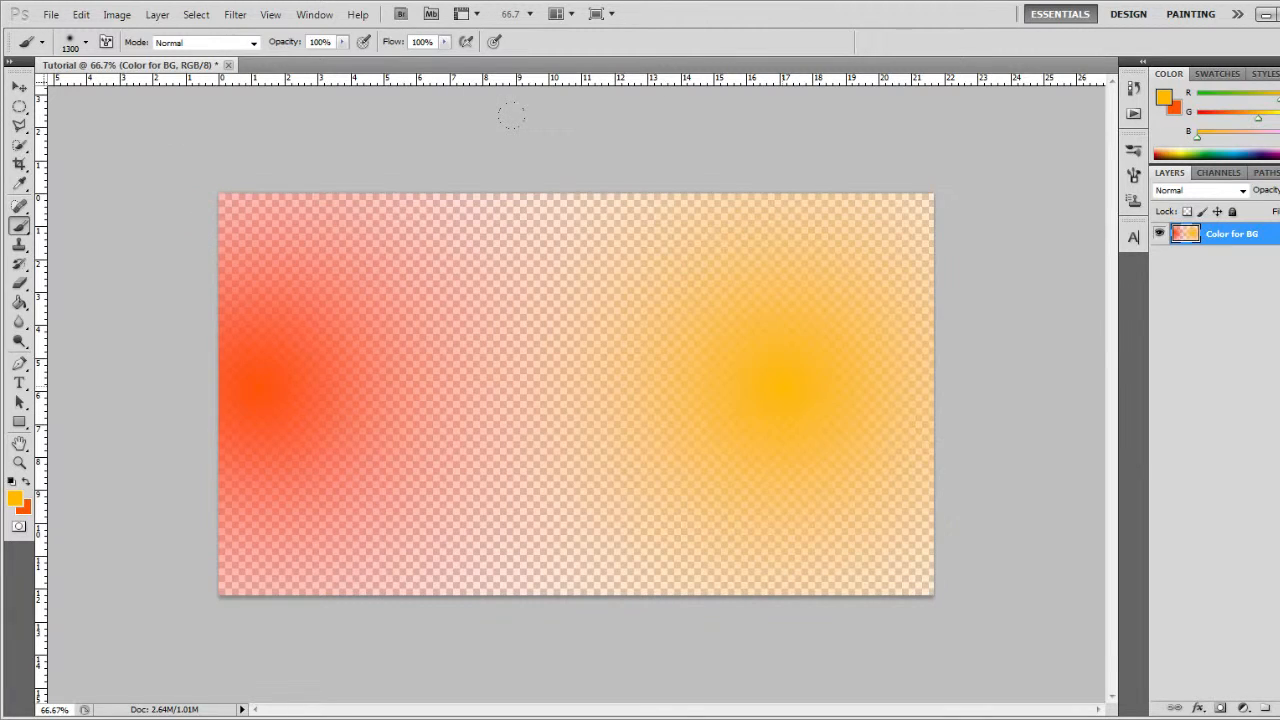
# - Strengthen the background with two more orange dabs over the left spot and another yellow dab near the canvas's right edge
pyautogui.press('x')
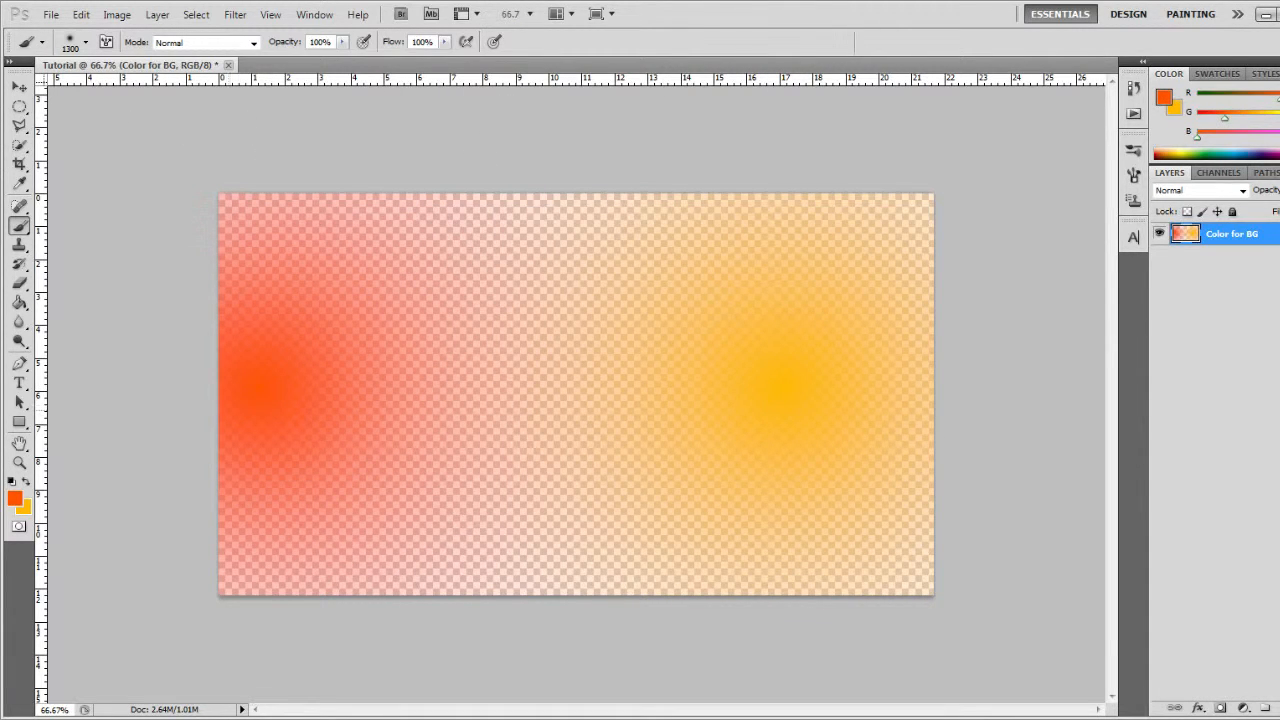
pyautogui.click(257, 385)
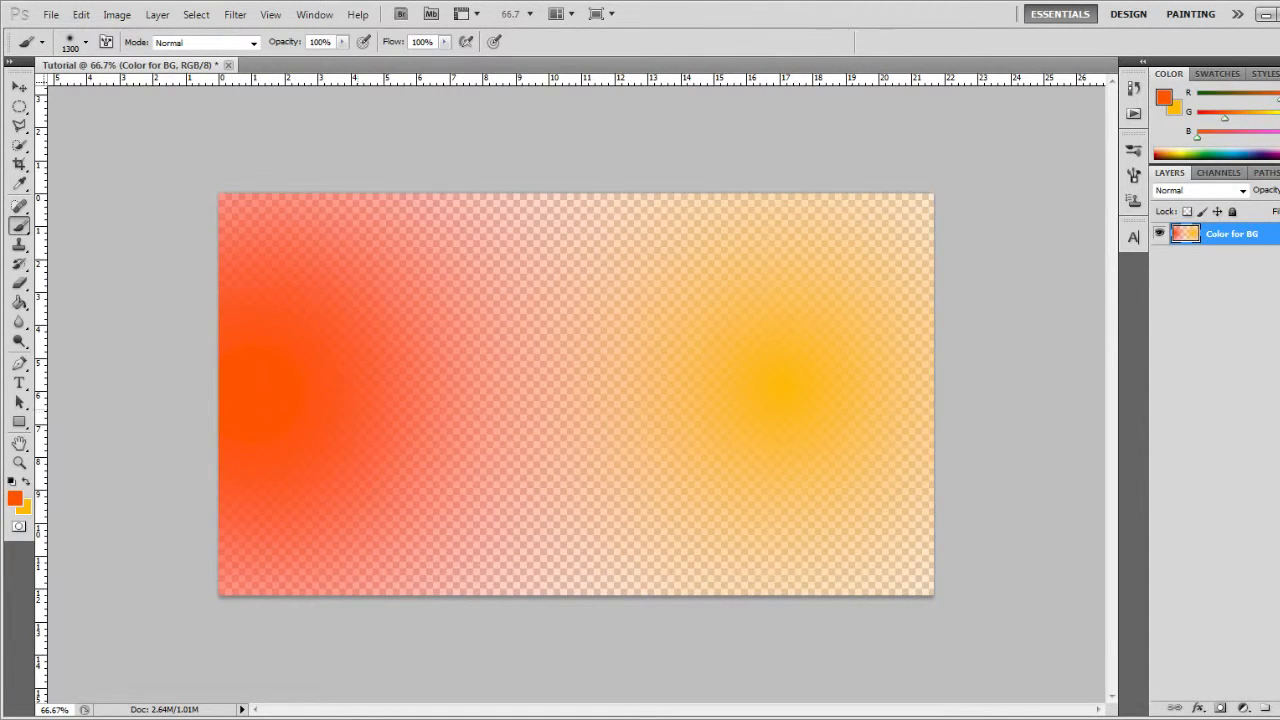
pyautogui.press('x')
pyautogui.click(896, 391)
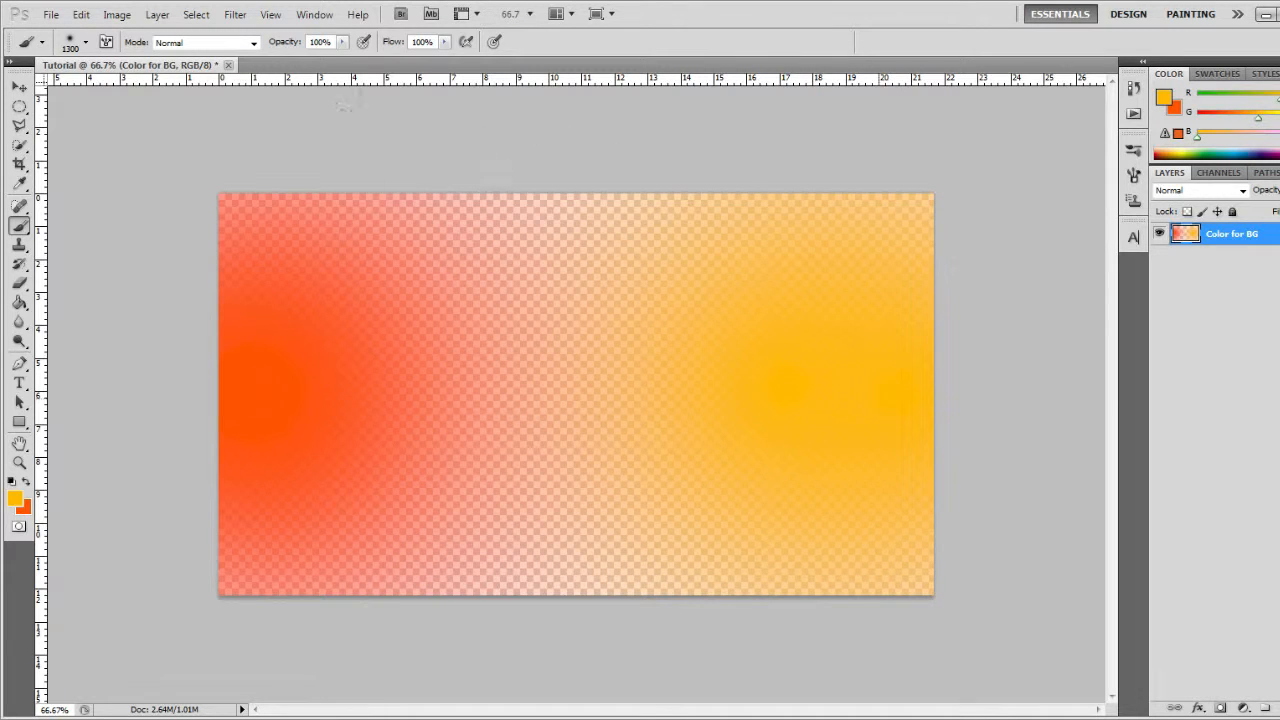
pyautogui.press('x')
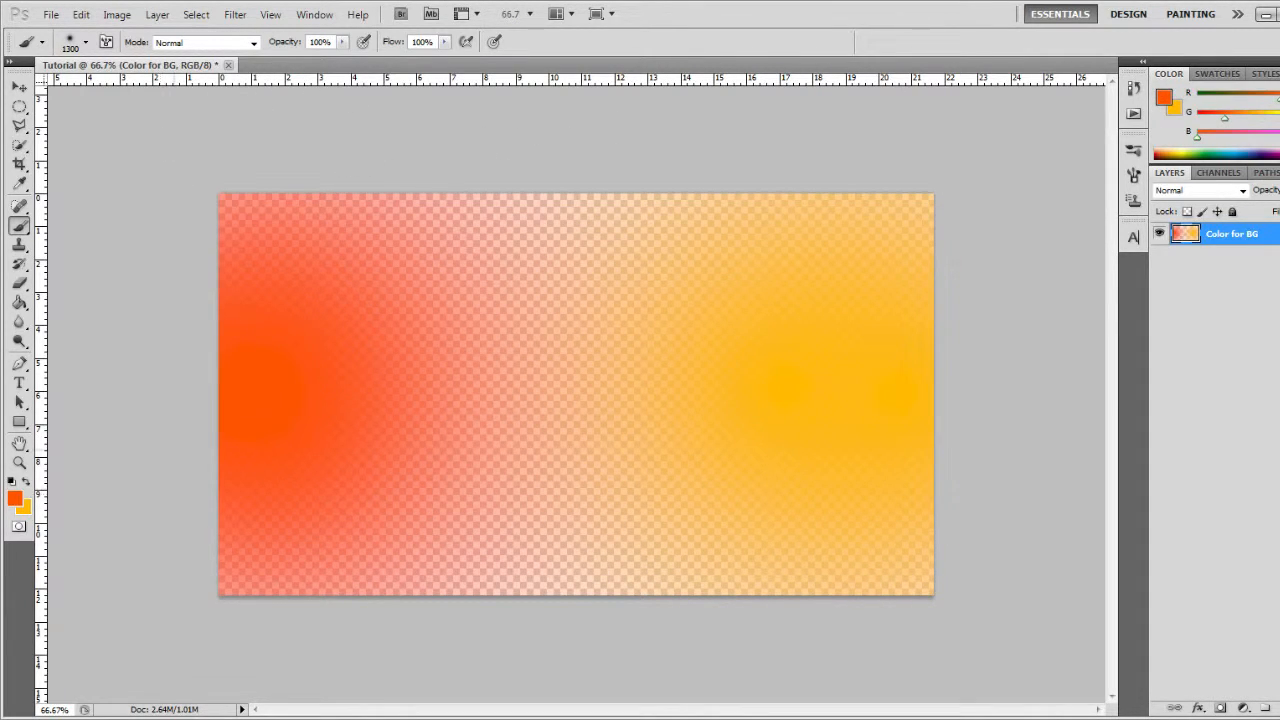
pyautogui.click(263, 390)
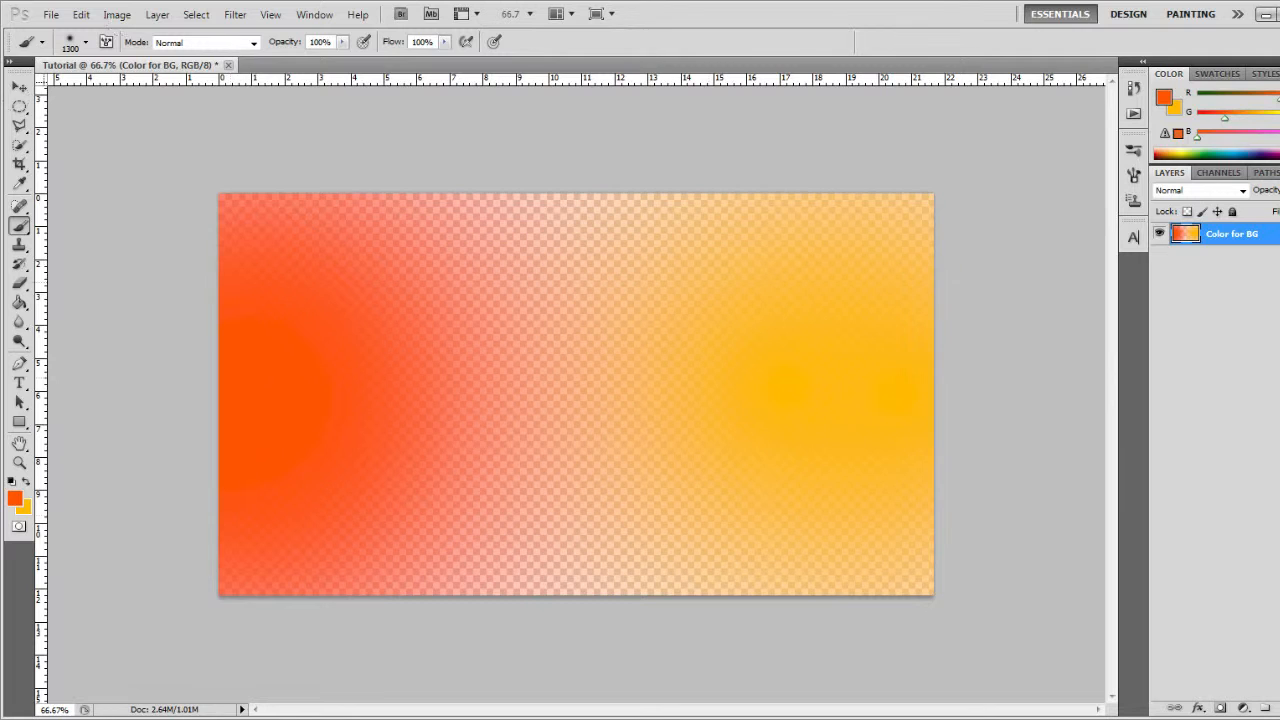
# - Place the texture_1a JPEG from the Photo's folder into the document and stretch it to 250.00% width and 210.83% height, covering the canvas
pyautogui.click(12, 86)
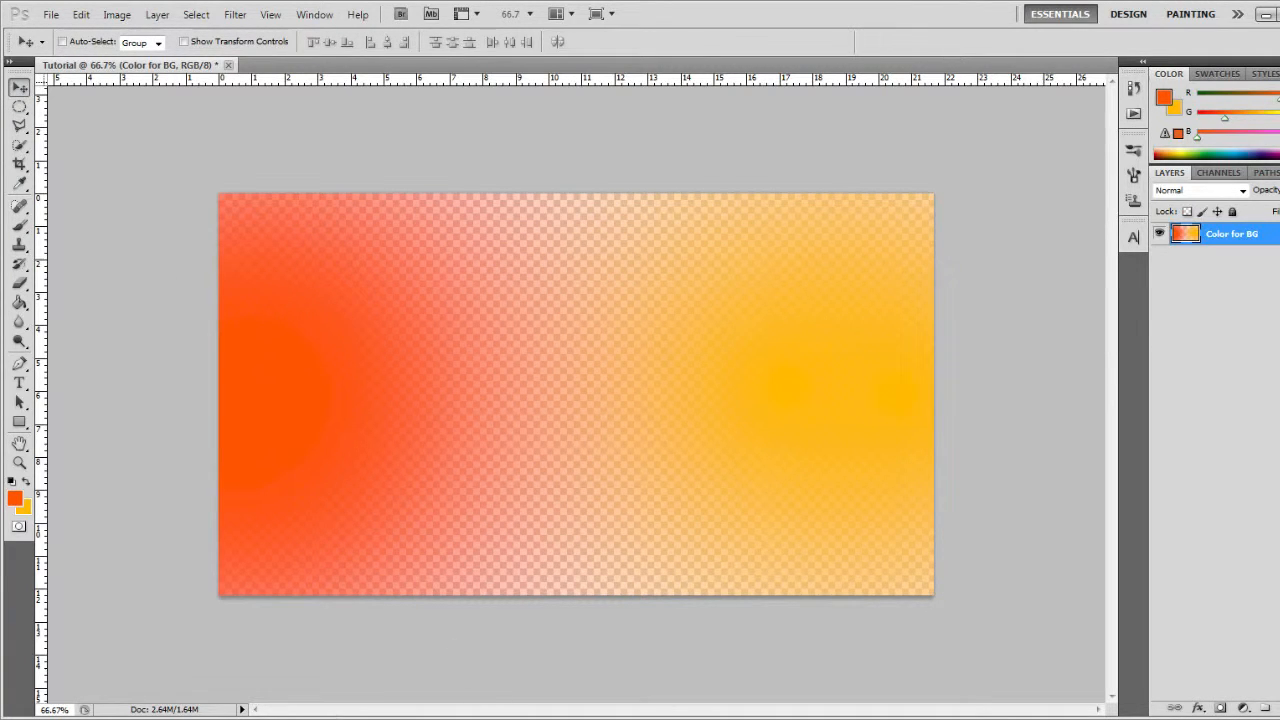
pyautogui.click(310, 718)
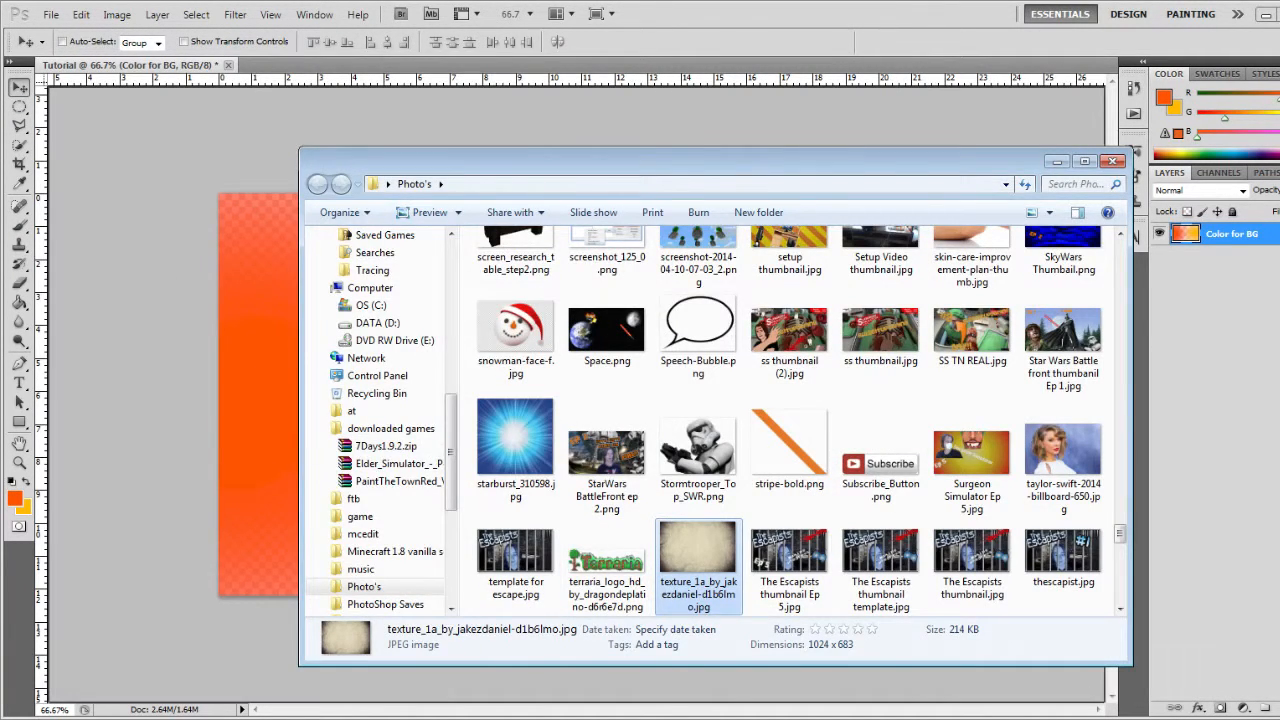
pyautogui.moveTo(697, 555); pyautogui.dragTo(263, 391)
pyautogui.moveTo(586, 394); pyautogui.dragTo(381, 290)
pyautogui.moveTo(499, 385); pyautogui.dragTo(933, 592)
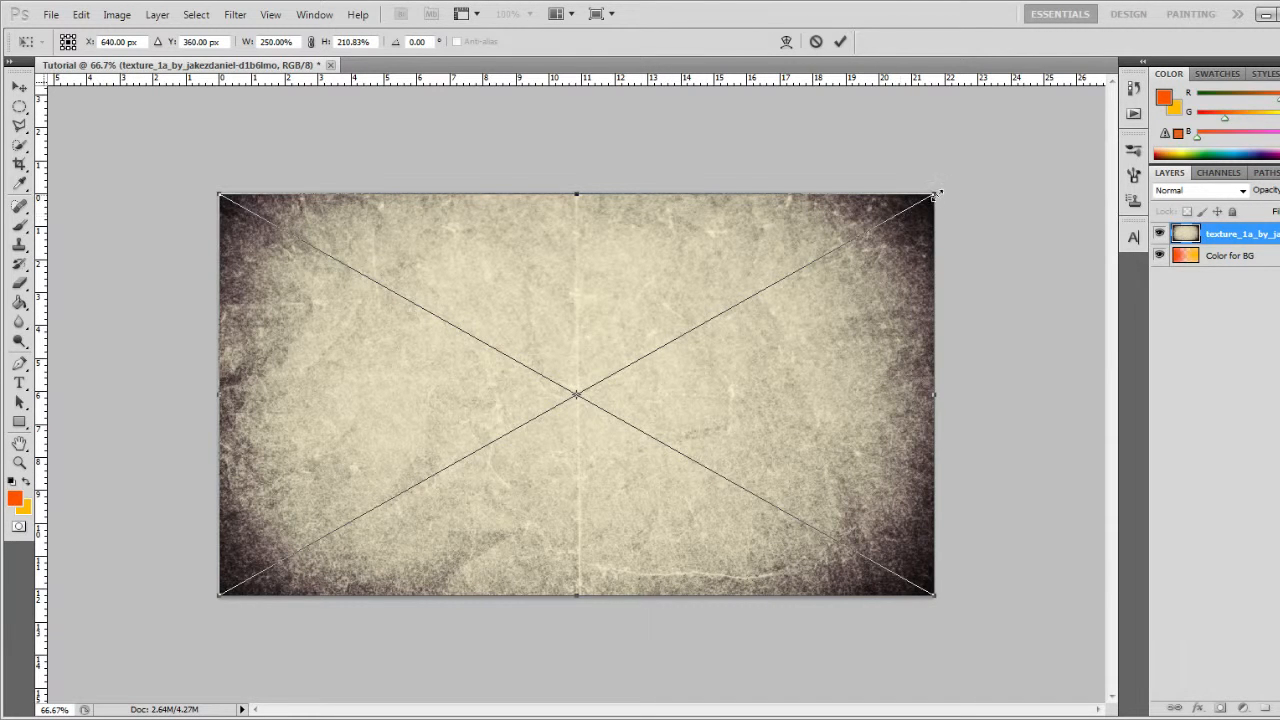
pyautogui.press('Return')
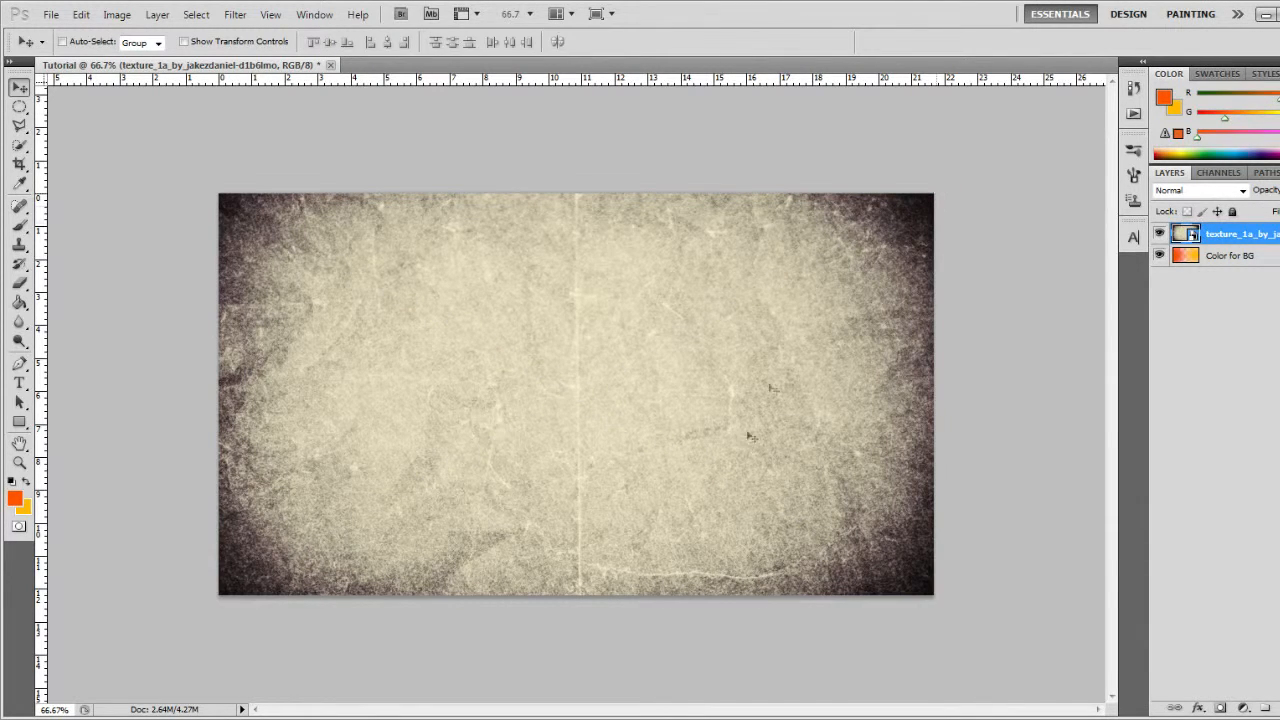
# - Set the texture layer's blend mode to Overlay and deselect the layer
pyautogui.click(1222, 192)
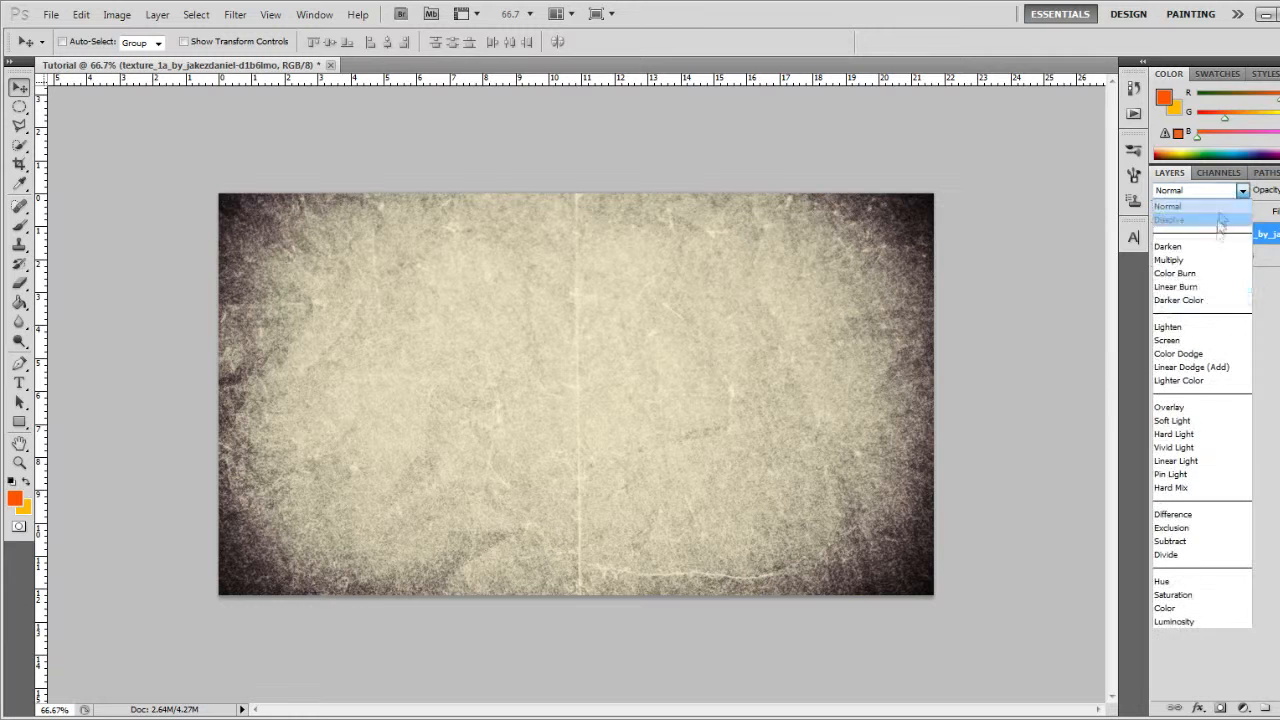
pyautogui.click(1178, 408)
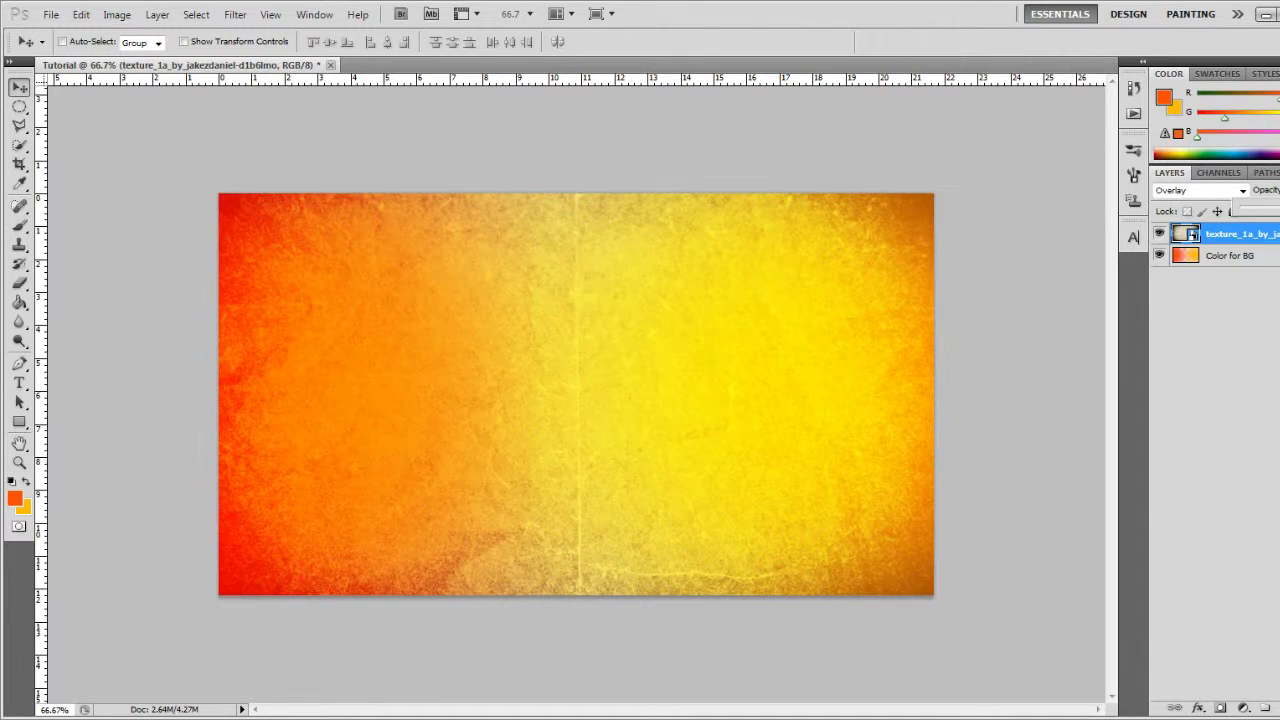
pyautogui.click(1180, 428)
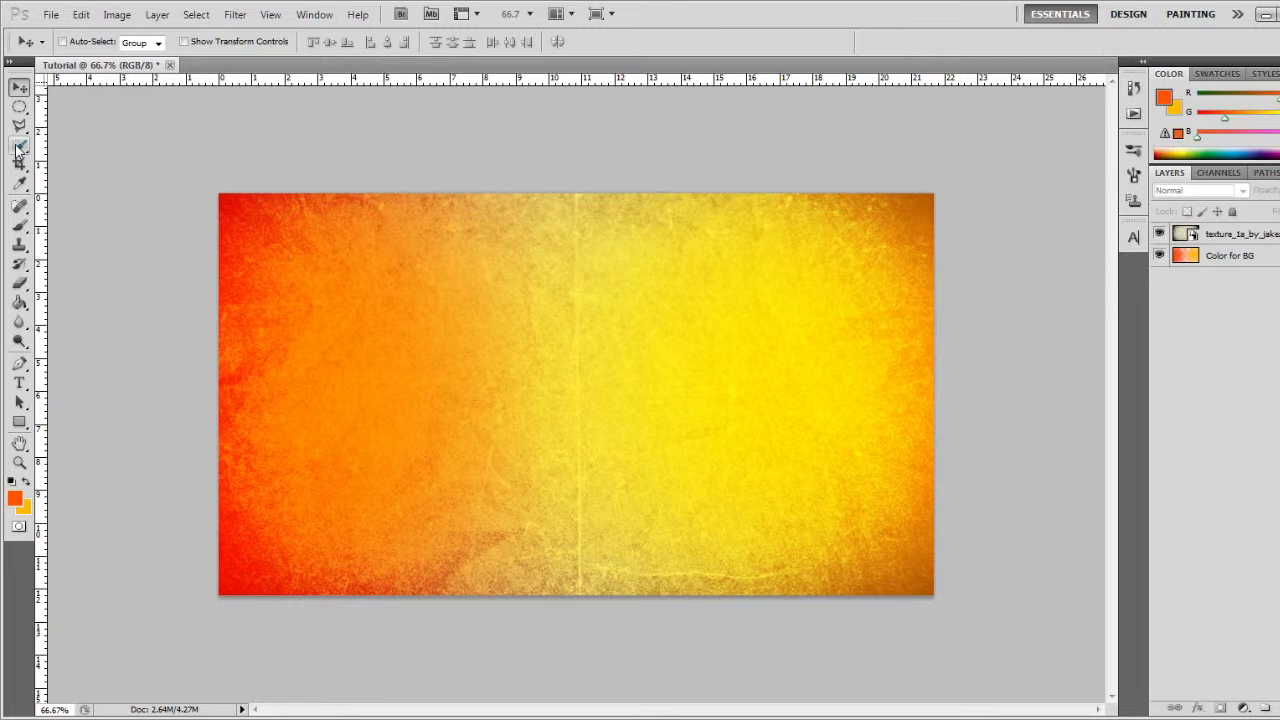
# - Draw a wide rectangular marquee selection in the upper-left quarter of the canvas
pyautogui.click(20, 106)
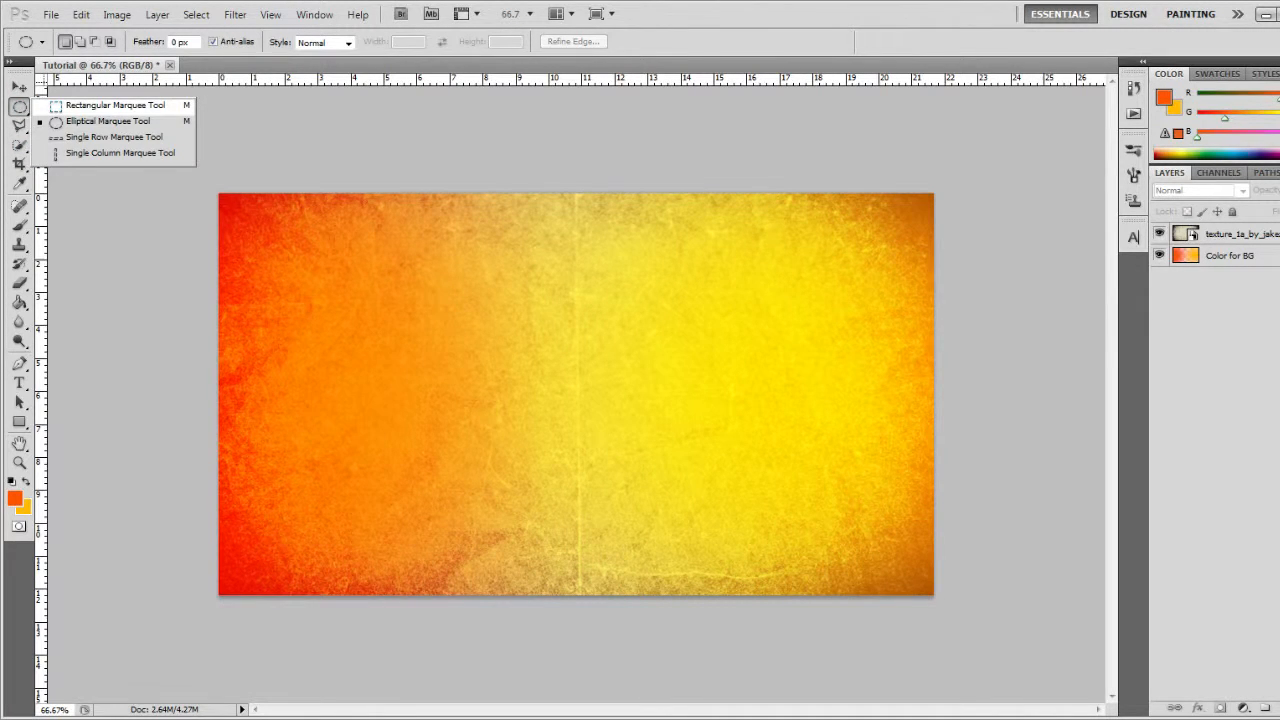
pyautogui.click(85, 106)
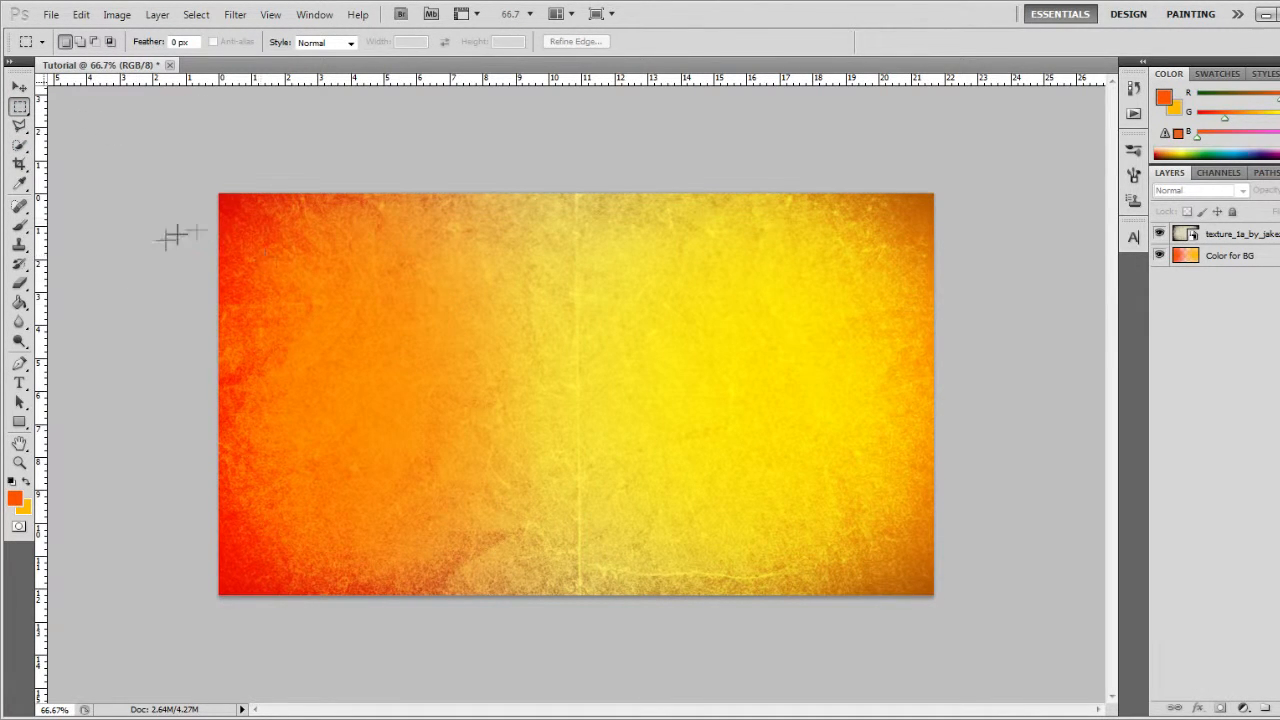
pyautogui.rightClick(20, 106)
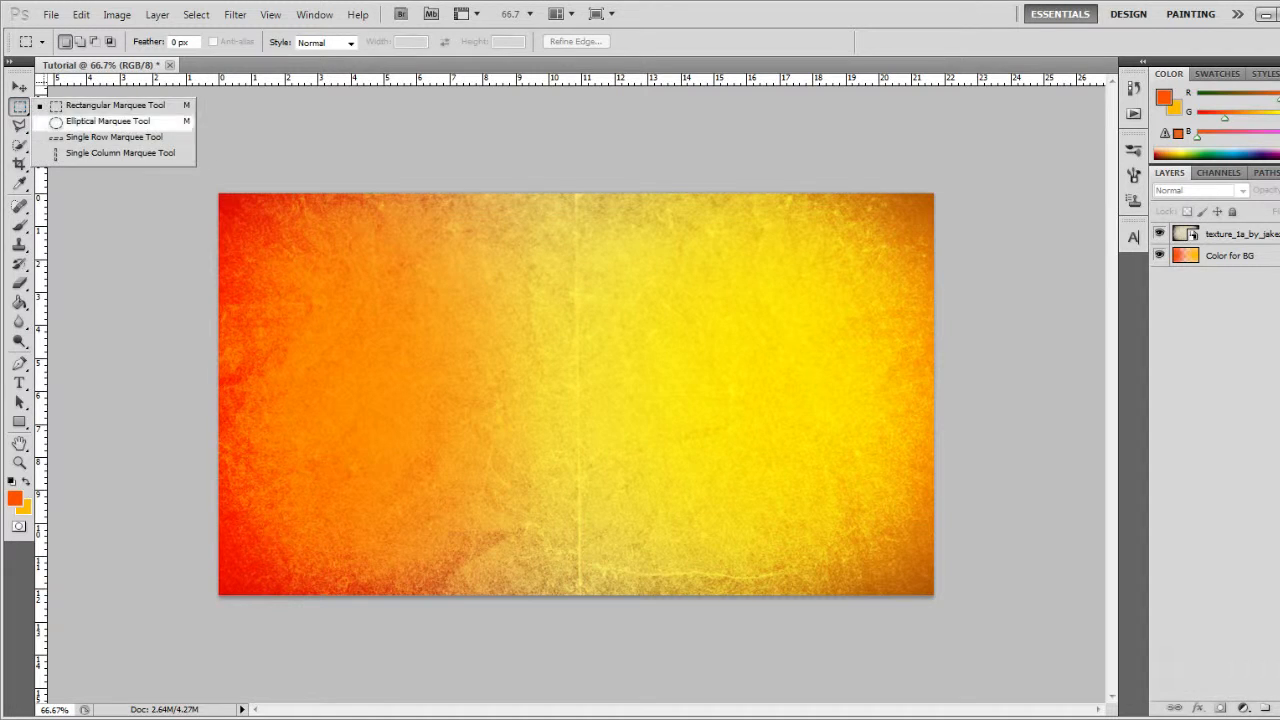
pyautogui.click(85, 106)
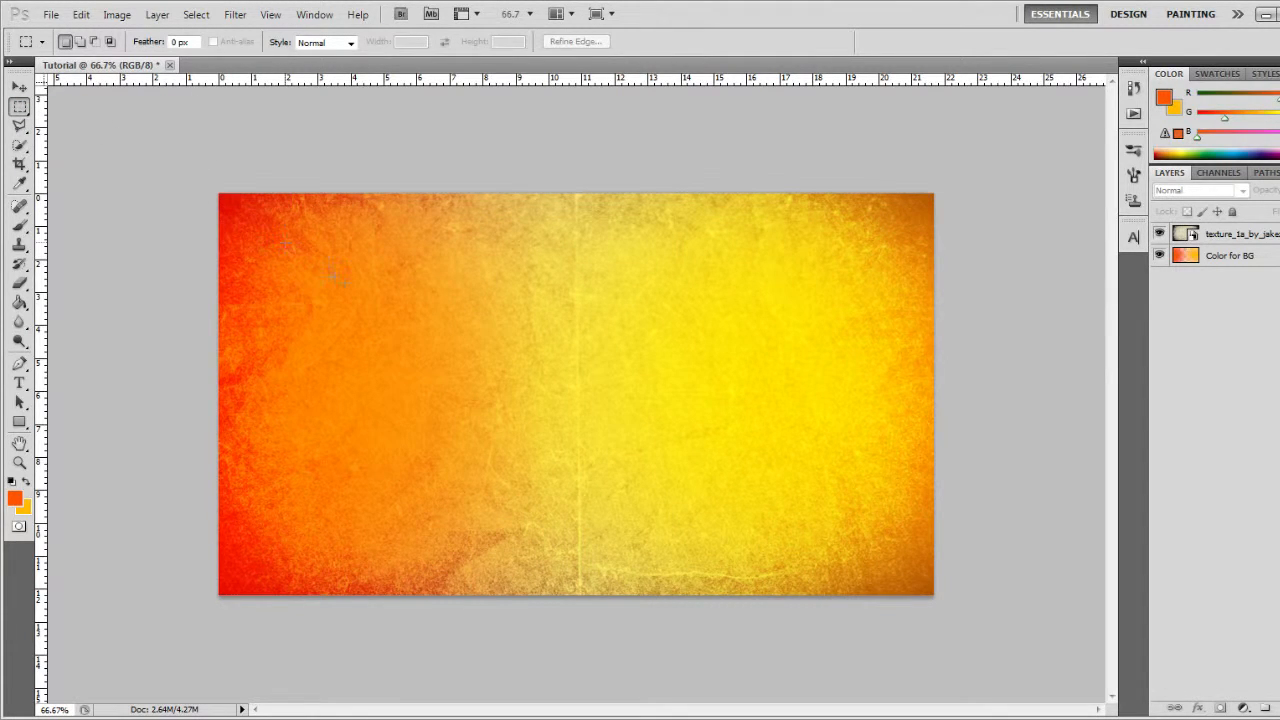
pyautogui.moveTo(556, 405); pyautogui.dragTo(537, 399)
# - Transform the rectangular selection, narrowing it to 96.70% width from its right edge
pyautogui.rightClick(540, 340)
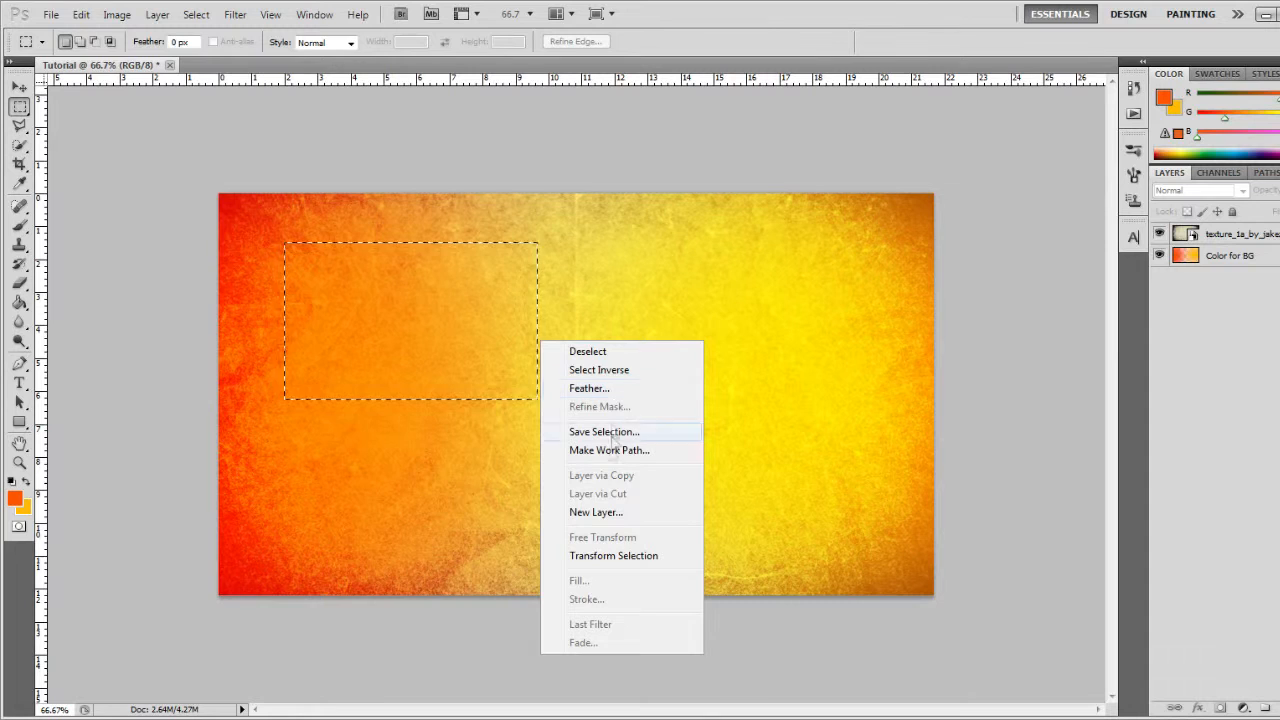
pyautogui.click(586, 556)
pyautogui.moveTo(537, 321); pyautogui.dragTo(530, 321)
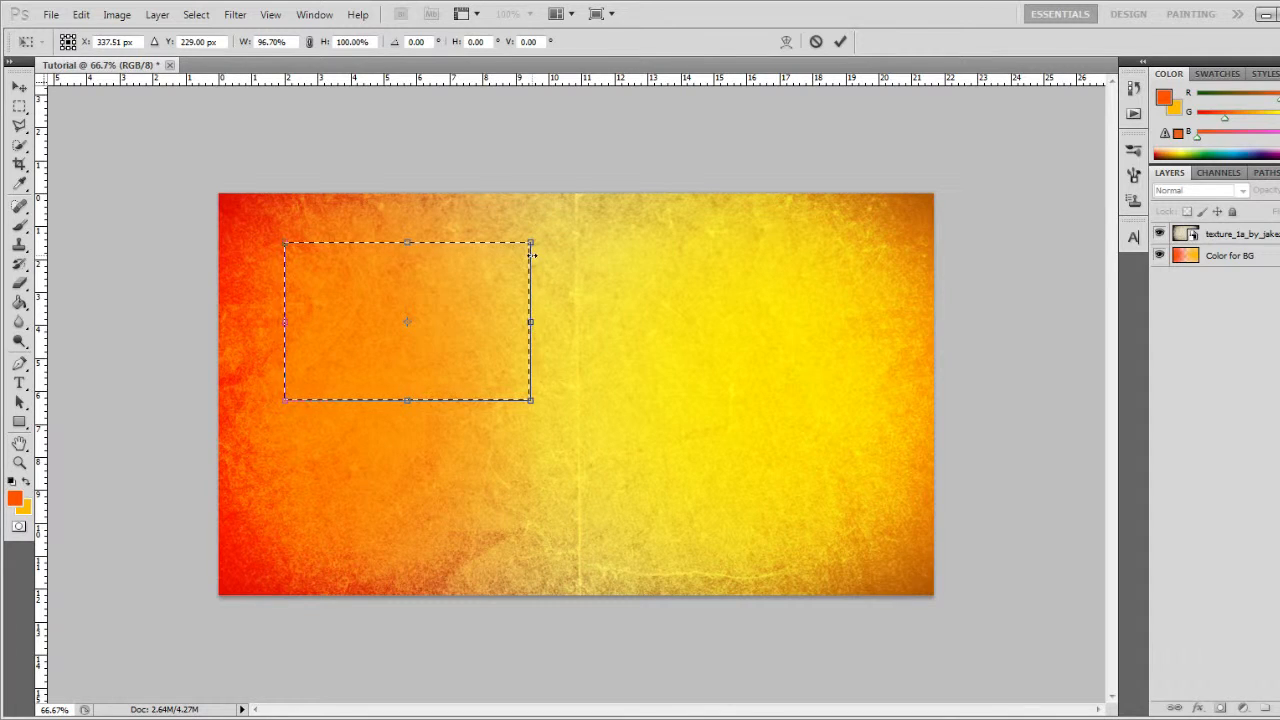
pyautogui.press('Return')
pyautogui.rightClick(527, 331)
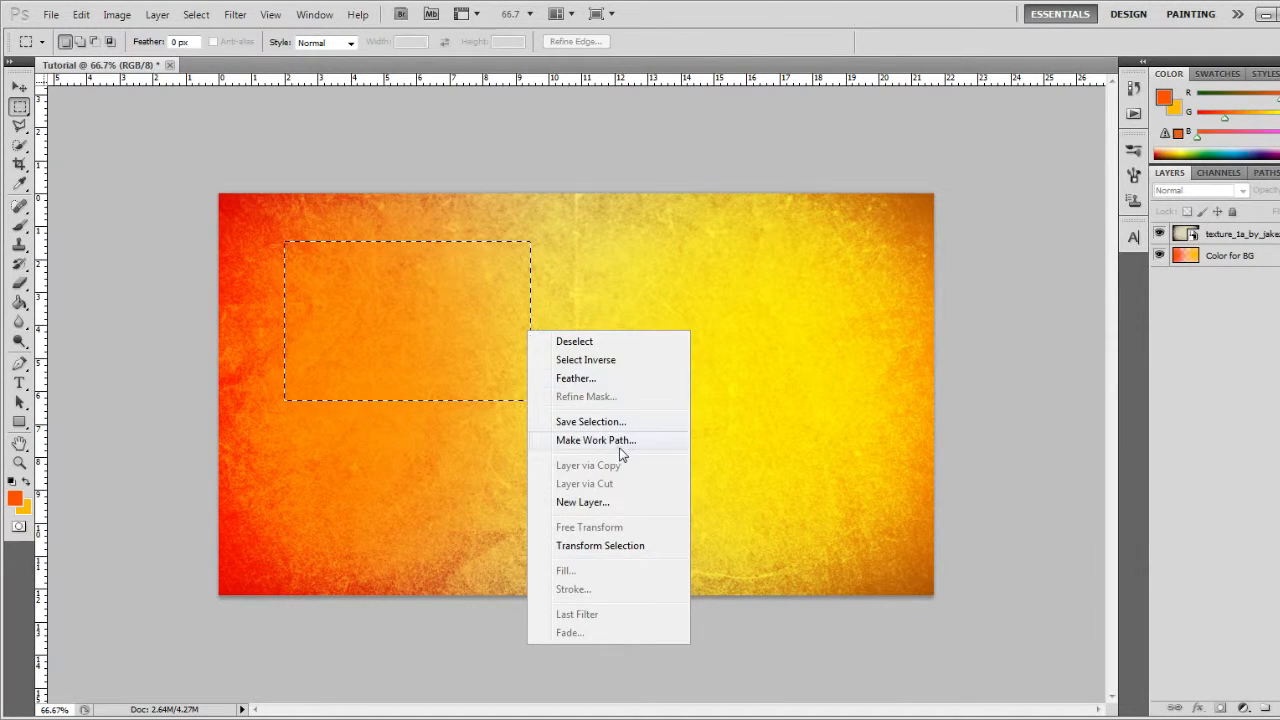
pyautogui.click(1251, 370)
pyautogui.rightClick(485, 305)
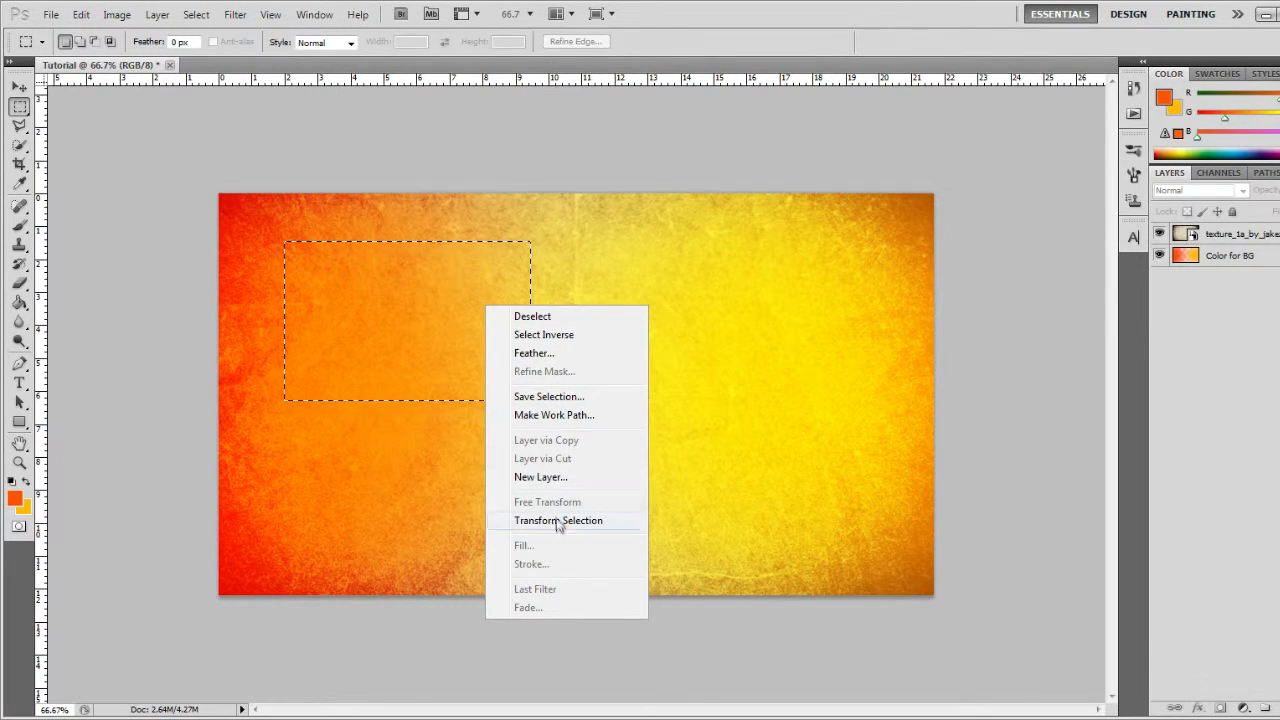
pyautogui.click(440, 380)
pyautogui.rightClick(342, 252)
pyautogui.press('Escape')
# - Choose the hard round brush preset with 100% hardness and set its size to 8 px
pyautogui.click(19, 225)
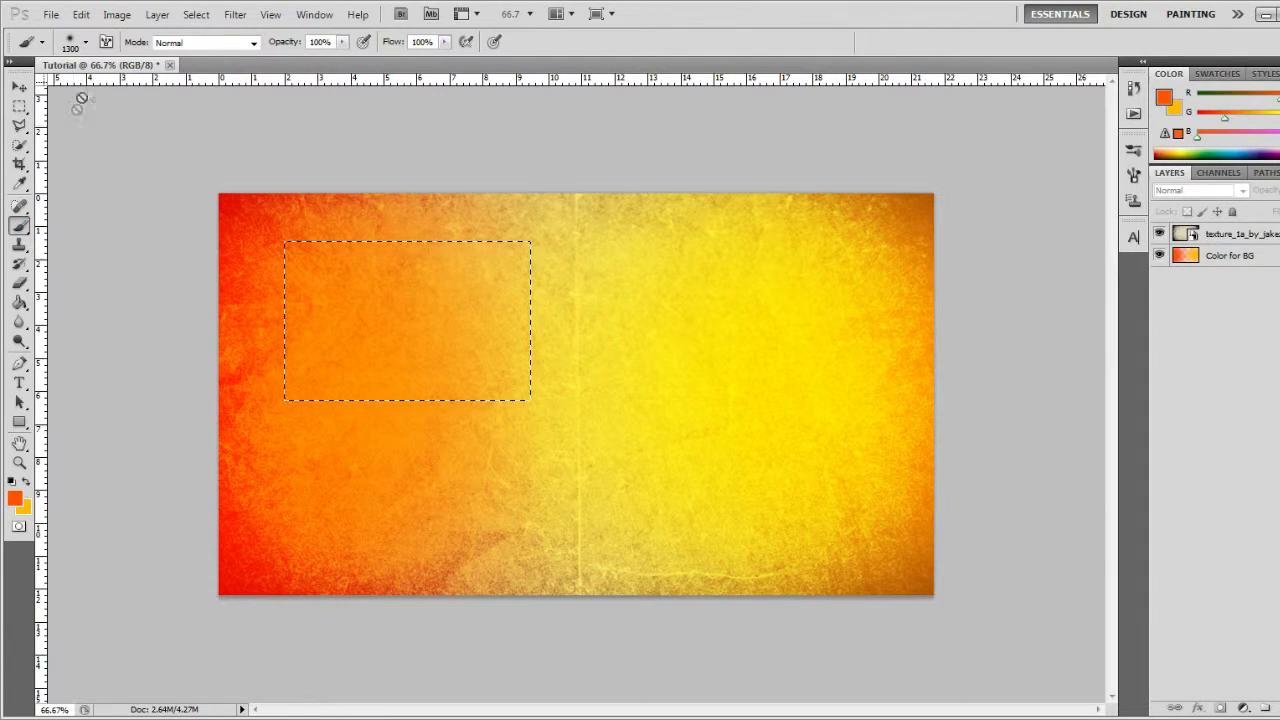
pyautogui.click(86, 42)
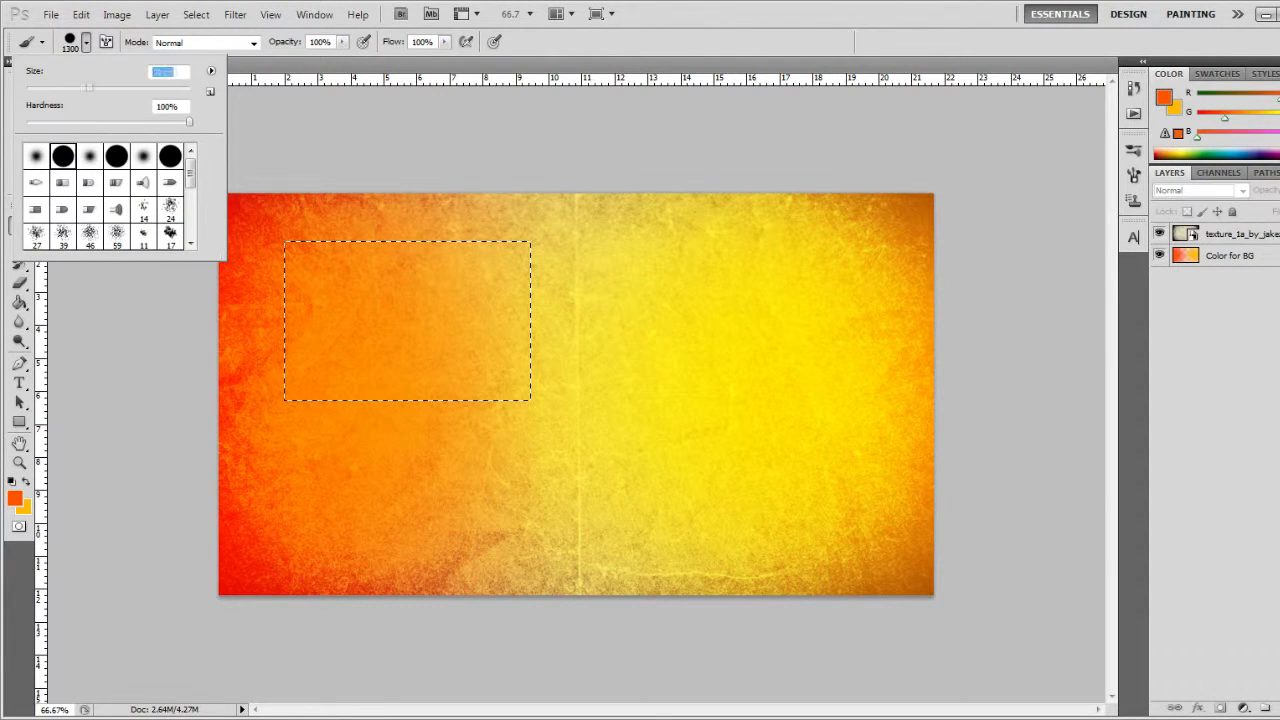
pyautogui.write('19')
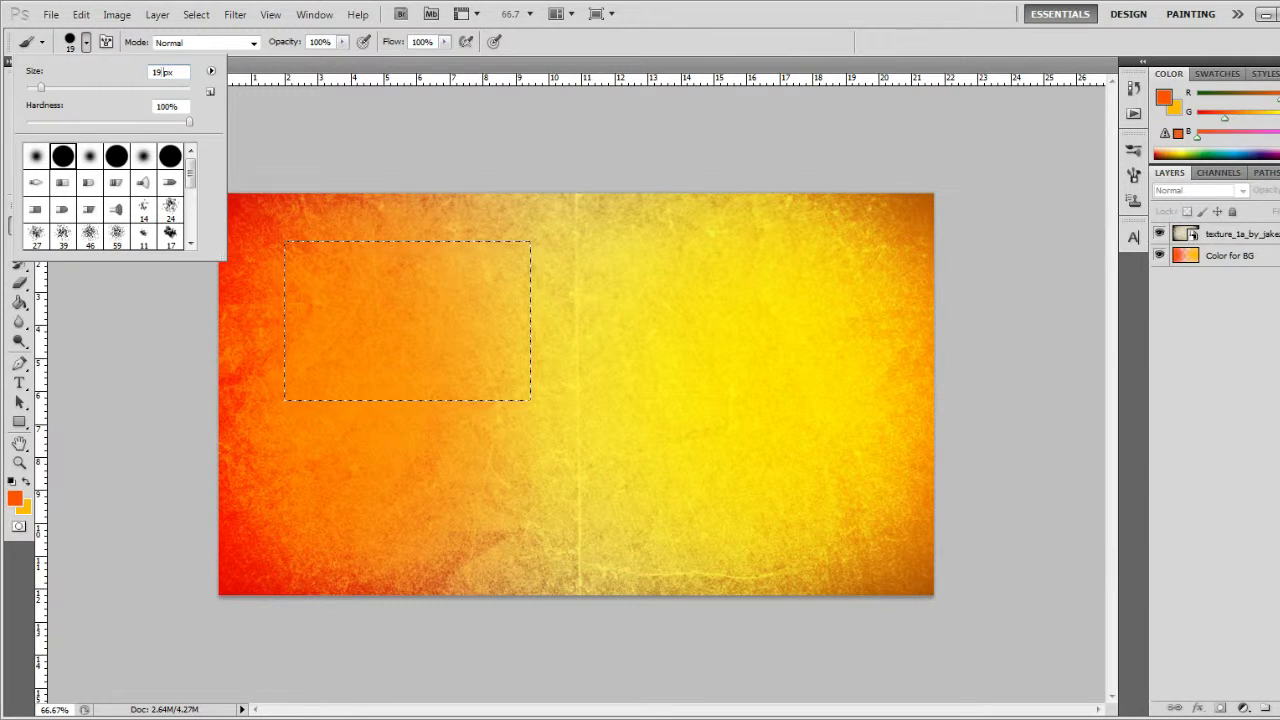
pyautogui.press('BackSpace')
pyautogui.press('BackSpace')
pyautogui.write('9')
pyautogui.press('BackSpace')
pyautogui.write('8')
pyautogui.click(420, 310)
pyautogui.click(655, 284)
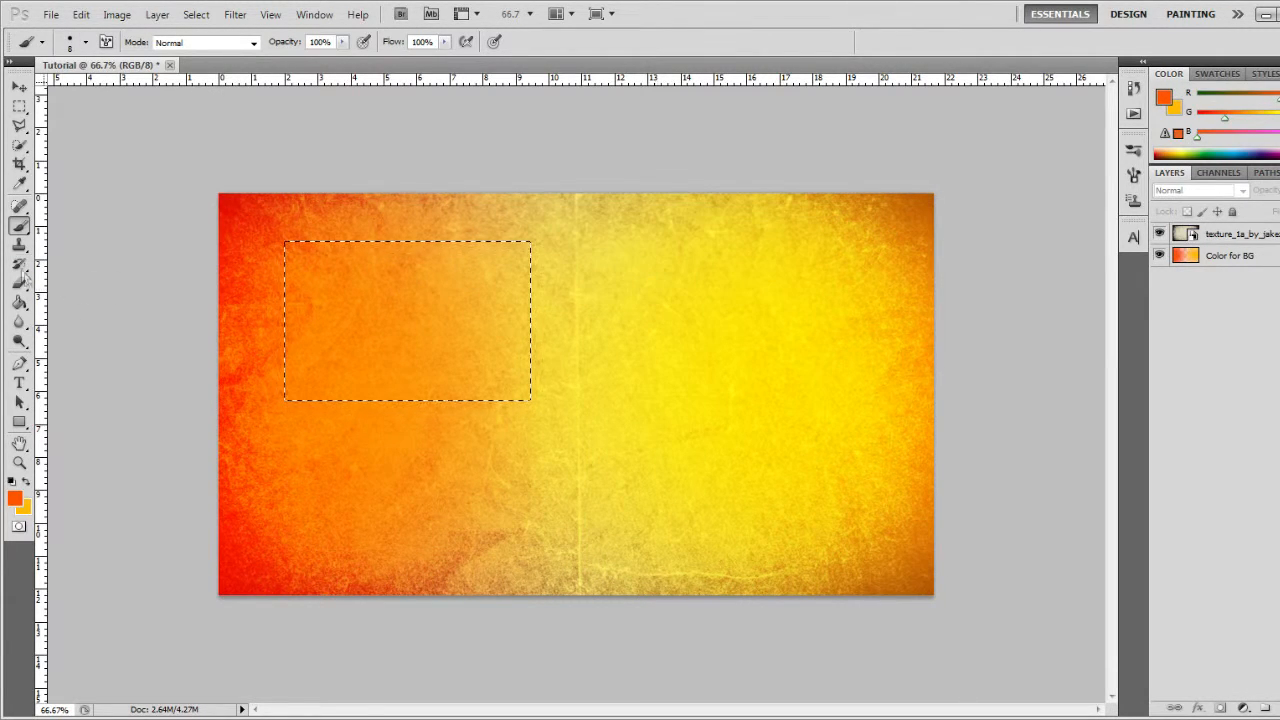
pyautogui.click(19, 87)
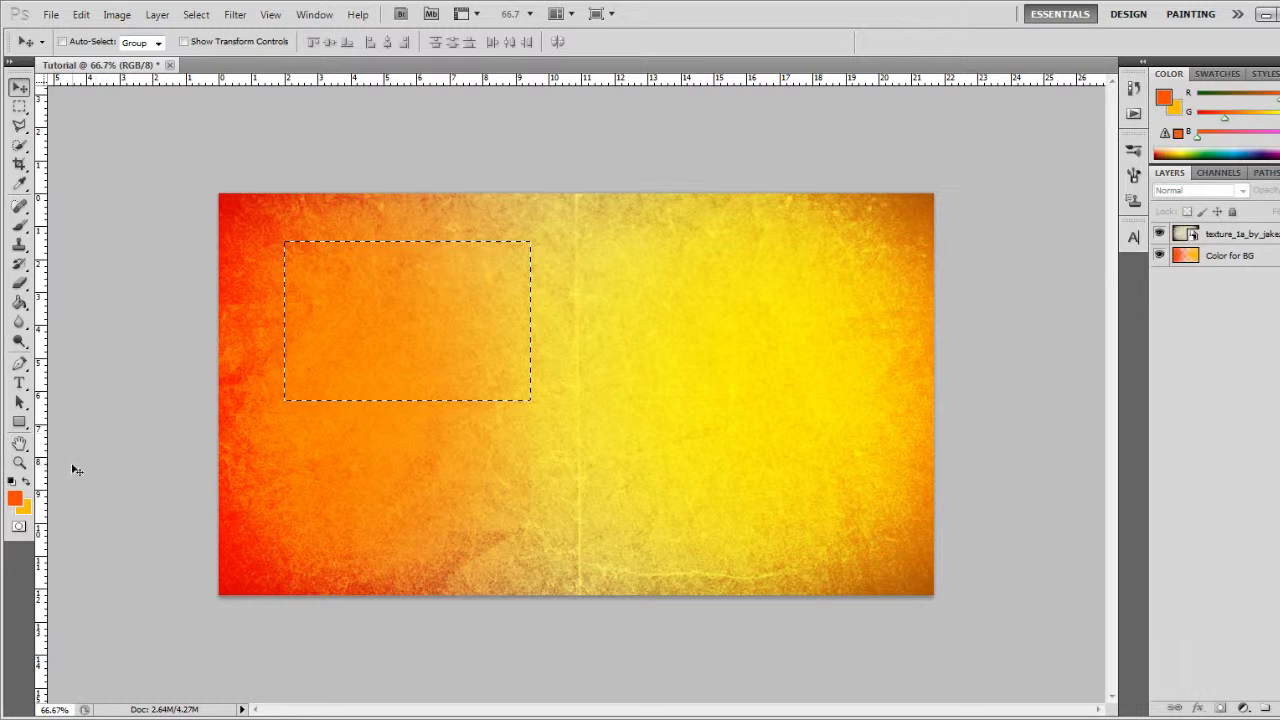
pyautogui.click(19, 106)
pyautogui.rightClick(520, 329)
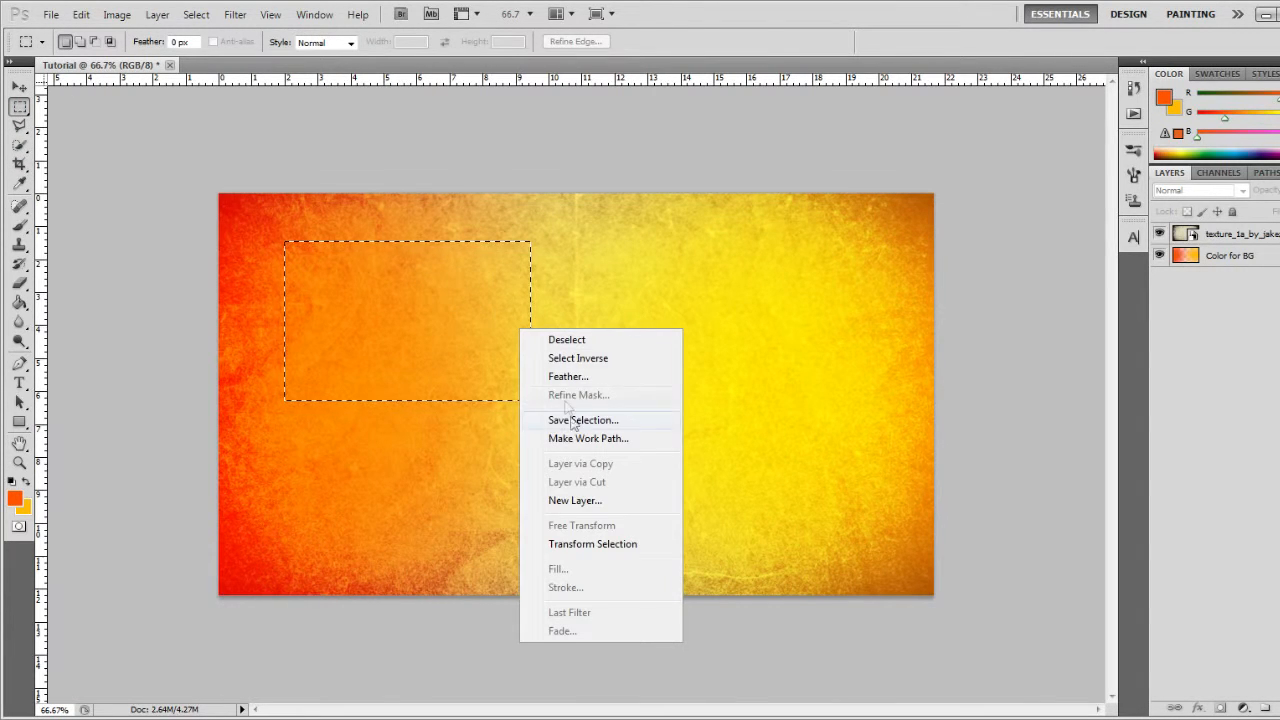
pyautogui.click(19, 229)
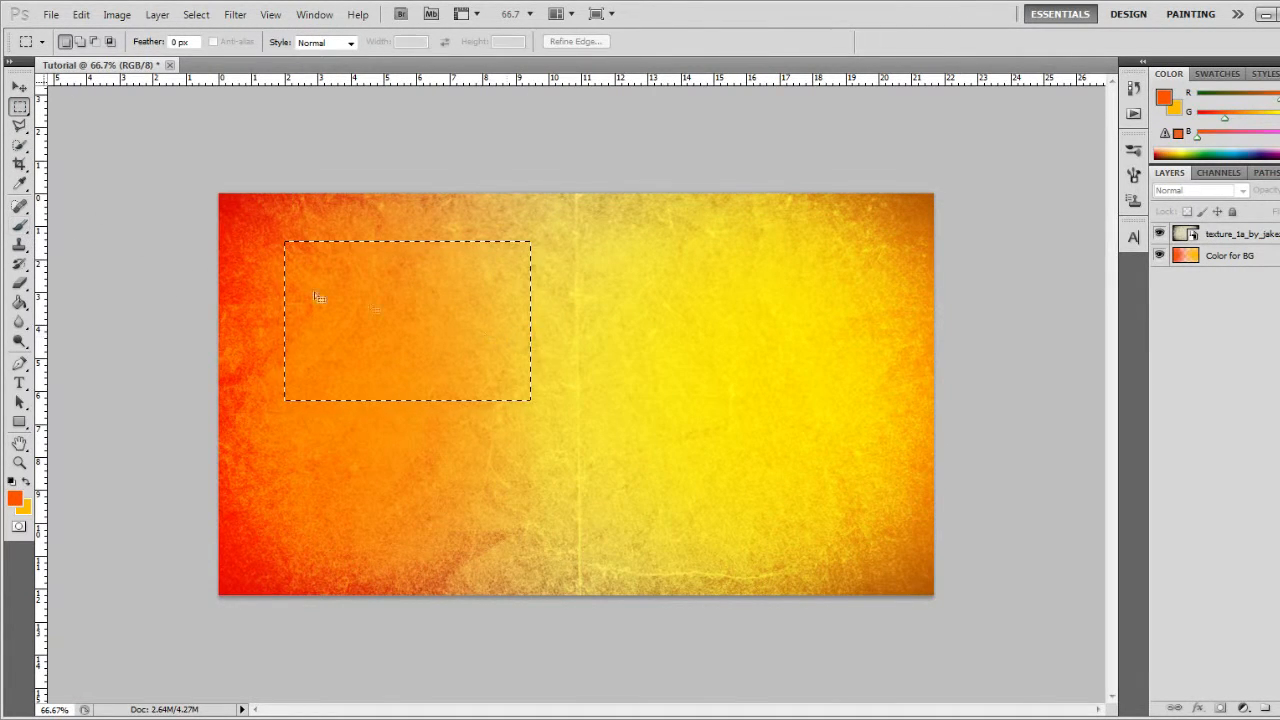
pyautogui.press('b')
pyautogui.rightClick(550, 344)
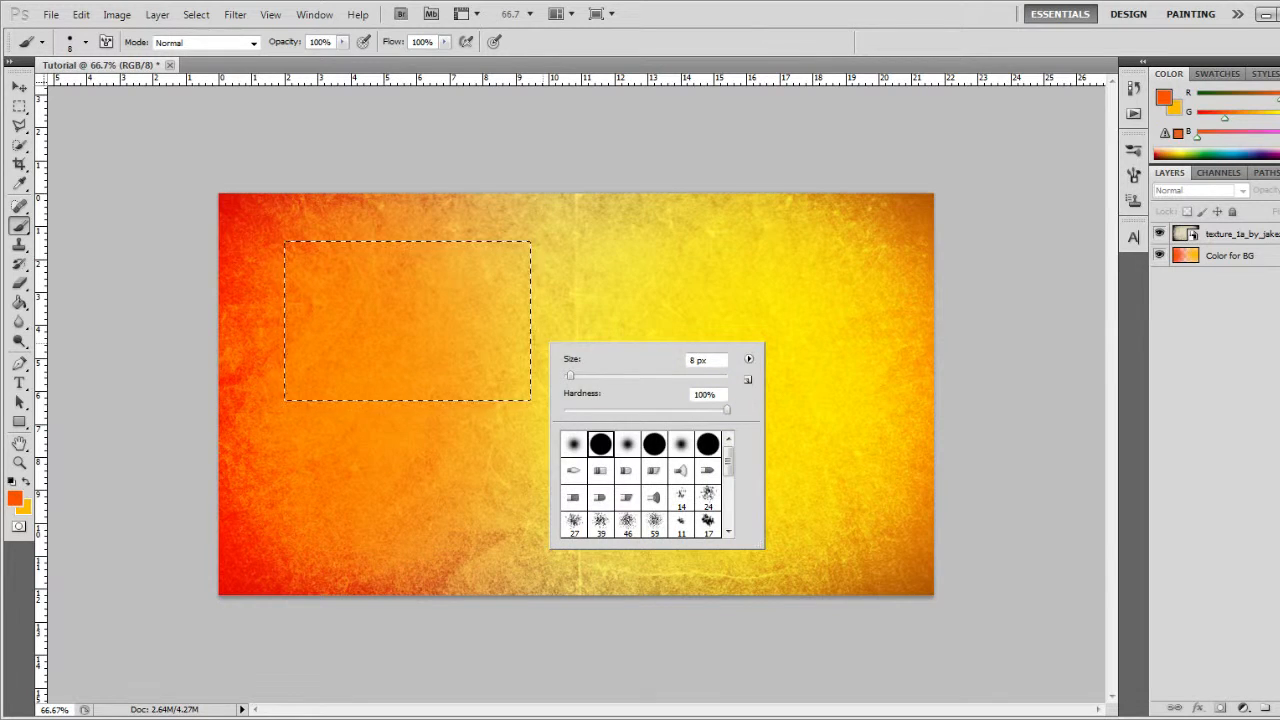
pyautogui.click(535, 336)
pyautogui.click(672, 283)
# - Add a new layer above the texture layer and name it Rectangle
pyautogui.click(1252, 241)
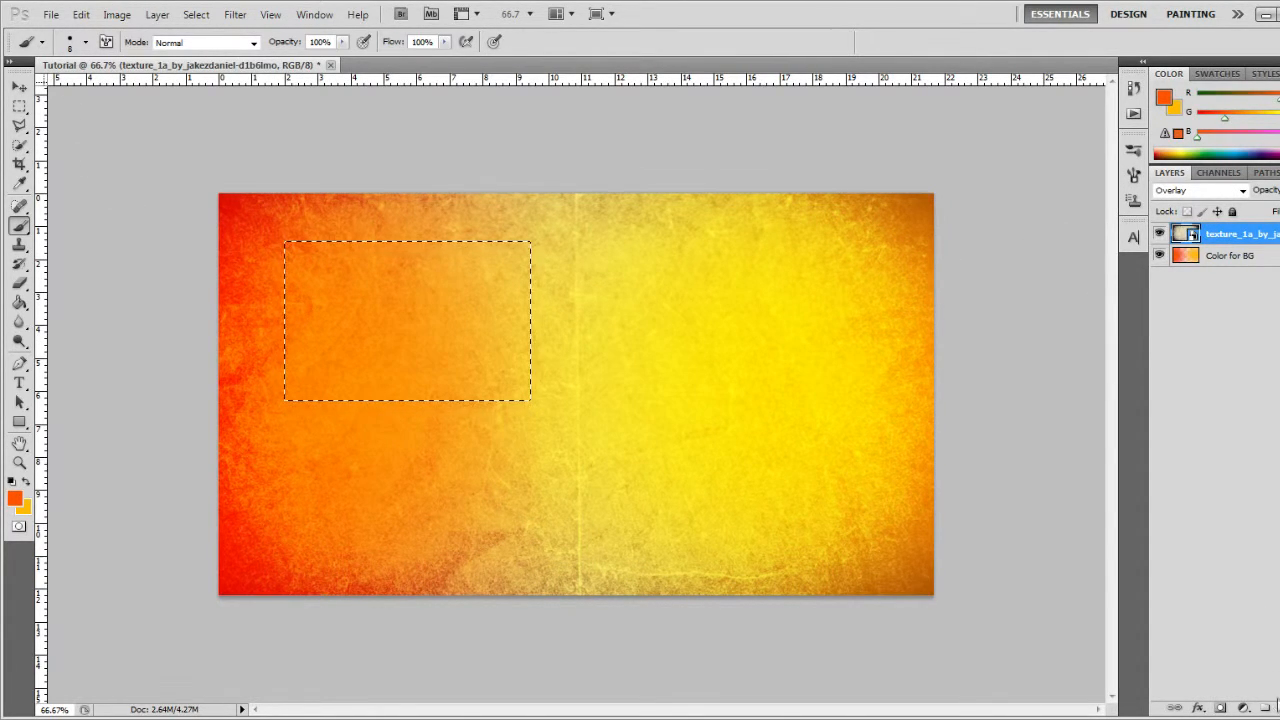
pyautogui.click(1277, 707)
pyautogui.doubleClick(1224, 234)
pyautogui.write('Rec')
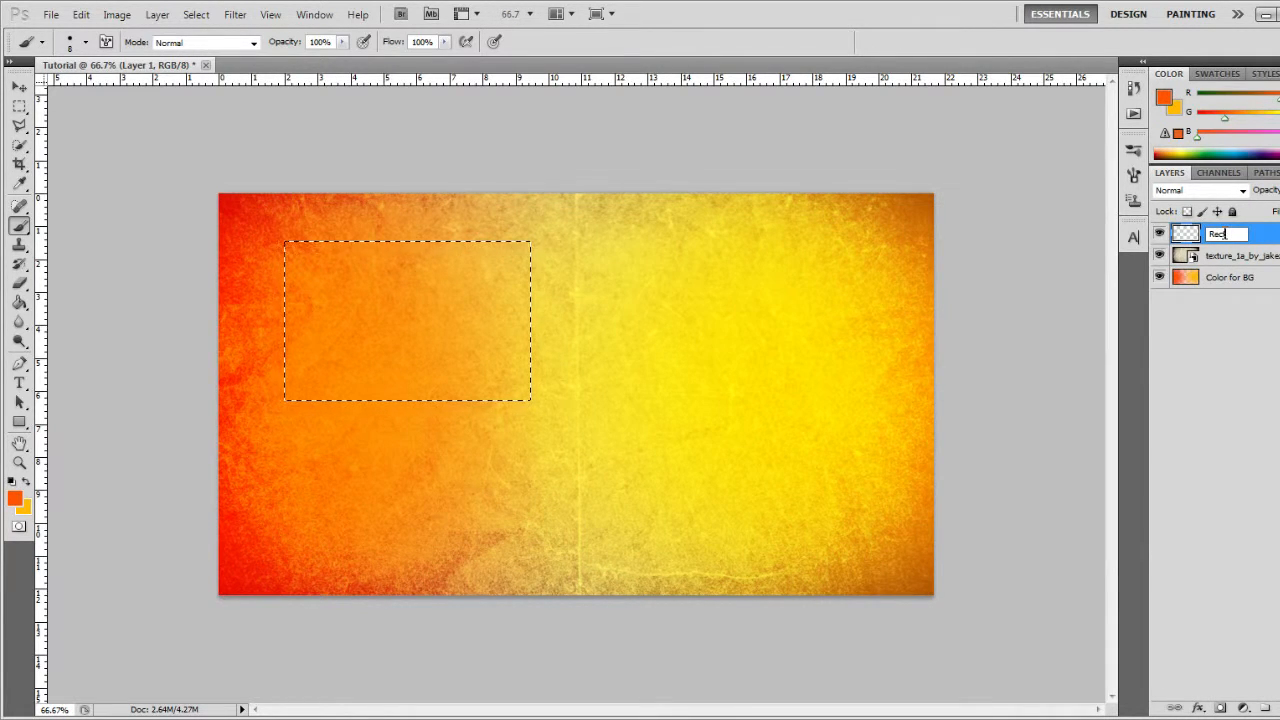
pyautogui.write('tangle')
pyautogui.press('Return')
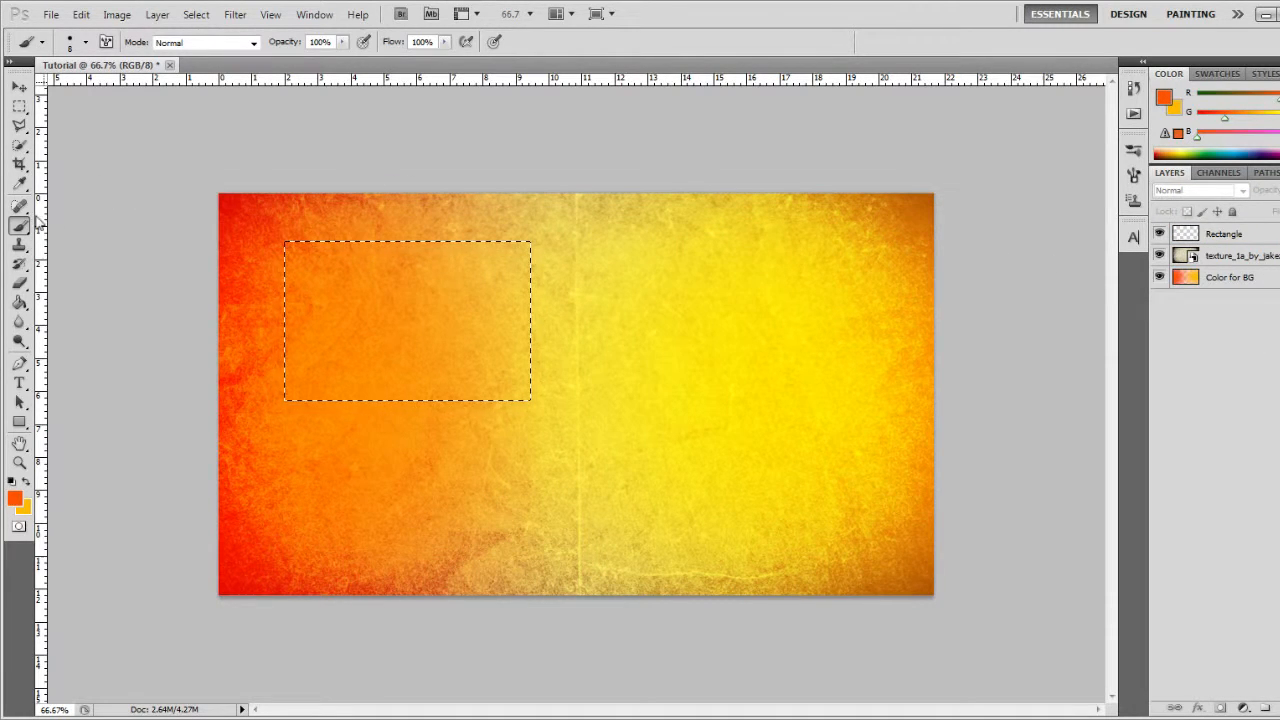
# - Make the Rectangle layer active with the Rectangular Marquee tool, keeping the rectangular selection
pyautogui.click(19, 87)
pyautogui.click(19, 105)
pyautogui.rightClick(513, 337)
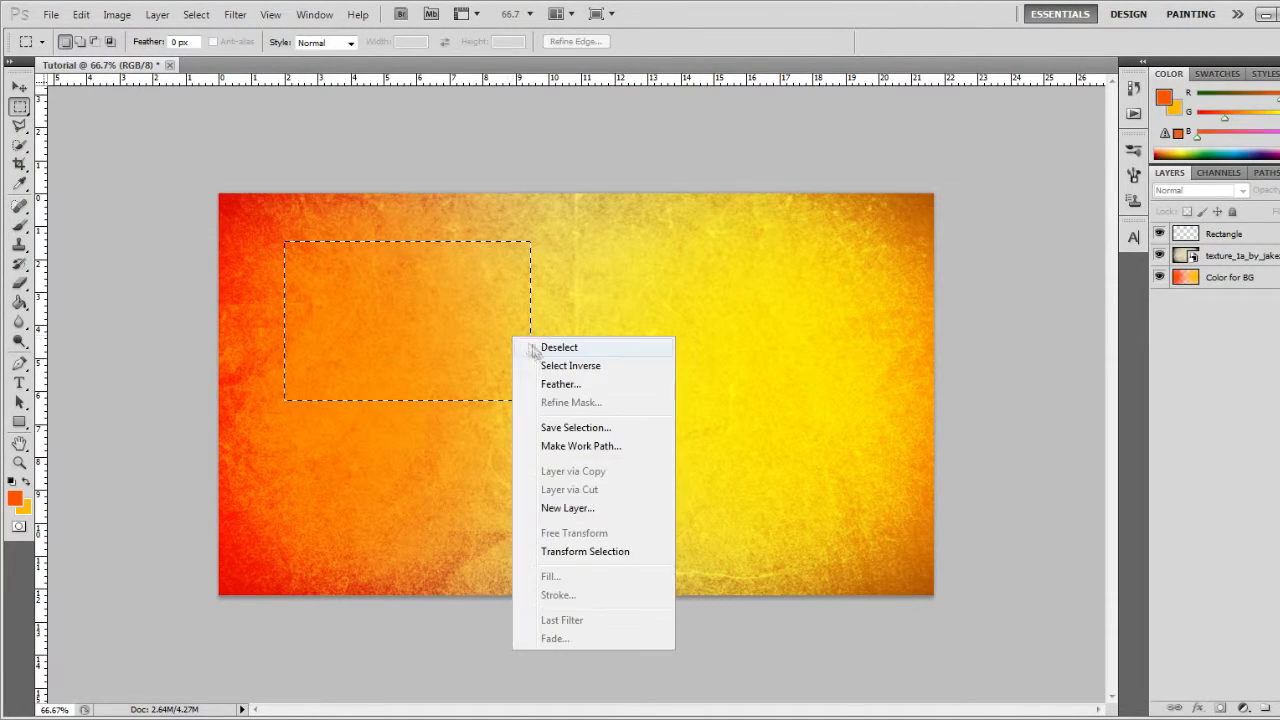
pyautogui.click(1248, 236)
pyautogui.click(1248, 236)
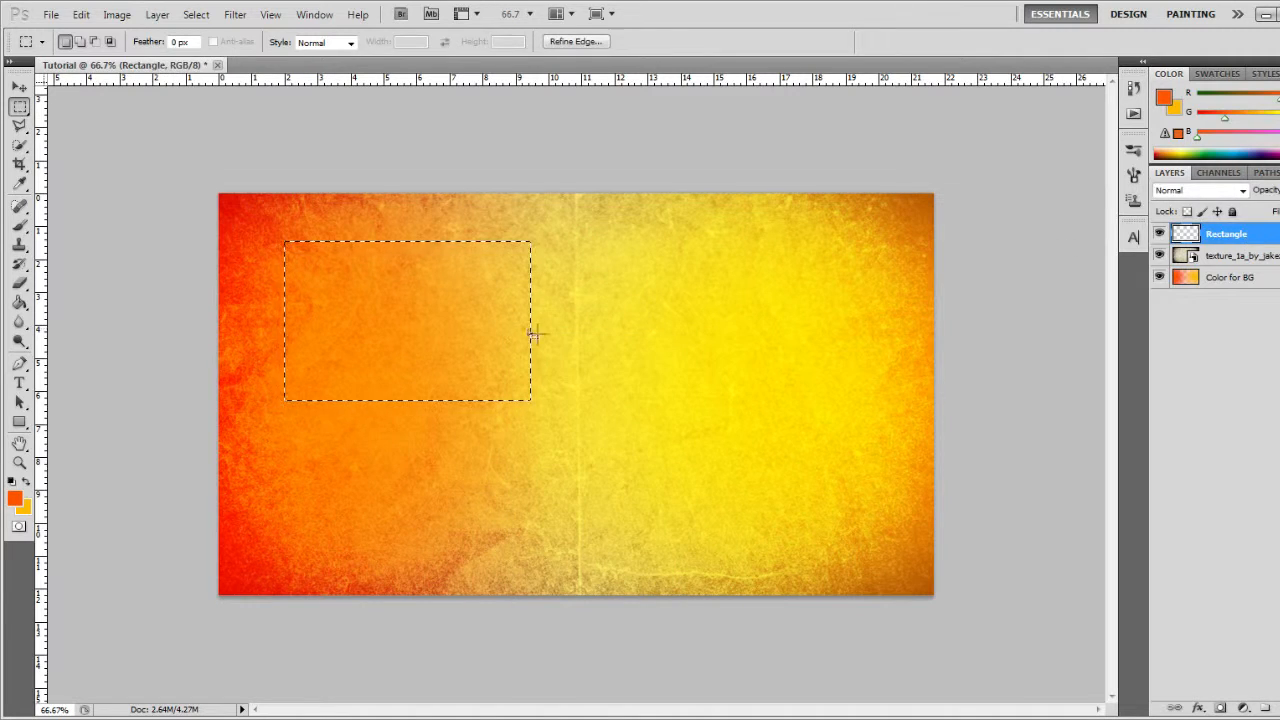
# - Try a black 75 px stroke centred on the rectangular selection, and undo the stroke
pyautogui.rightClick(534, 332)
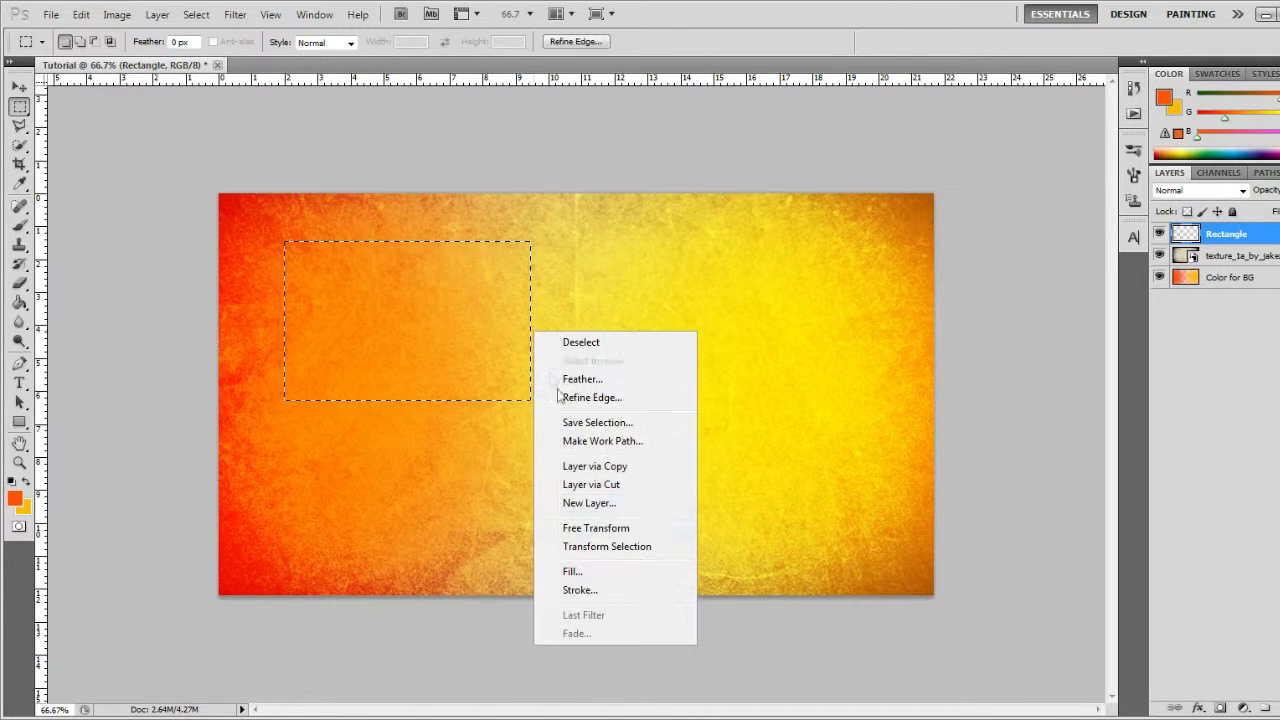
pyautogui.click(579, 590)
pyautogui.click(750, 288)
pyautogui.moveTo(712, 430); pyautogui.dragTo(682, 573)
pyautogui.click(1068, 349)
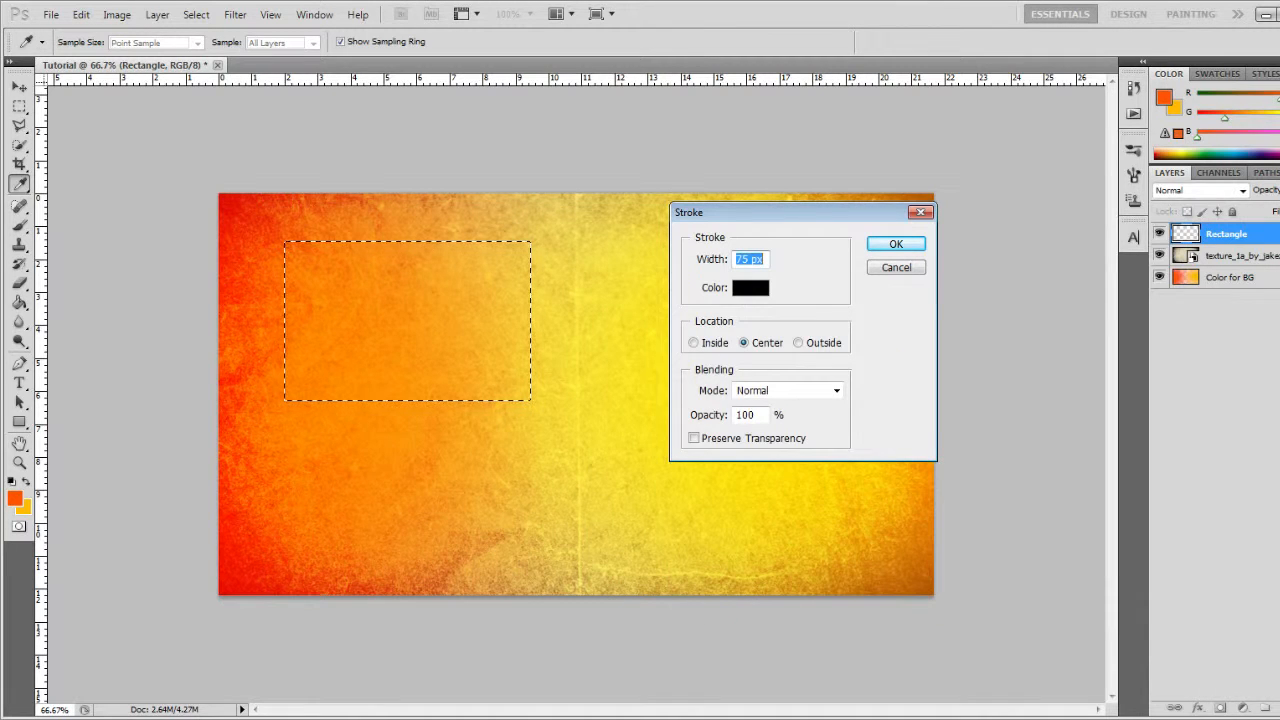
pyautogui.click(896, 244)
pyautogui.press('m')
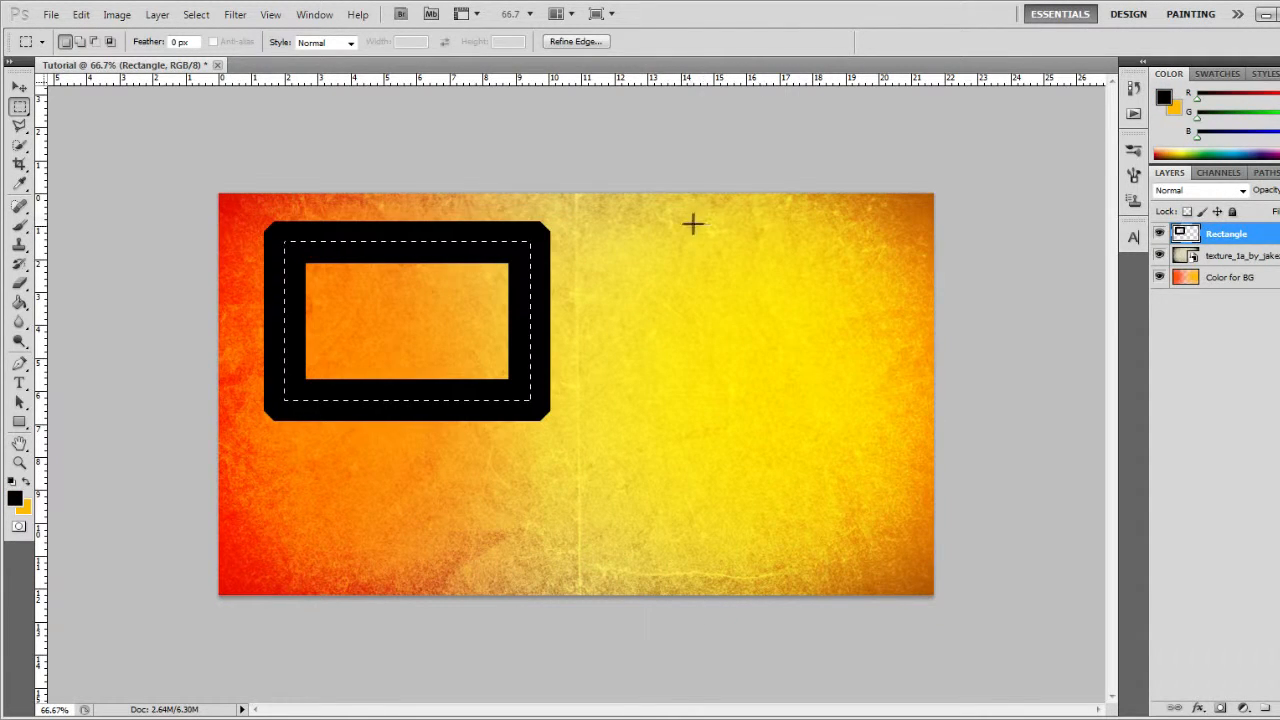
pyautogui.hotkey('ctrl', 'z')
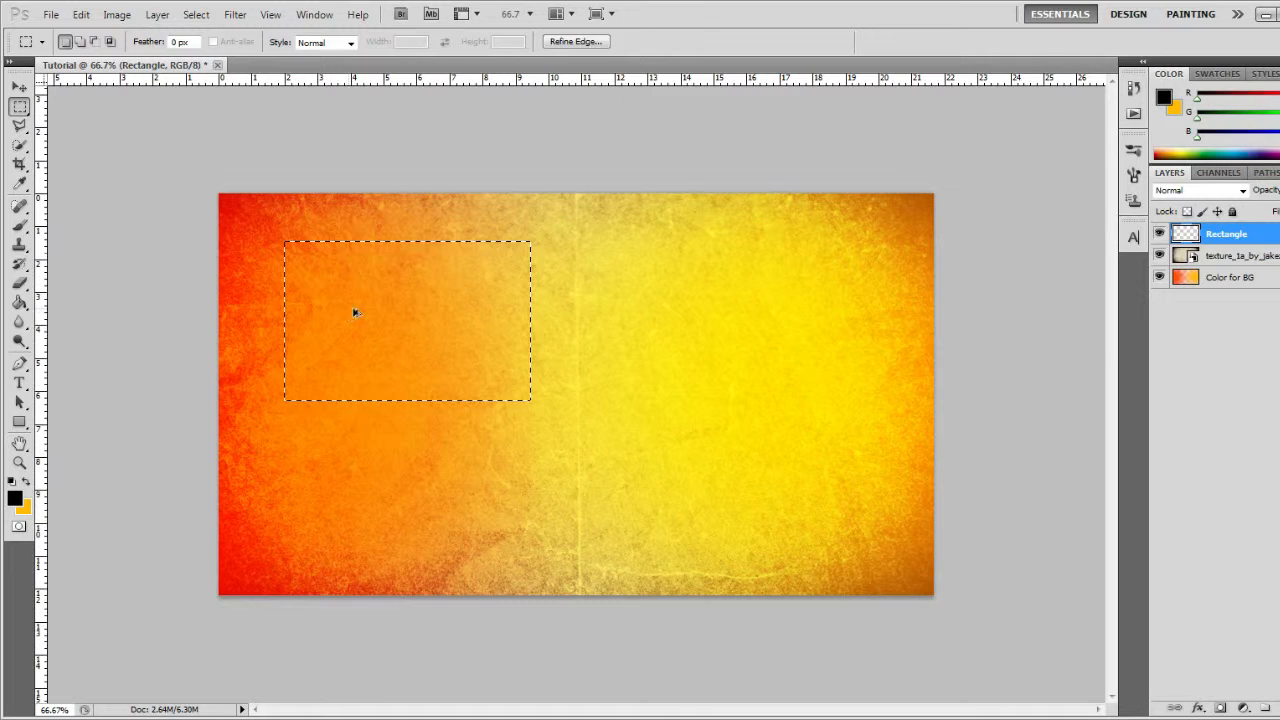
# - Stroke the rectangular selection on the Rectangle layer with an 8 px black outline
pyautogui.rightClick(546, 302)
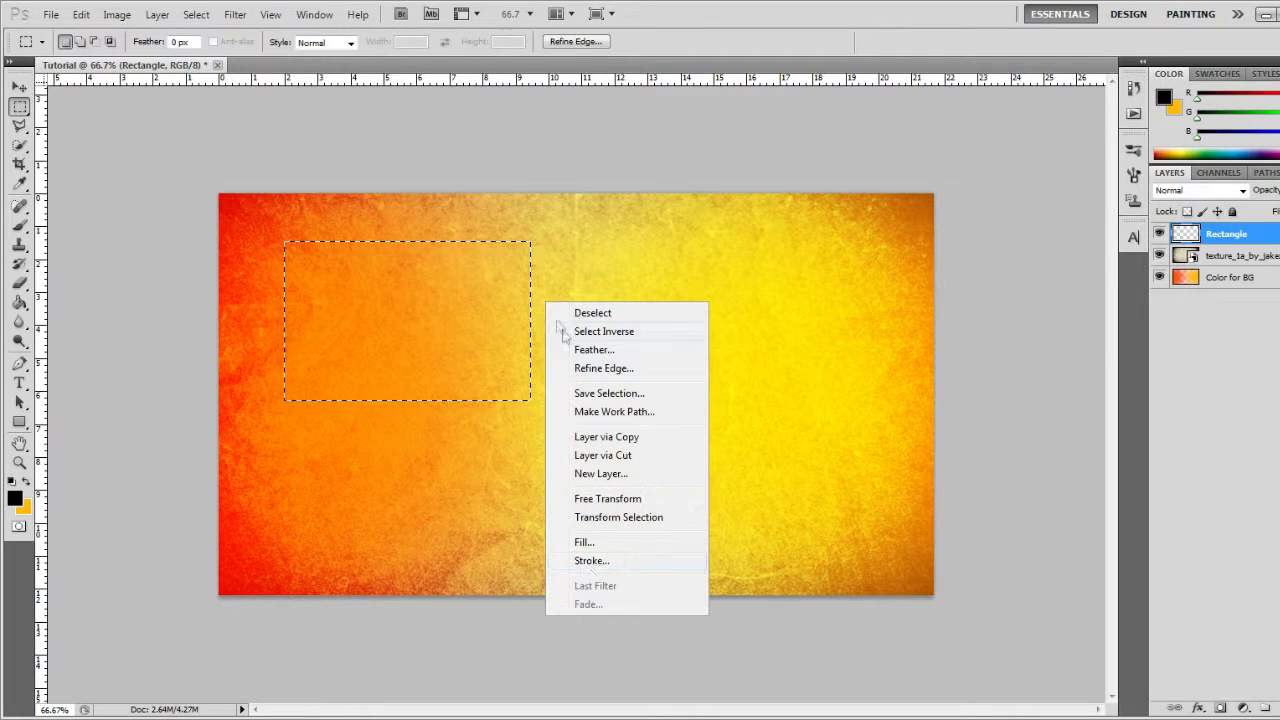
pyautogui.click(585, 561)
pyautogui.click(749, 259)
pyautogui.press('BackSpace')
pyautogui.press('BackSpace')
pyautogui.write('8')
pyautogui.press('Return')
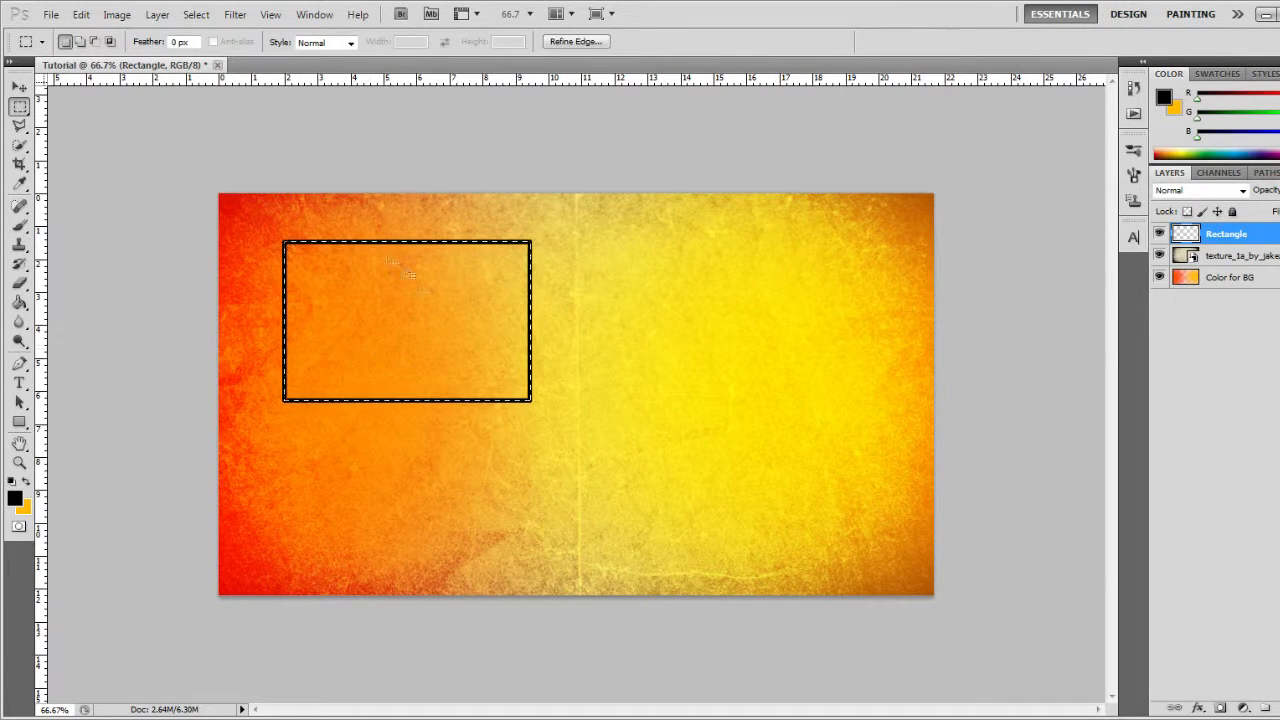
# - Try to move the stroked outline with the Move tool while its selection is active, and undo the move
pyautogui.click(24, 88)
pyautogui.moveTo(495, 331)
pyautogui.mouseDown()
pyautogui.moveTo(457, 340)
pyautogui.moveTo(469, 289)
pyautogui.mouseUp()
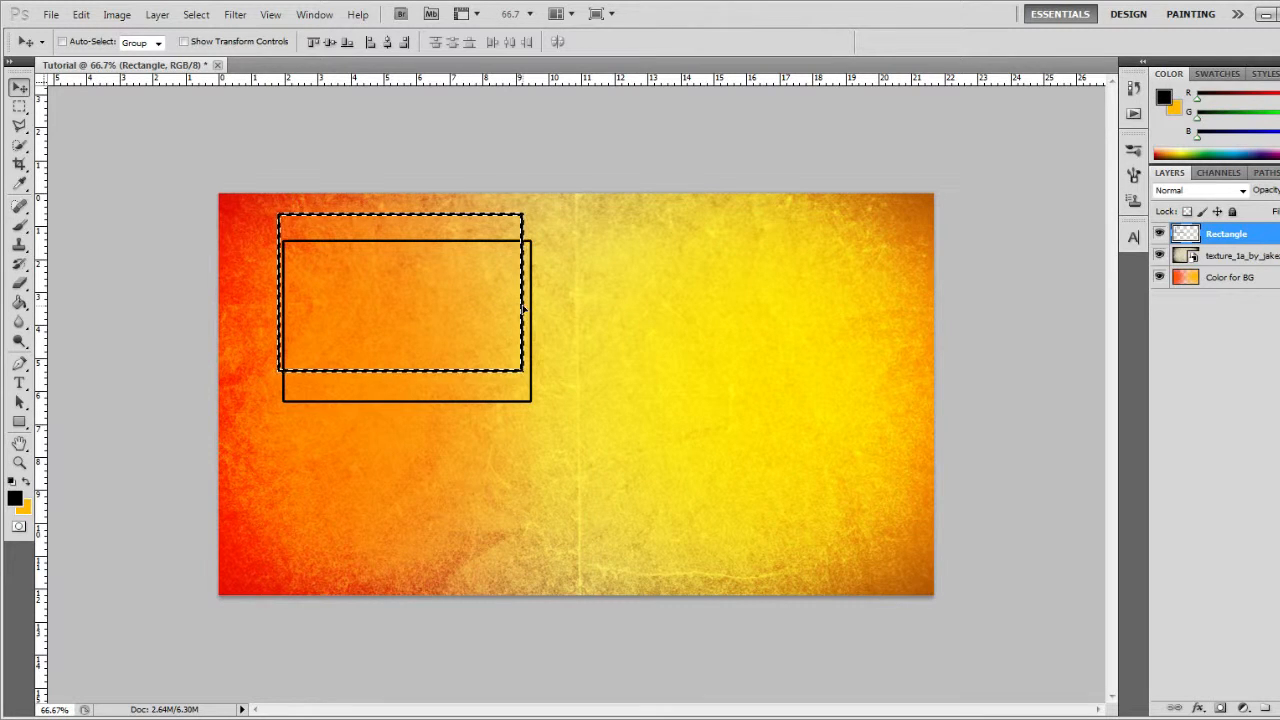
pyautogui.moveTo(480, 300)
pyautogui.mouseDown()
pyautogui.moveTo(924, 366)
pyautogui.moveTo(883, 315)
pyautogui.mouseUp()
pyautogui.hotkey('ctrl', 'z')
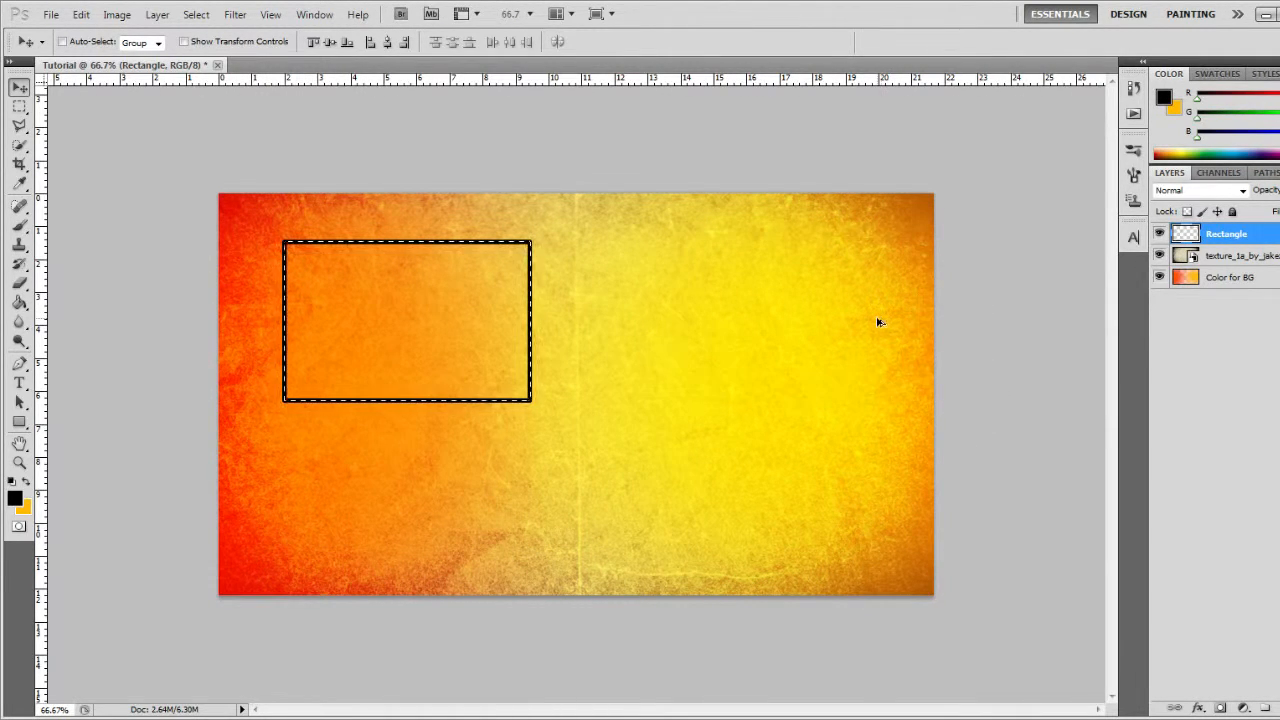
pyautogui.rightClick(537, 314)
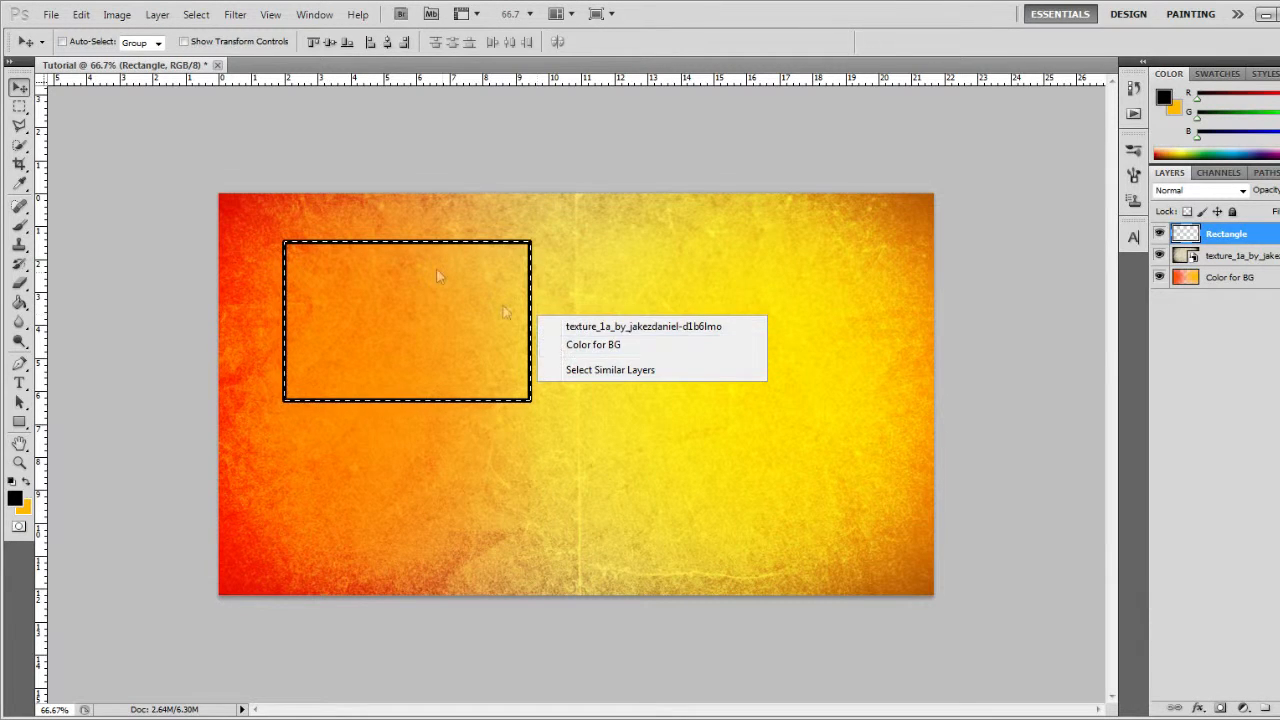
pyautogui.click(384, 280)
# - Deselect the marquee and move the black rectangle outline closer to the canvas's upper-left corner
pyautogui.hotkey('ctrl', 'd')
pyautogui.moveTo(502, 267); pyautogui.dragTo(446, 258)
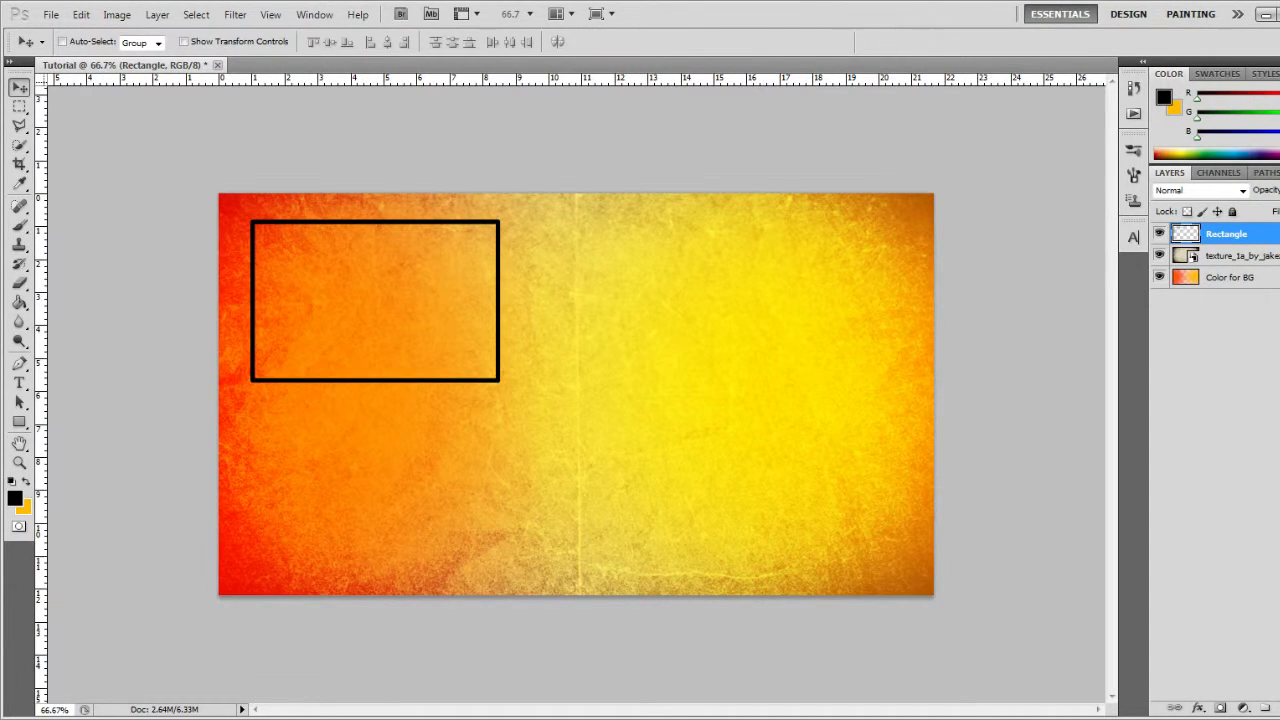
pyautogui.doubleClick(1268, 234)
pyautogui.moveTo(900, 230); pyautogui.dragTo(888, 227)
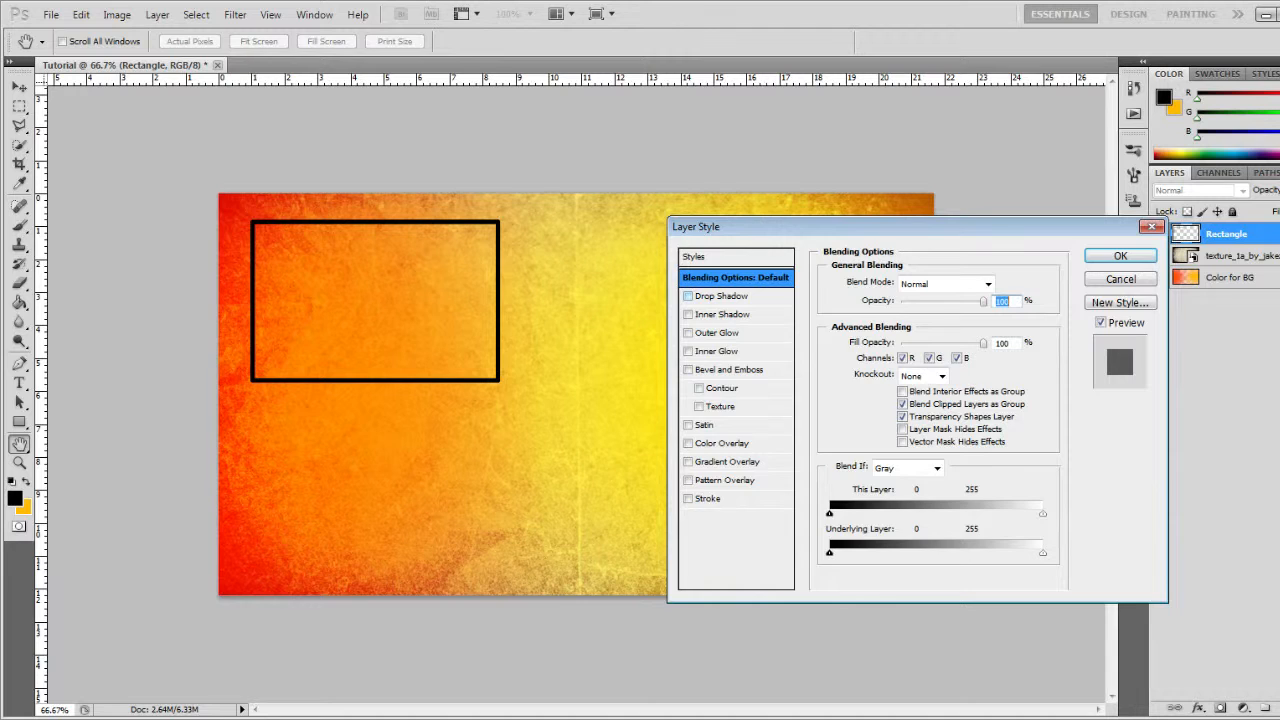
pyautogui.press('Return')
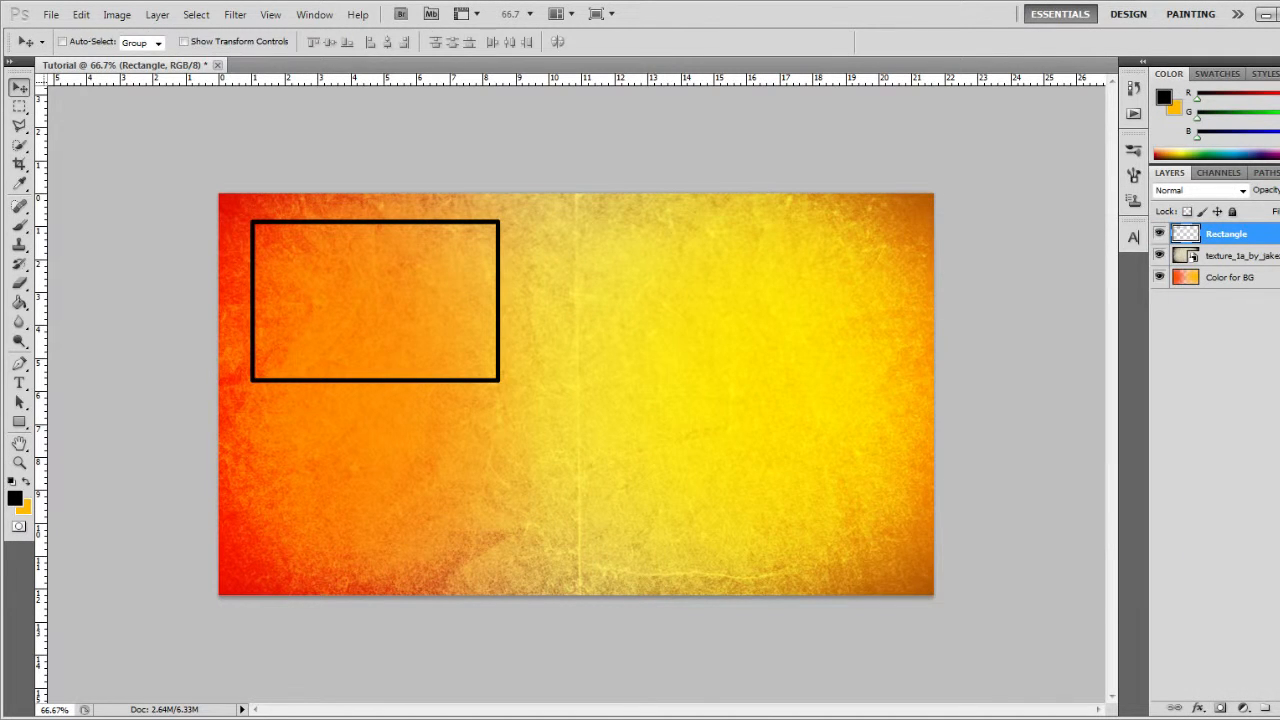
# - Apply Drop Shadow, Inner Shadow, Inner Glow, and Bevel and Emboss to the Rectangle layer, and shift the frame slightly toward the canvas's upper-left corner
pyautogui.doubleClick(1268, 234)
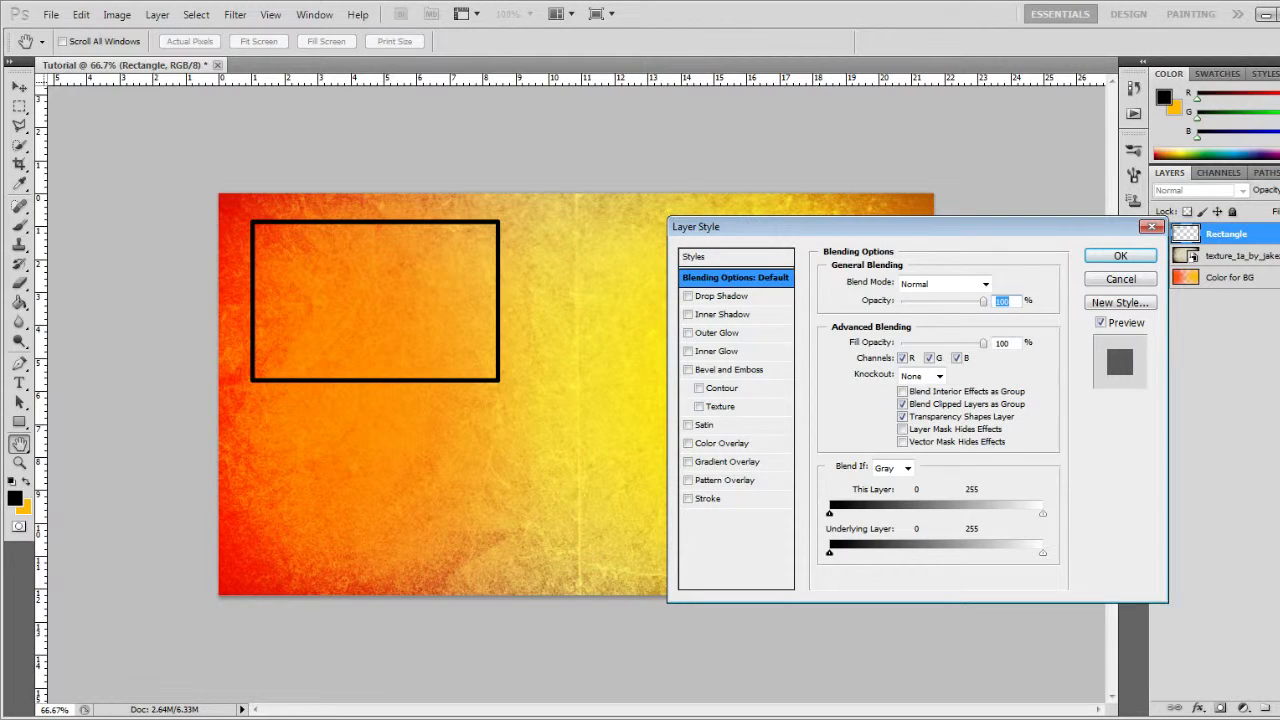
pyautogui.click(688, 296)
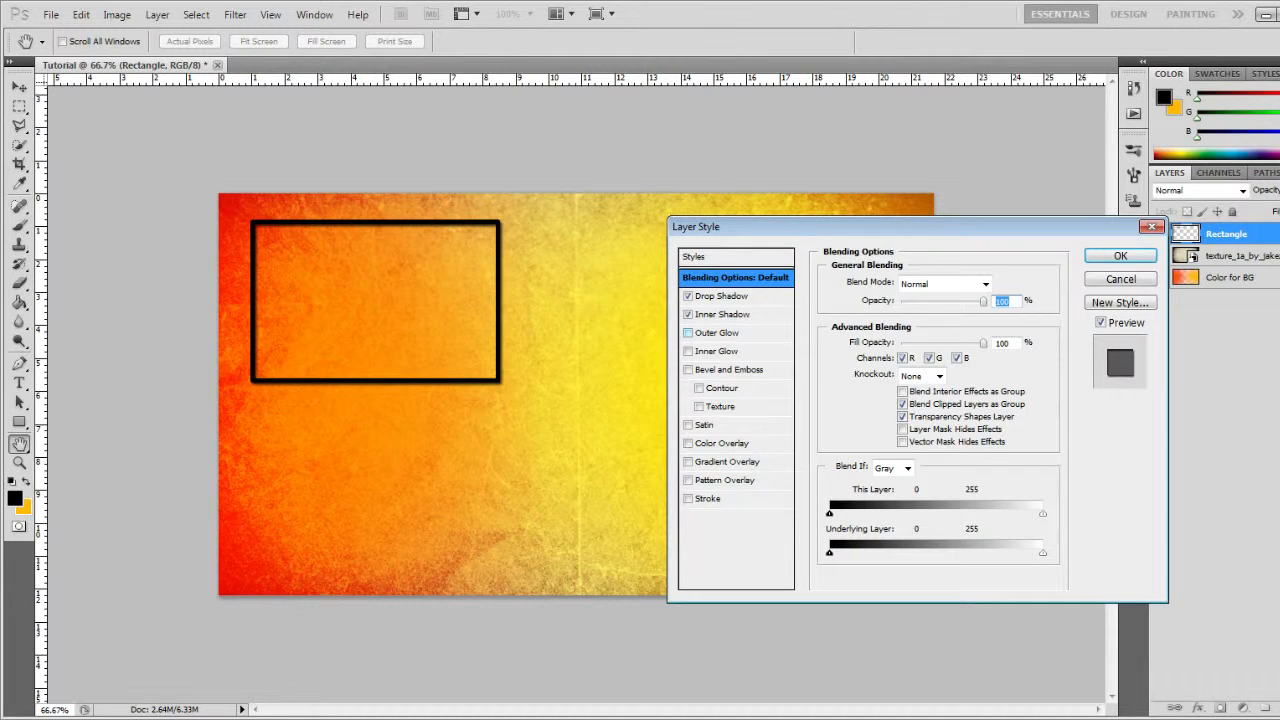
pyautogui.click(688, 333)
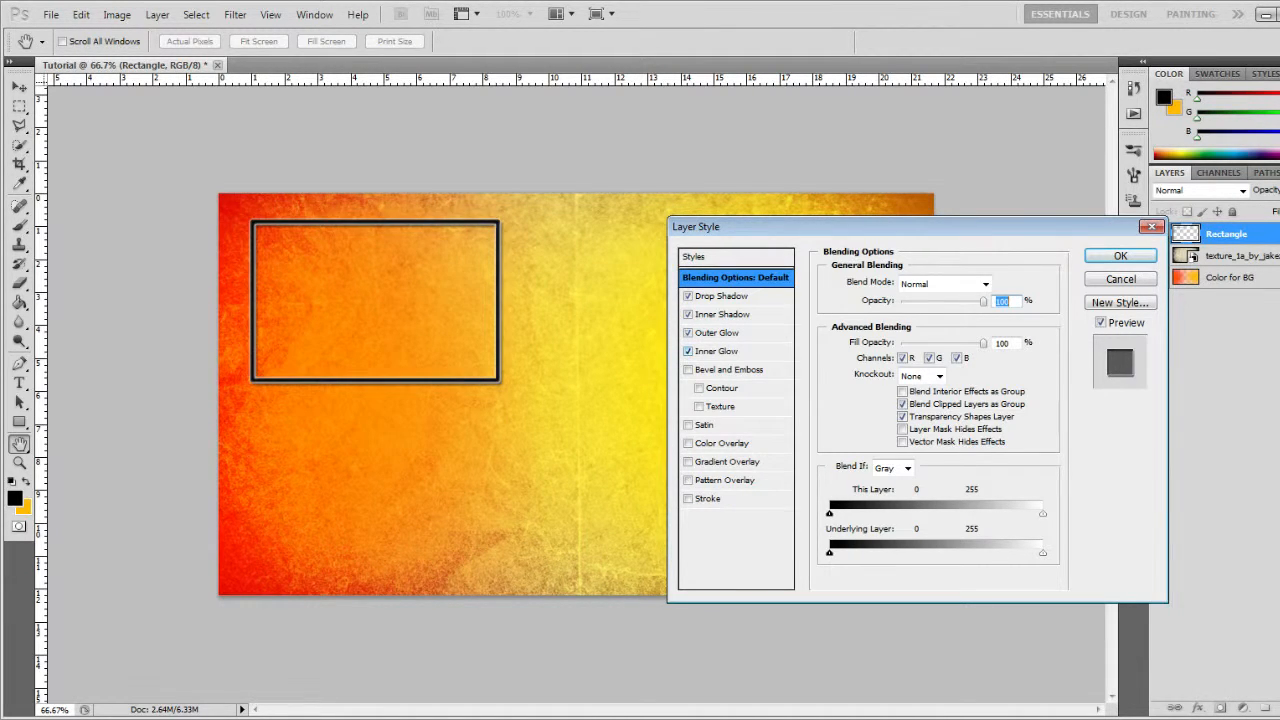
pyautogui.click(688, 351)
pyautogui.click(688, 333)
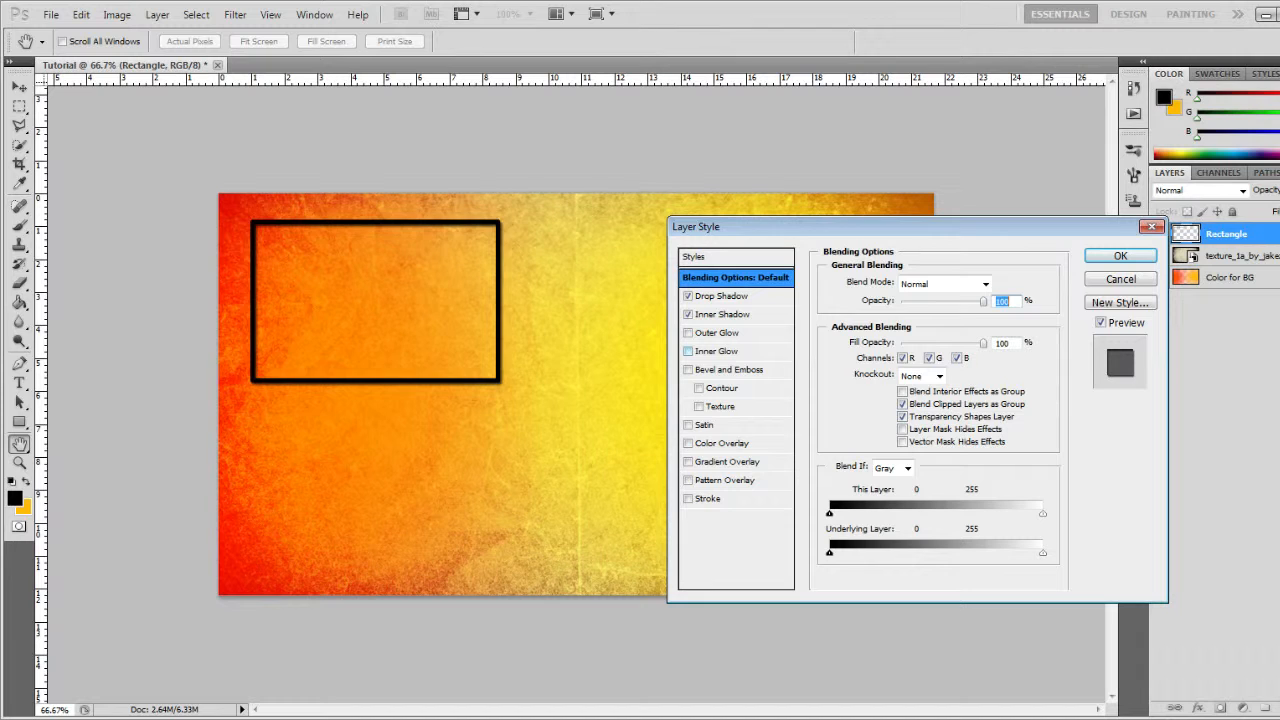
pyautogui.click(688, 351)
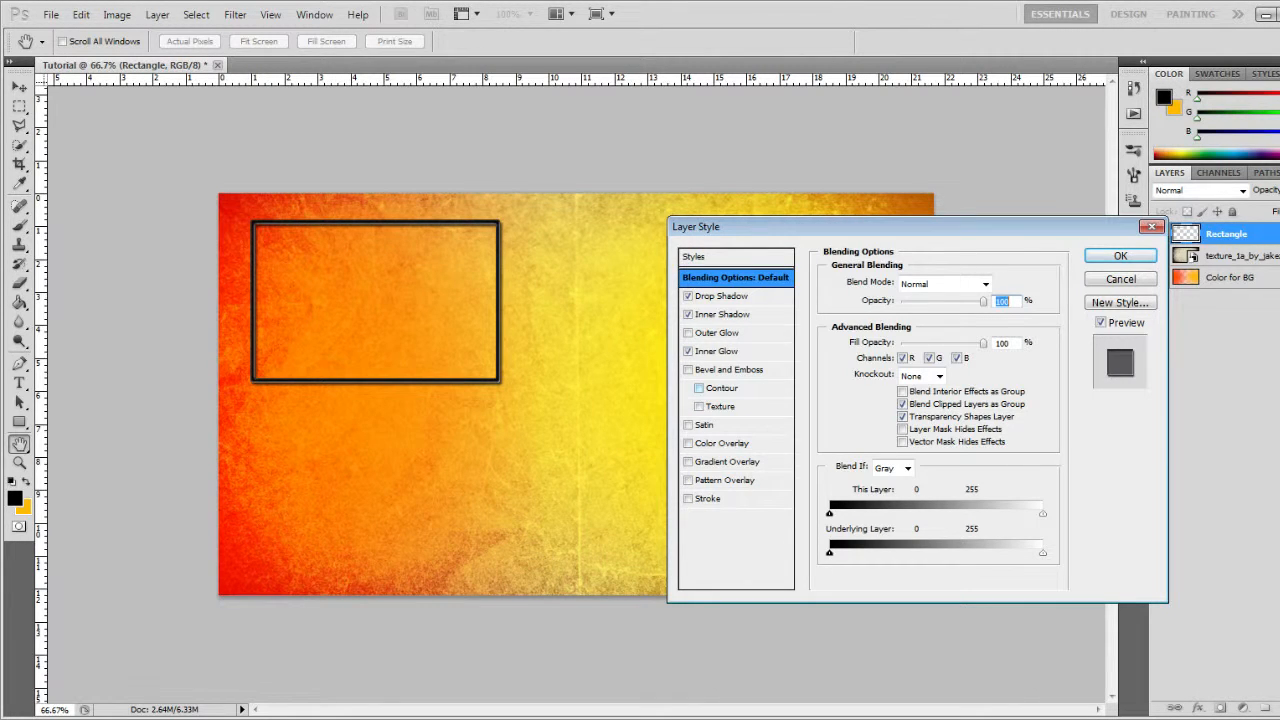
pyautogui.click(688, 498)
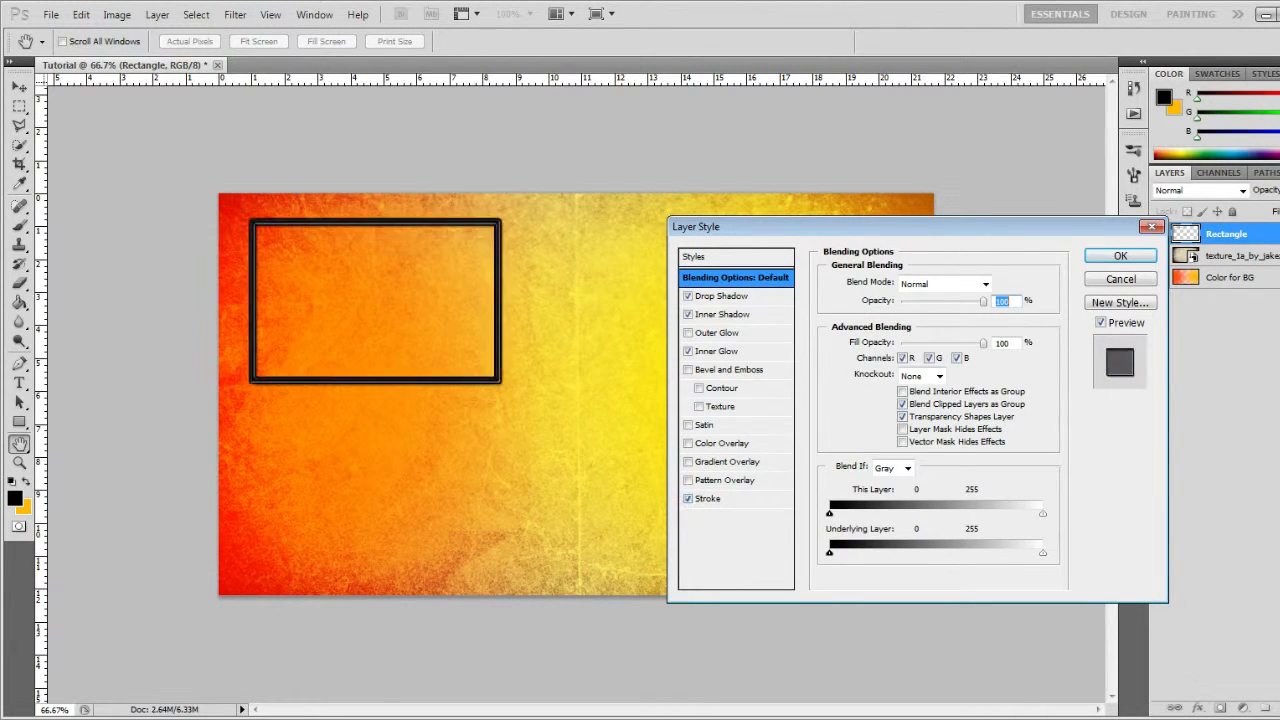
pyautogui.click(688, 498)
pyautogui.click(688, 370)
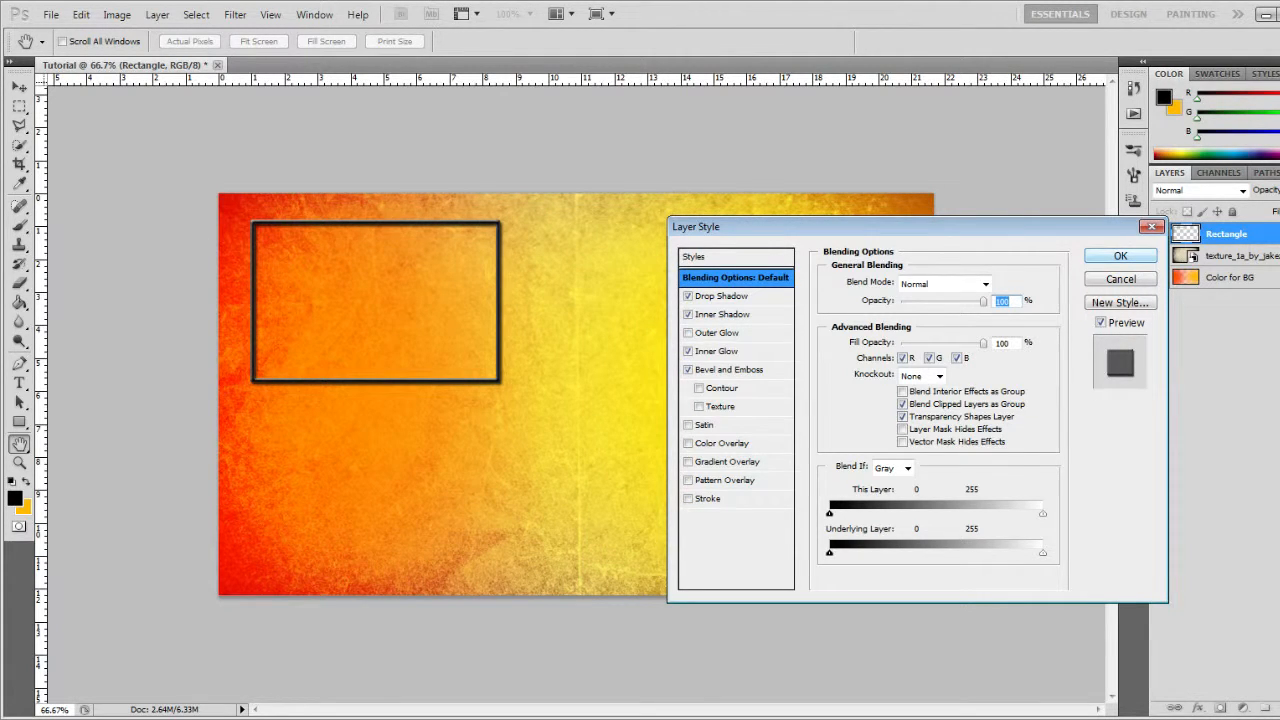
pyautogui.click(1120, 256)
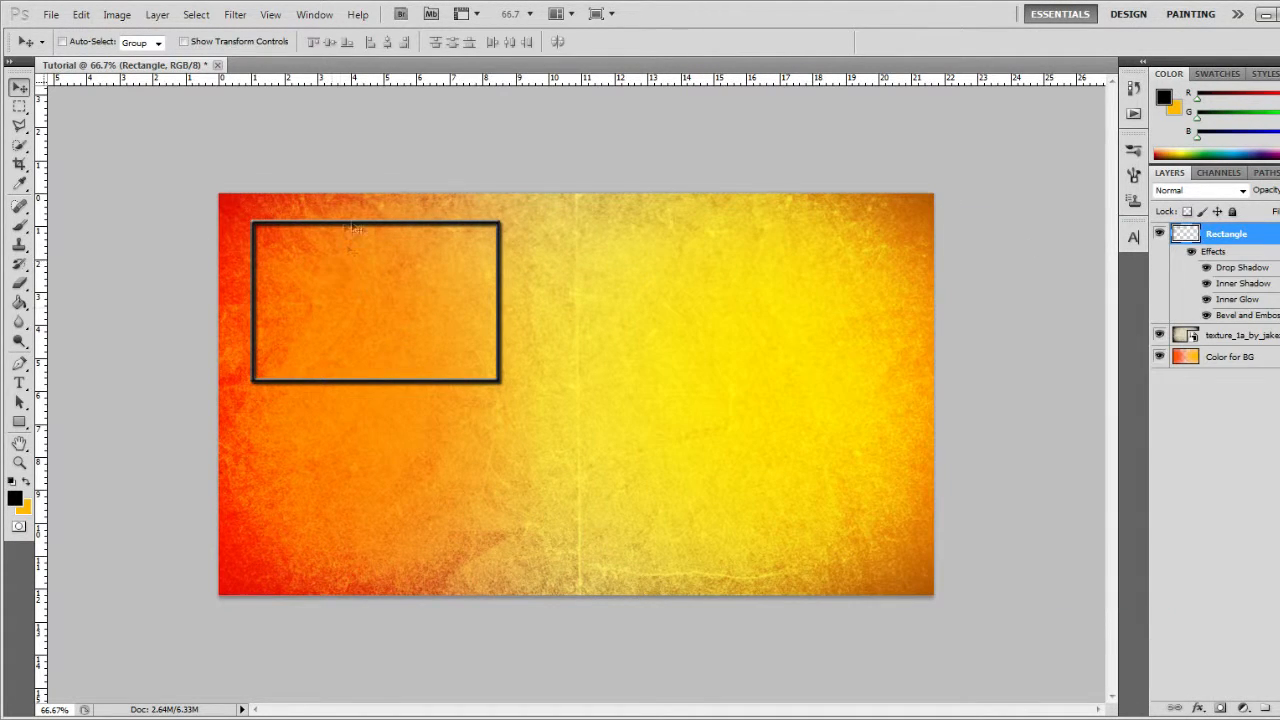
pyautogui.moveTo(372, 297)
pyautogui.mouseDown()
pyautogui.moveTo(357, 289)
pyautogui.moveTo(368, 293)
pyautogui.mouseUp()
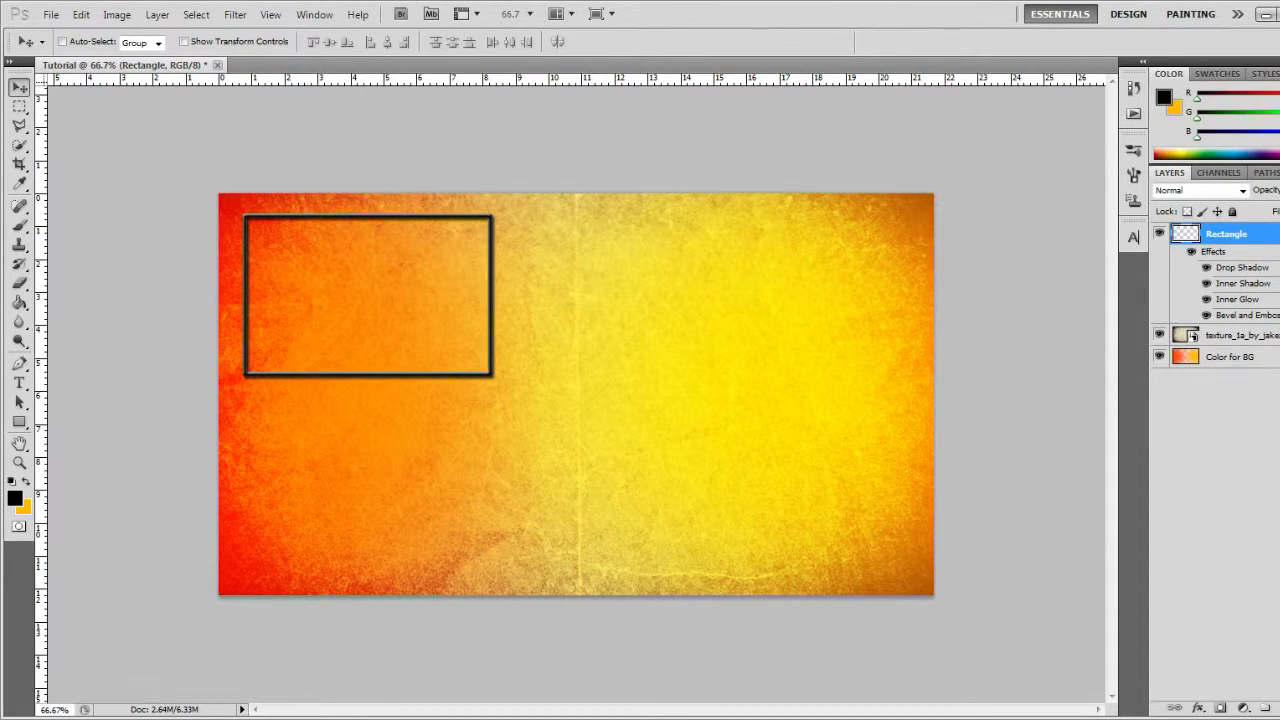
# - Copy the Rectangle layer's layer style and paste it back onto the same layer
pyautogui.rightClick(1174, 234)
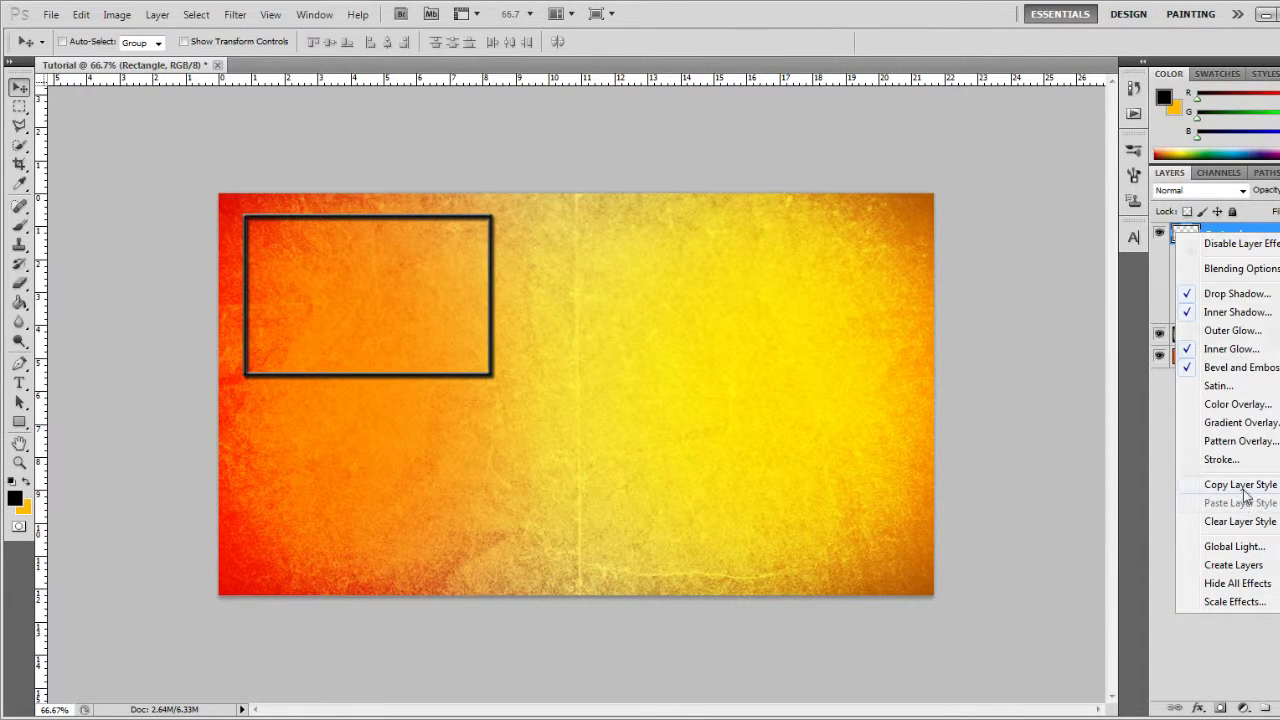
pyautogui.click(1240, 485)
pyautogui.rightClick(1158, 234)
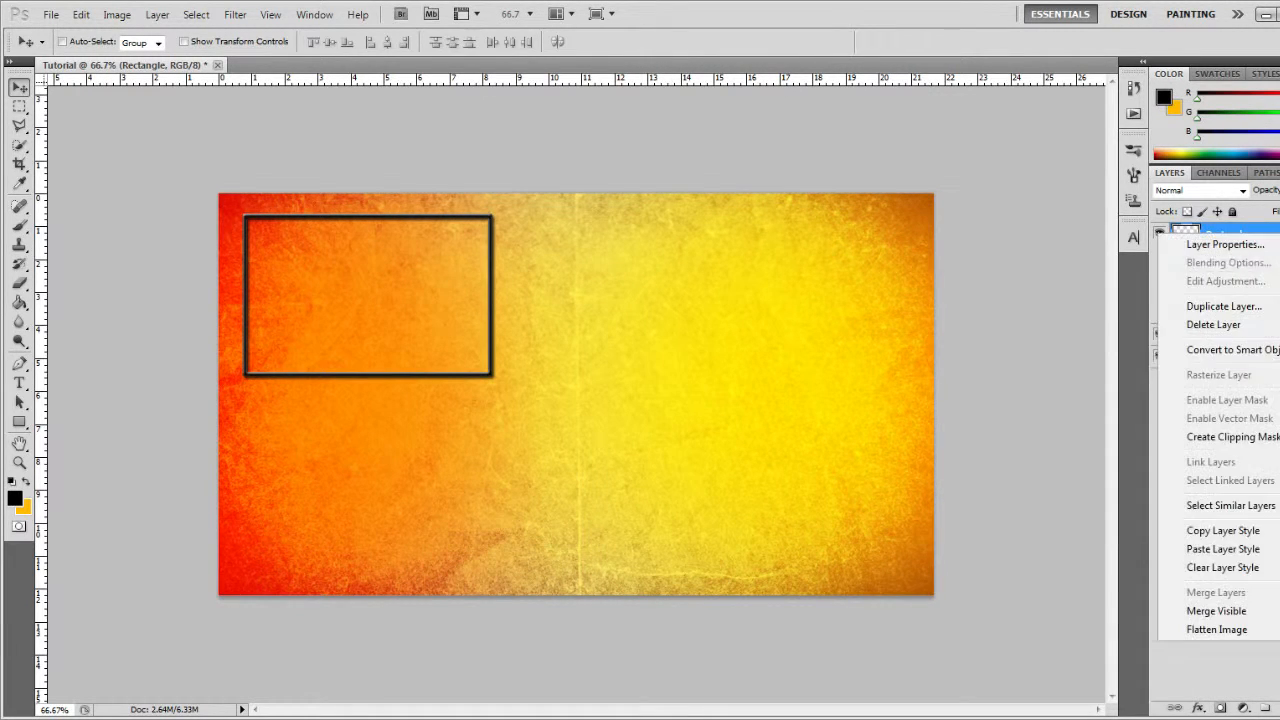
pyautogui.click(1215, 549)
# - Collapse the effects list of the Rectangle layer and duplicate the layer
pyautogui.click(1279, 234)
pyautogui.click(1279, 234)
pyautogui.click(1279, 234)
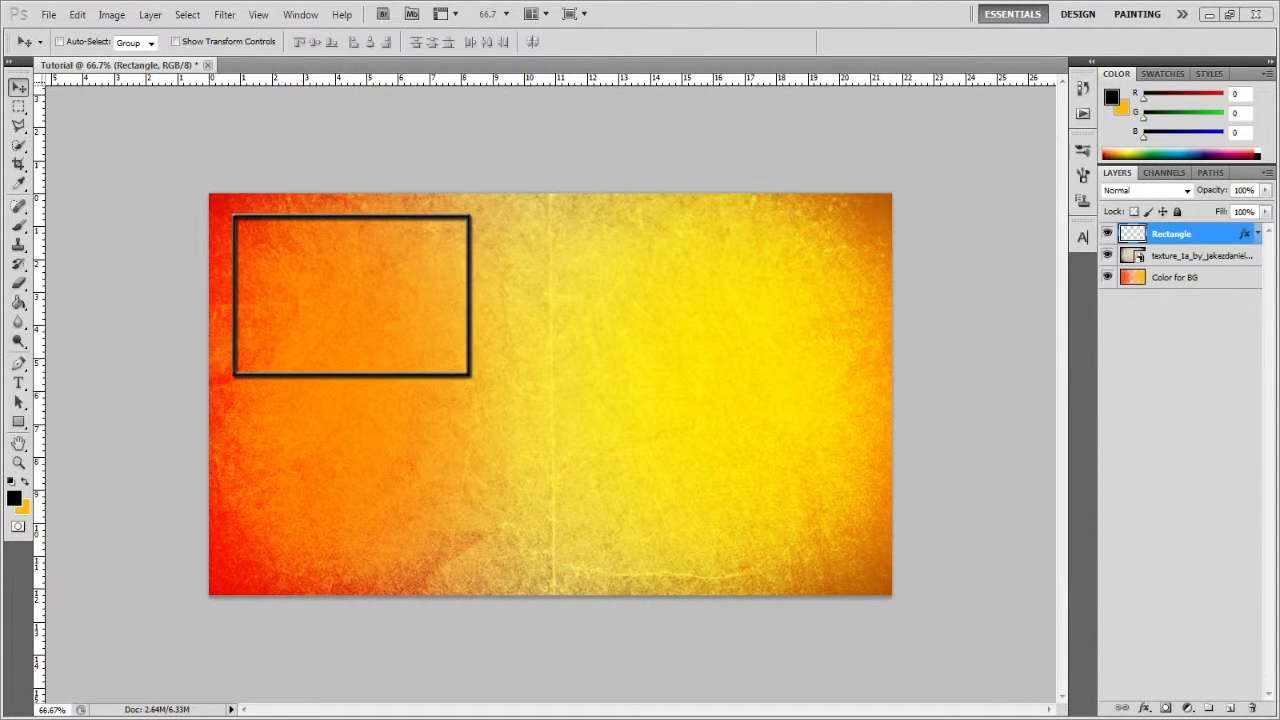
pyautogui.click(1258, 235)
pyautogui.click(1258, 235)
pyautogui.click(1258, 235)
pyautogui.click(1258, 235)
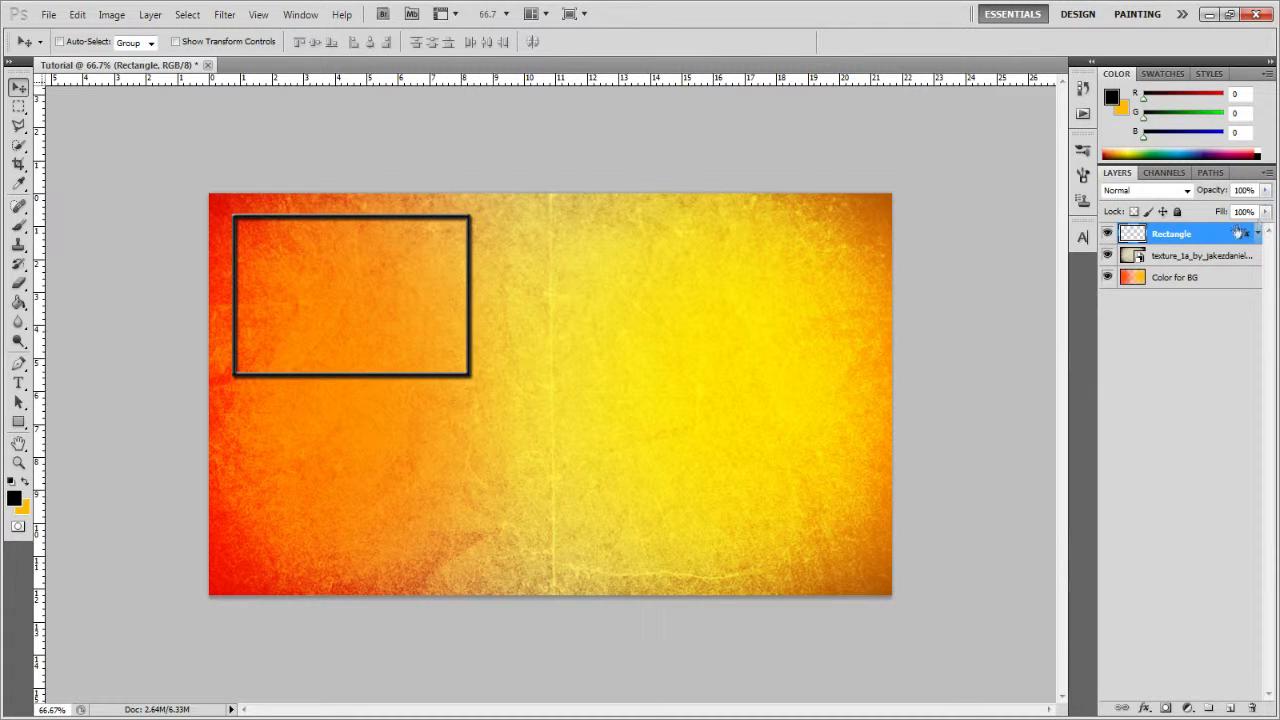
pyautogui.hotkey('ctrl', 'j')
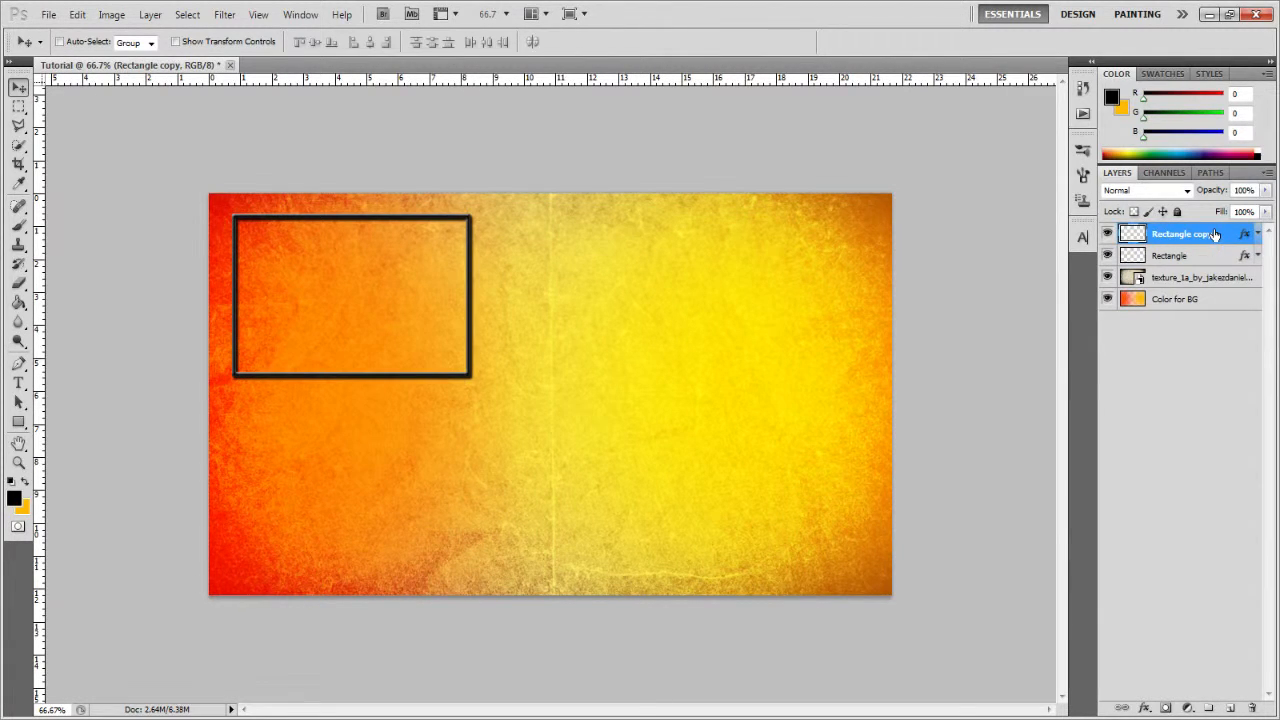
# - Move the duplicated frame across to the canvas's upper-right area and load the original Rectangle layer's outline as a selection
pyautogui.moveTo(311, 296); pyautogui.dragTo(709, 297)
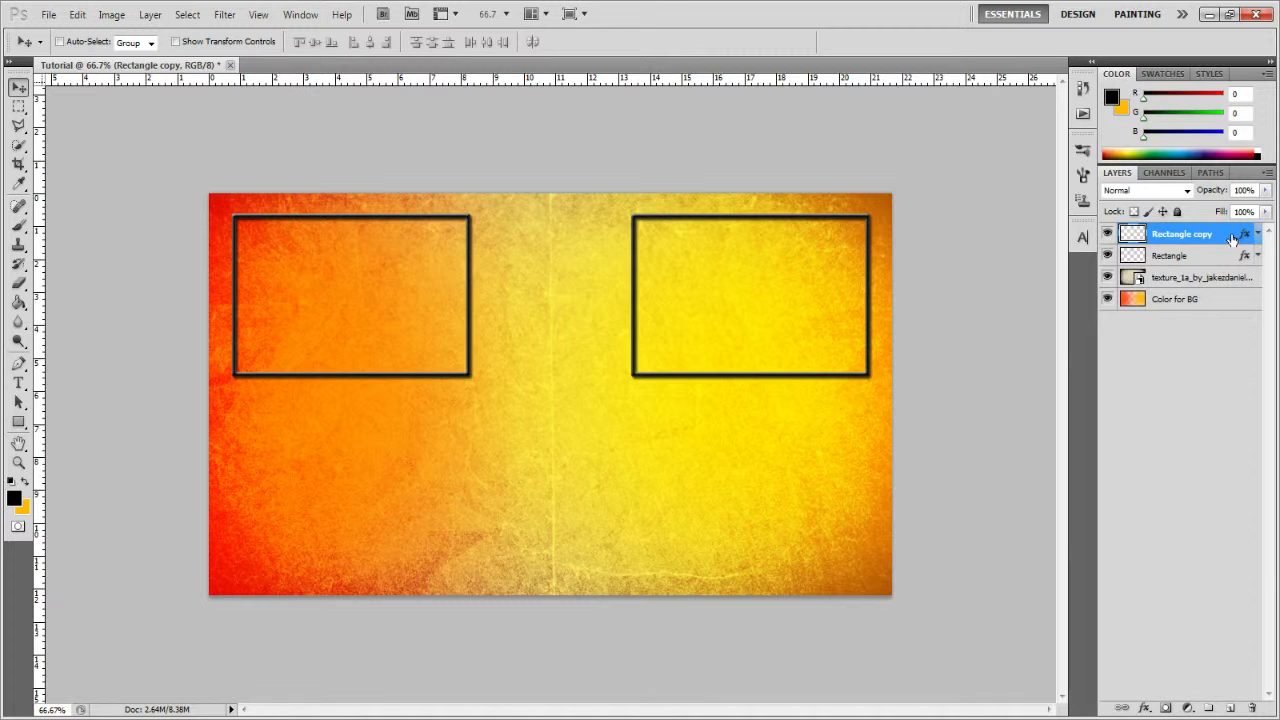
pyautogui.click(1143, 257)
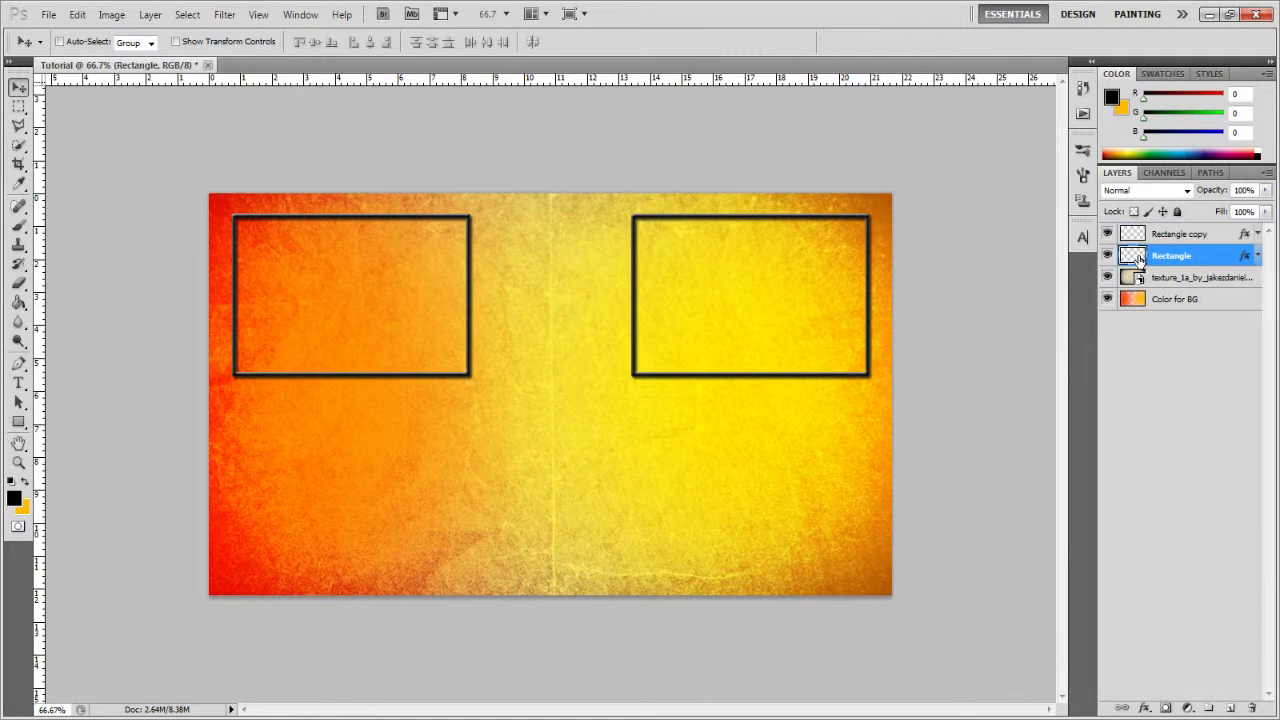
pyautogui.rightClick(1140, 259)
pyautogui.press('Escape')
pyautogui.keyDown('ctrl'); pyautogui.click(1131, 257); pyautogui.keyUp('ctrl')
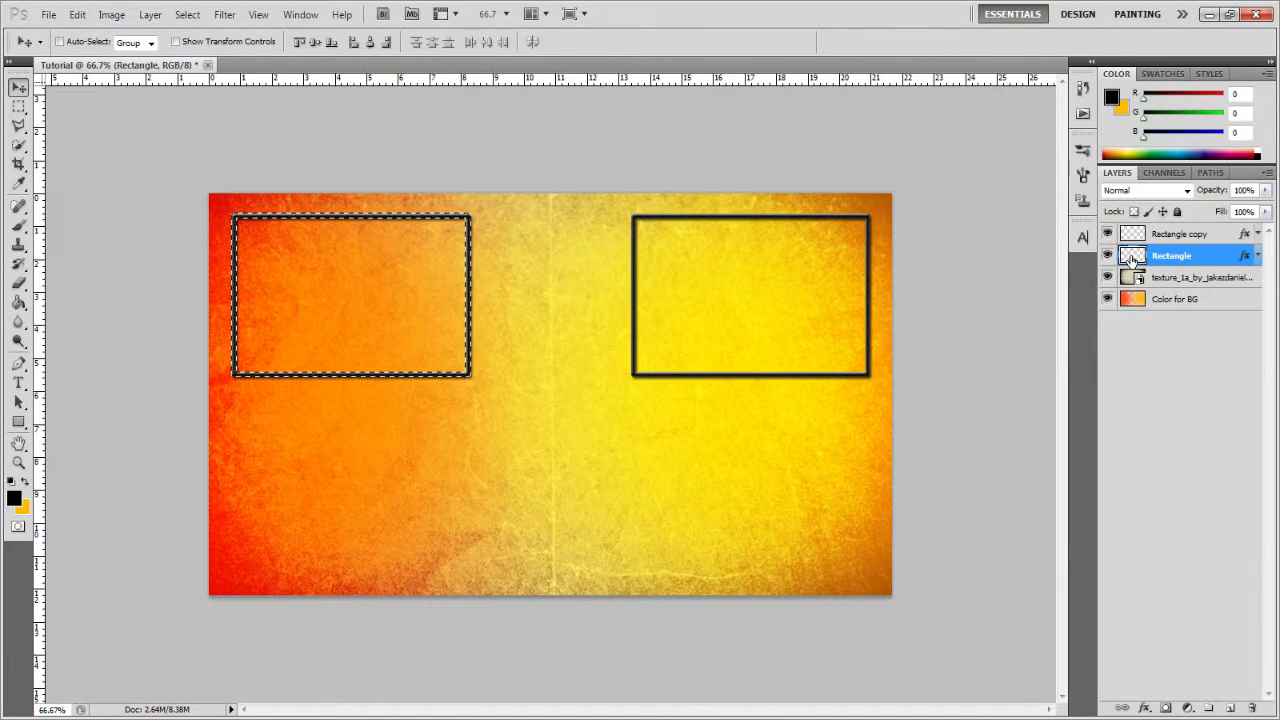
pyautogui.hotkey('ctrl', 'shift', 'i')
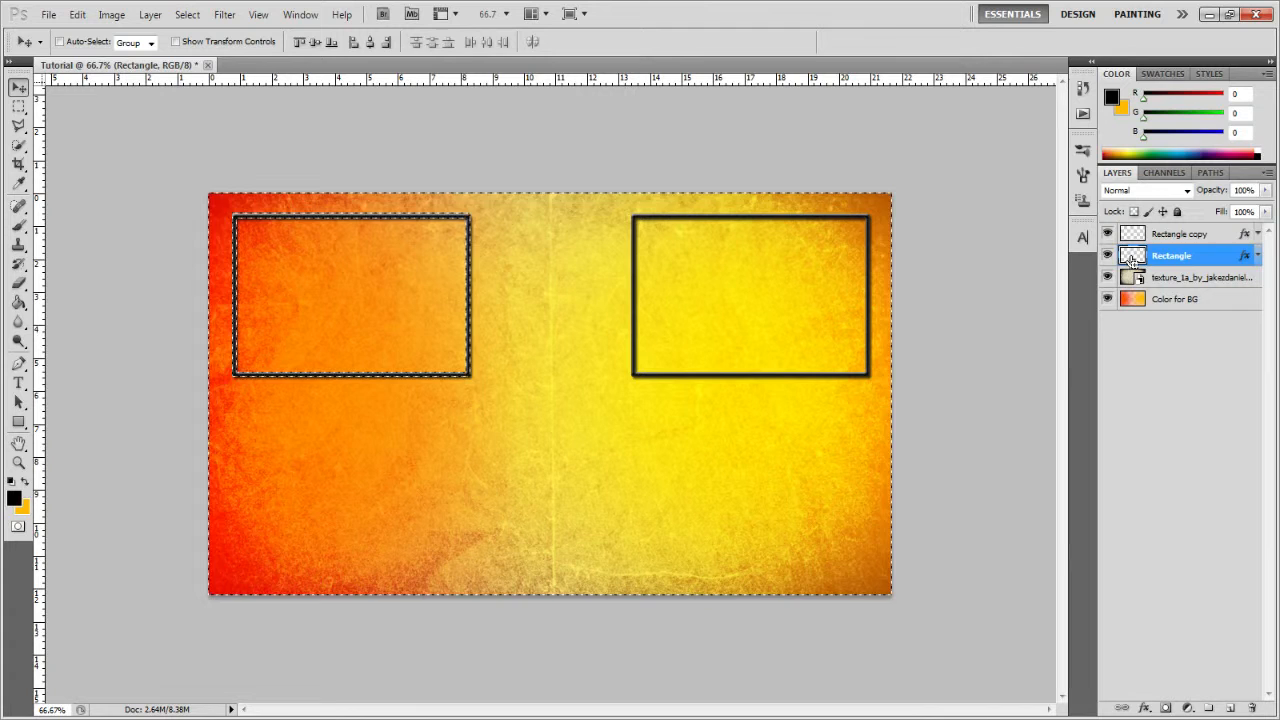
pyautogui.hotkey('ctrl', 'shift', 'i')
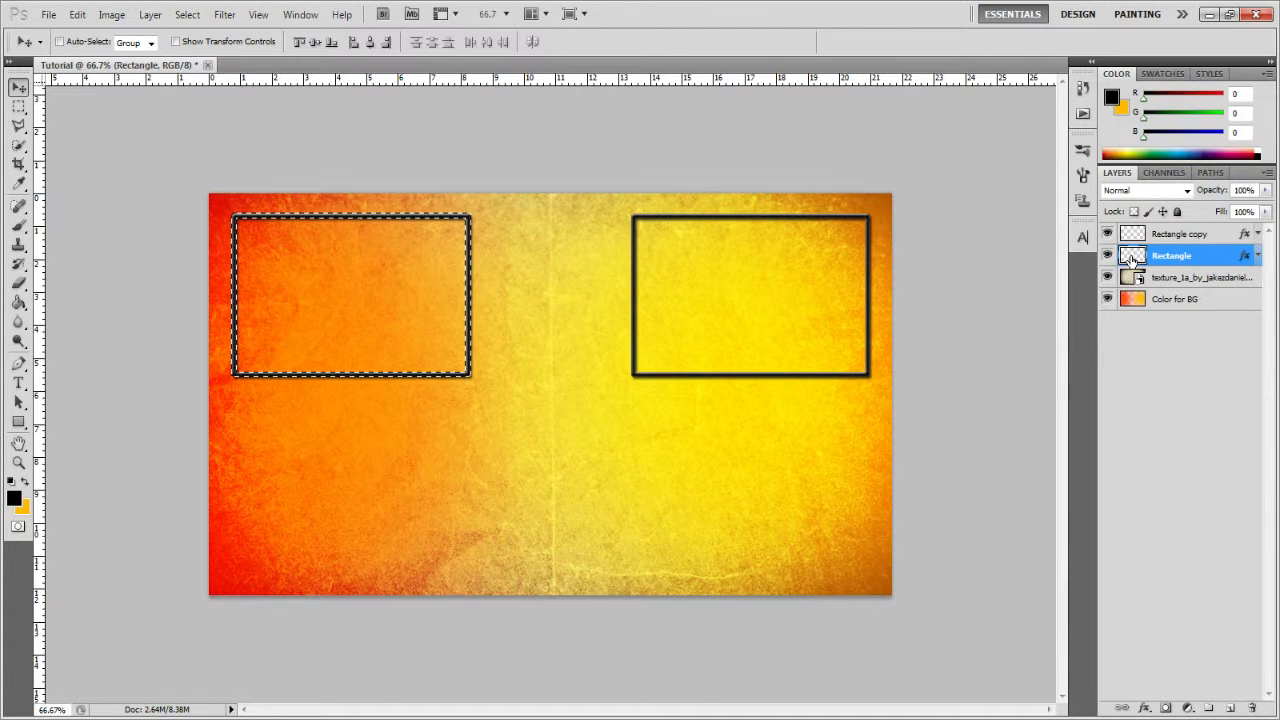
# - Try shifting the selected original frame slightly to the right, undo the shift, and deselect the Rectangle layer
pyautogui.press('i')
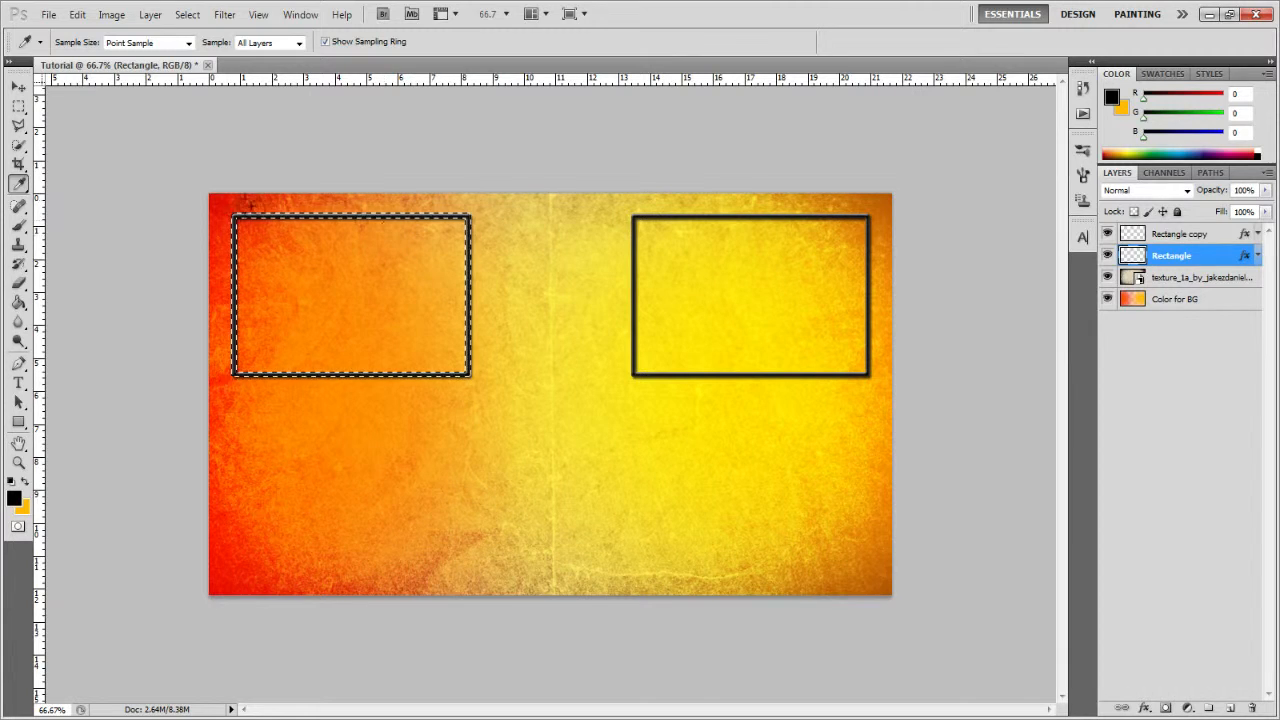
pyautogui.press('v')
pyautogui.moveTo(338, 231); pyautogui.dragTo(347, 231)
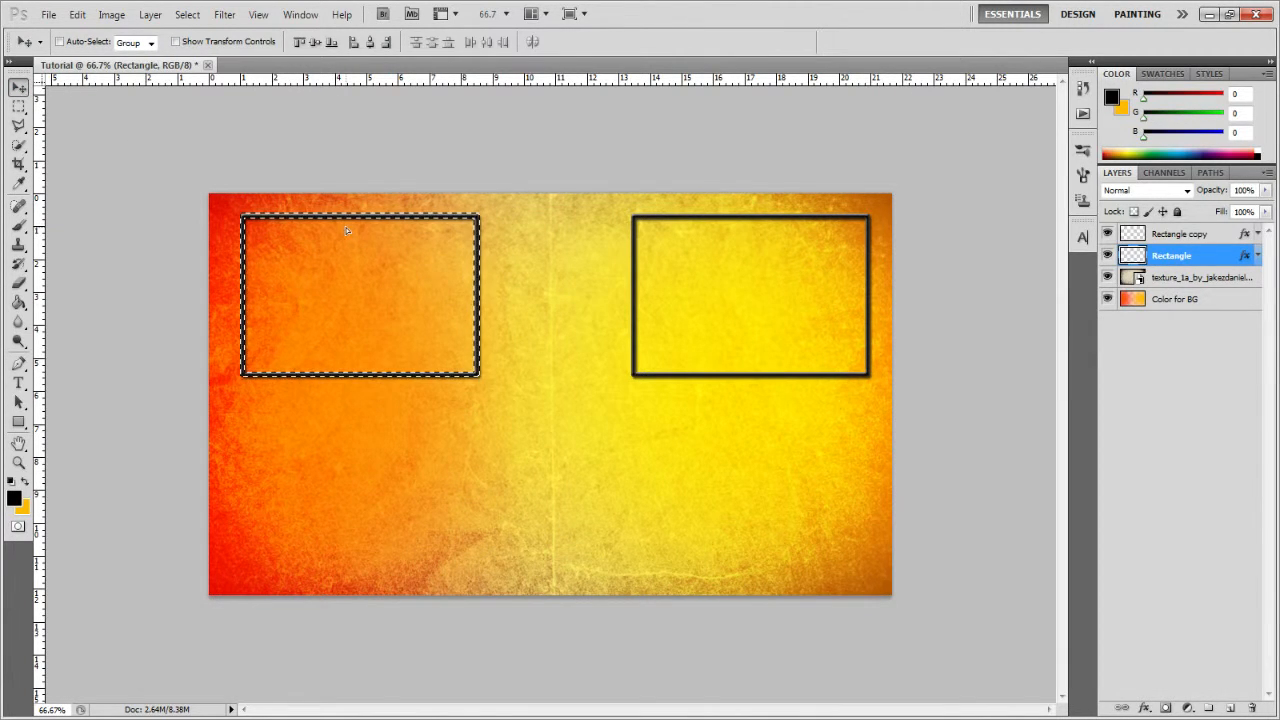
pyautogui.hotkey('ctrl', 'z')
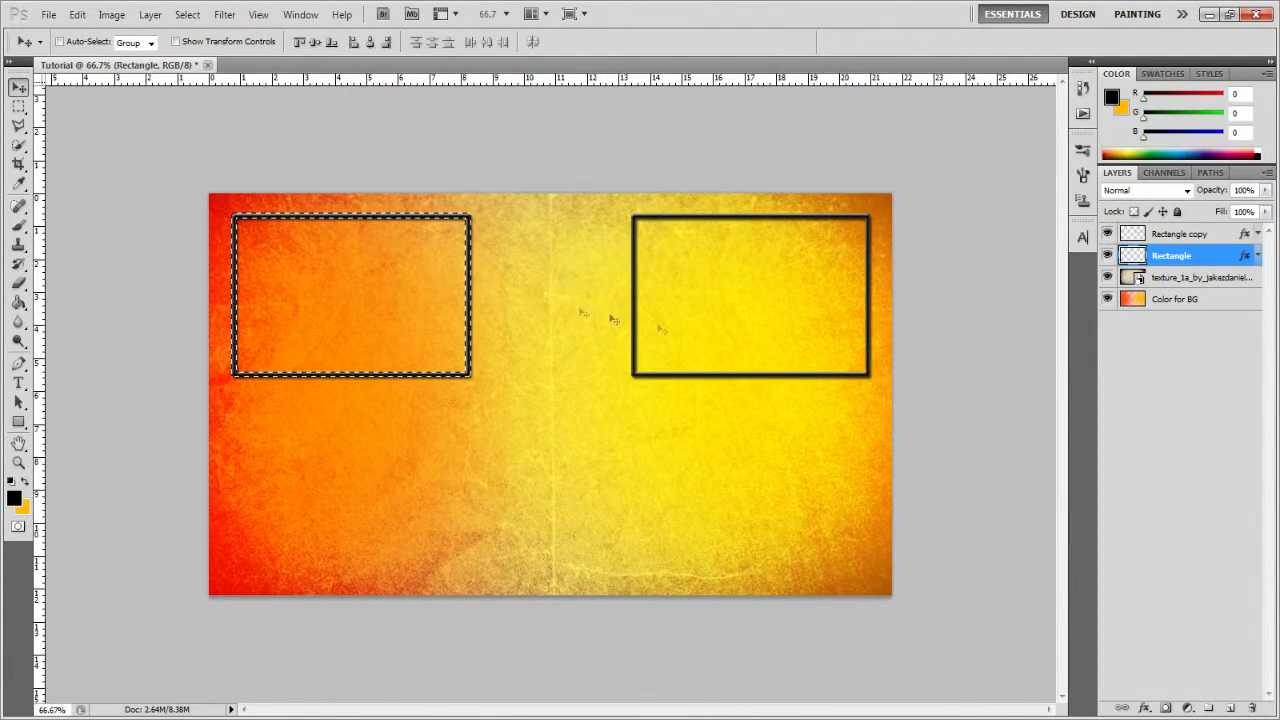
pyautogui.click(1210, 345)
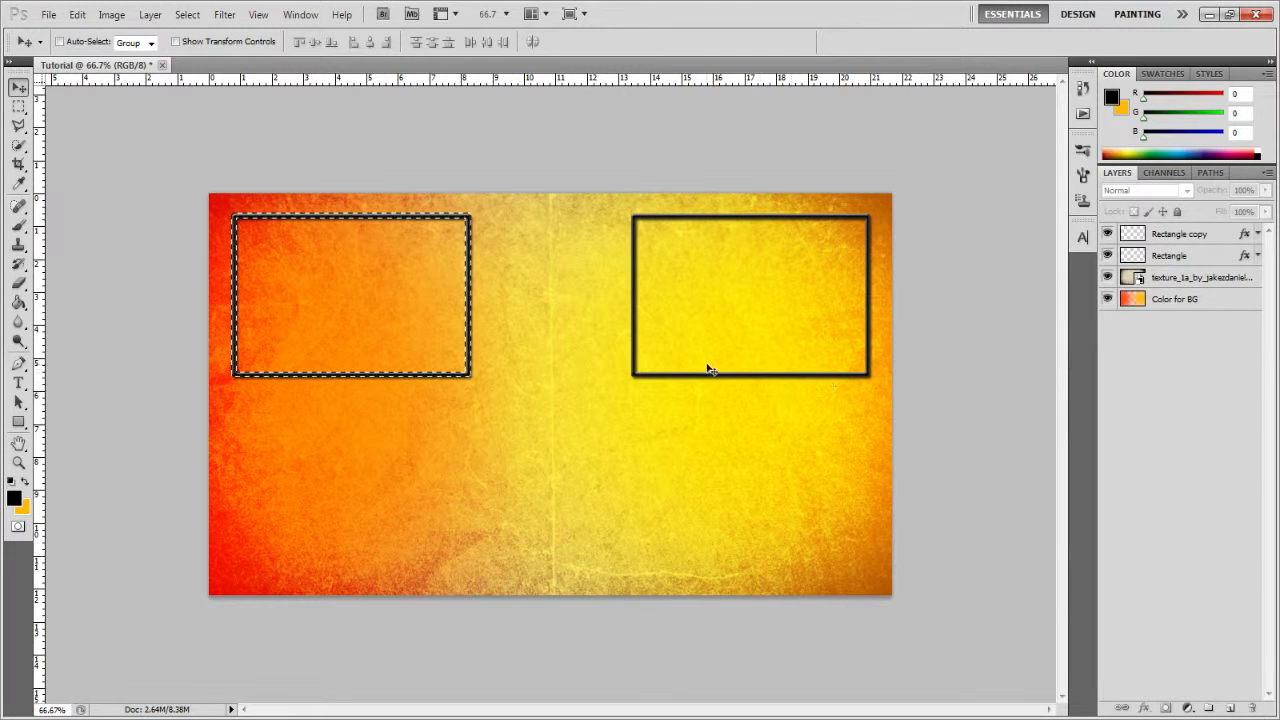
# - Undo the frame's duplication, layer styling and repositioning, back to the plain black outline with its marquee active
pyautogui.hotkey('ctrl', 'alt', 'z')
pyautogui.hotkey('ctrl', 'alt', 'z')
pyautogui.hotkey('ctrl', 'alt', 'z')
pyautogui.hotkey('ctrl', 'alt', 'z')
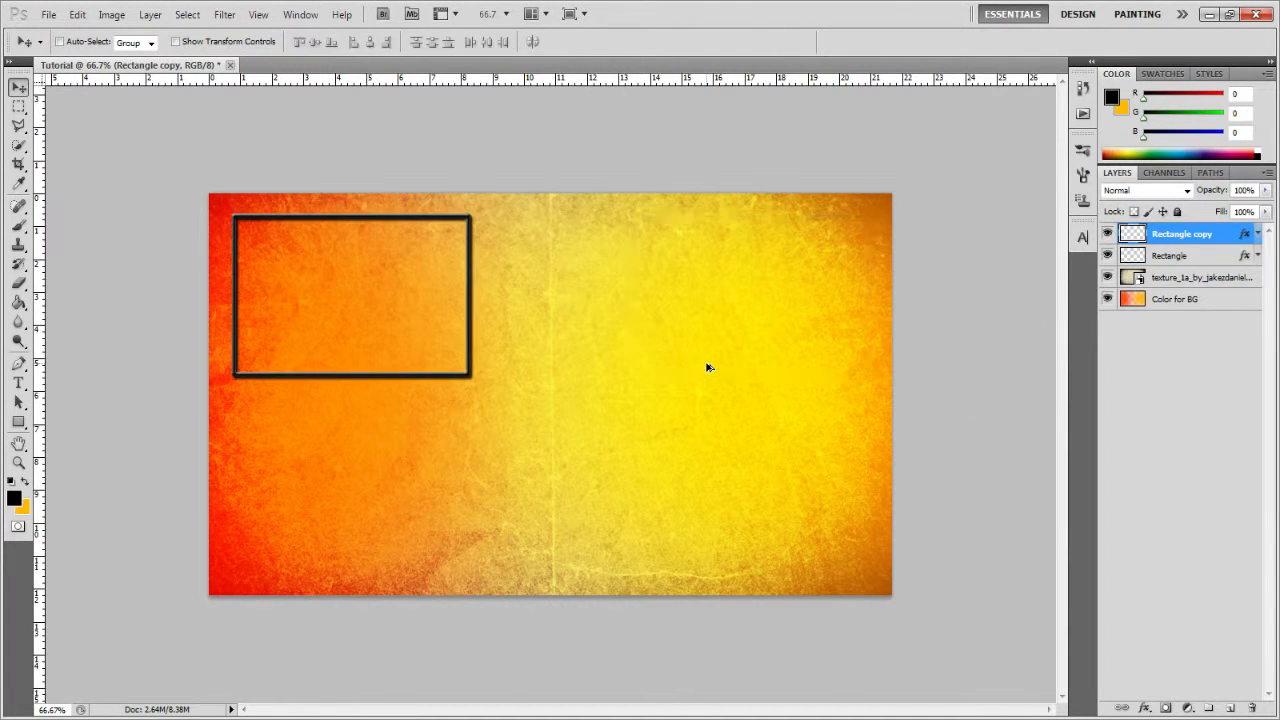
pyautogui.hotkey('ctrl', 'alt', 'z')
pyautogui.hotkey('ctrl', 'alt', 'z')
pyautogui.hotkey('ctrl', 'alt', 'z')
pyautogui.hotkey('ctrl', 'alt', 'z')
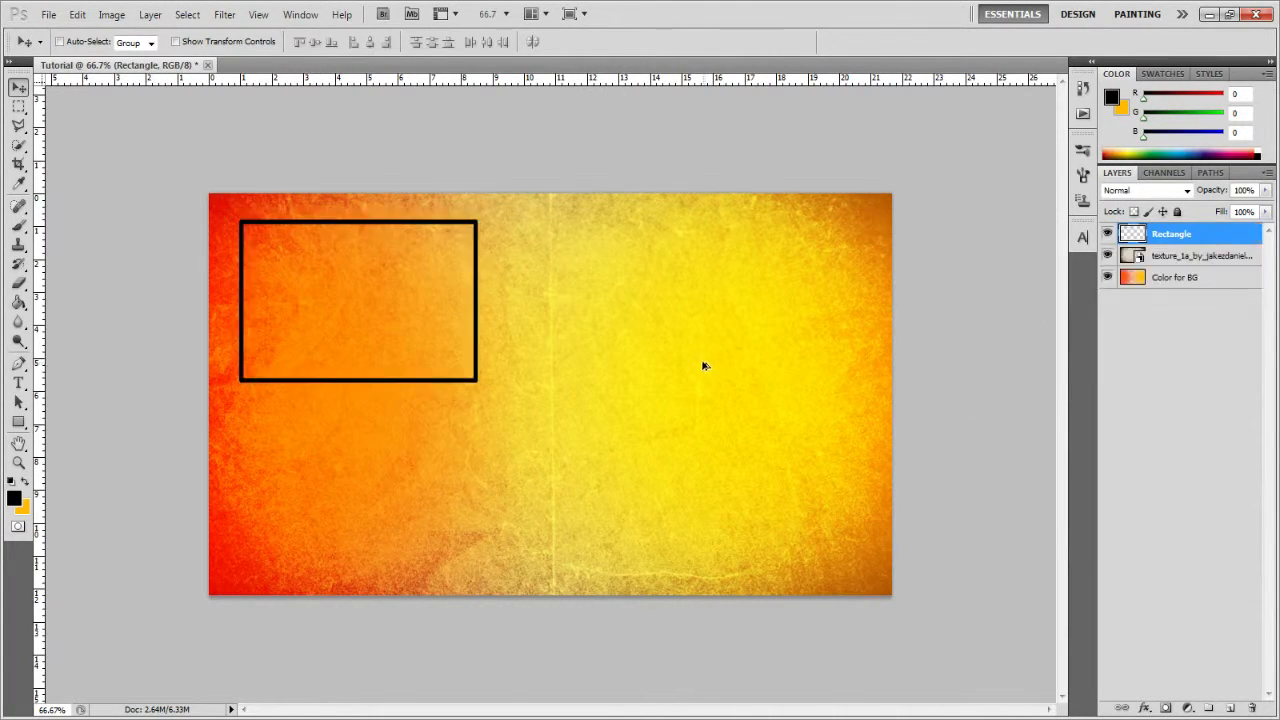
pyautogui.hotkey('ctrl', 'alt', 'z')
# - Try moving the plain black outline together with its marquee, and undo the moves
pyautogui.moveTo(409, 320); pyautogui.dragTo(442, 308)
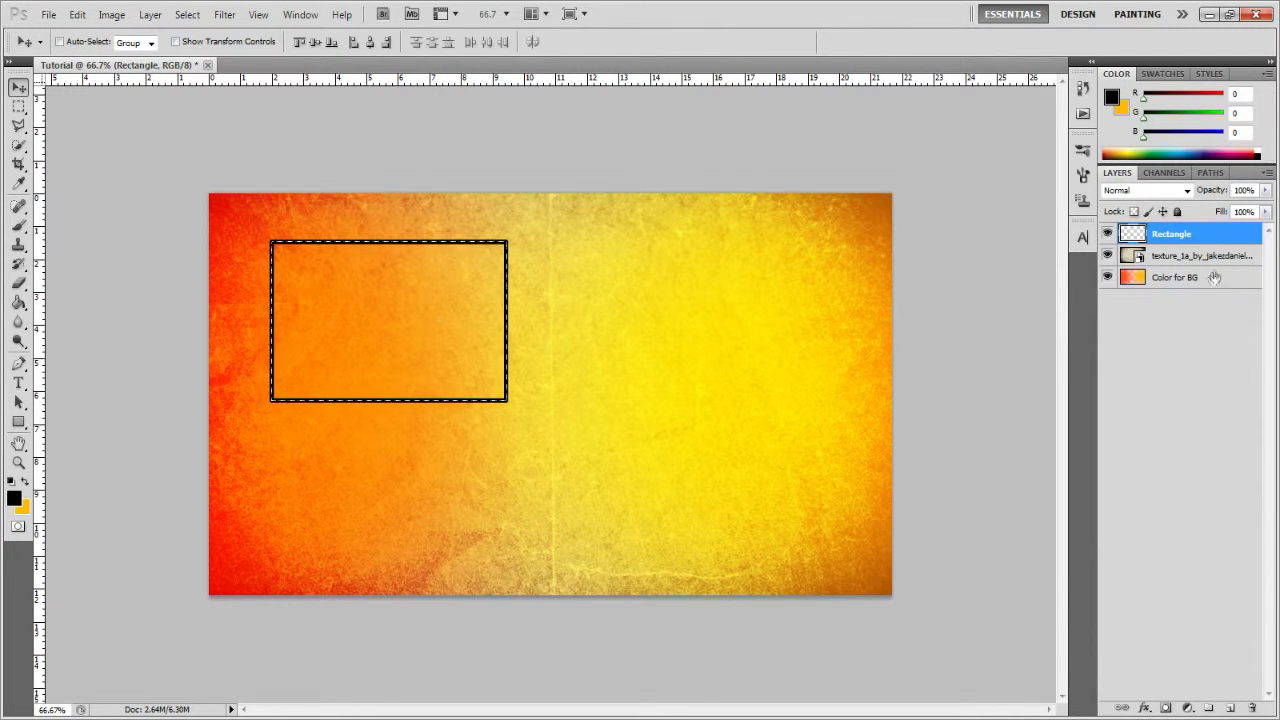
pyautogui.moveTo(371, 357); pyautogui.dragTo(388, 327)
pyautogui.hotkey('ctrl', 'alt', 'z')
pyautogui.hotkey('ctrl', 'alt', 'z')
# - Enlarge the eraser to 800 px and erase the black outline inside the marquee
pyautogui.press('e')
pyautogui.press(']')
pyautogui.press(']')
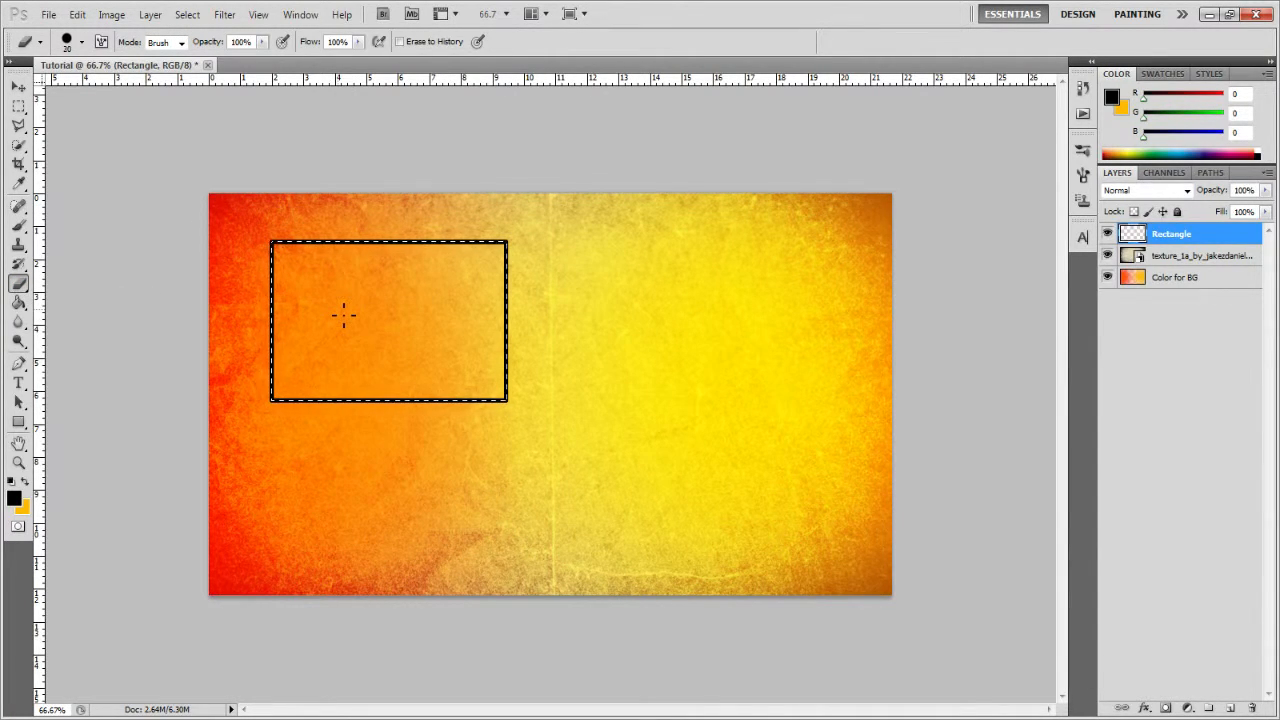
pyautogui.press(']')
pyautogui.press(']')
pyautogui.press(']')
pyautogui.press(']')
pyautogui.press(']')
pyautogui.press(']')
pyautogui.press(']')
pyautogui.press(']')
pyautogui.press(']')
pyautogui.press(']')
pyautogui.press(']')
pyautogui.press(']')
pyautogui.press(']')
pyautogui.press(']')
pyautogui.press(']')
pyautogui.press(']')
pyautogui.press(']')
pyautogui.press(']')
pyautogui.press(']')
pyautogui.click(409, 327)
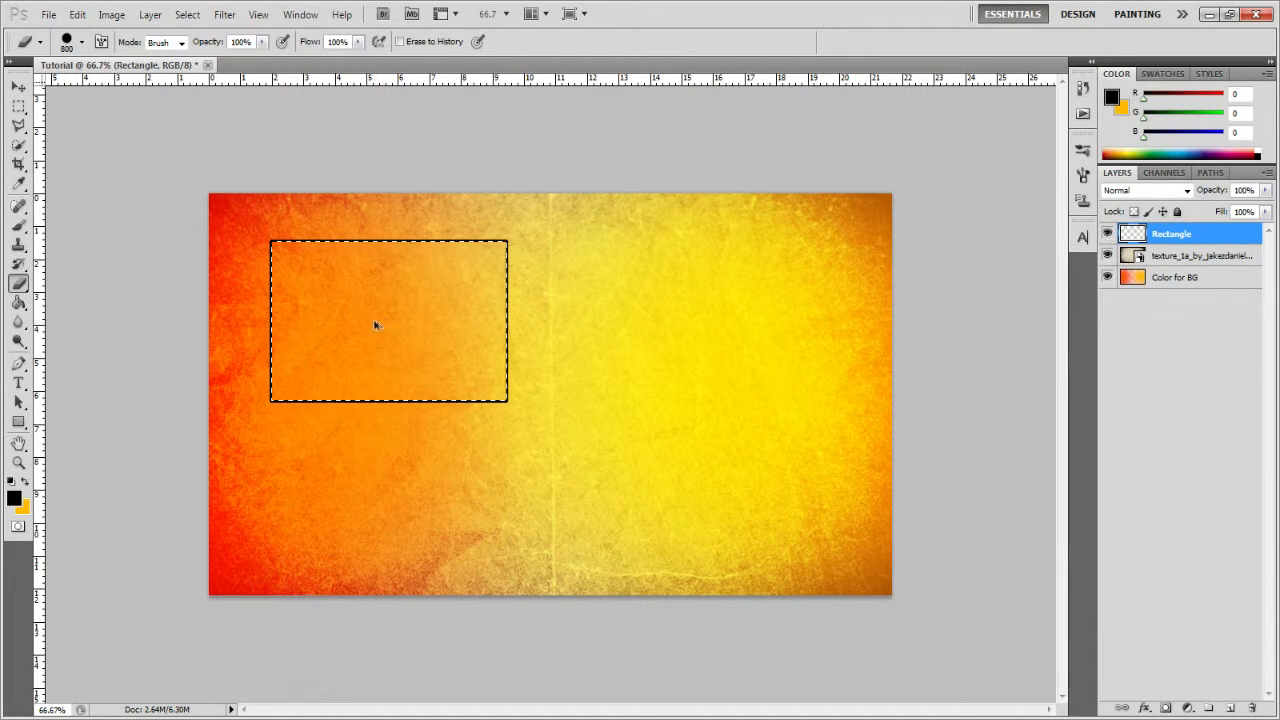
# - Undo the erasing and the black stroke on the Rectangle layer, keeping the rectangular marquee
pyautogui.hotkey('ctrl', 'alt', 'z')
pyautogui.hotkey('ctrl', 'alt', 'z')
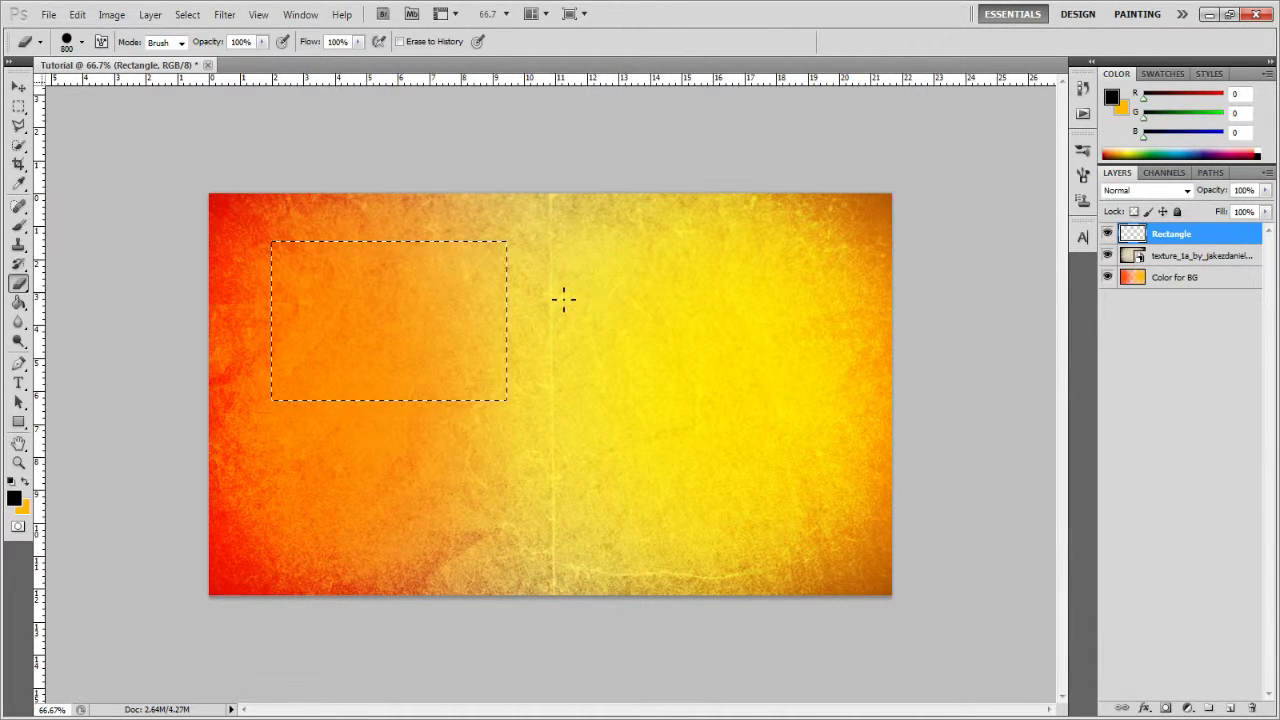
# - Stroke the marquee with an 8 px black centered outline, try shifting the frame, and undo the shift
pyautogui.click(18, 106)
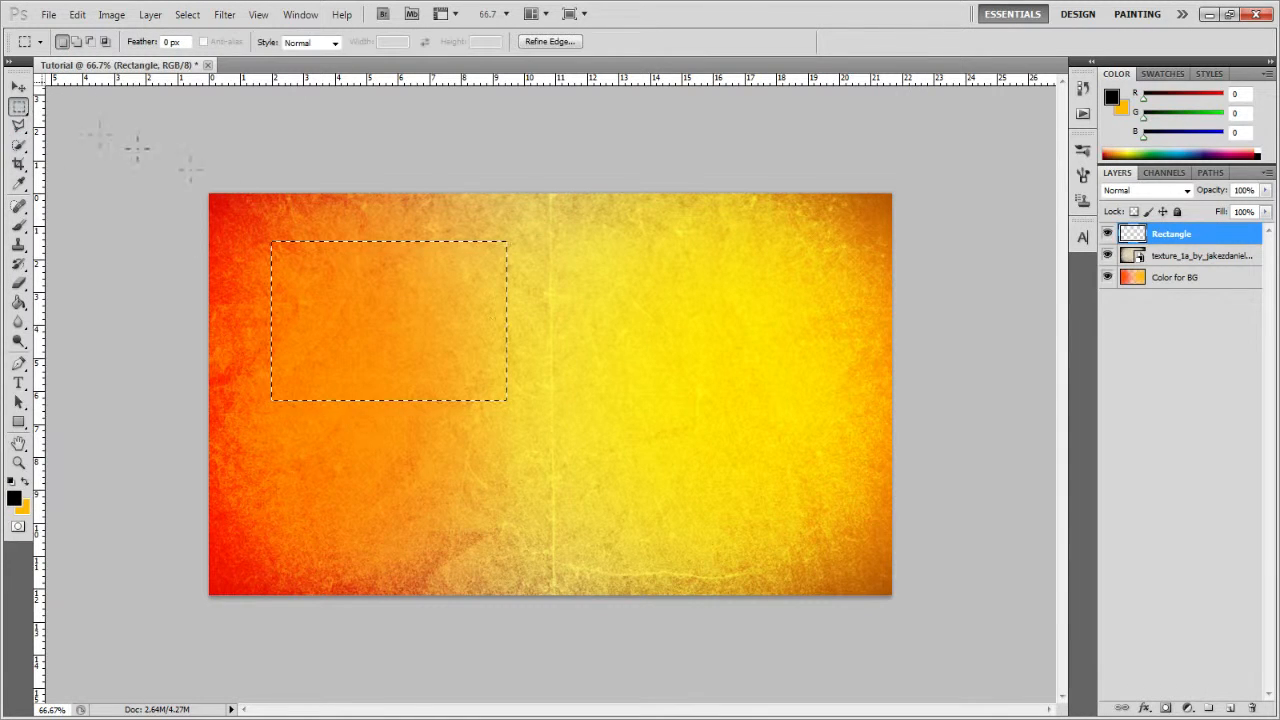
pyautogui.rightClick(491, 322)
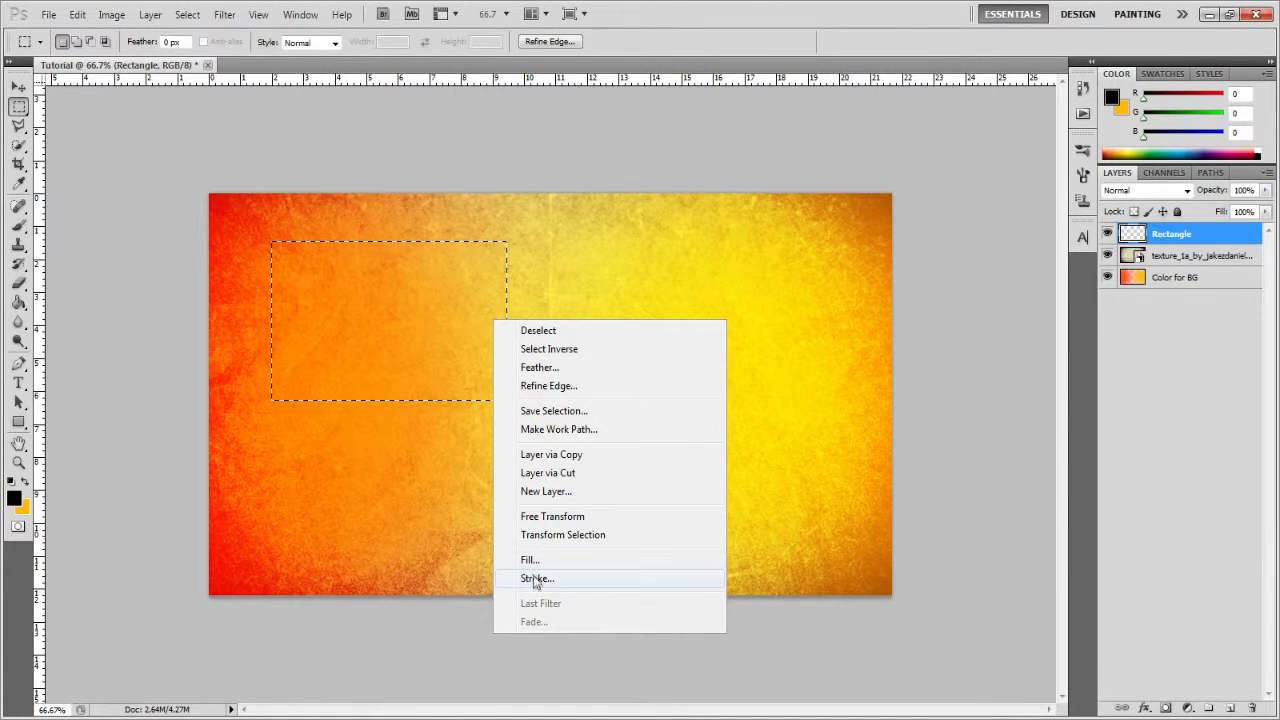
pyautogui.click(573, 580)
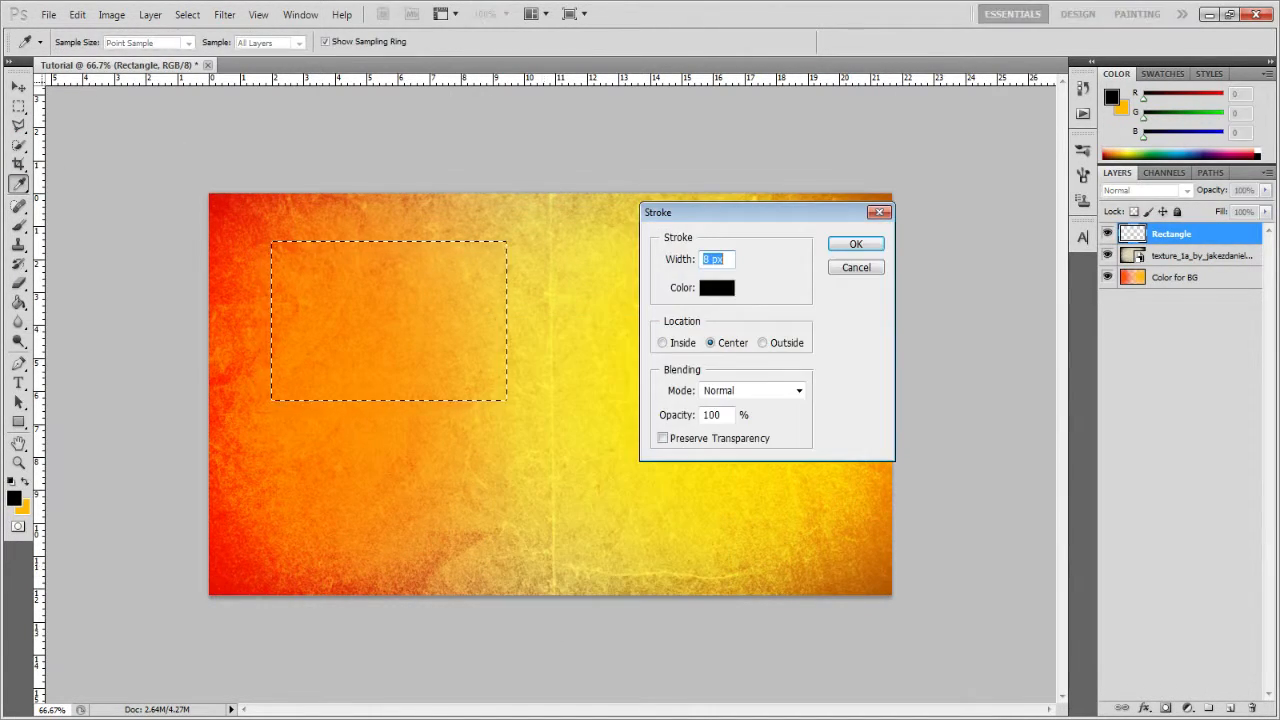
pyautogui.click(876, 248)
pyautogui.click(18, 87)
pyautogui.moveTo(464, 320); pyautogui.dragTo(455, 315)
pyautogui.hotkey('ctrl', 'z')
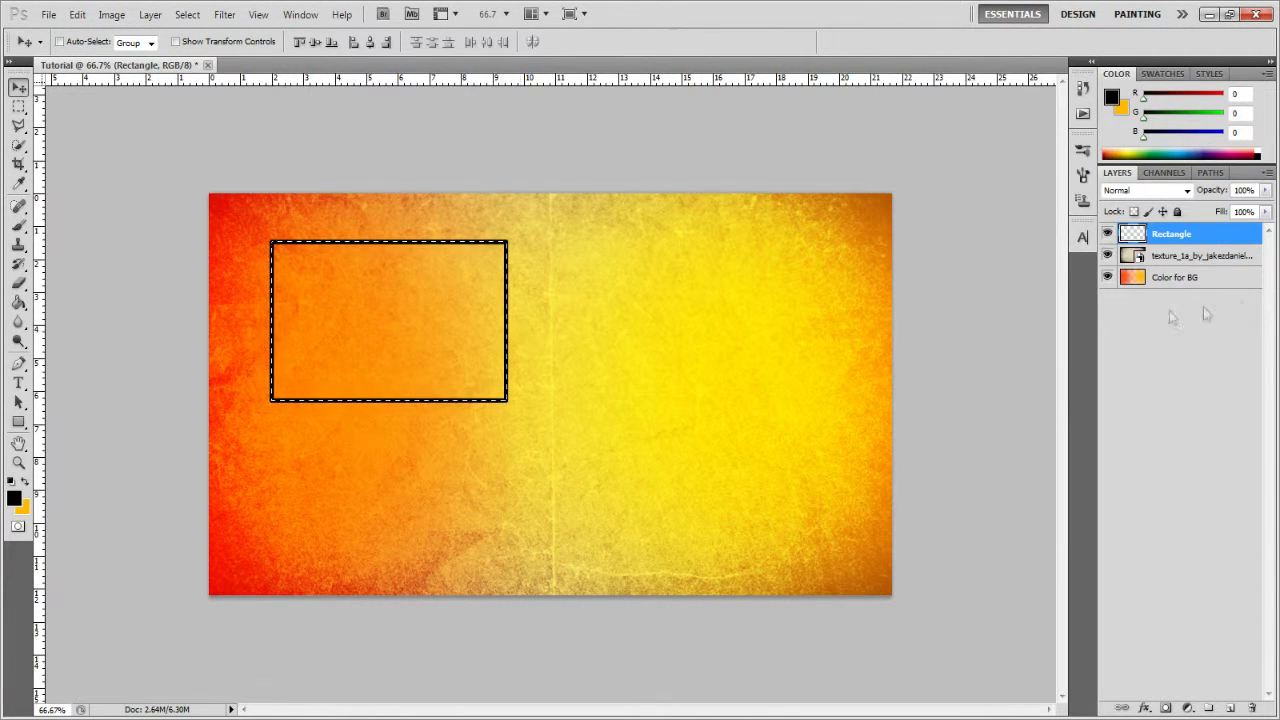
# - Deselect the marquee, try moving the outline to the canvas's right half, and undo back to the empty Rectangle layer
pyautogui.hotkey('ctrl', 'd')
pyautogui.moveTo(470, 324)
pyautogui.mouseDown()
pyautogui.moveTo(420, 289)
pyautogui.moveTo(437, 306)
pyautogui.moveTo(836, 327)
pyautogui.mouseUp()
pyautogui.hotkey('ctrl', 'alt', 'z')
pyautogui.hotkey('ctrl', 'alt', 'z')
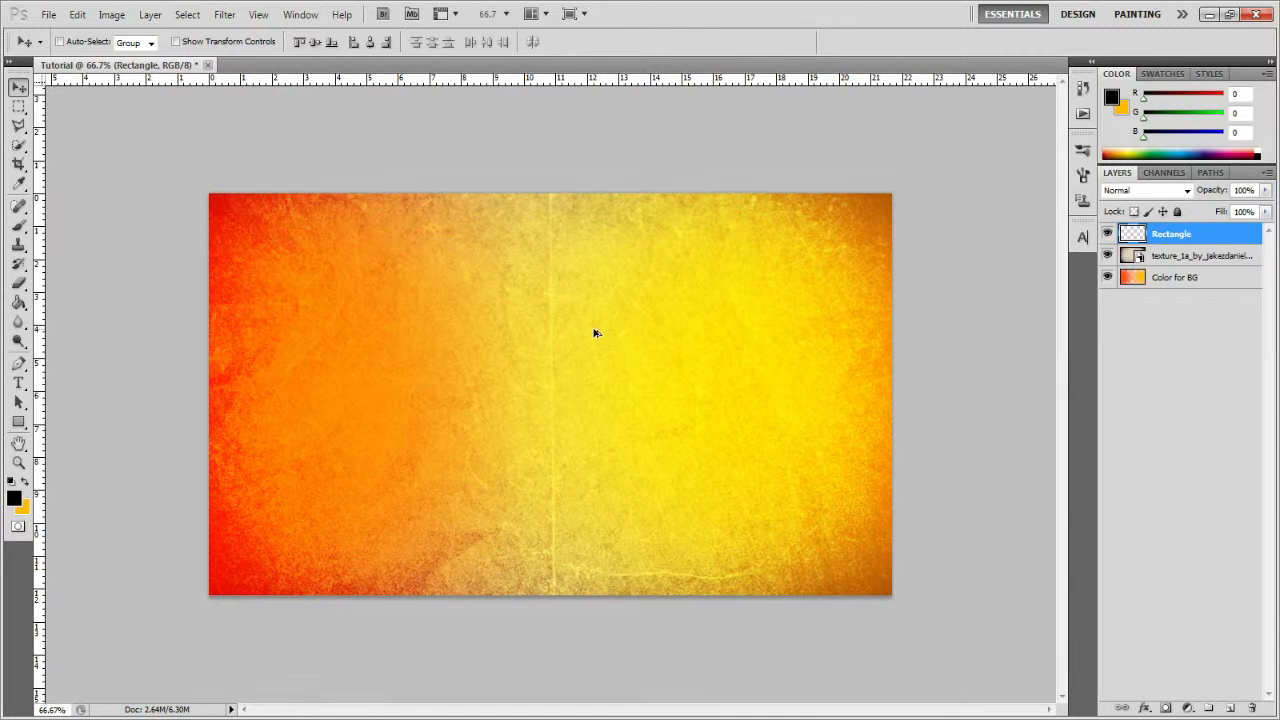
# - Draw a new, slightly larger rectangular marquee in the upper-left part of the canvas
pyautogui.press('m')
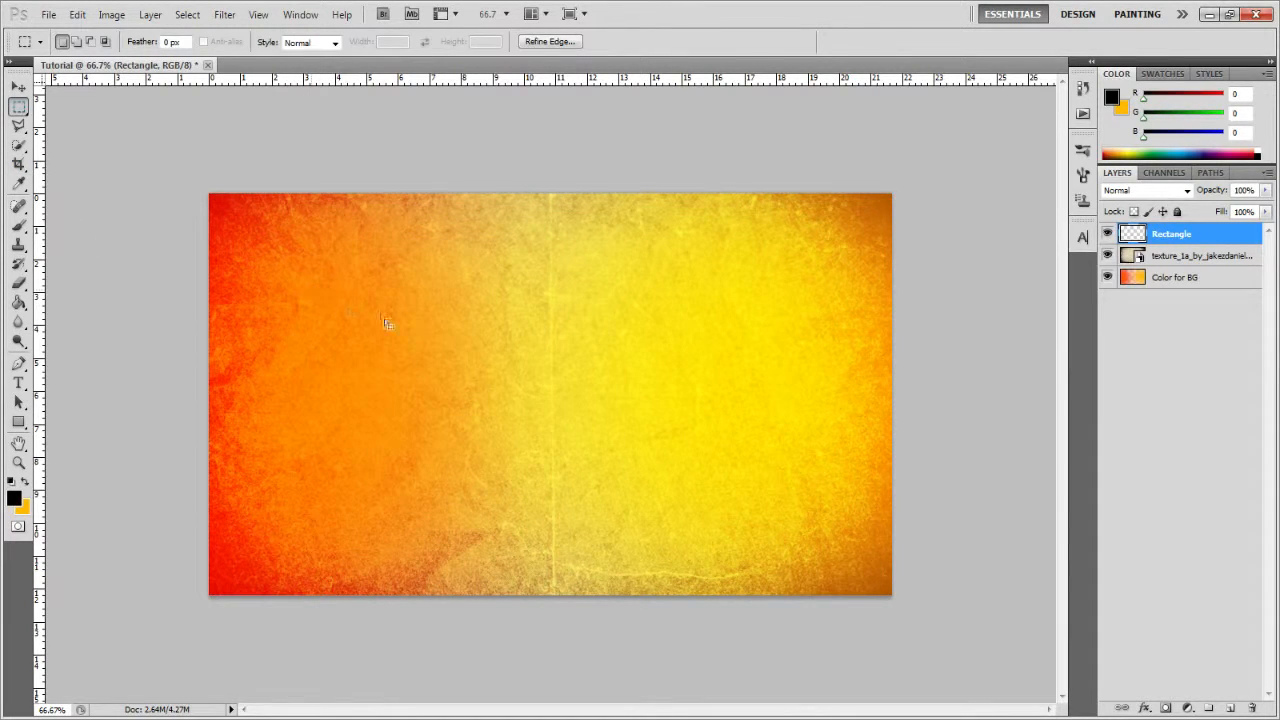
pyautogui.moveTo(574, 406); pyautogui.dragTo(521, 436)
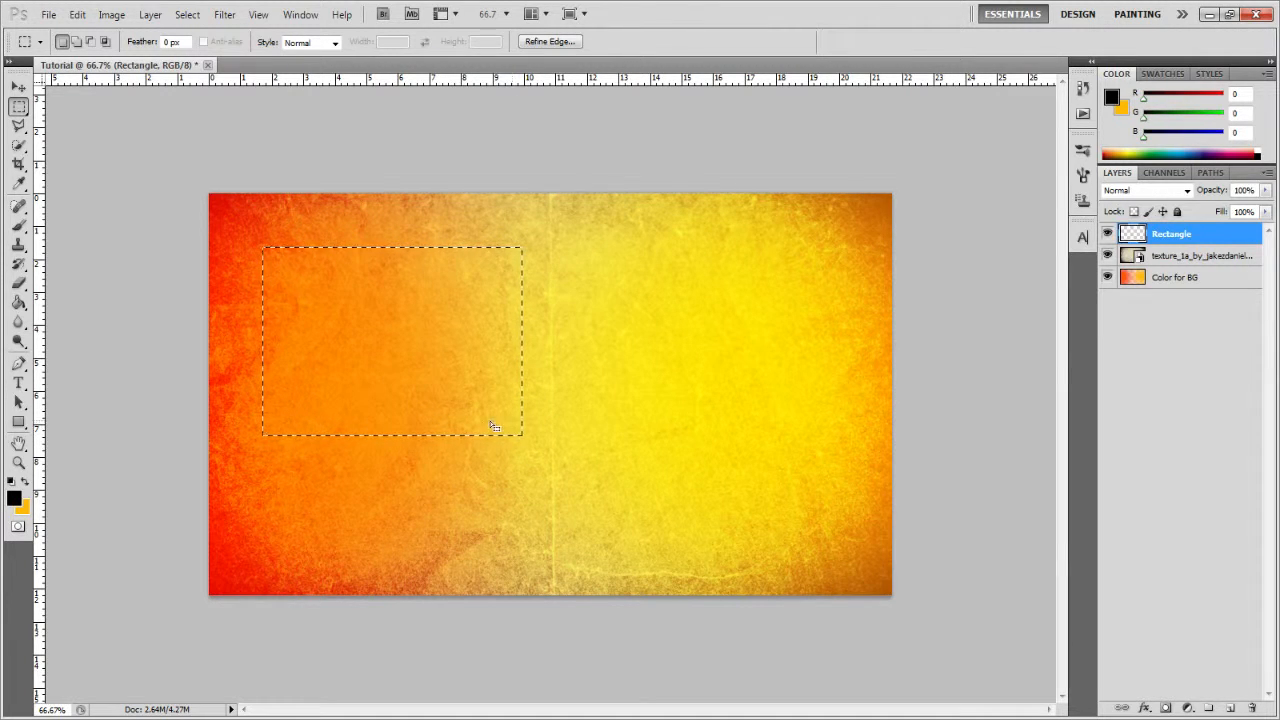
# - Try to resize the new marquee with Free Transform
pyautogui.hotkey('ctrl', 't')
pyautogui.press('Return')
pyautogui.rightClick(503, 331)
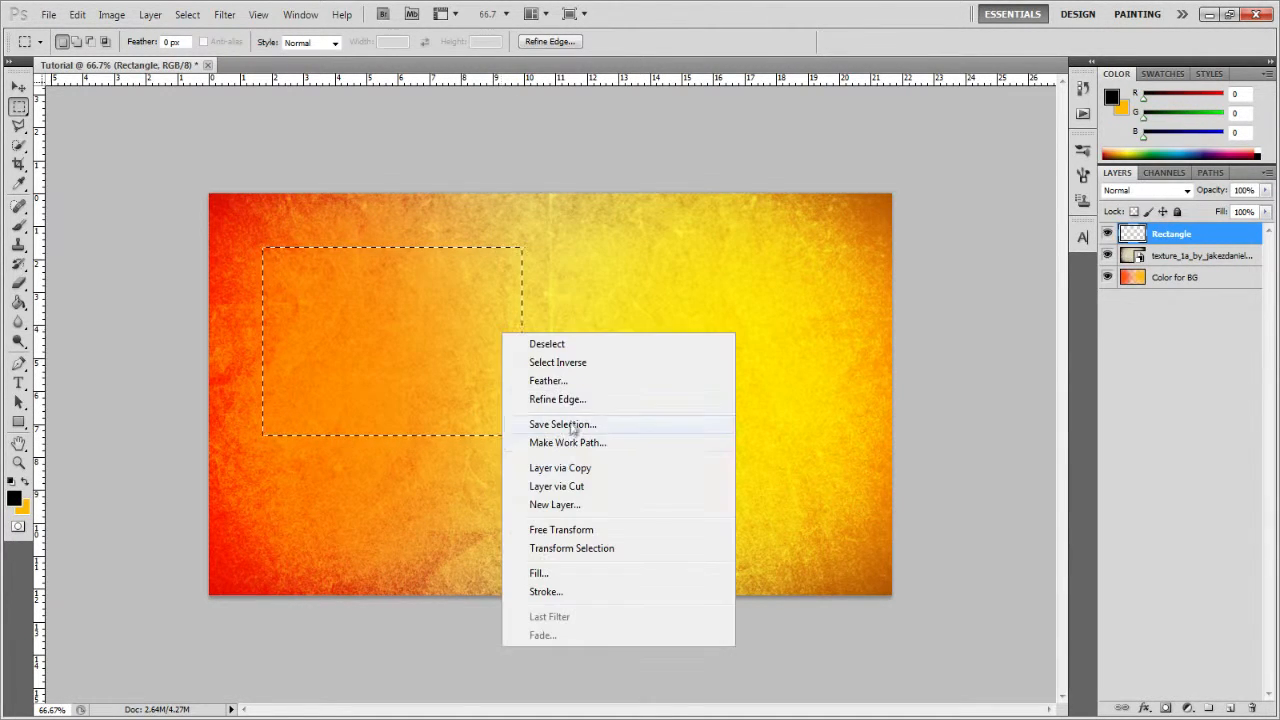
pyautogui.click(580, 530)
pyautogui.press('Return')
pyautogui.rightClick(510, 345)
pyautogui.click(19, 107)
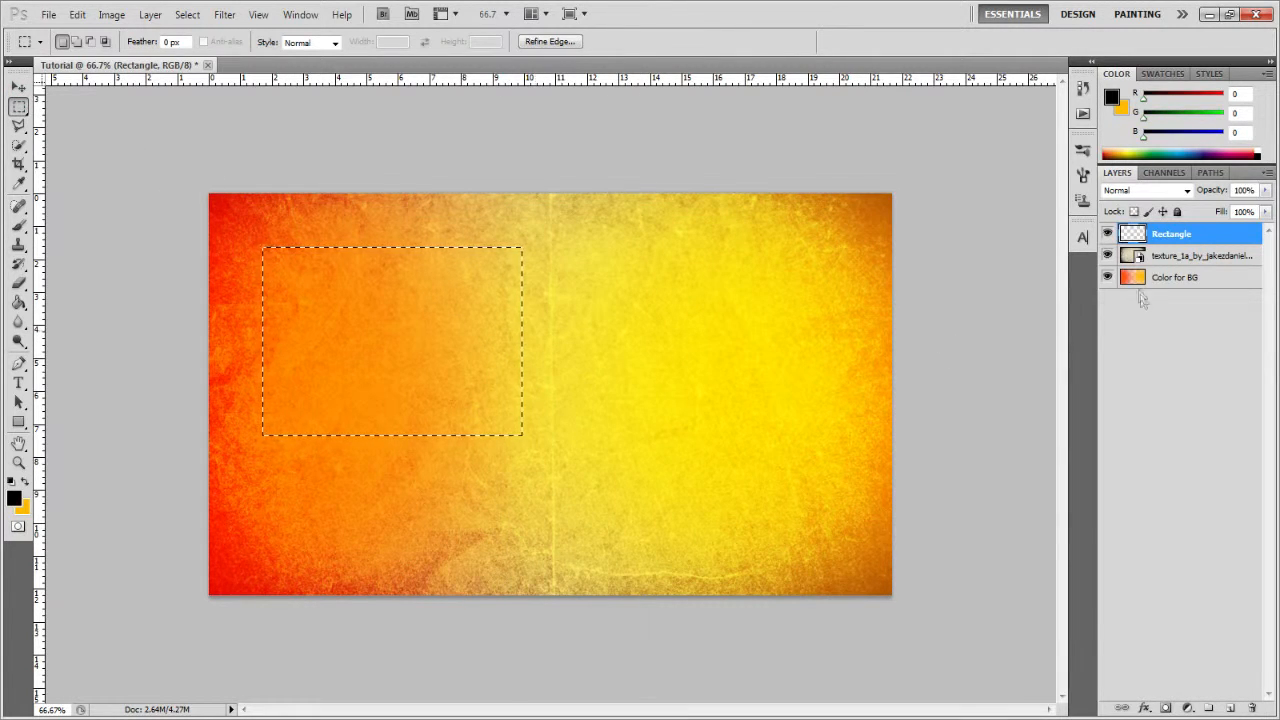
pyautogui.rightClick(533, 380)
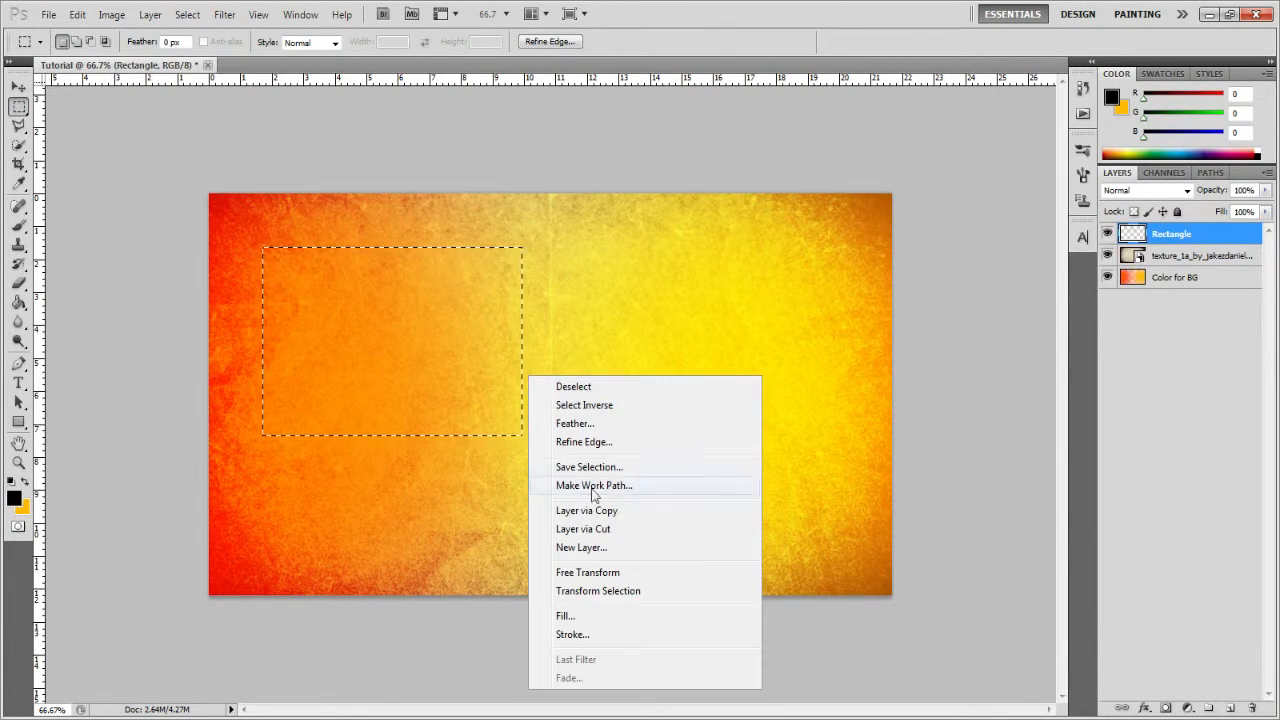
pyautogui.click(575, 571)
pyautogui.press('Return')
pyautogui.rightClick(467, 352)
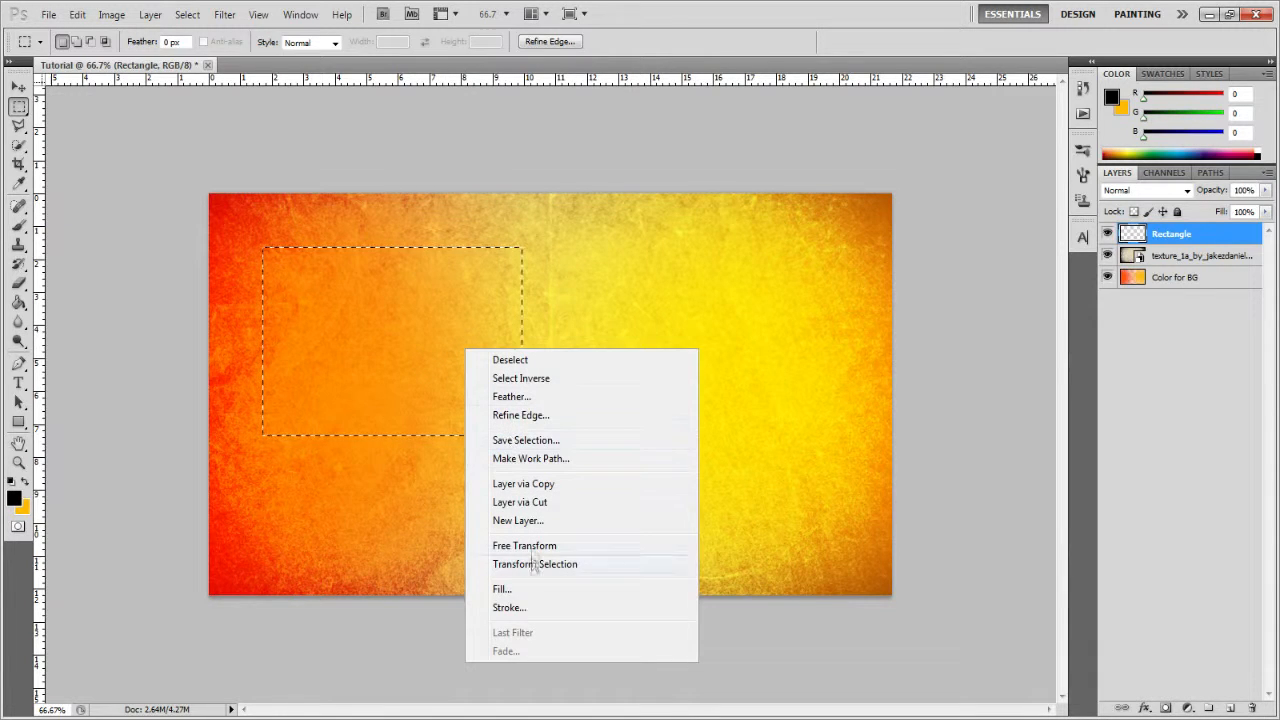
pyautogui.click(532, 608)
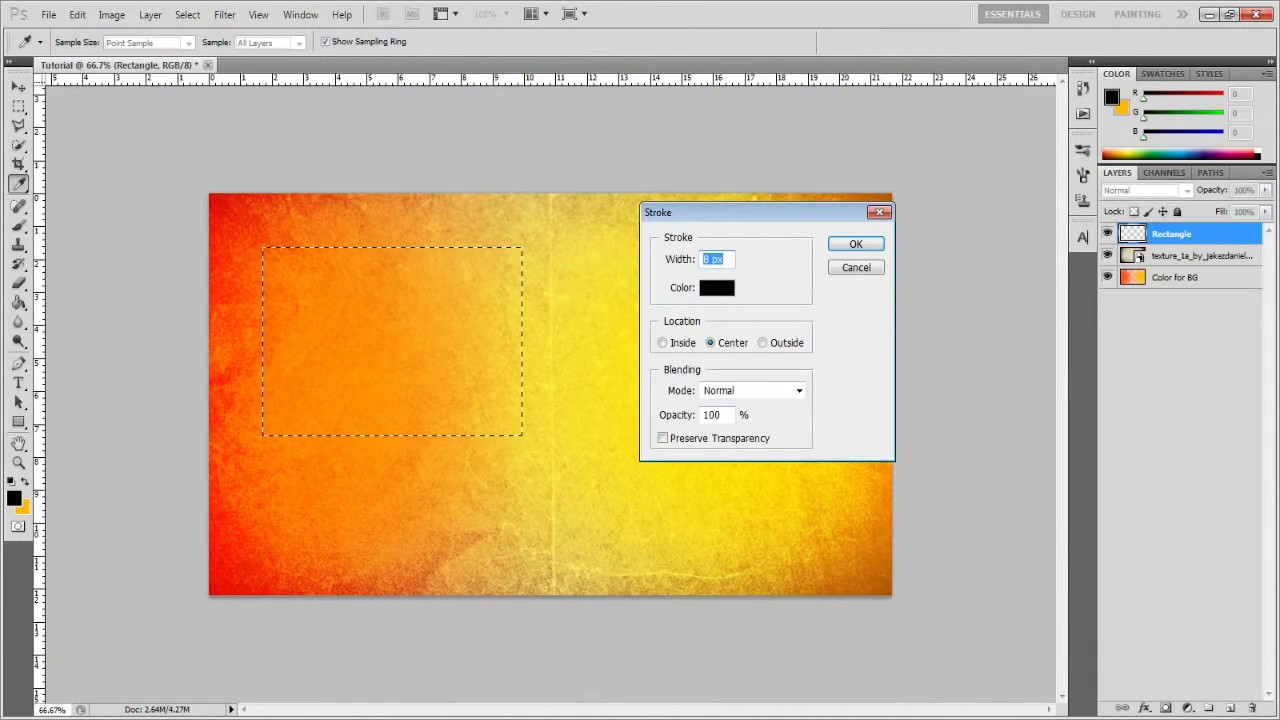
pyautogui.press('Escape')
pyautogui.rightClick(529, 326)
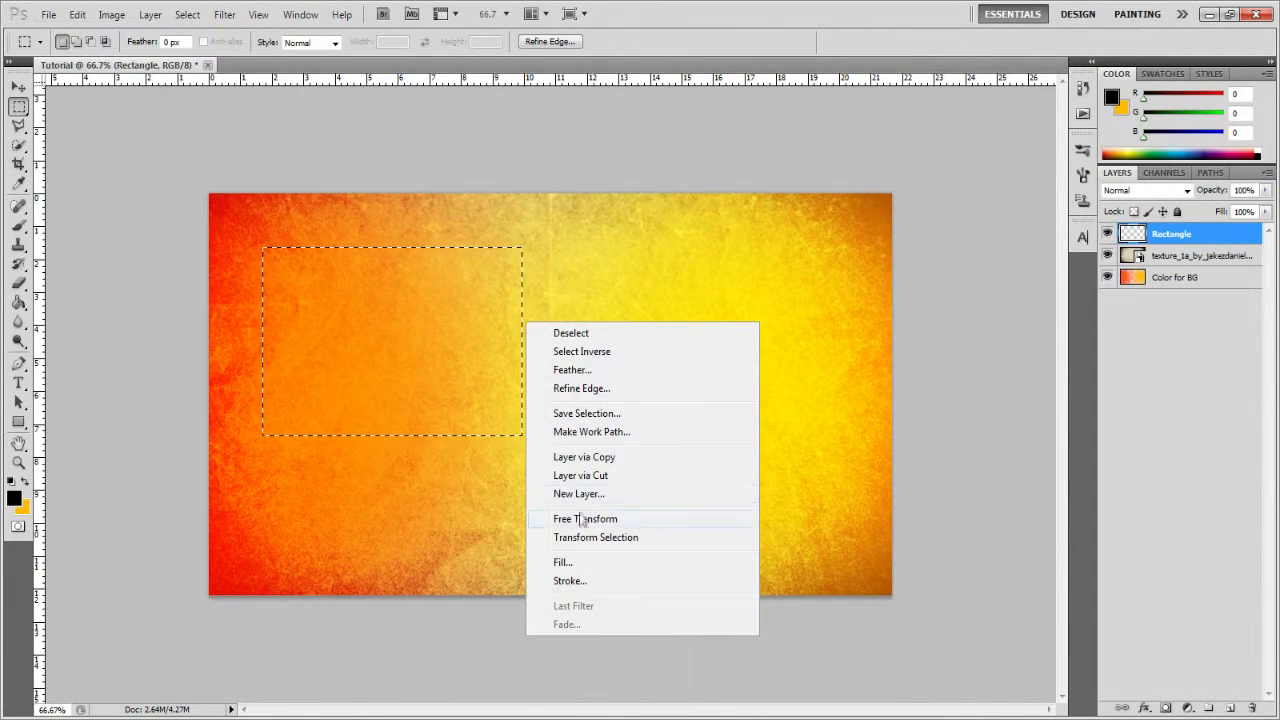
pyautogui.click(560, 516)
pyautogui.click(631, 286)
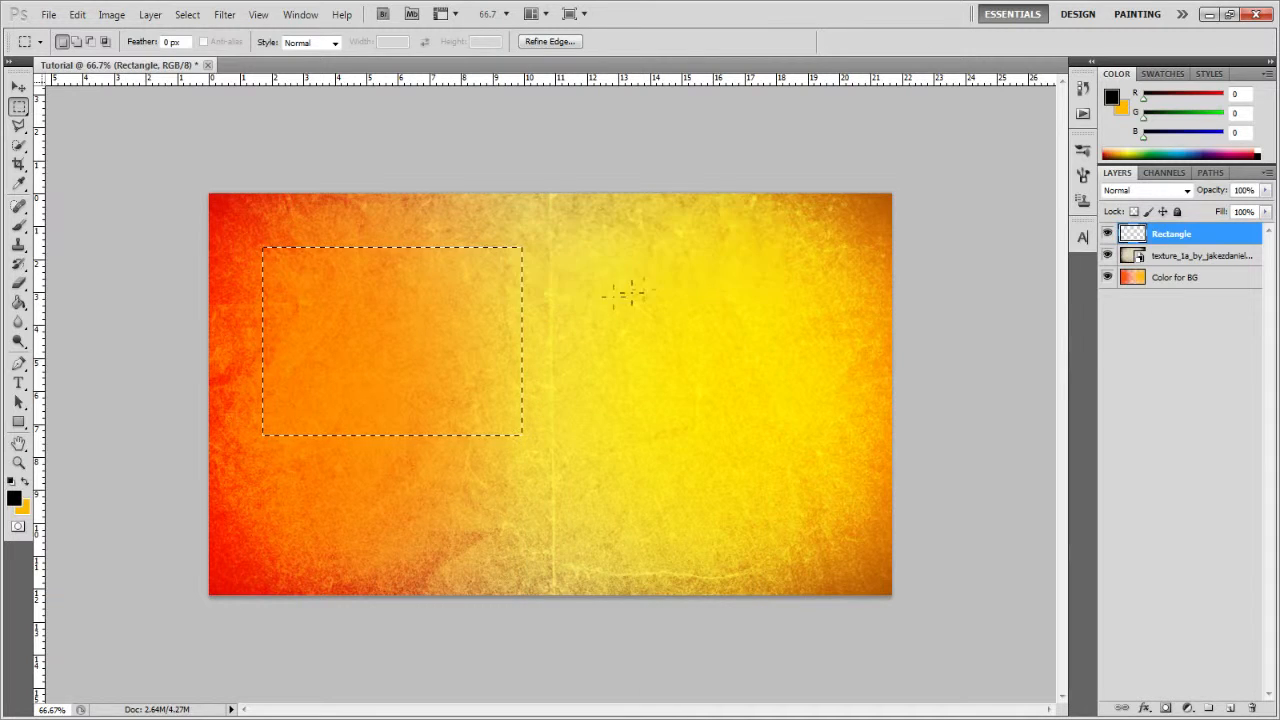
# - Use Transform Selection to shrink the marquee to about 85% width and 81% height and move it near the canvas's upper-left corner
pyautogui.rightClick(522, 305)
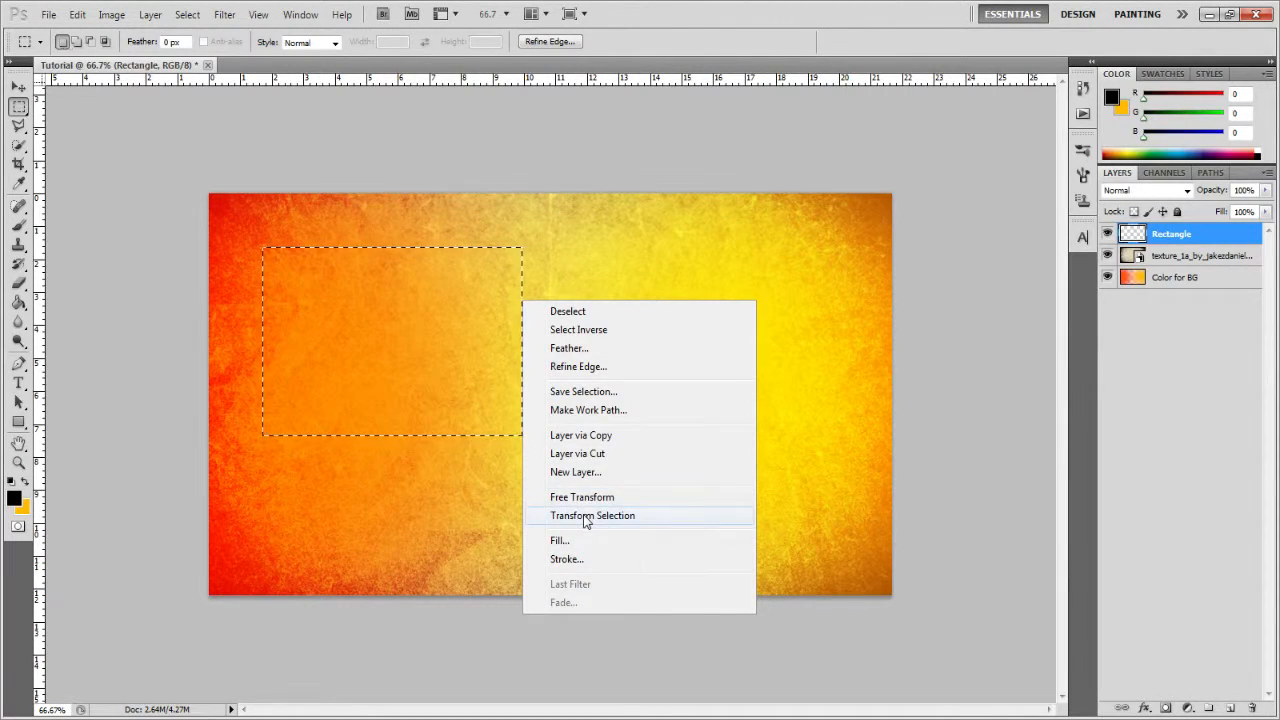
pyautogui.click(590, 515)
pyautogui.moveTo(525, 445); pyautogui.dragTo(490, 408)
pyautogui.moveTo(422, 325); pyautogui.dragTo(391, 293)
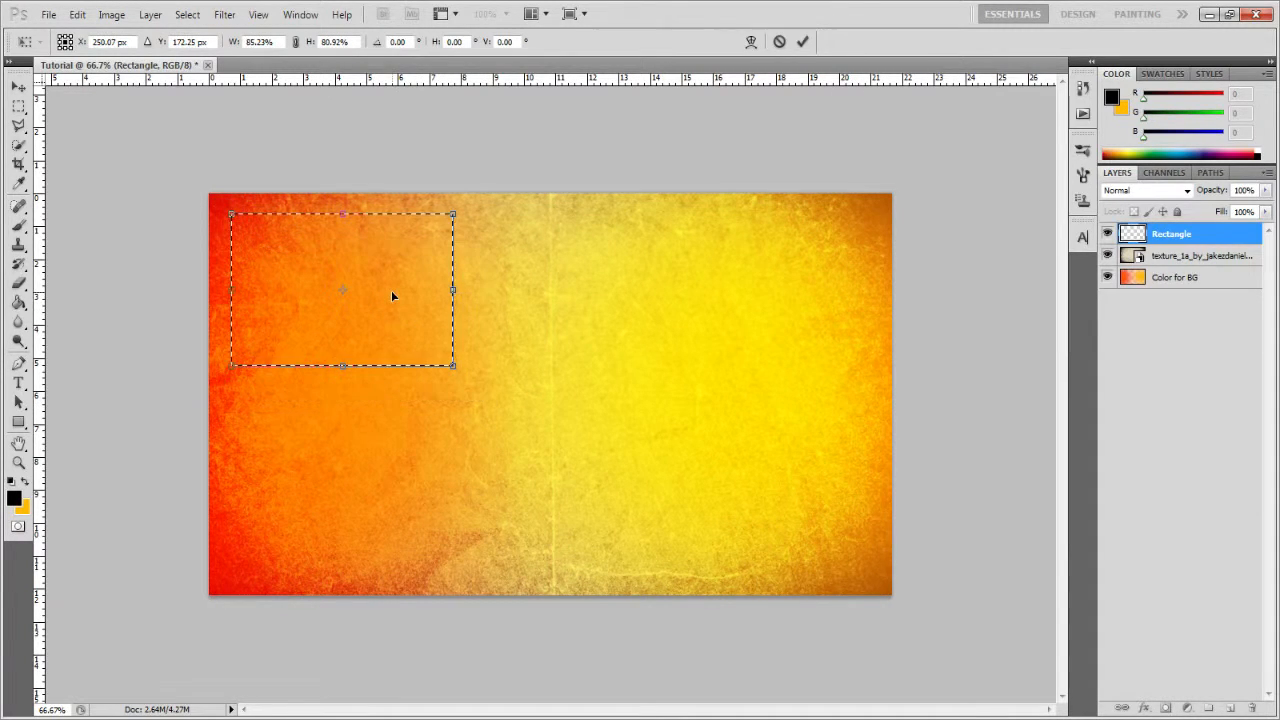
pyautogui.press('Return')
# - Stroke the resized marquee with an 8 px black centered outline and remove the selection
pyautogui.rightClick(436, 325)
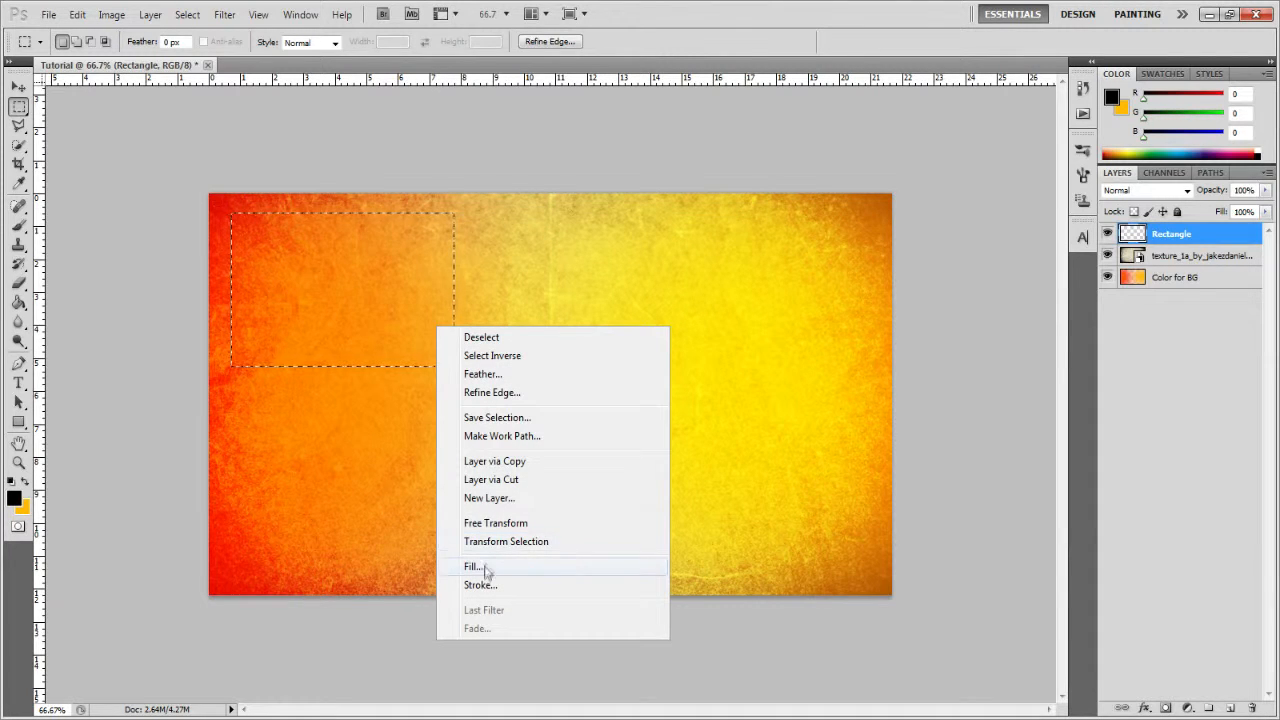
pyautogui.click(470, 586)
pyautogui.press('Return')
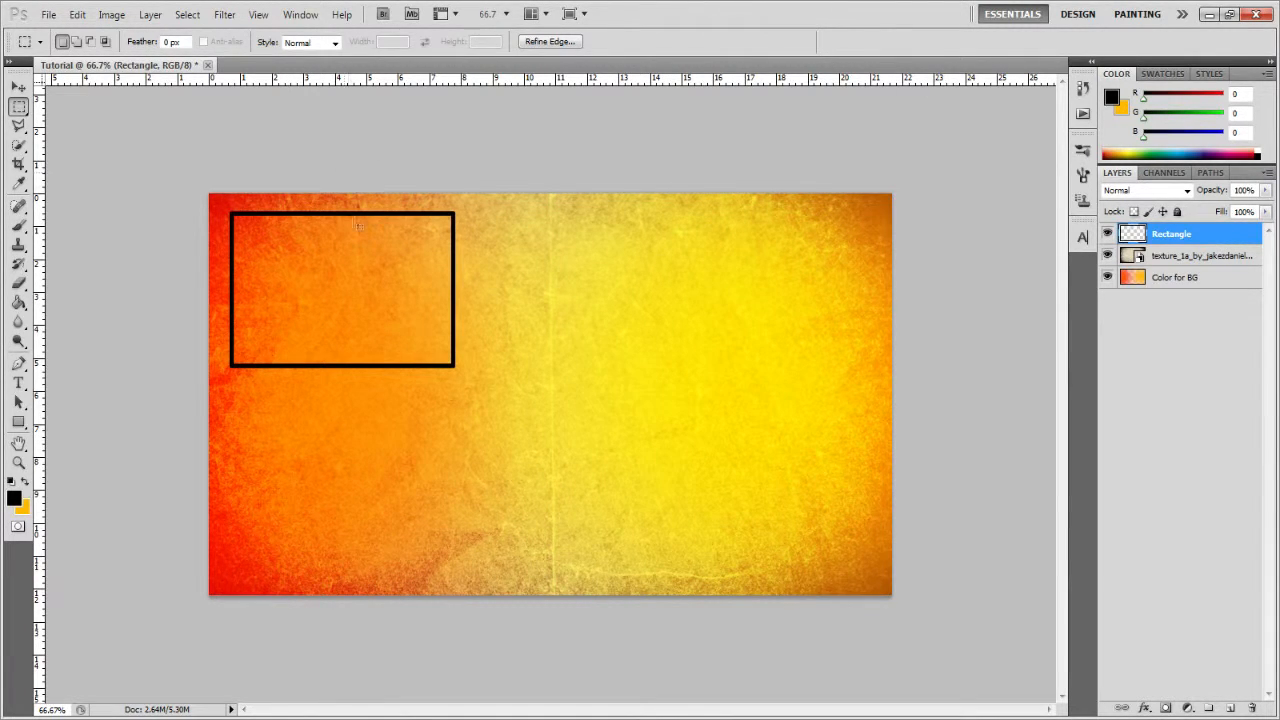
pyautogui.press('v')
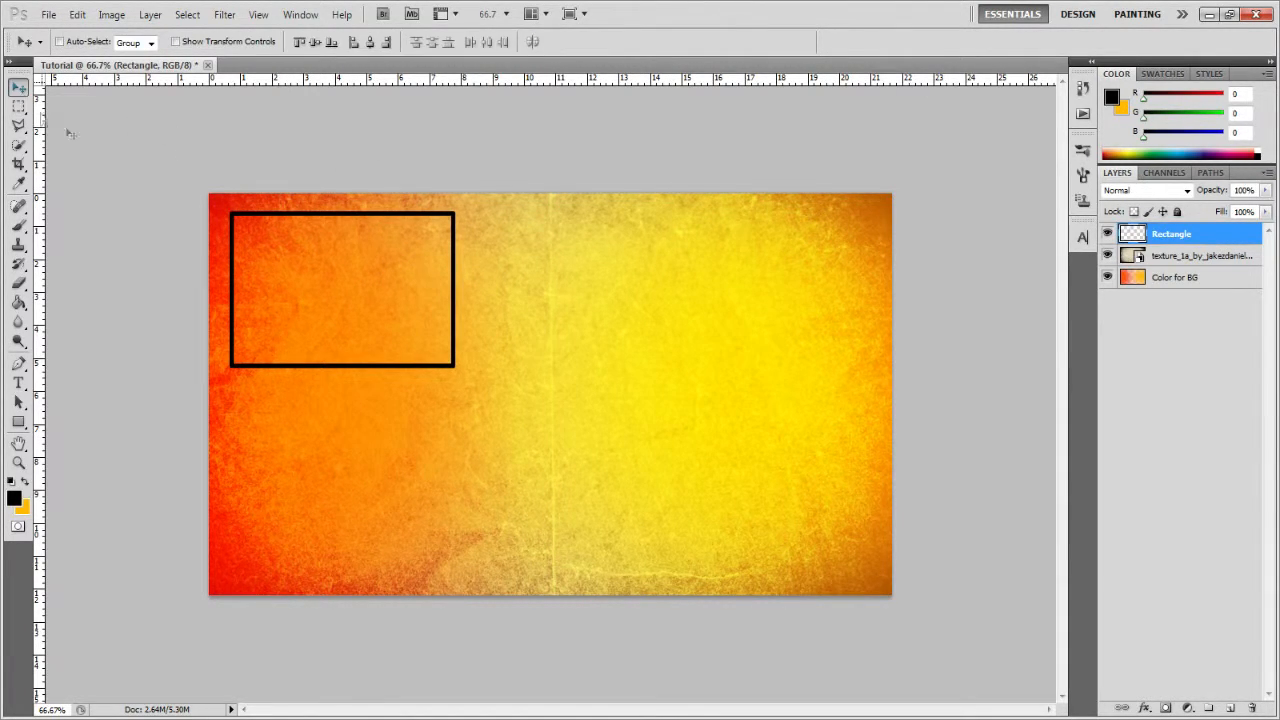
# - Paste the copied layer style onto the Rectangle layer
pyautogui.doubleClick(1249, 238)
pyautogui.press('Escape')
pyautogui.rightClick(1250, 240)
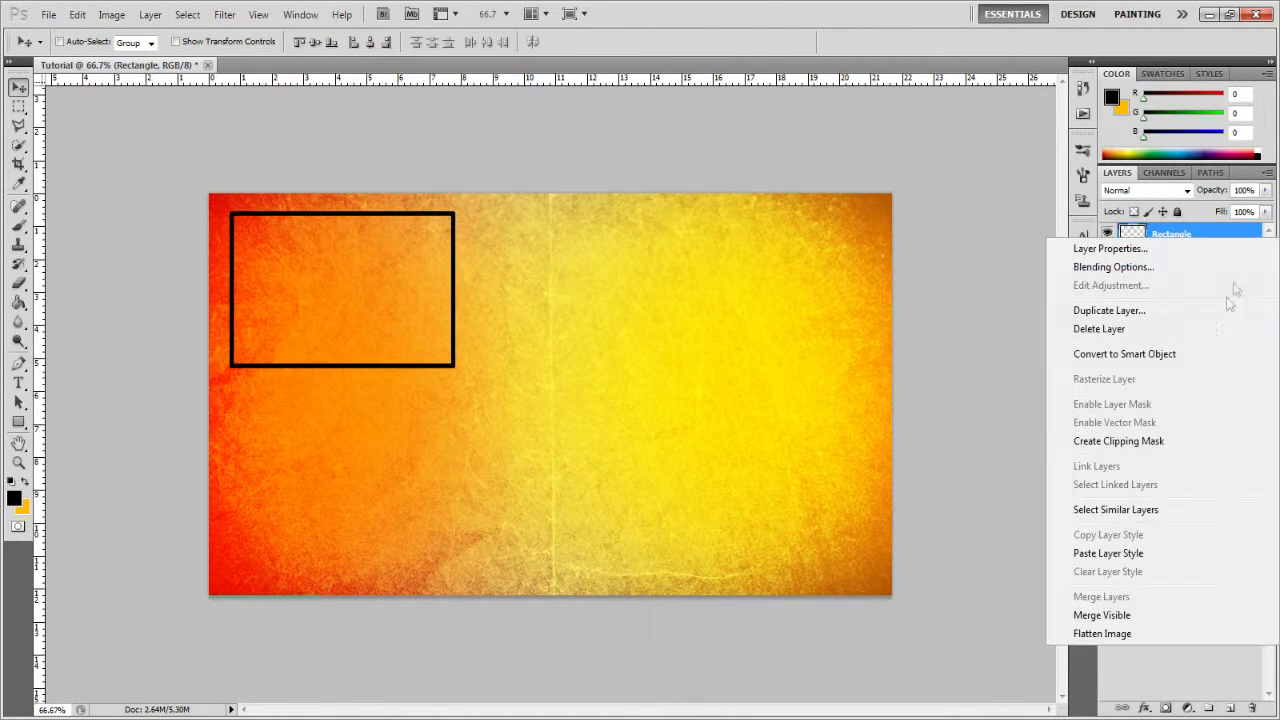
pyautogui.click(1110, 552)
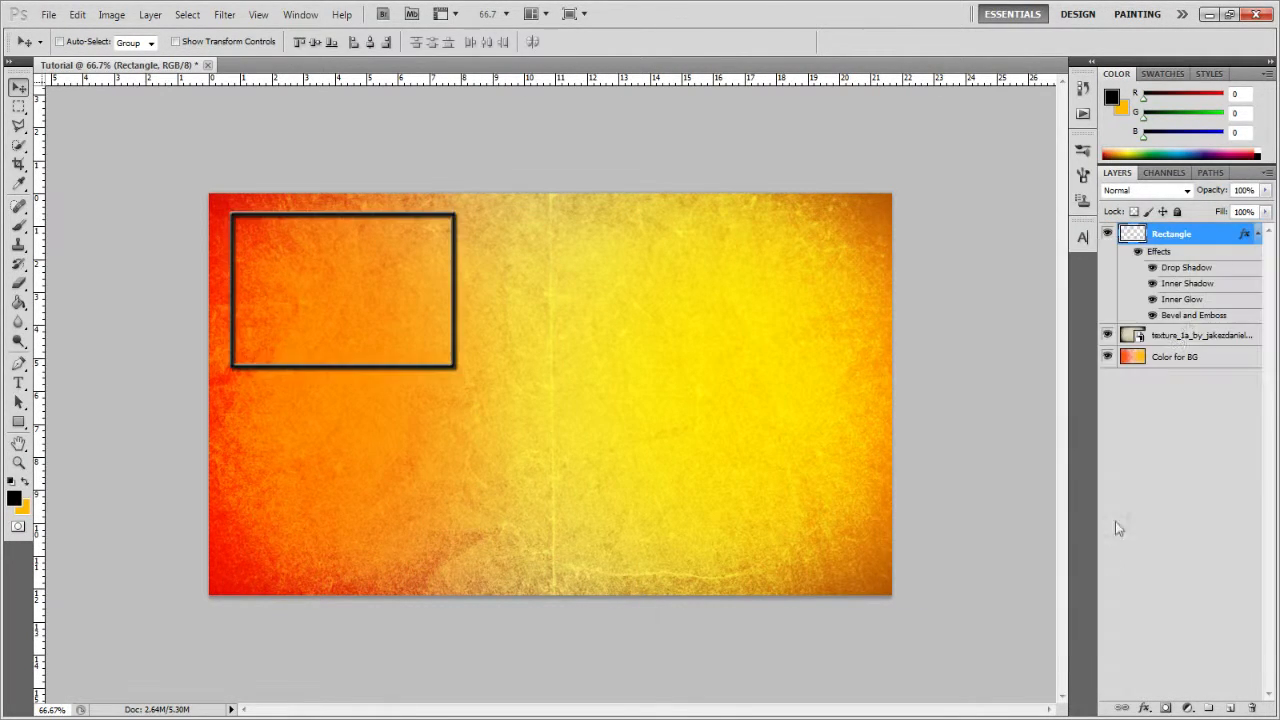
# - Try duplicating the Rectangle layer as Rectangle 2 and moving the copy to the canvas's upper-right area
pyautogui.click(1254, 235)
pyautogui.hotkey('ctrl', 'j')
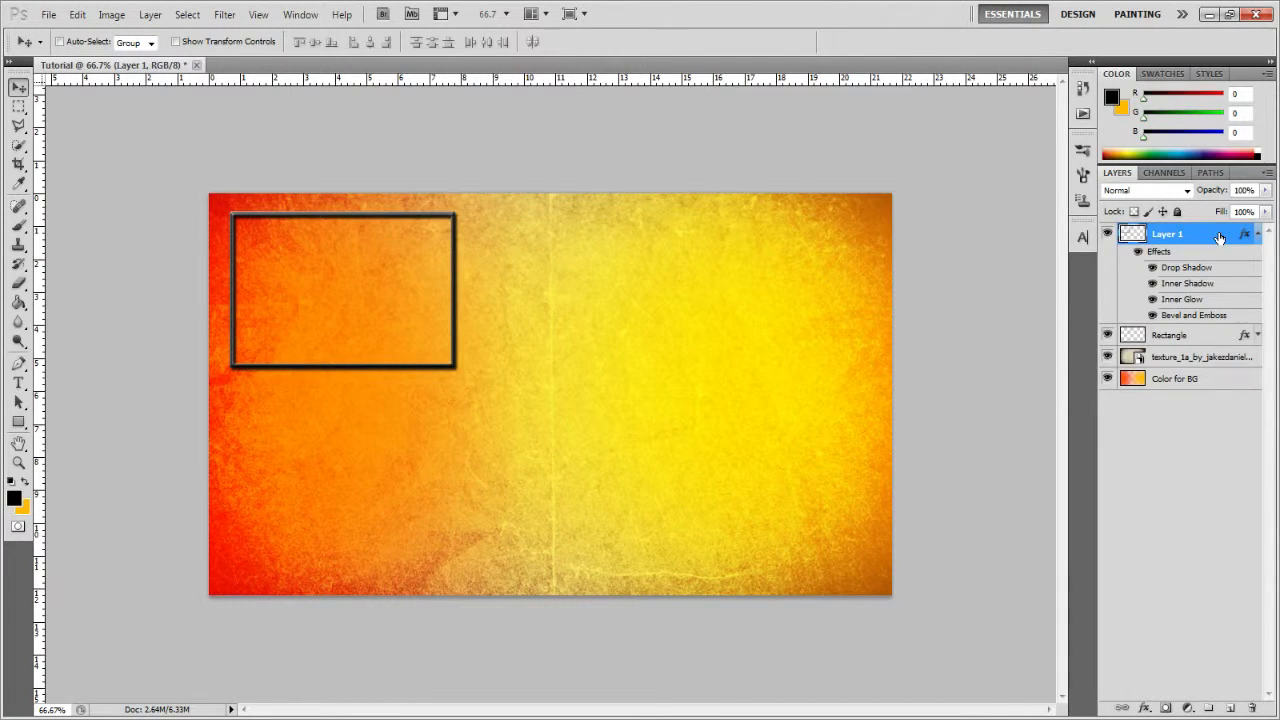
pyautogui.click(1257, 234)
pyautogui.doubleClick(1167, 233)
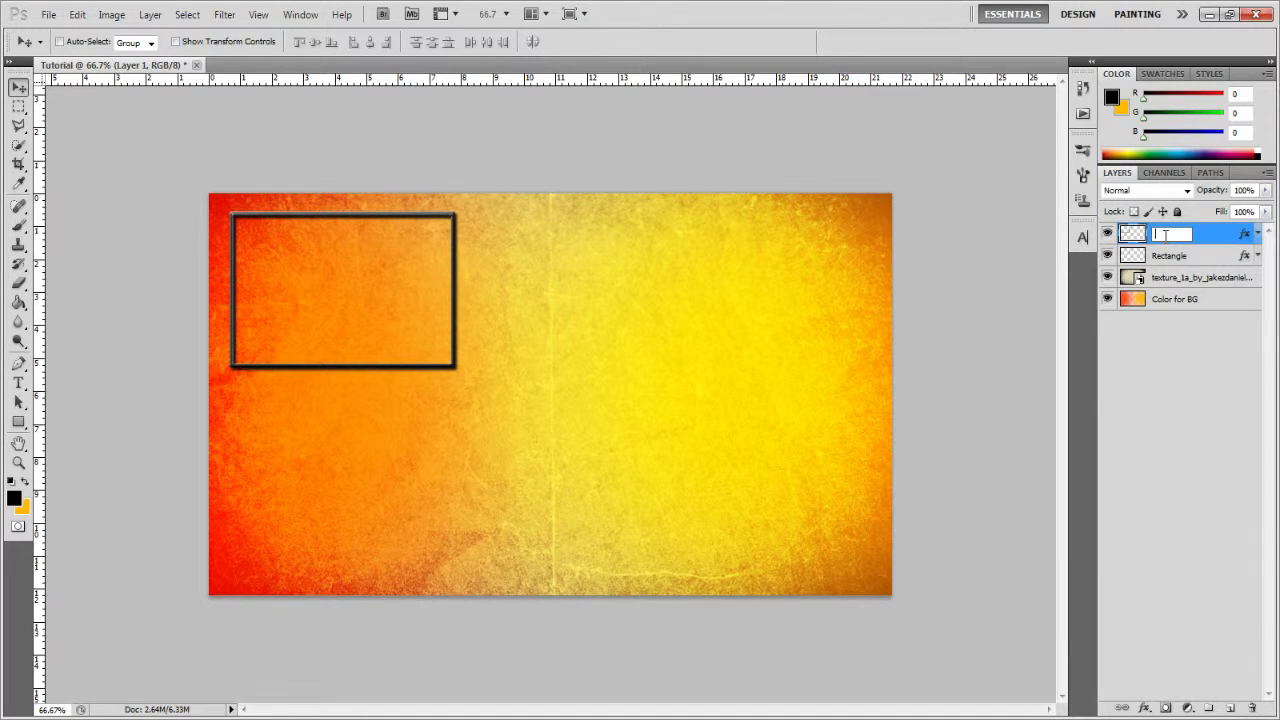
pyautogui.write('rECTANGLE 2')
pyautogui.press('Return')
pyautogui.doubleClick(1190, 234)
pyautogui.press('BackSpace')
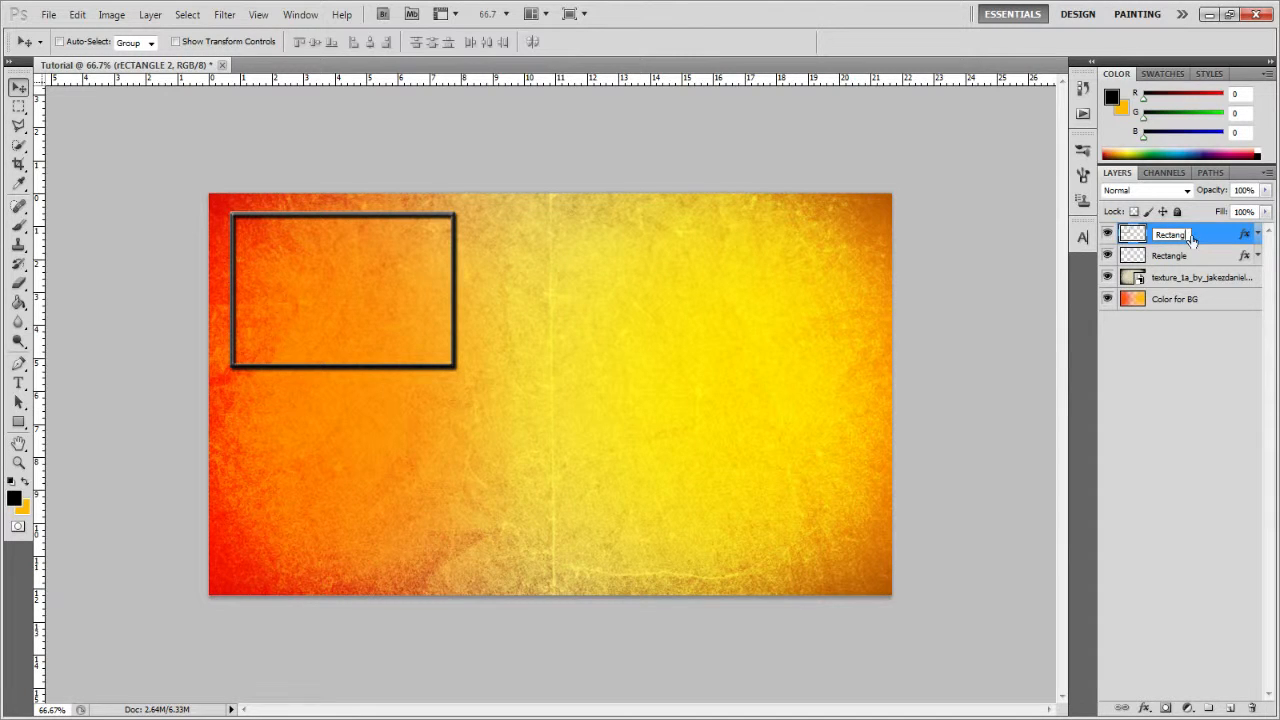
pyautogui.write('Rectangle 2')
pyautogui.press('Return')
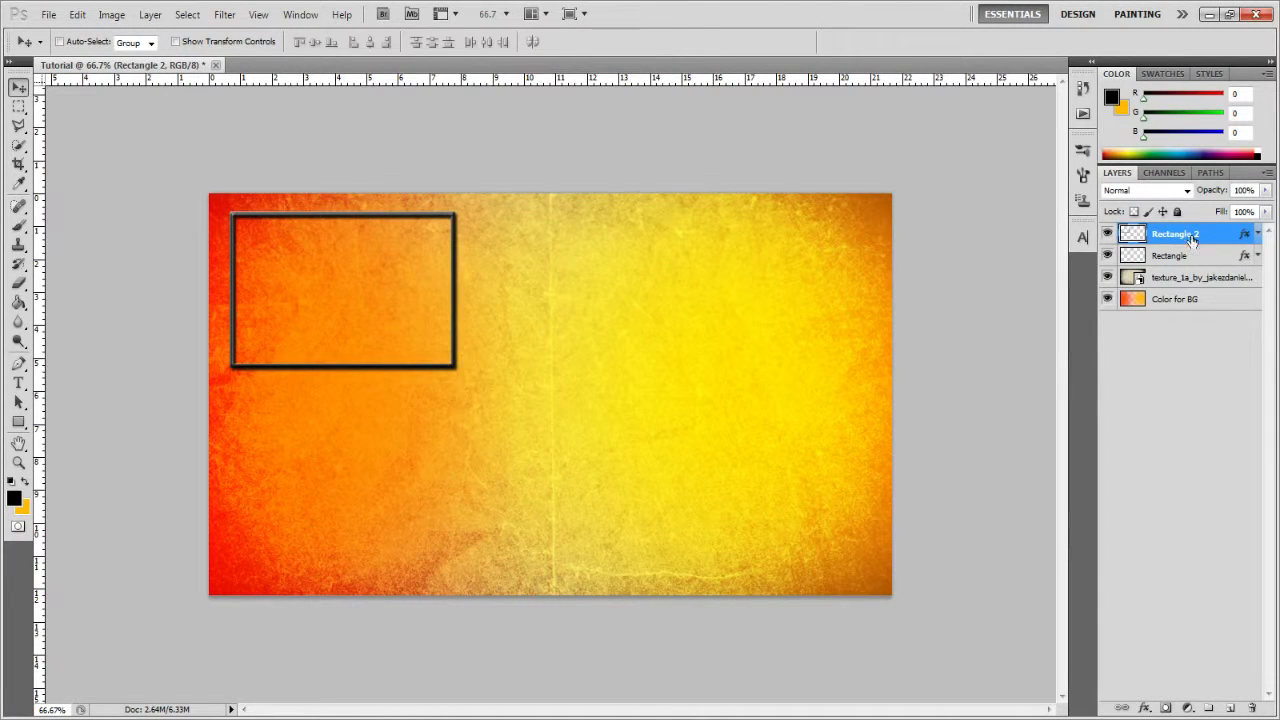
pyautogui.moveTo(492, 245); pyautogui.dragTo(864, 254)
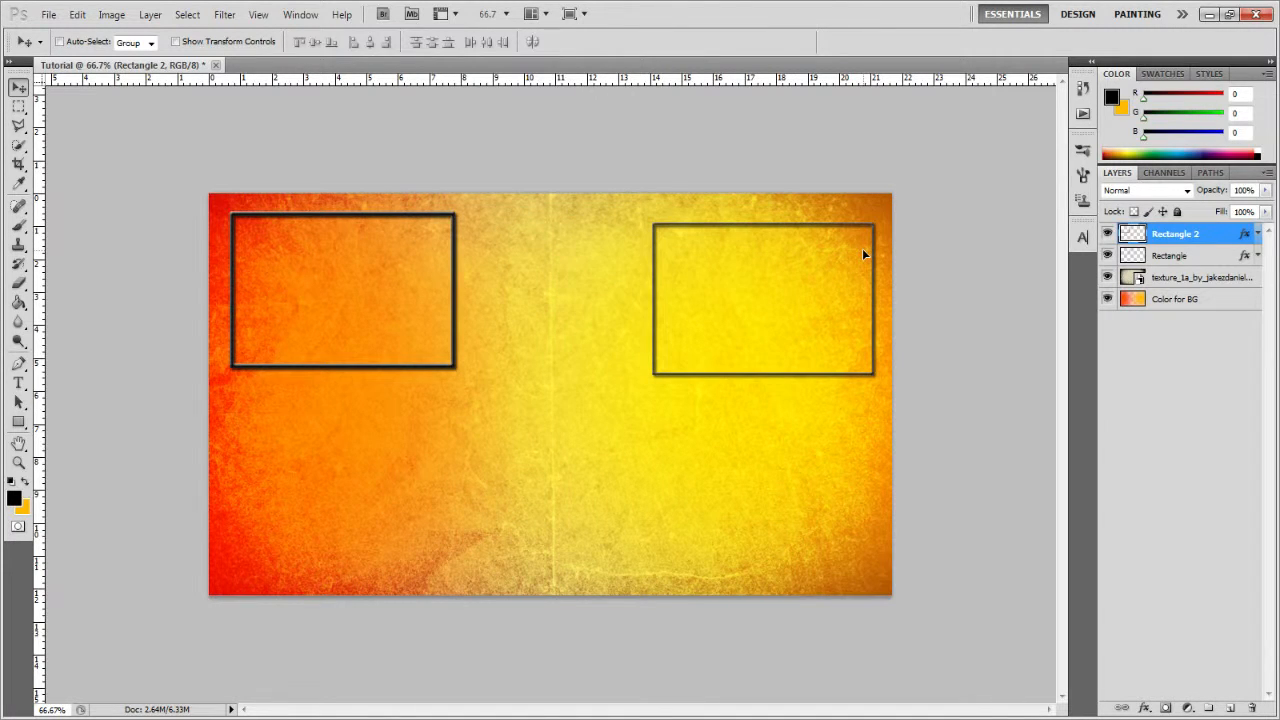
pyautogui.press('Delete')
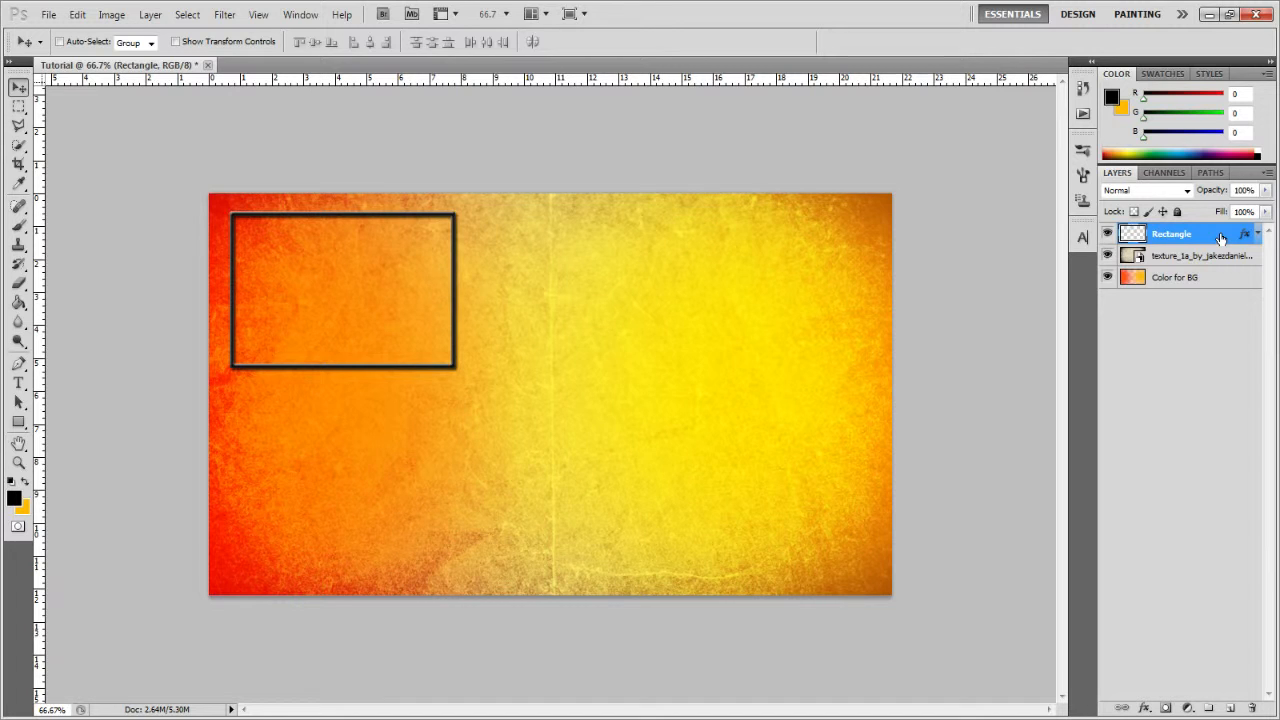
# - Duplicate the Rectangle layer, place the copy level with the original in the canvas's upper-right area, and rename it Rectangle 2
pyautogui.hotkey('ctrl', 'j')
pyautogui.moveTo(424, 240); pyautogui.dragTo(842, 241)
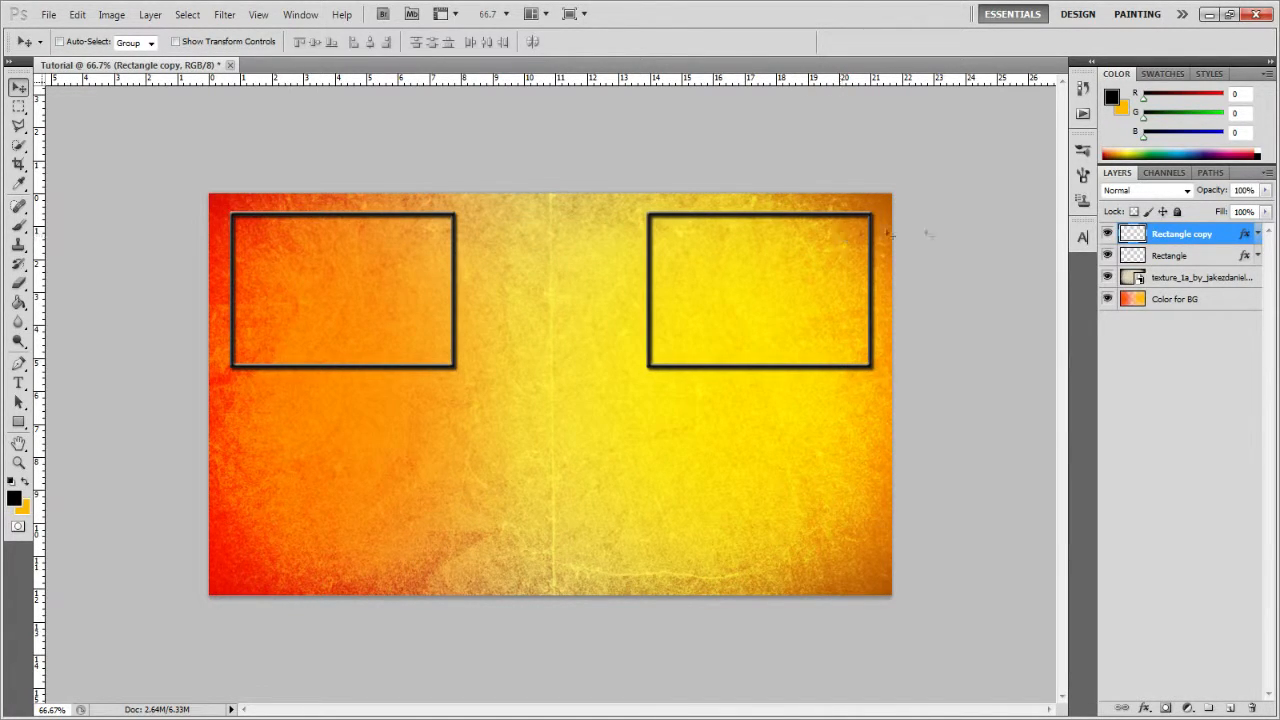
pyautogui.doubleClick(1200, 236)
pyautogui.write('Rectangle c')
pyautogui.click(1215, 347)
# - Create a new layer group named Rectangles
pyautogui.click(1209, 709)
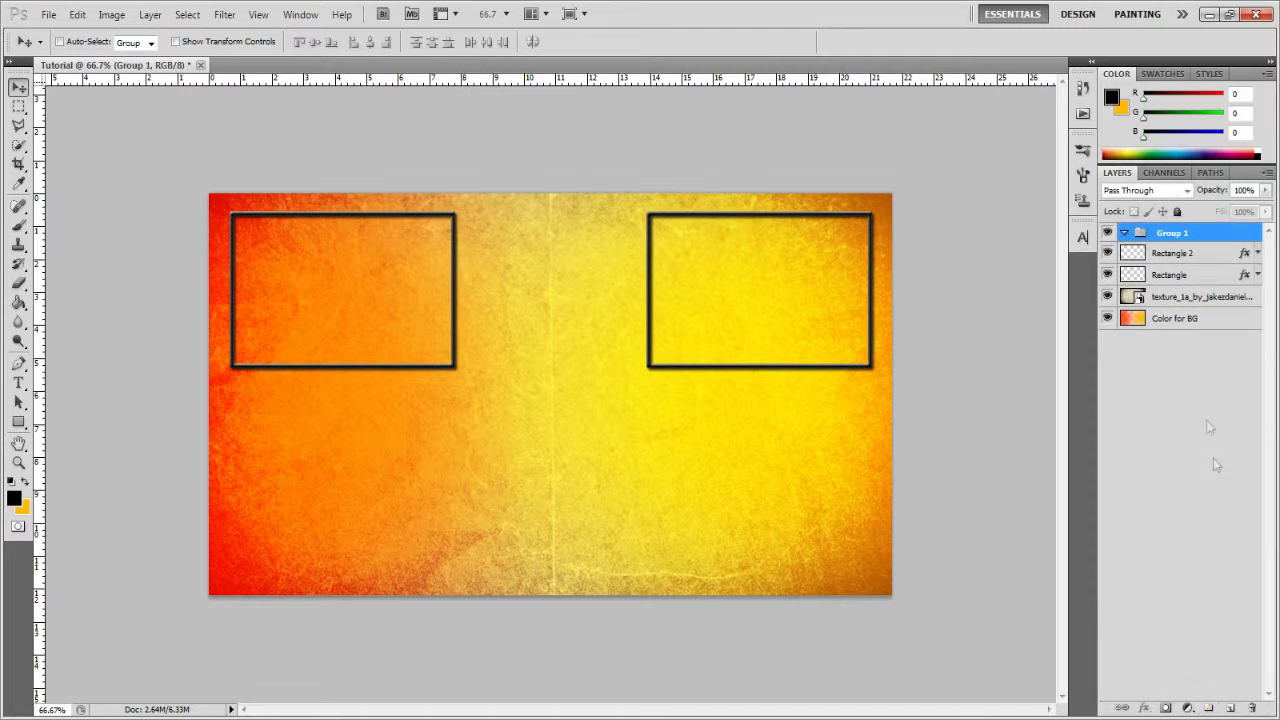
pyautogui.doubleClick(1175, 233)
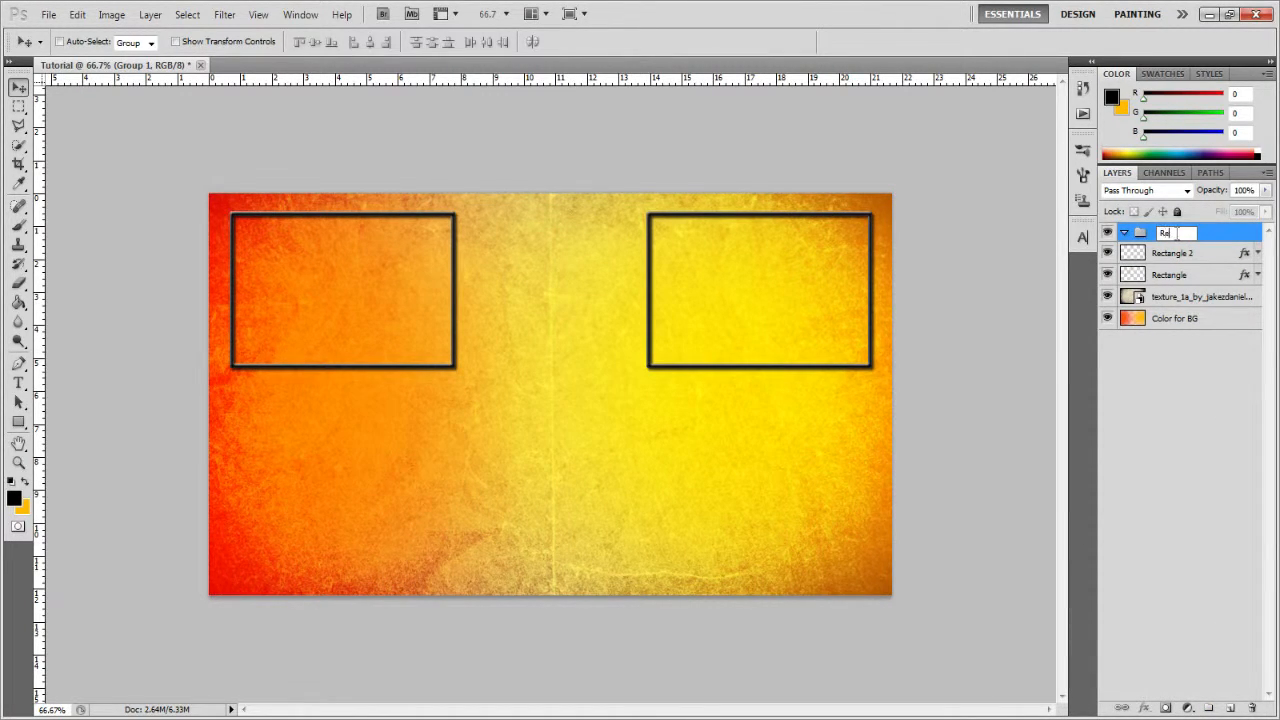
pyautogui.write('Rectangles')
pyautogui.press('Return')
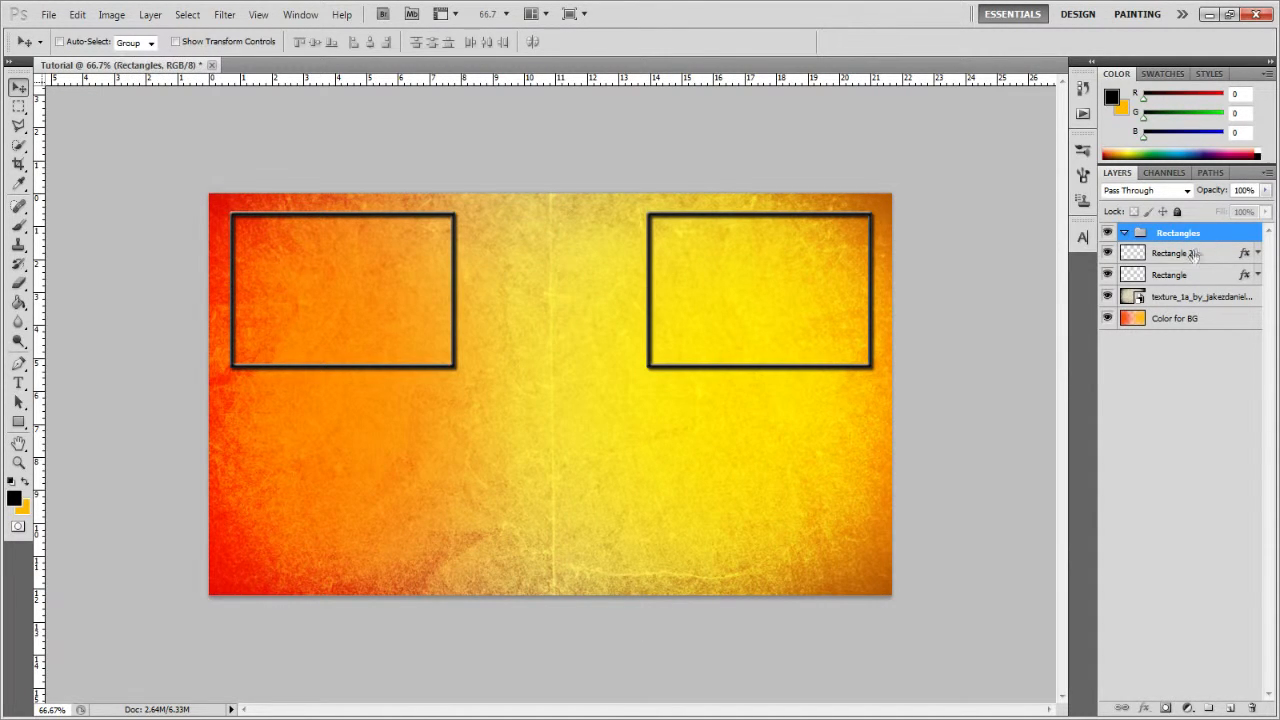
# - Put the Rectangle and Rectangle 2 layers inside the Rectangles group and collapse the group
pyautogui.click(1192, 256)
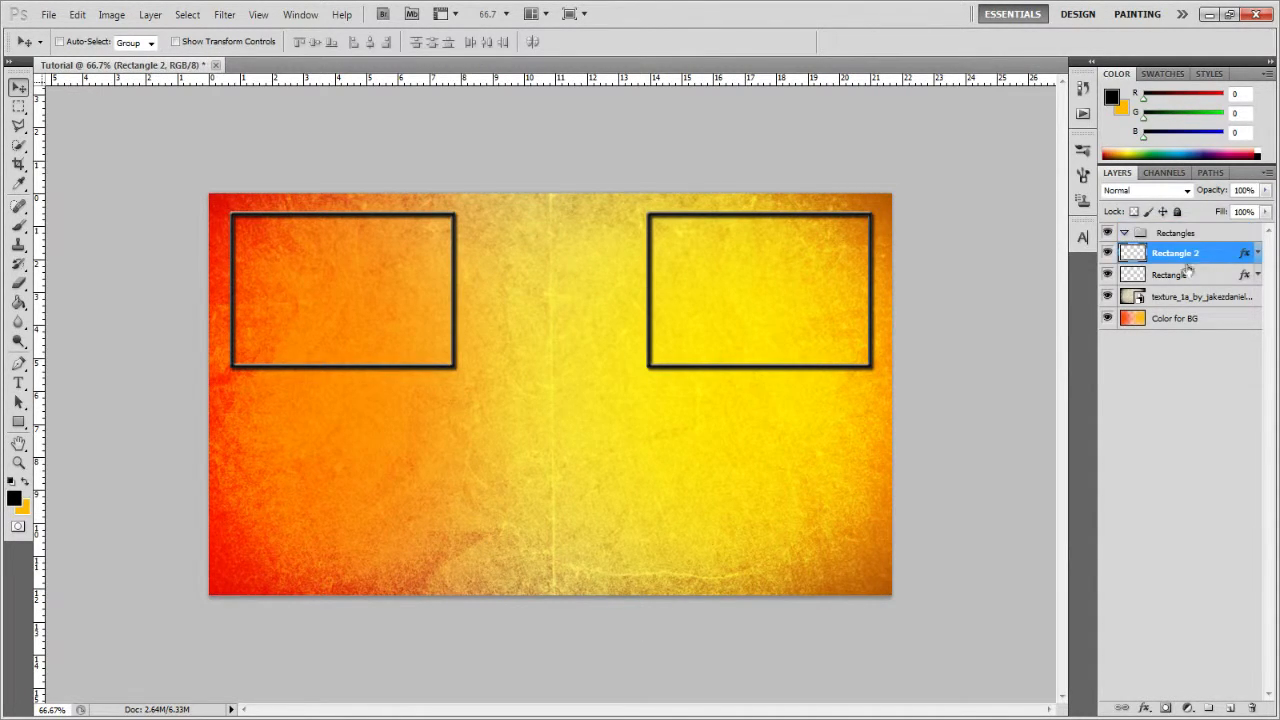
pyautogui.keyDown('shift'); pyautogui.click(1181, 273); pyautogui.keyUp('shift')
pyautogui.click(1181, 256)
pyautogui.keyDown('shift'); pyautogui.click(1183, 275); pyautogui.keyUp('shift')
pyautogui.moveTo(1183, 272); pyautogui.dragTo(1176, 238)
pyautogui.click(1124, 232)
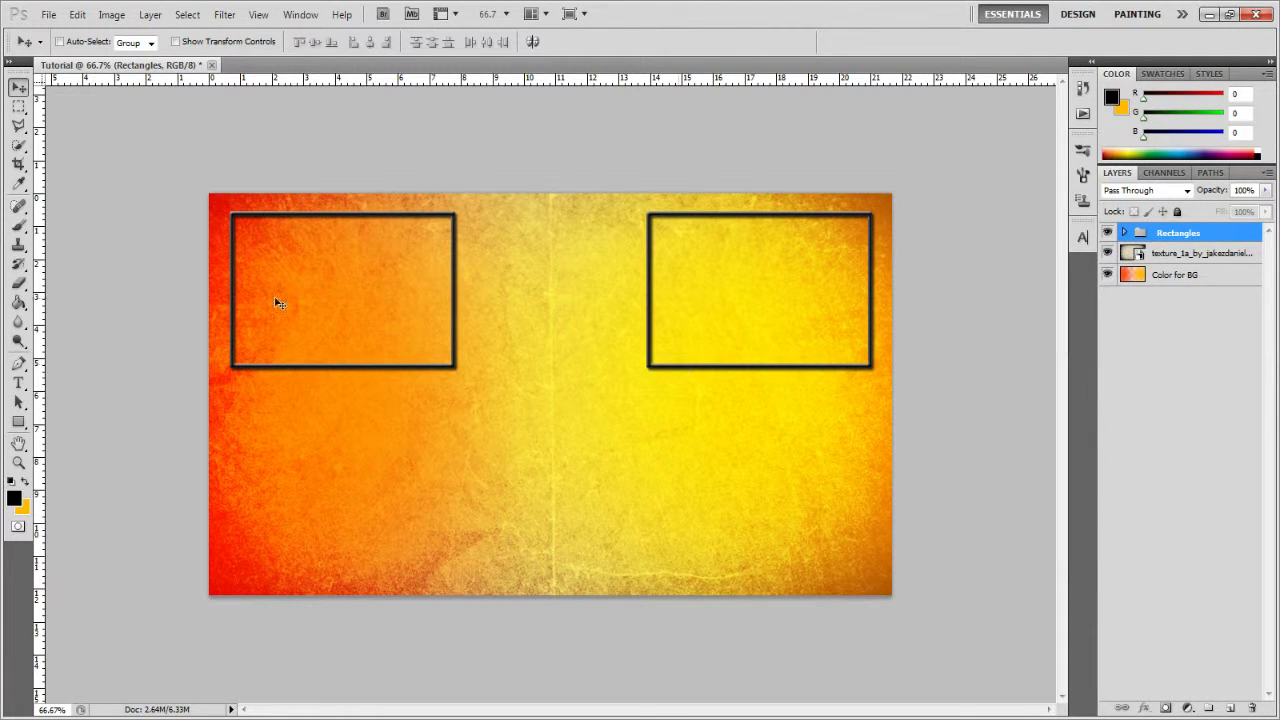
# - Rasterize the texture smart object layer so it can be edited with the Eraser
pyautogui.click(1124, 232)
pyautogui.click(1123, 276)
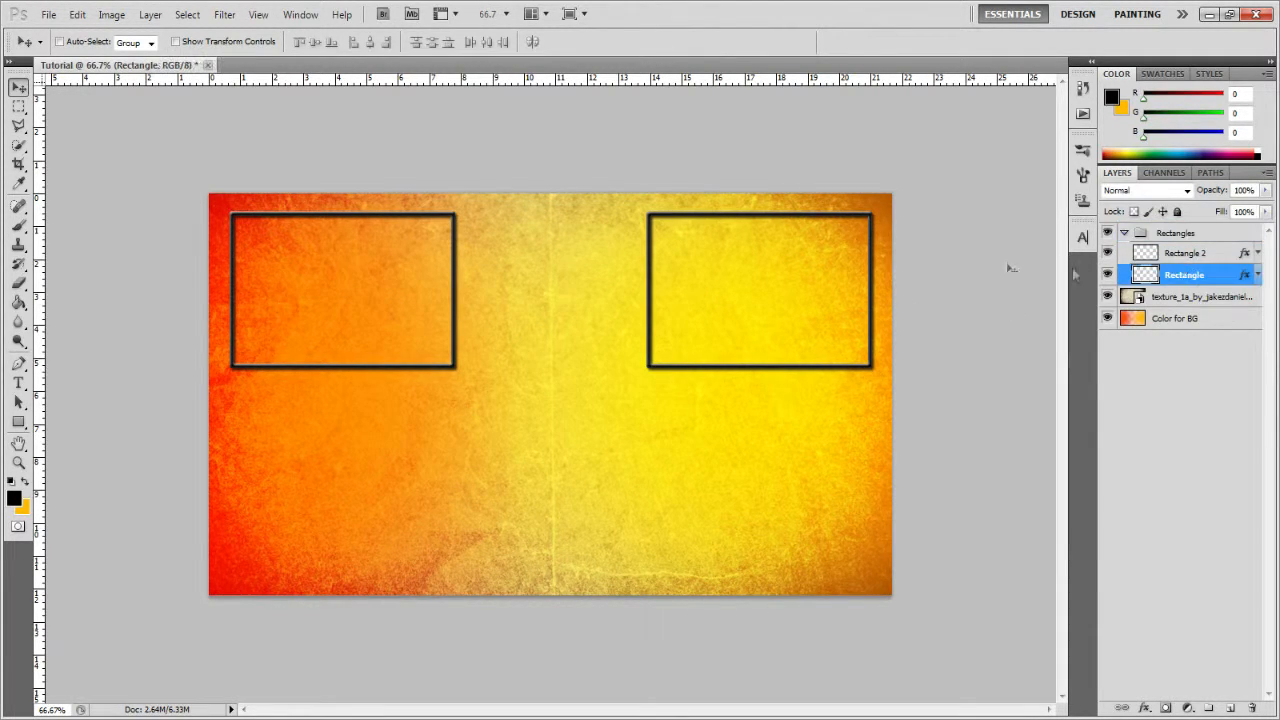
pyautogui.scroll(5, 300, 270)
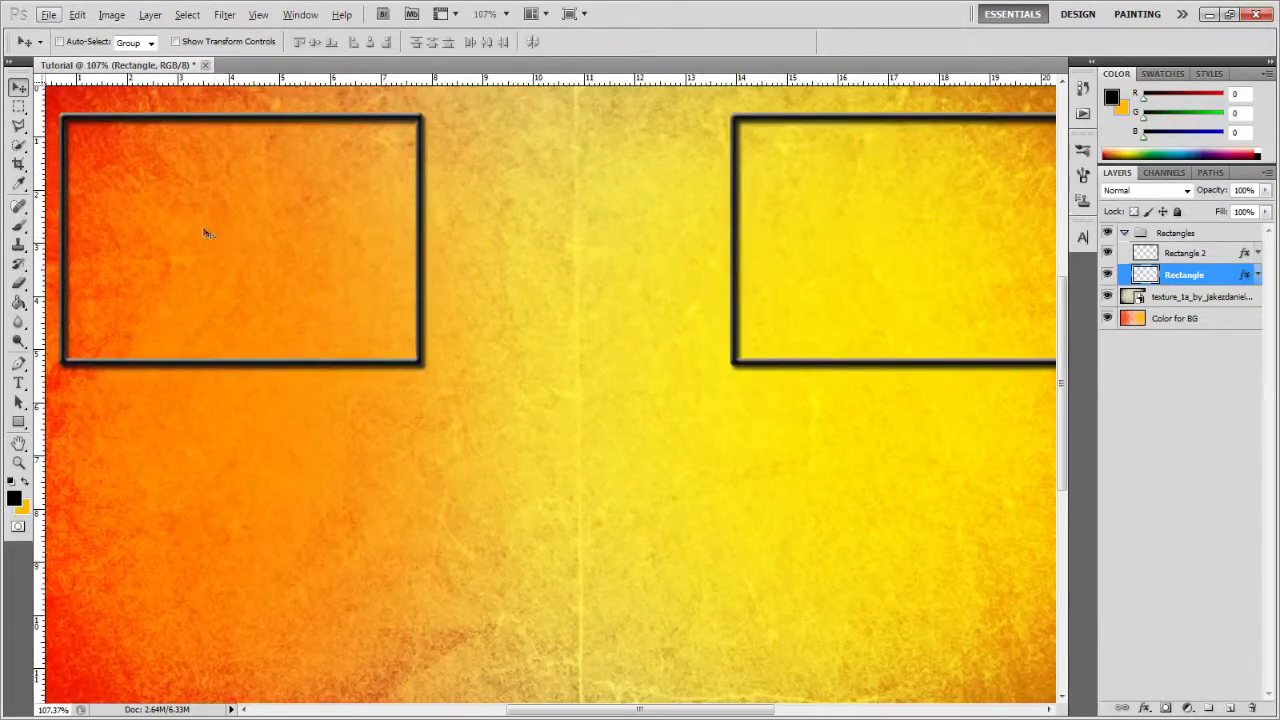
pyautogui.scroll(3, 206, 229)
pyautogui.moveTo(706, 710); pyautogui.dragTo(657, 710)
pyautogui.press('b')
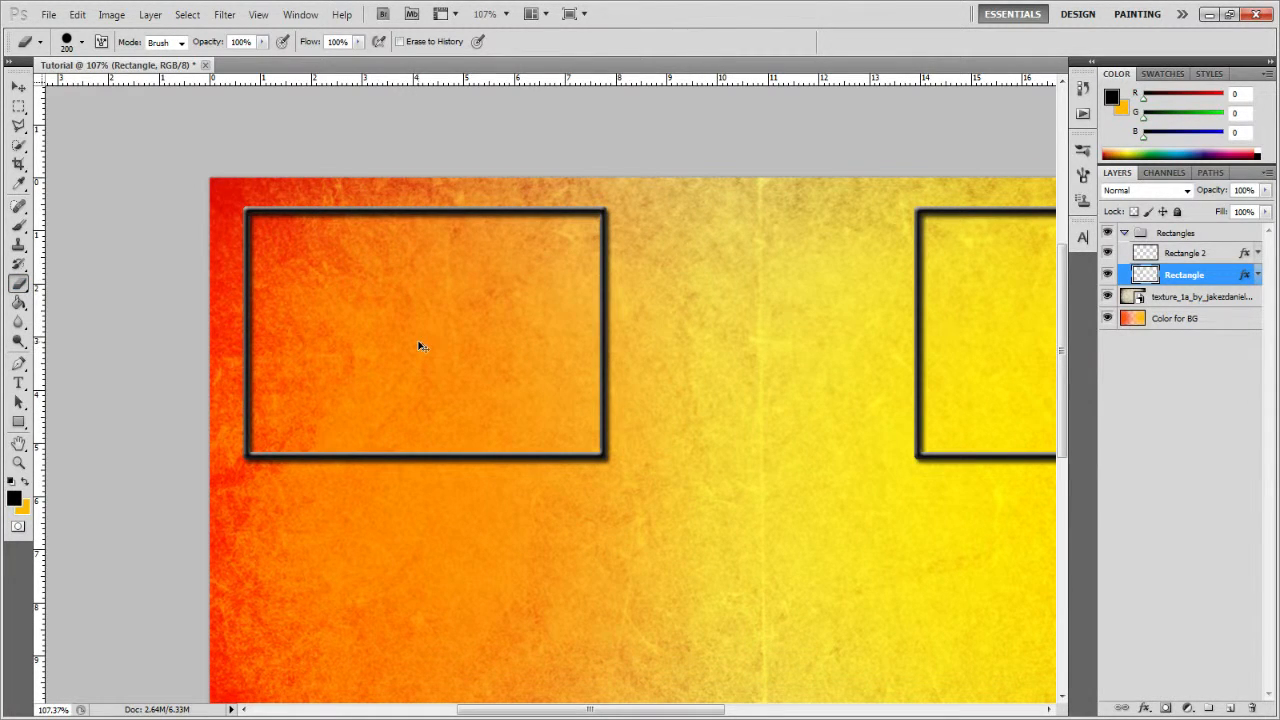
pyautogui.hotkey('alt', 'shift', ']')
pyautogui.hotkey('alt', ']')
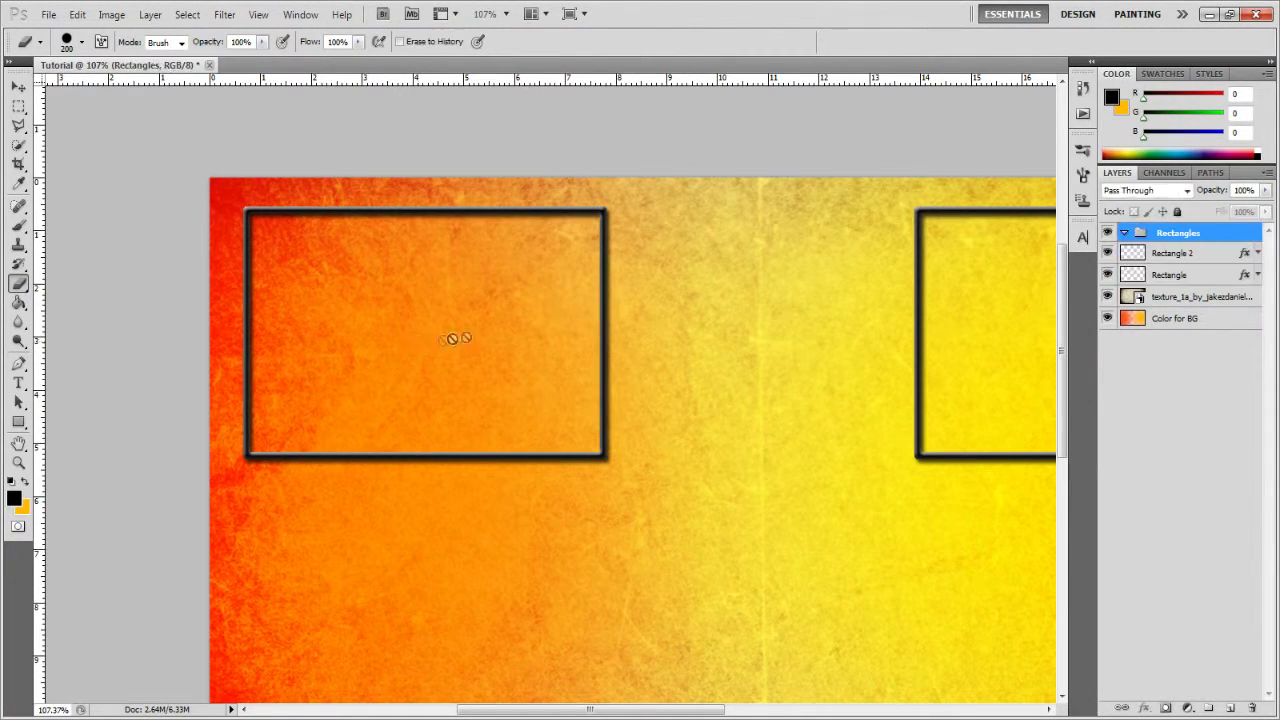
pyautogui.click(1229, 400)
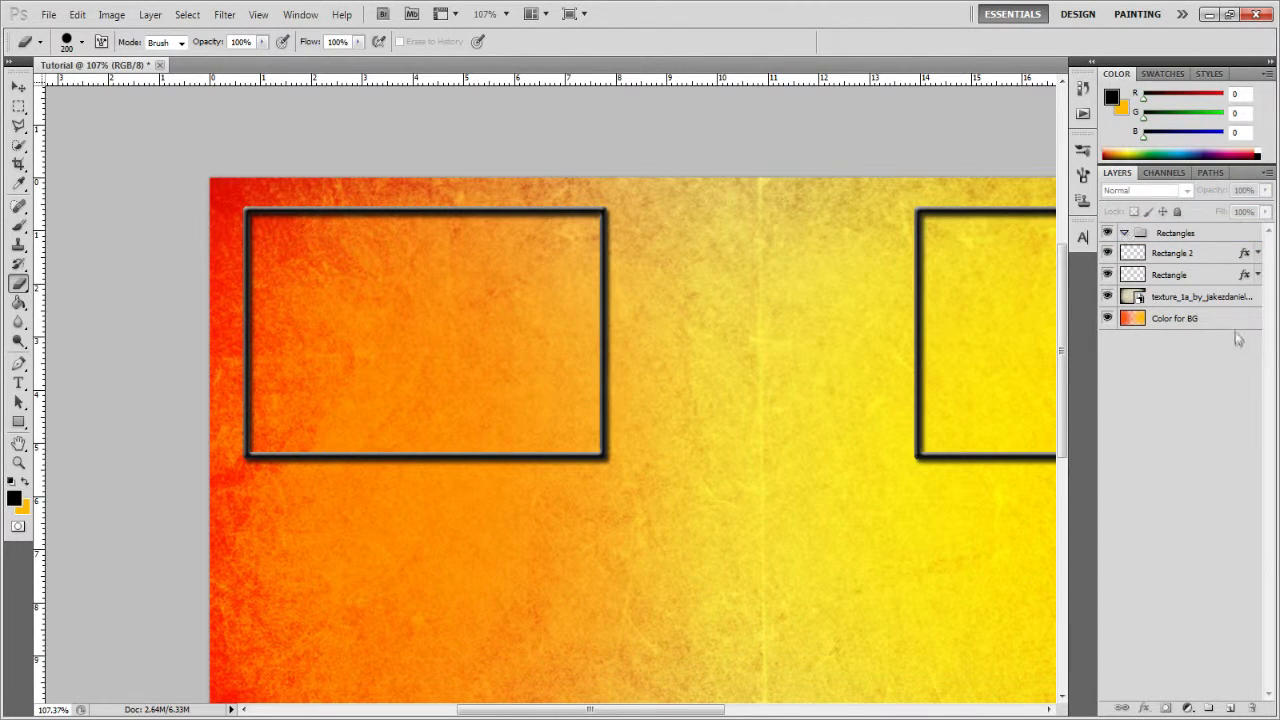
pyautogui.click(1190, 300)
pyautogui.click(423, 331)
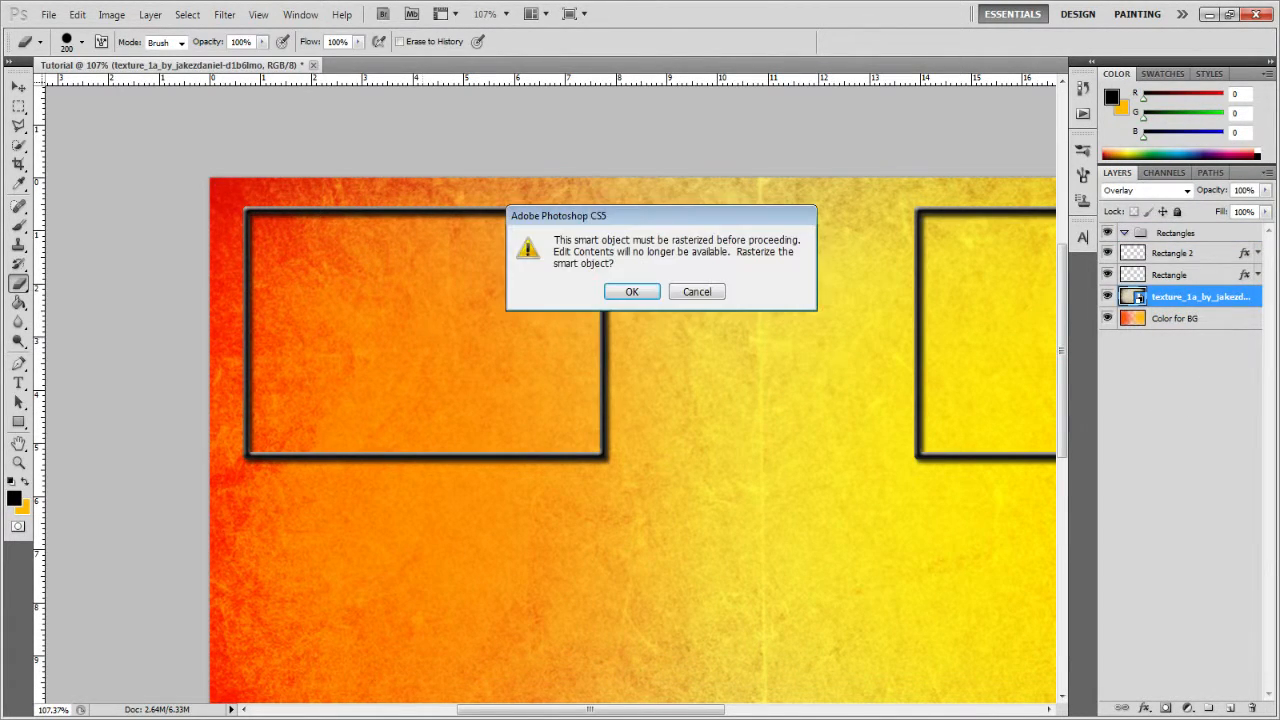
pyautogui.press('Return')
# - Erase the texture layer inside the left frame, using smaller brush sizes toward the frame's edges
pyautogui.moveTo(468, 322)
pyautogui.mouseDown()
pyautogui.moveTo(445, 340)
pyautogui.moveTo(395, 336)
pyautogui.moveTo(401, 355)
pyautogui.mouseUp()
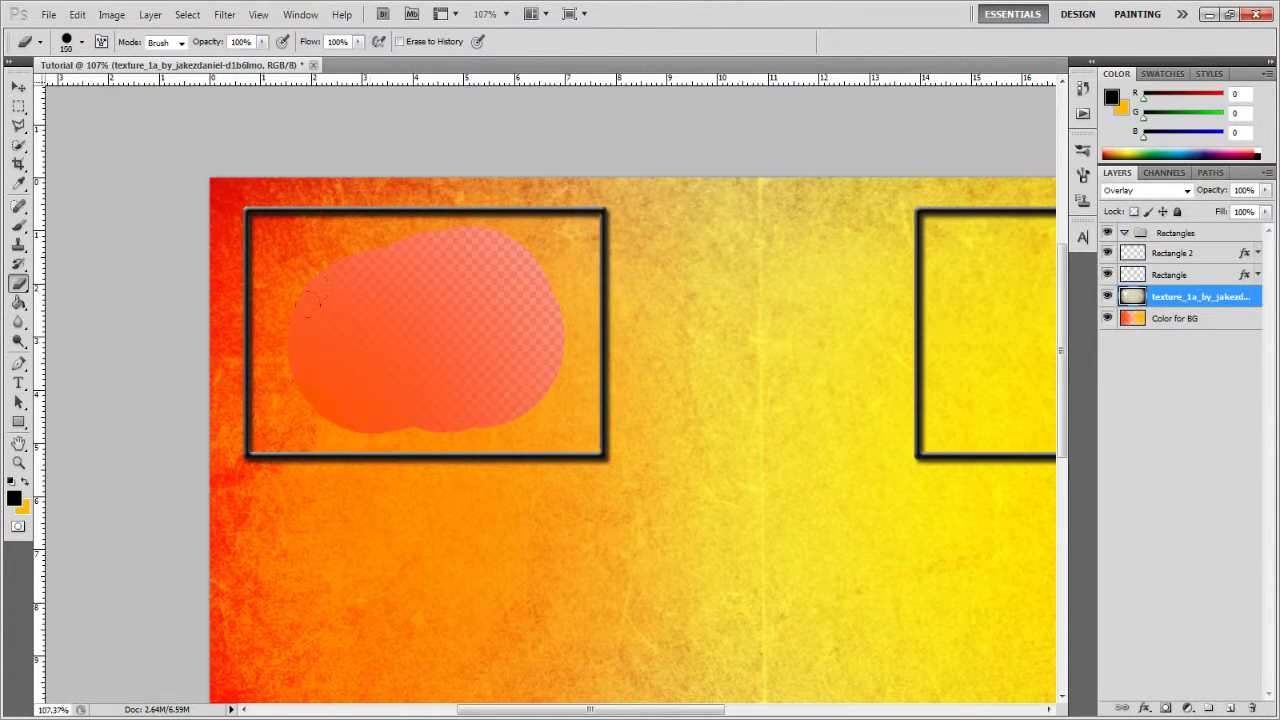
pyautogui.press('[')
pyautogui.press('[')
pyautogui.moveTo(330, 350)
pyautogui.mouseDown()
pyautogui.moveTo(300, 372)
pyautogui.moveTo(295, 400)
pyautogui.moveTo(330, 410)
pyautogui.moveTo(517, 397)
pyautogui.moveTo(523, 303)
pyautogui.moveTo(500, 253)
pyautogui.moveTo(318, 266)
pyautogui.moveTo(280, 347)
pyautogui.moveTo(264, 290)
pyautogui.moveTo(274, 234)
pyautogui.moveTo(432, 232)
pyautogui.mouseUp()
pyautogui.moveTo(337, 401); pyautogui.dragTo(356, 402)
pyautogui.moveTo(508, 401)
pyautogui.mouseDown()
pyautogui.moveTo(536, 404)
pyautogui.moveTo(523, 395)
pyautogui.mouseUp()
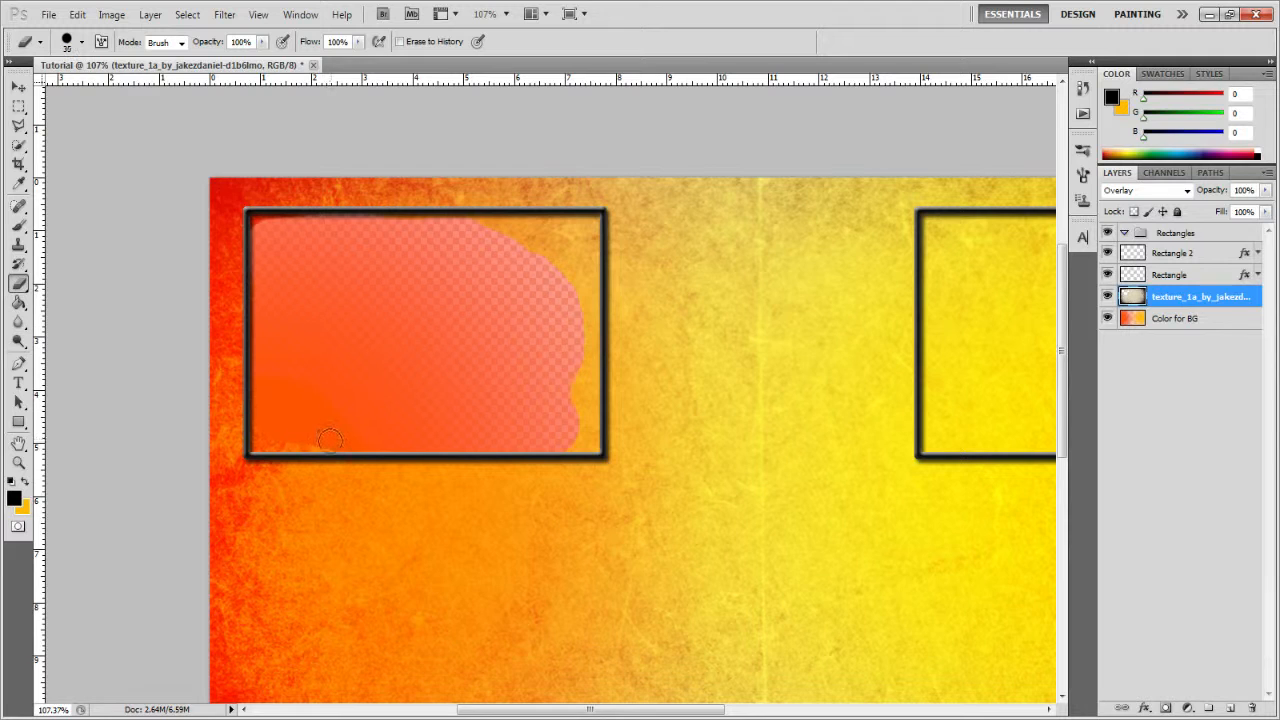
pyautogui.moveTo(259, 443)
pyautogui.mouseDown()
pyautogui.moveTo(585, 437)
pyautogui.moveTo(588, 330)
pyautogui.moveTo(550, 230)
pyautogui.moveTo(400, 225)
pyautogui.mouseUp()
pyautogui.moveTo(290, 226)
pyautogui.mouseDown()
pyautogui.moveTo(257, 229)
pyautogui.moveTo(562, 265)
pyautogui.moveTo(580, 440)
pyautogui.moveTo(585, 240)
pyautogui.moveTo(425, 222)
pyautogui.mouseUp()
pyautogui.hotkey('ctrl', 'z')
pyautogui.moveTo(545, 245); pyautogui.dragTo(558, 256)
pyautogui.hotkey('alt', '[')
pyautogui.moveTo(420, 340)
pyautogui.mouseDown()
pyautogui.moveTo(480, 350)
pyautogui.moveTo(330, 300)
pyautogui.moveTo(500, 410)
pyautogui.moveTo(430, 440)
pyautogui.moveTo(255, 445)
pyautogui.moveTo(258, 362)
pyautogui.moveTo(360, 428)
pyautogui.moveTo(318, 432)
pyautogui.mouseUp()
pyautogui.hotkey('ctrl', 'z')
pyautogui.hotkey('alt', ']')
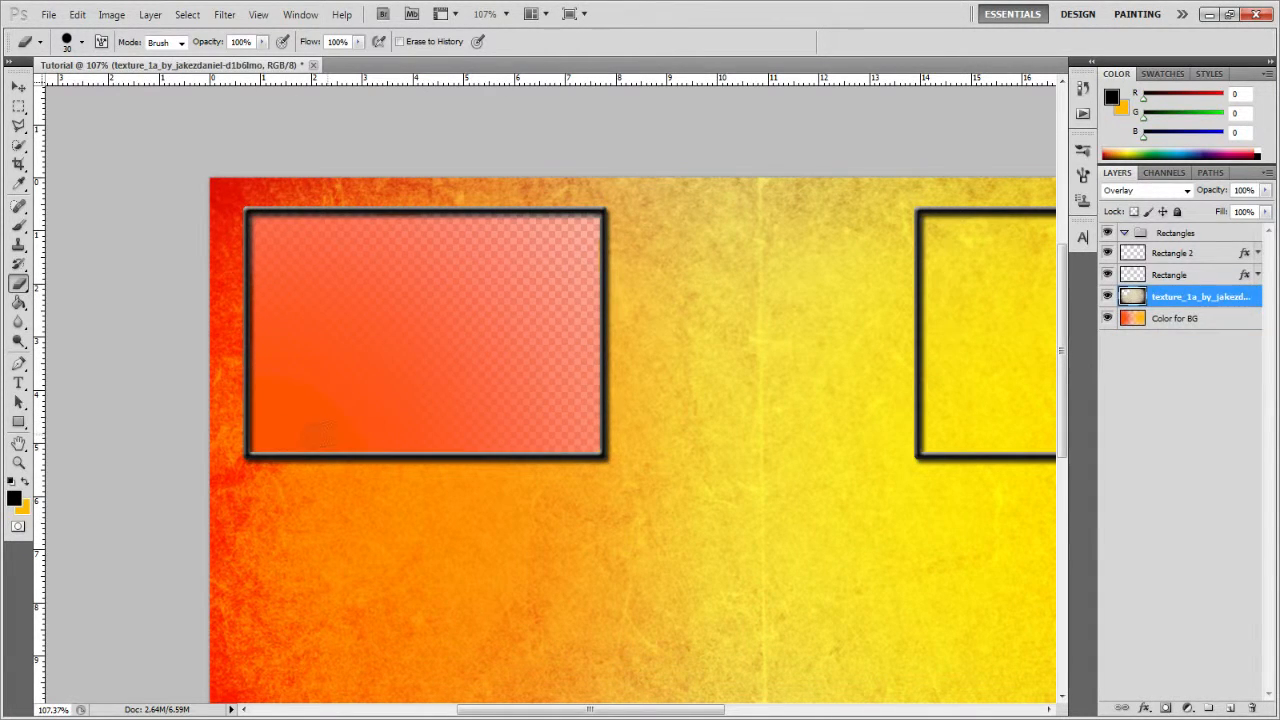
# - Erase the Color for BG layer inside the left frame, leaving its interior transparent
pyautogui.hotkey('alt', '[')
pyautogui.moveTo(400, 345)
pyautogui.mouseDown()
pyautogui.moveTo(305, 392)
pyautogui.moveTo(255, 443)
pyautogui.moveTo(260, 226)
pyautogui.moveTo(590, 226)
pyautogui.moveTo(586, 438)
pyautogui.moveTo(380, 440)
pyautogui.moveTo(290, 330)
pyautogui.moveTo(525, 250)
pyautogui.mouseUp()
pyautogui.moveTo(366, 303)
pyautogui.mouseDown()
pyautogui.moveTo(400, 405)
pyautogui.moveTo(530, 415)
pyautogui.moveTo(573, 258)
pyautogui.moveTo(530, 395)
pyautogui.moveTo(503, 362)
pyautogui.moveTo(525, 295)
pyautogui.moveTo(345, 262)
pyautogui.mouseUp()
pyautogui.hotkey('alt', ']')
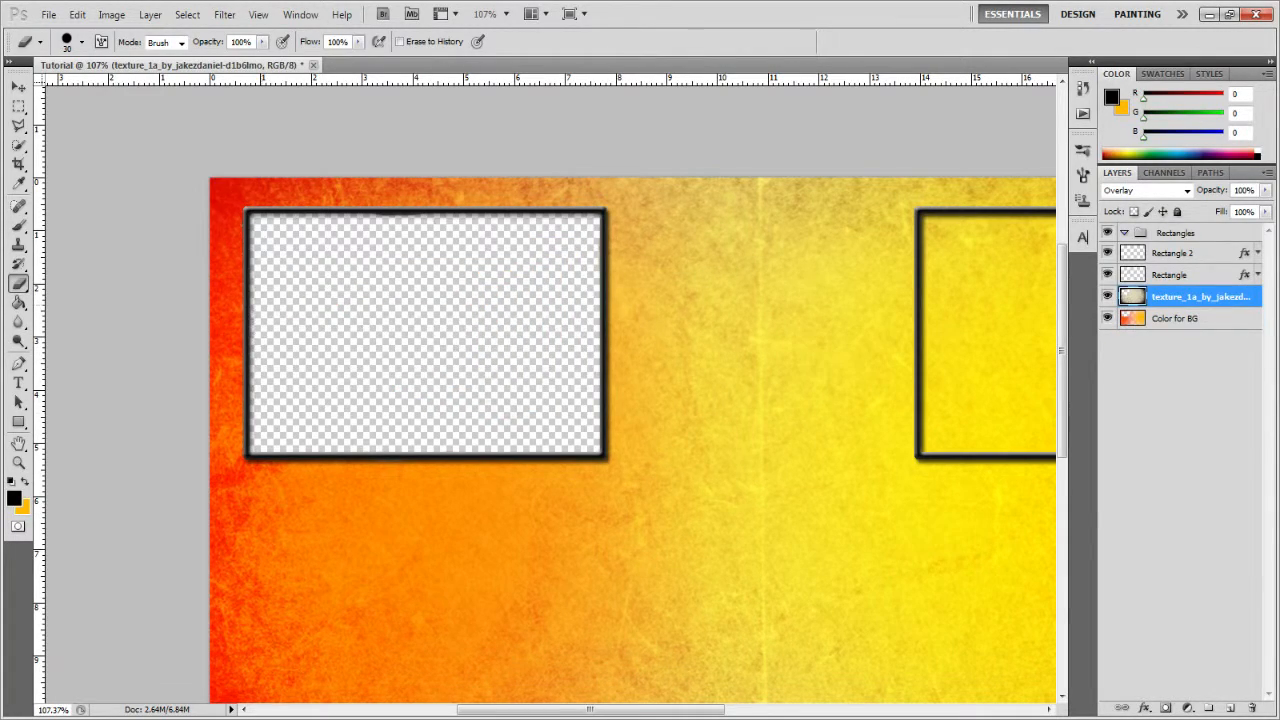
# - Erase the texture layer along the inner edges of the right frame
pyautogui.scroll(-3, 496, 387)
pyautogui.scroll(3, 990, 265)
pyautogui.moveTo(675, 709); pyautogui.dragTo(720, 709)
pyautogui.scroll(2, 600, 300)
pyautogui.moveTo(588, 298)
pyautogui.mouseDown()
pyautogui.moveTo(645, 425)
pyautogui.moveTo(444, 461)
pyautogui.moveTo(443, 258)
pyautogui.mouseUp()
pyautogui.hotkey('ctrl', 'z')
pyautogui.moveTo(449, 460); pyautogui.dragTo(532, 457)
pyautogui.scroll(6, 590, 452)
pyautogui.moveTo(436, 471); pyautogui.dragTo(596, 466)
pyautogui.scroll(-2, 560, 440)
pyautogui.scroll(-1, 552, 404)
pyautogui.moveTo(294, 440)
pyautogui.mouseDown()
pyautogui.moveTo(293, 313)
pyautogui.moveTo(352, 180)
pyautogui.moveTo(886, 178)
pyautogui.moveTo(938, 232)
pyautogui.mouseUp()
pyautogui.scroll(3, 294, 318)
pyautogui.scroll(-1, 600, 400)
pyautogui.moveTo(935, 555)
pyautogui.mouseDown()
pyautogui.moveTo(465, 545)
pyautogui.moveTo(930, 524)
pyautogui.moveTo(926, 188)
pyautogui.moveTo(826, 292)
pyautogui.mouseUp()
pyautogui.hotkey('ctrl', 'alt', 'z')
pyautogui.hotkey('ctrl', 'alt', 'z')
pyautogui.hotkey('ctrl', 'alt', 'z')
pyautogui.moveTo(929, 205)
pyautogui.mouseDown()
pyautogui.moveTo(928, 175)
pyautogui.moveTo(788, 145)
pyautogui.moveTo(828, 175)
pyautogui.moveTo(738, 149)
pyautogui.mouseUp()
pyautogui.moveTo(888, 195)
pyautogui.mouseDown()
pyautogui.moveTo(735, 220)
pyautogui.moveTo(765, 125)
pyautogui.mouseUp()
pyautogui.hotkey('ctrl', 'alt', 'z')
pyautogui.hotkey('ctrl', 'alt', 'z')
pyautogui.hotkey('ctrl', 'alt', 'z')
# - Erase the remaining texture in the middle of the right frame with a larger eraser brush
pyautogui.moveTo(377, 543)
pyautogui.mouseDown()
pyautogui.moveTo(895, 538)
pyautogui.moveTo(928, 376)
pyautogui.moveTo(933, 136)
pyautogui.moveTo(709, 153)
pyautogui.moveTo(295, 147)
pyautogui.moveTo(295, 513)
pyautogui.moveTo(420, 485)
pyautogui.mouseUp()
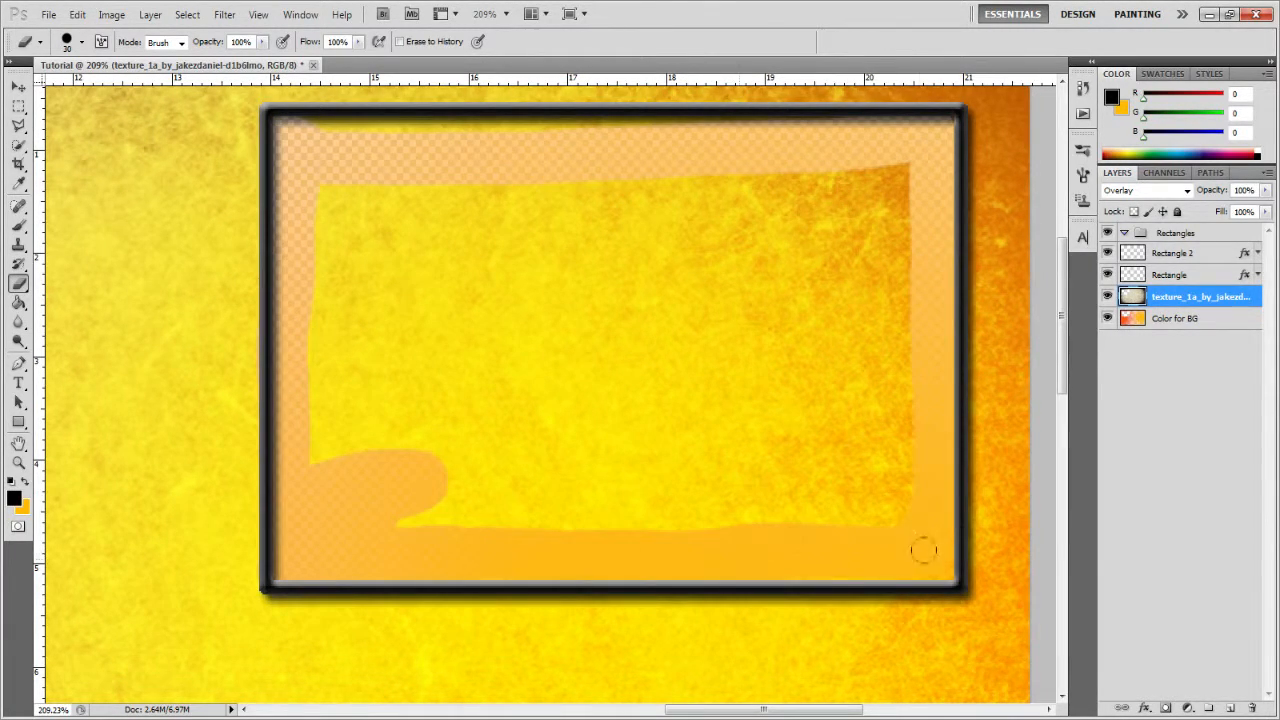
pyautogui.press('[')
pyautogui.press('[')
pyautogui.press(']')
pyautogui.press(']')
pyautogui.press(']')
pyautogui.press(']')
pyautogui.moveTo(875, 172)
pyautogui.mouseDown()
pyautogui.moveTo(885, 230)
pyautogui.moveTo(710, 505)
pyautogui.moveTo(450, 450)
pyautogui.moveTo(830, 390)
pyautogui.moveTo(735, 250)
pyautogui.moveTo(335, 230)
pyautogui.moveTo(640, 280)
pyautogui.moveTo(675, 325)
pyautogui.mouseUp()
# - Erase the central part of the Color for BG layer inside the right frame
pyautogui.click(1156, 323)
pyautogui.moveTo(728, 256)
pyautogui.mouseDown()
pyautogui.moveTo(525, 385)
pyautogui.moveTo(790, 440)
pyautogui.moveTo(320, 260)
pyautogui.moveTo(820, 200)
pyautogui.moveTo(910, 220)
pyautogui.moveTo(917, 197)
pyautogui.mouseUp()
pyautogui.press('[')
pyautogui.press('[')
pyautogui.press('[')
pyautogui.press('[')
pyautogui.press('[')
pyautogui.moveTo(940, 145)
pyautogui.mouseDown()
pyautogui.moveTo(940, 134)
pyautogui.moveTo(596, 128)
pyautogui.moveTo(282, 197)
pyautogui.moveTo(273, 391)
pyautogui.mouseUp()
pyautogui.hotkey('ctrl', 'z')
pyautogui.scroll(3, 790, 210)
pyautogui.press('x')
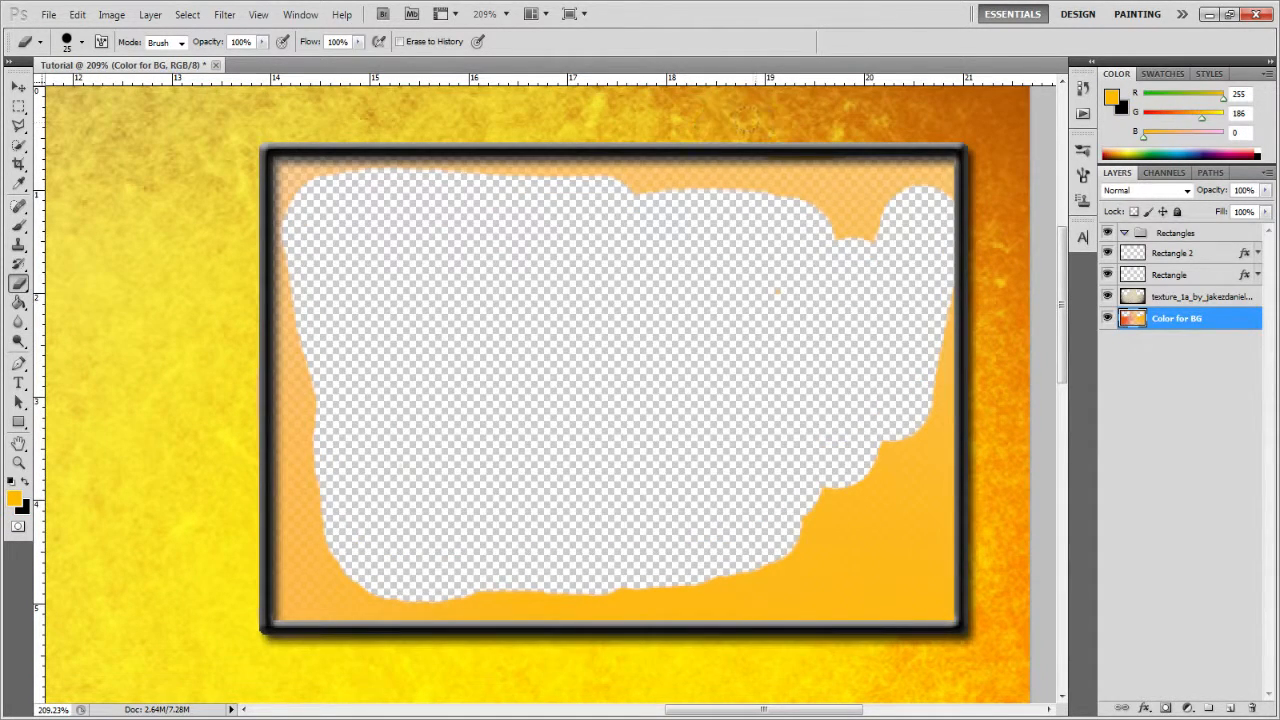
pyautogui.press('b')
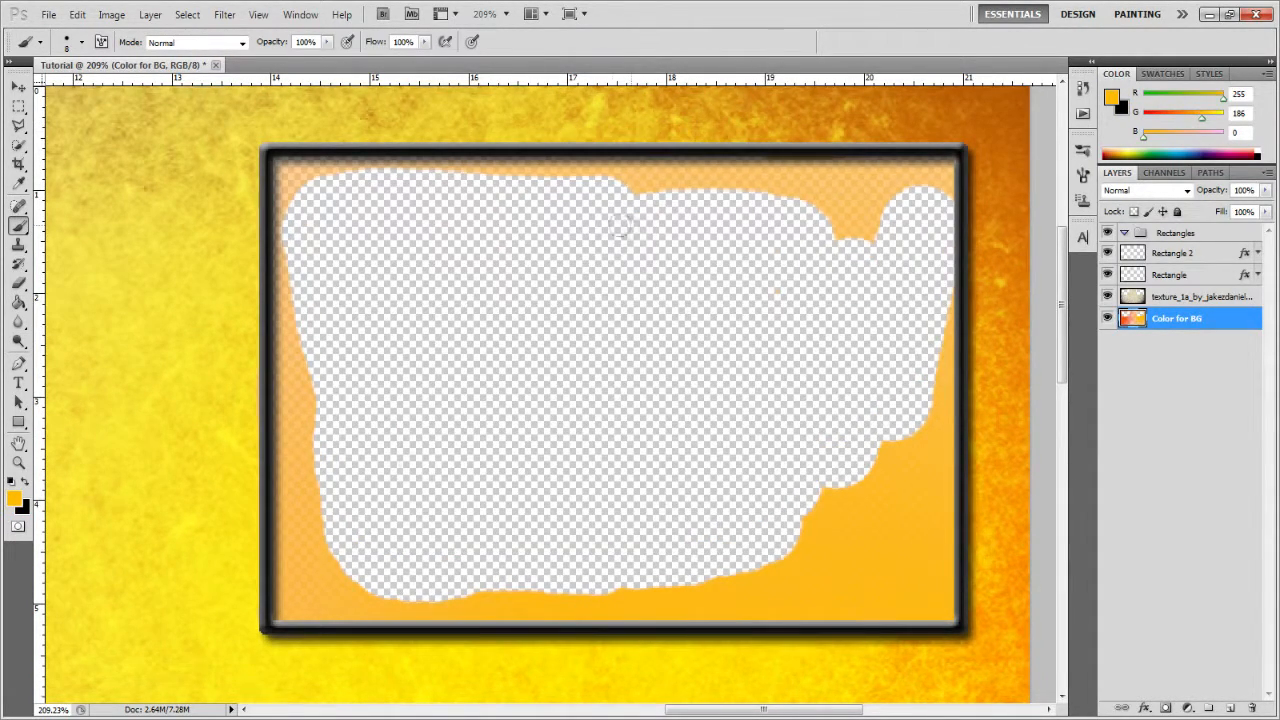
pyautogui.scroll(3, 620, 233)
pyautogui.press('e')
# - Erase the remaining background along the right frame's inner edges so its whole interior is transparent
pyautogui.moveTo(705, 220)
pyautogui.mouseDown()
pyautogui.moveTo(283, 212)
pyautogui.moveTo(291, 606)
pyautogui.moveTo(289, 372)
pyautogui.moveTo(293, 440)
pyautogui.mouseUp()
pyautogui.hotkey('ctrl', 'z')
pyautogui.moveTo(308, 488)
pyautogui.mouseDown()
pyautogui.moveTo(280, 633)
pyautogui.moveTo(323, 651)
pyautogui.moveTo(940, 654)
pyautogui.moveTo(951, 200)
pyautogui.moveTo(737, 214)
pyautogui.moveTo(766, 209)
pyautogui.moveTo(899, 258)
pyautogui.moveTo(845, 240)
pyautogui.moveTo(790, 345)
pyautogui.mouseUp()
pyautogui.press('[')
pyautogui.press(']')
pyautogui.moveTo(931, 360)
pyautogui.mouseDown()
pyautogui.moveTo(932, 463)
pyautogui.moveTo(925, 399)
pyautogui.moveTo(936, 589)
pyautogui.moveTo(881, 637)
pyautogui.moveTo(778, 642)
pyautogui.moveTo(309, 587)
pyautogui.moveTo(884, 594)
pyautogui.moveTo(852, 605)
pyautogui.moveTo(824, 530)
pyautogui.moveTo(790, 560)
pyautogui.mouseUp()
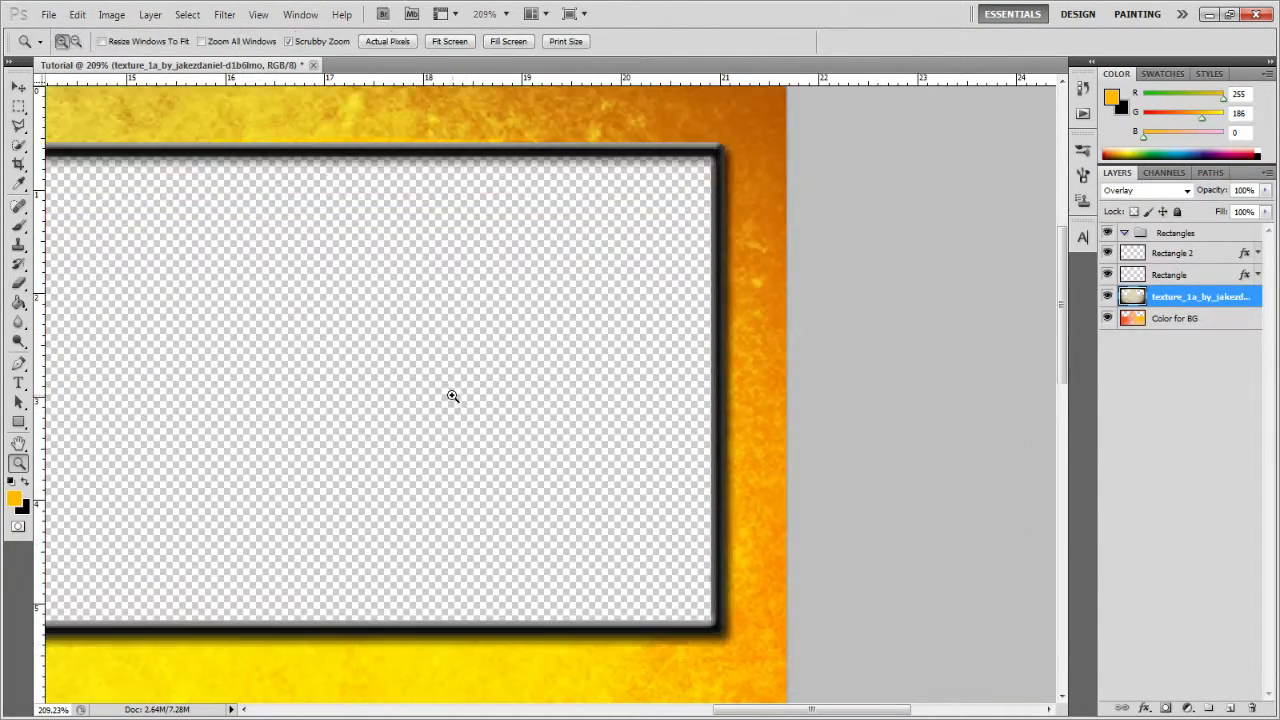
pyautogui.hotkey('ctrl', '0')
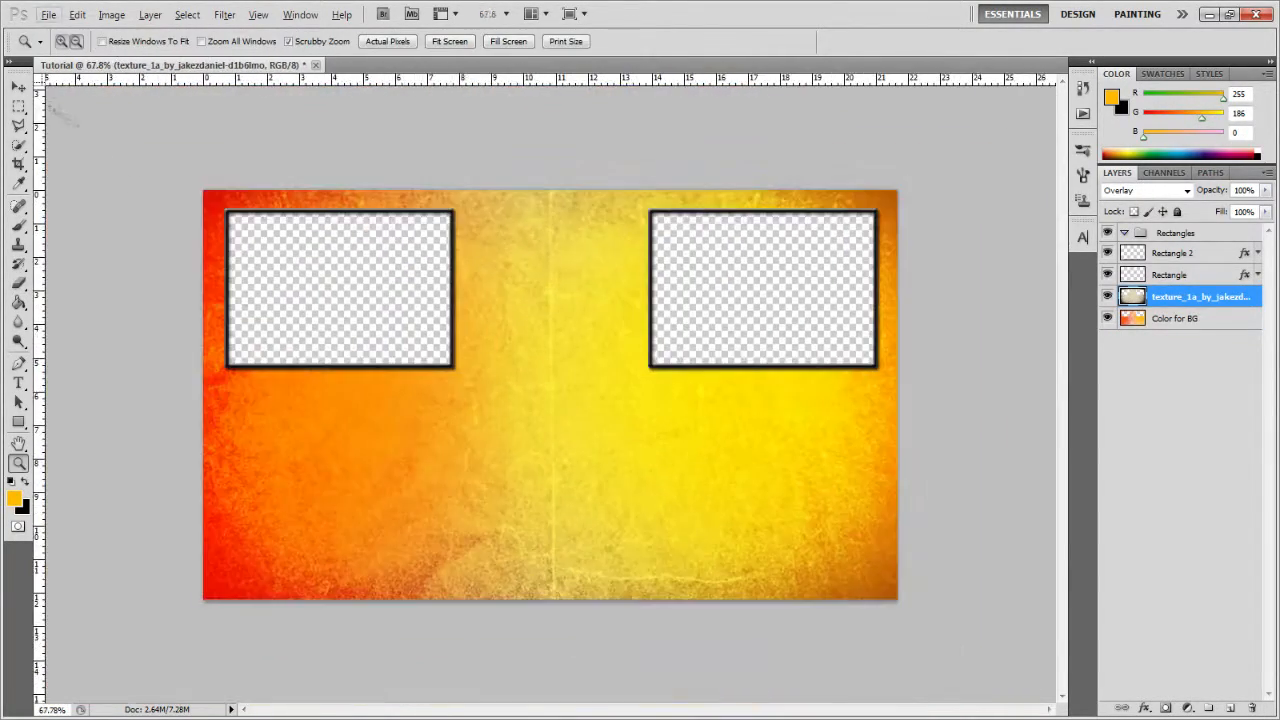
# - Reset the foreground and background colors to the default black and white and choose the Type tool
pyautogui.press('v')
pyautogui.press('d')
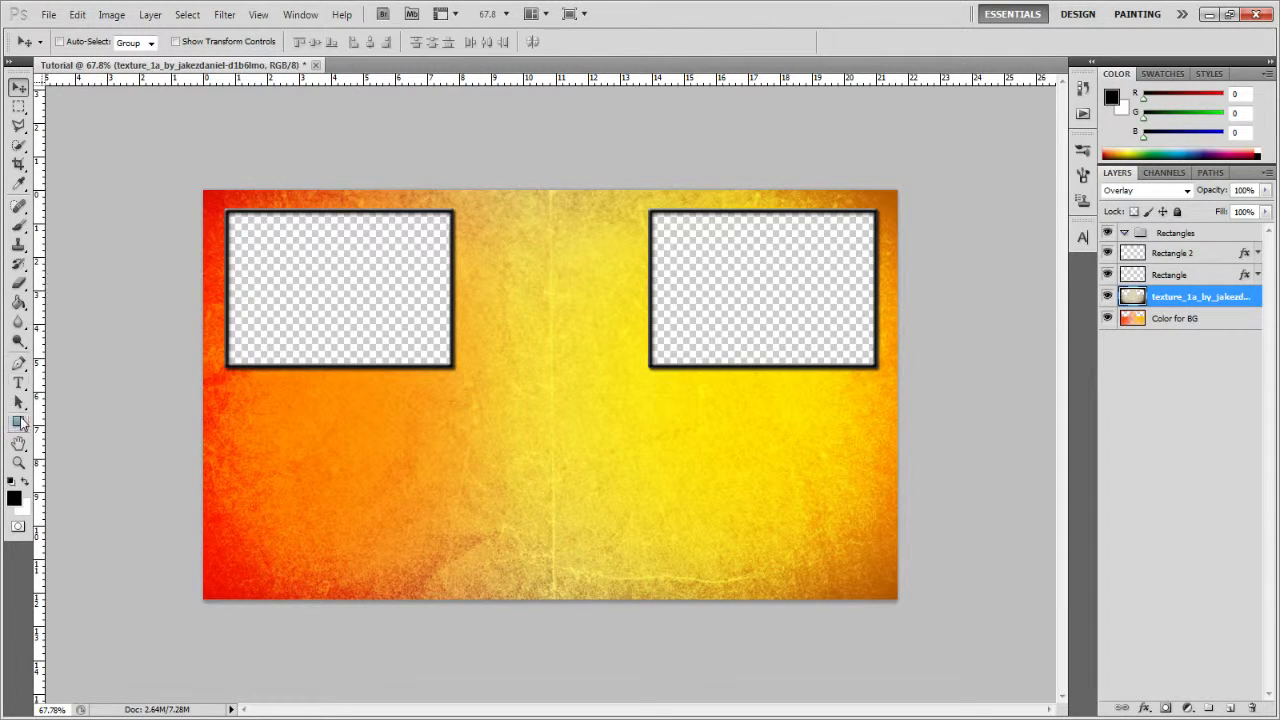
pyautogui.click(18, 364)
pyautogui.click(18, 400)
pyautogui.click(18, 383)
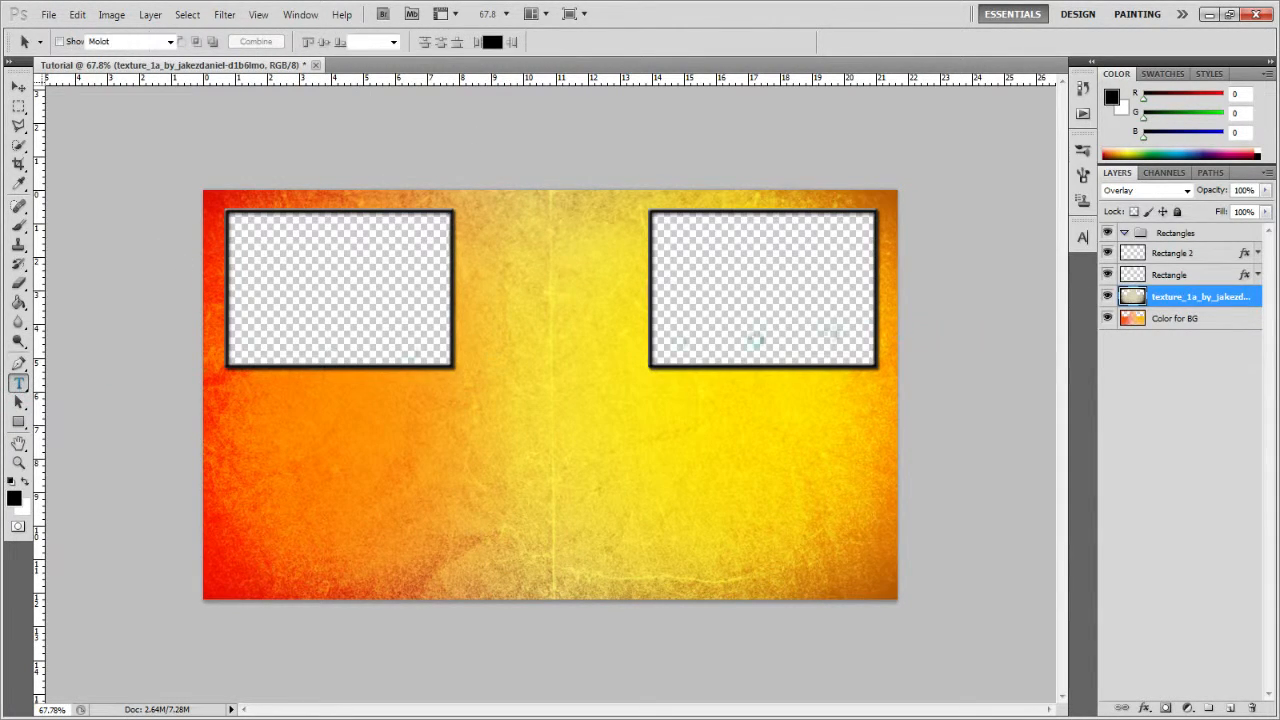
# - Move the Rectangle and Rectangle 2 layers into the Rectangles group and collapse it
pyautogui.keyDown('ctrl'); pyautogui.click(1180, 296); pyautogui.keyUp('ctrl')
pyautogui.click(1175, 274)
pyautogui.keyDown('shift'); pyautogui.click(1176, 253); pyautogui.keyUp('shift')
pyautogui.doubleClick(1176, 253)
pyautogui.keyDown('ctrl'); pyautogui.click(1211, 258); pyautogui.keyUp('ctrl')
pyautogui.keyDown('ctrl'); pyautogui.click(1202, 274); pyautogui.keyUp('ctrl')
pyautogui.keyDown('ctrl'); pyautogui.click(1203, 256); pyautogui.keyUp('ctrl')
pyautogui.moveTo(1203, 256); pyautogui.dragTo(1190, 236)
pyautogui.click(1125, 234)
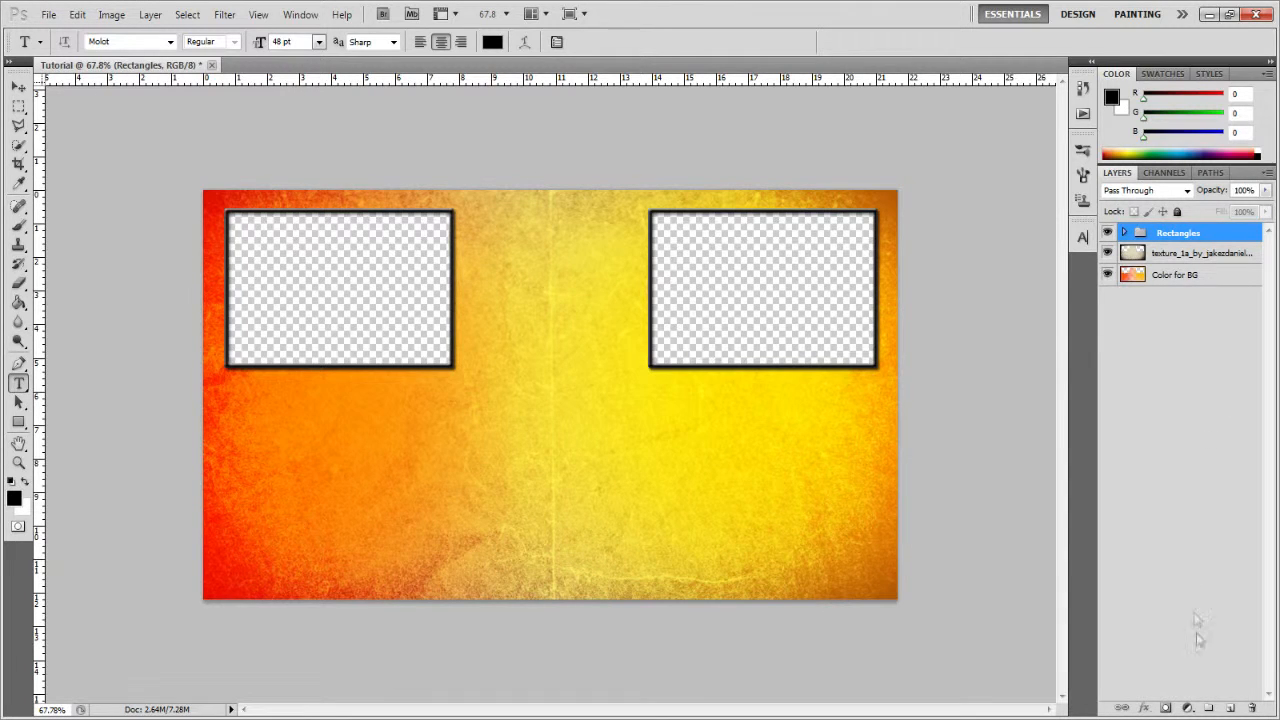
# - Create a new layer group above Rectangles and name it Text
pyautogui.click(1210, 708)
pyautogui.doubleClick(1172, 233)
pyautogui.press('b')
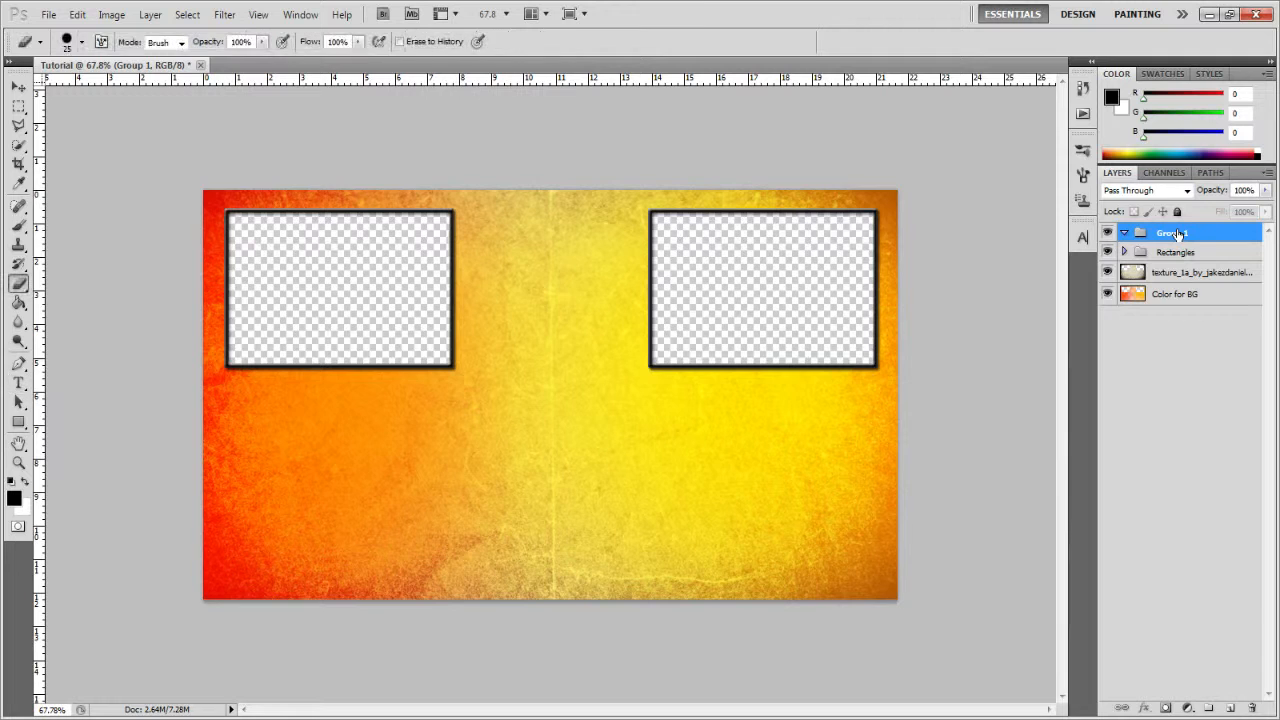
pyautogui.doubleClick(1176, 233)
pyautogui.press('BackSpace')
pyautogui.write('Text')
pyautogui.press('Return')
pyautogui.click(1177, 366)
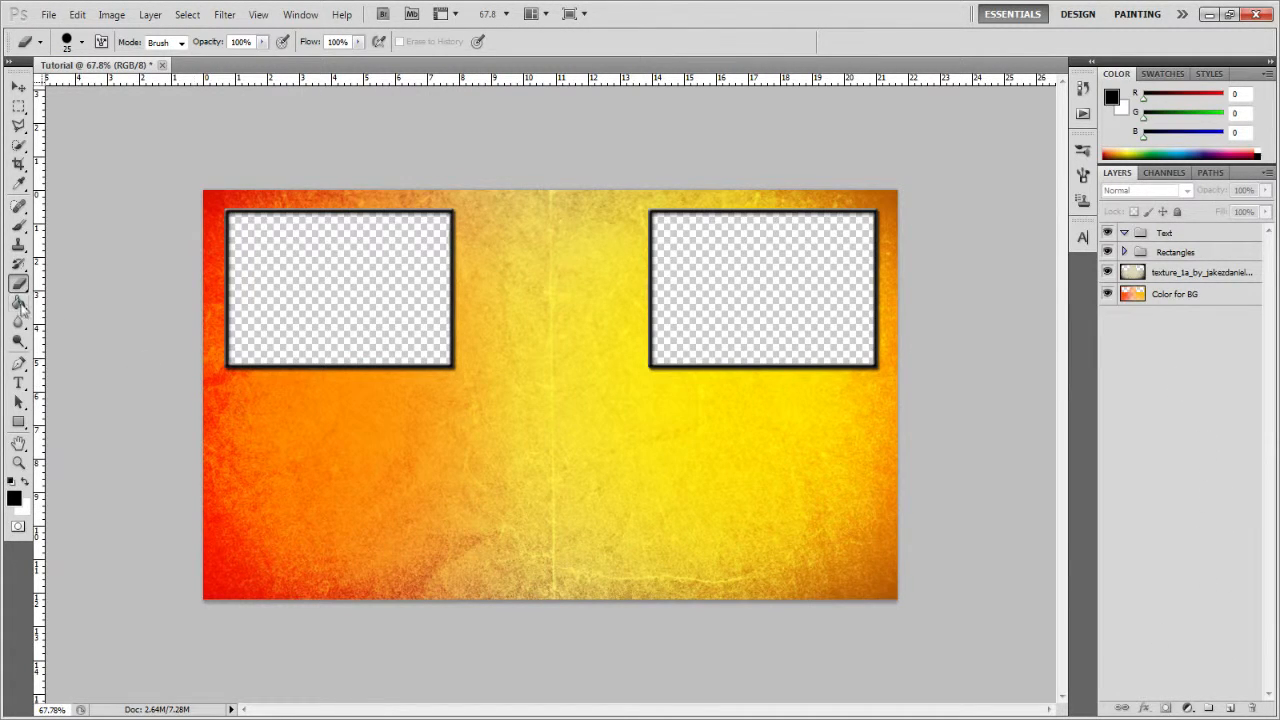
# - Start a 48 pt text line below the left frame and set its color to orange #ff5400
pyautogui.click(18, 363)
pyautogui.click(18, 383)
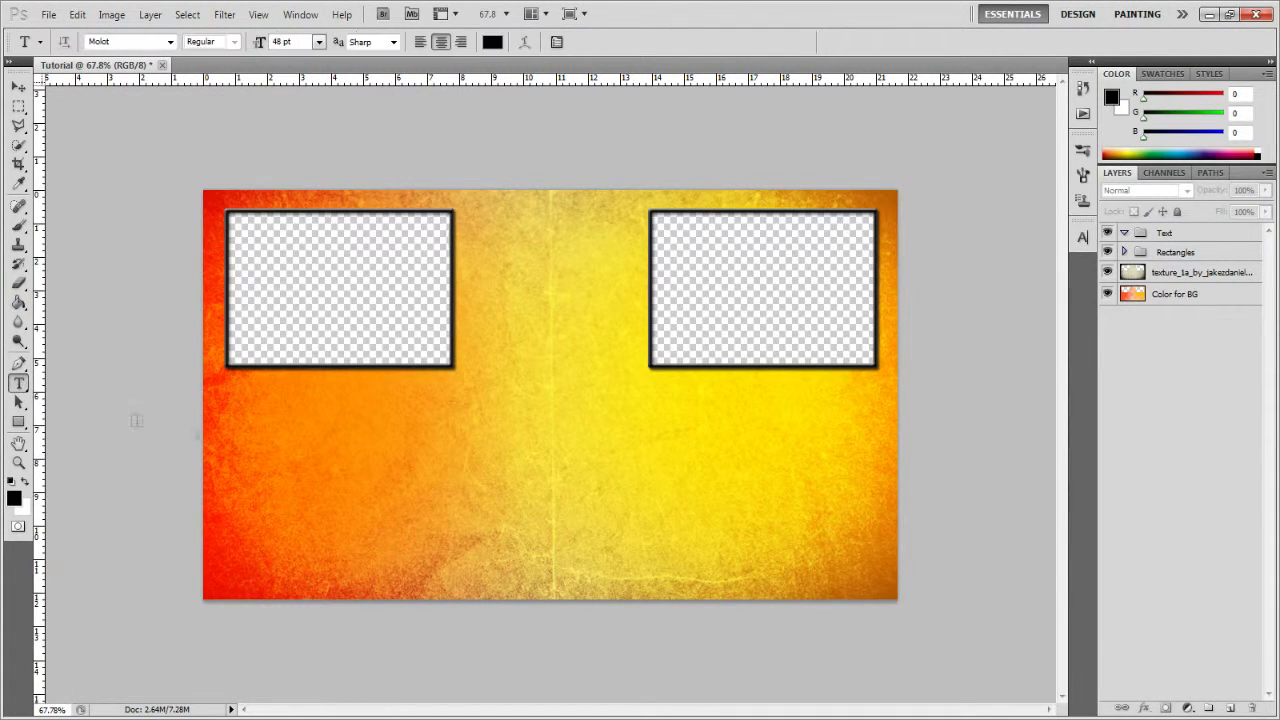
pyautogui.click(460, 446)
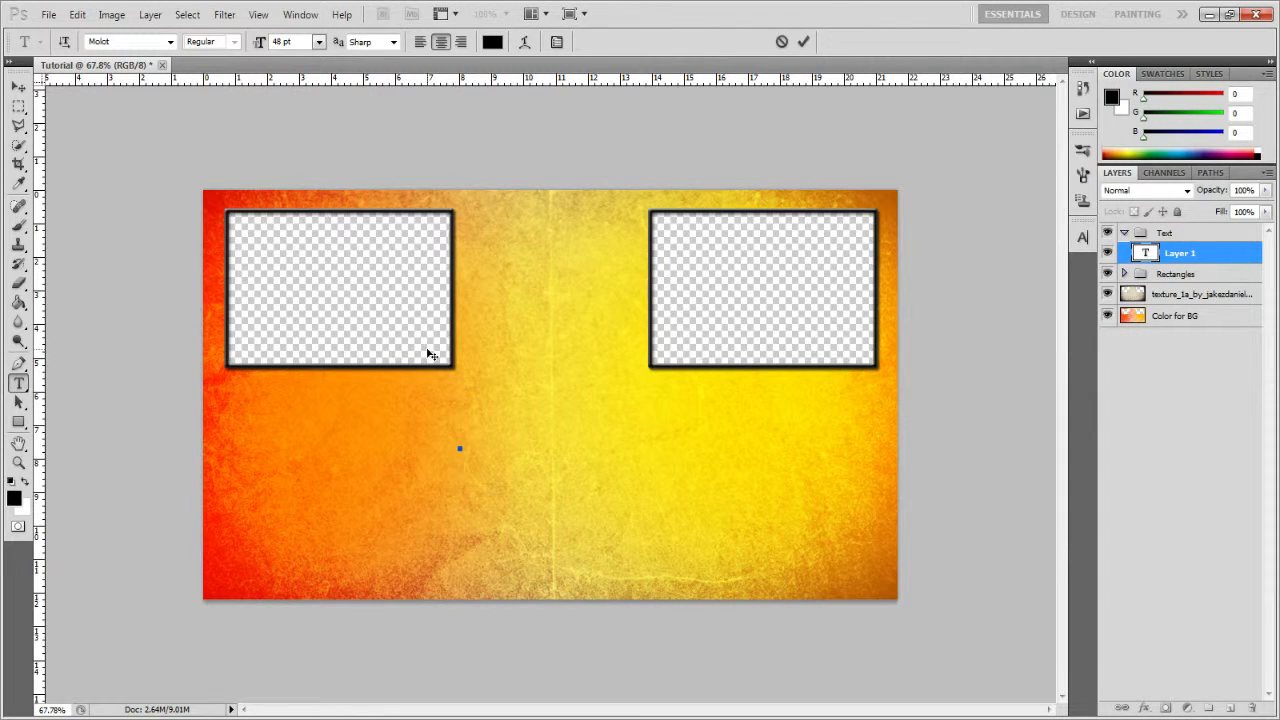
pyautogui.write('B')
pyautogui.press('BackSpace')
pyautogui.click(14, 499)
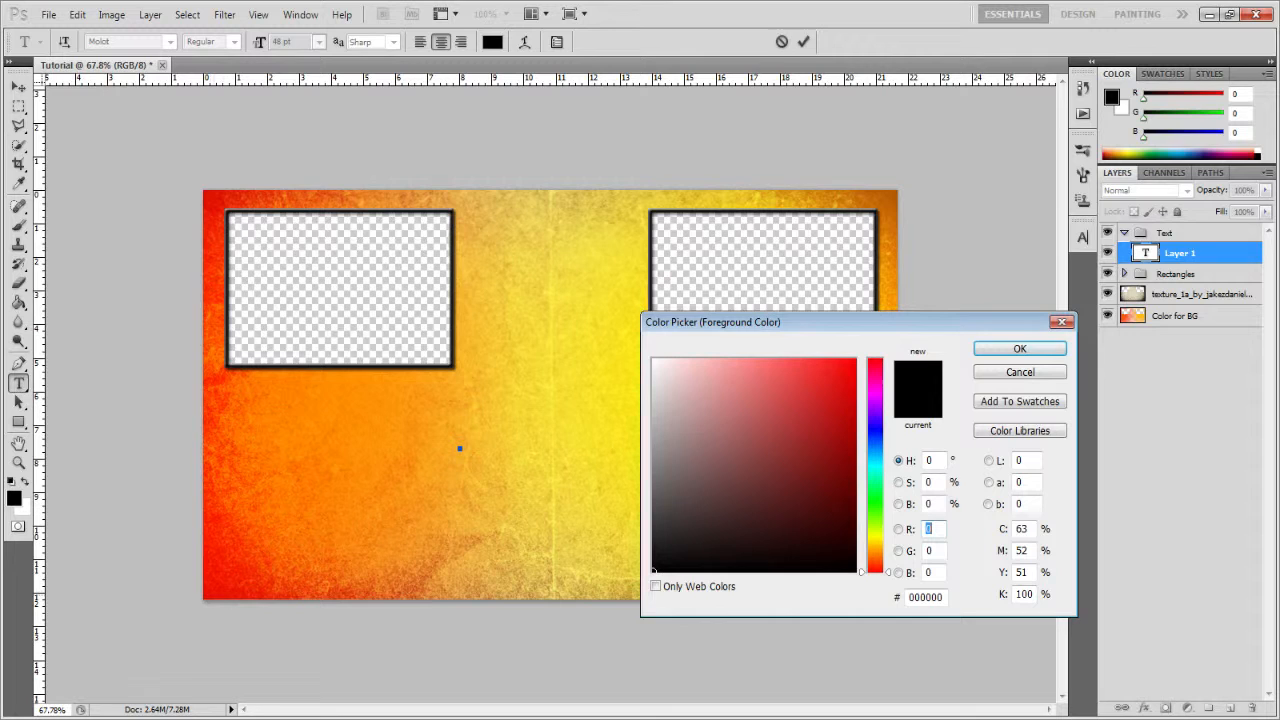
pyautogui.moveTo(875, 571); pyautogui.dragTo(875, 561)
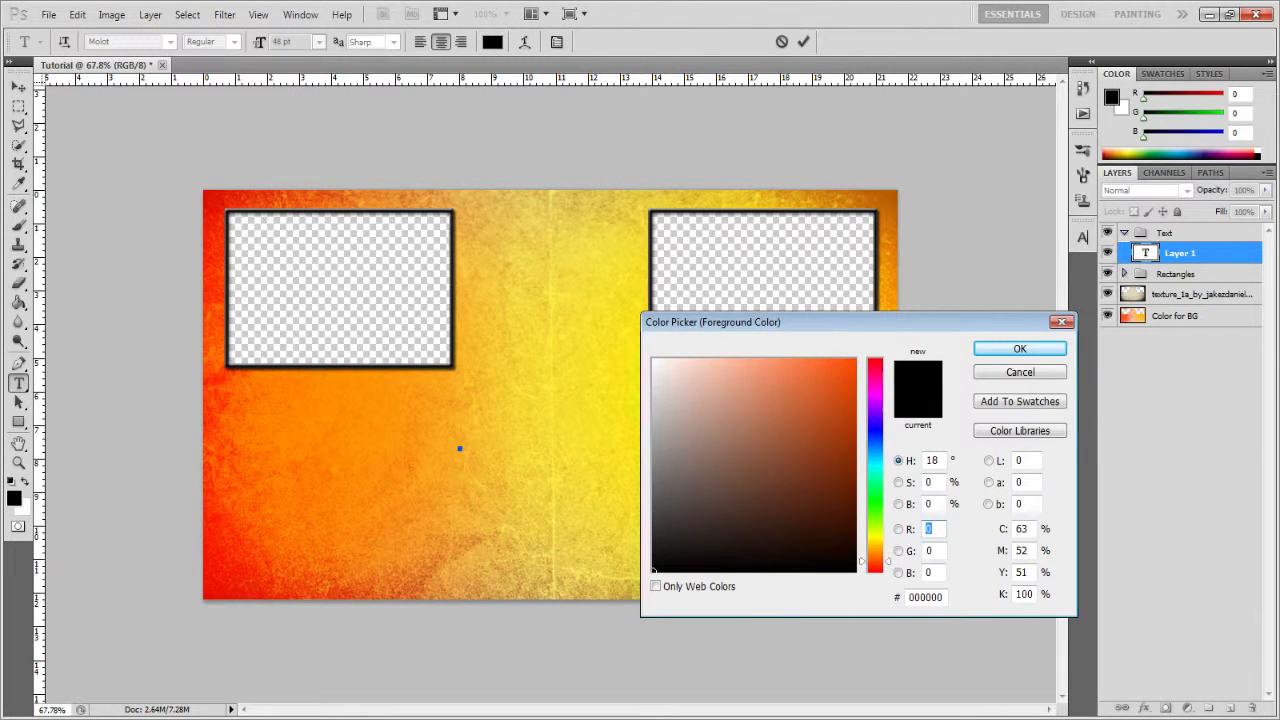
pyautogui.click(855, 359)
pyautogui.moveTo(875, 559); pyautogui.dragTo(875, 561)
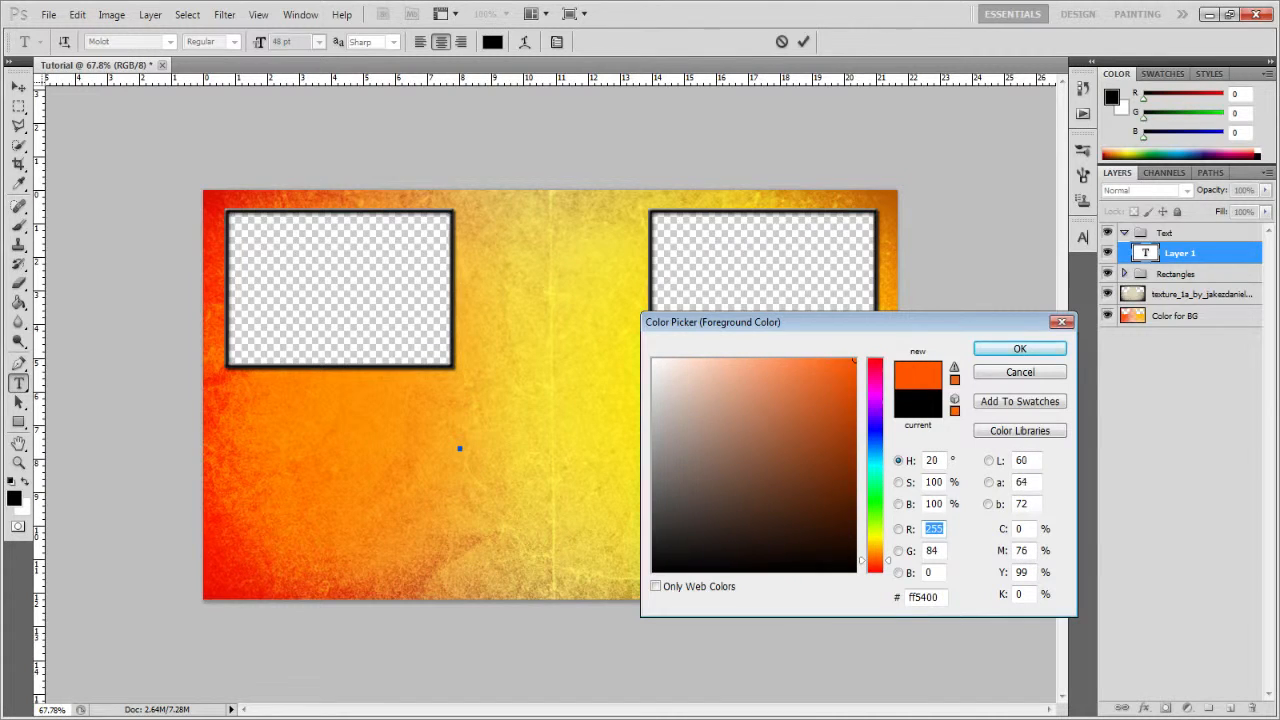
pyautogui.press('Return')
# - Enter BLAZEITUPGAMING as the text, correcting mistyped letters along the way
pyautogui.write('BLAZ')
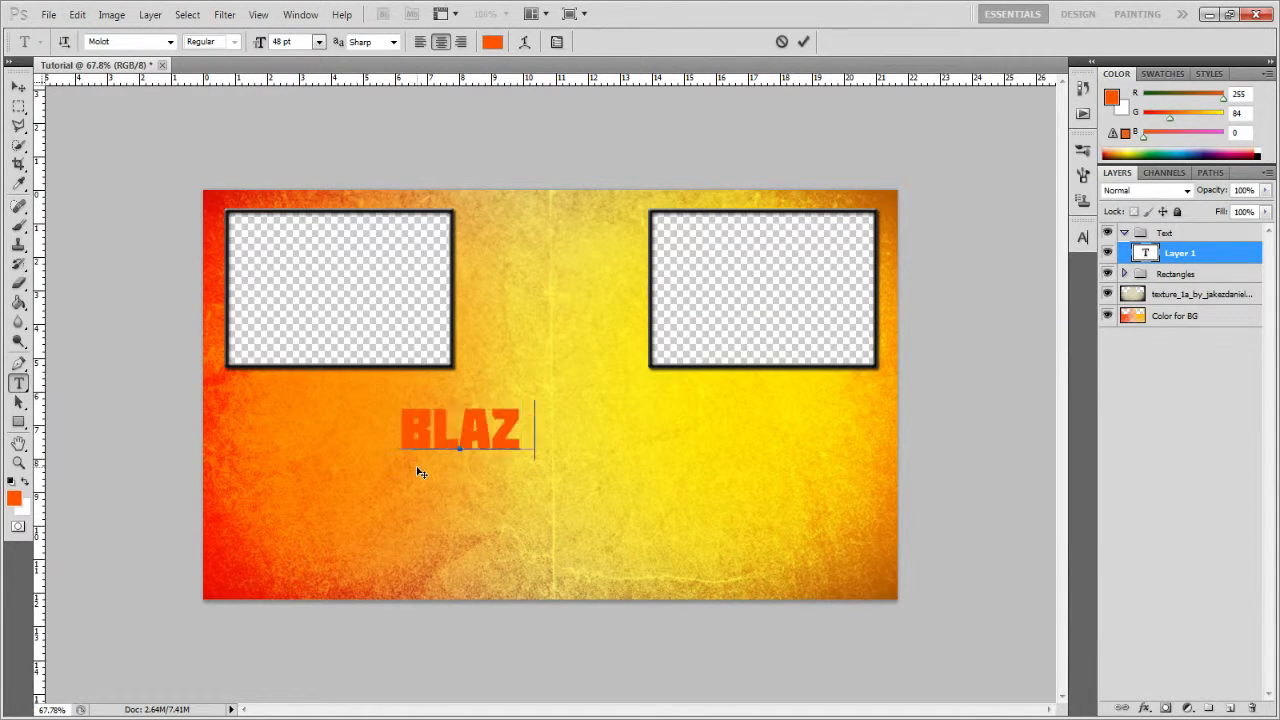
pyautogui.write('EITUYO')
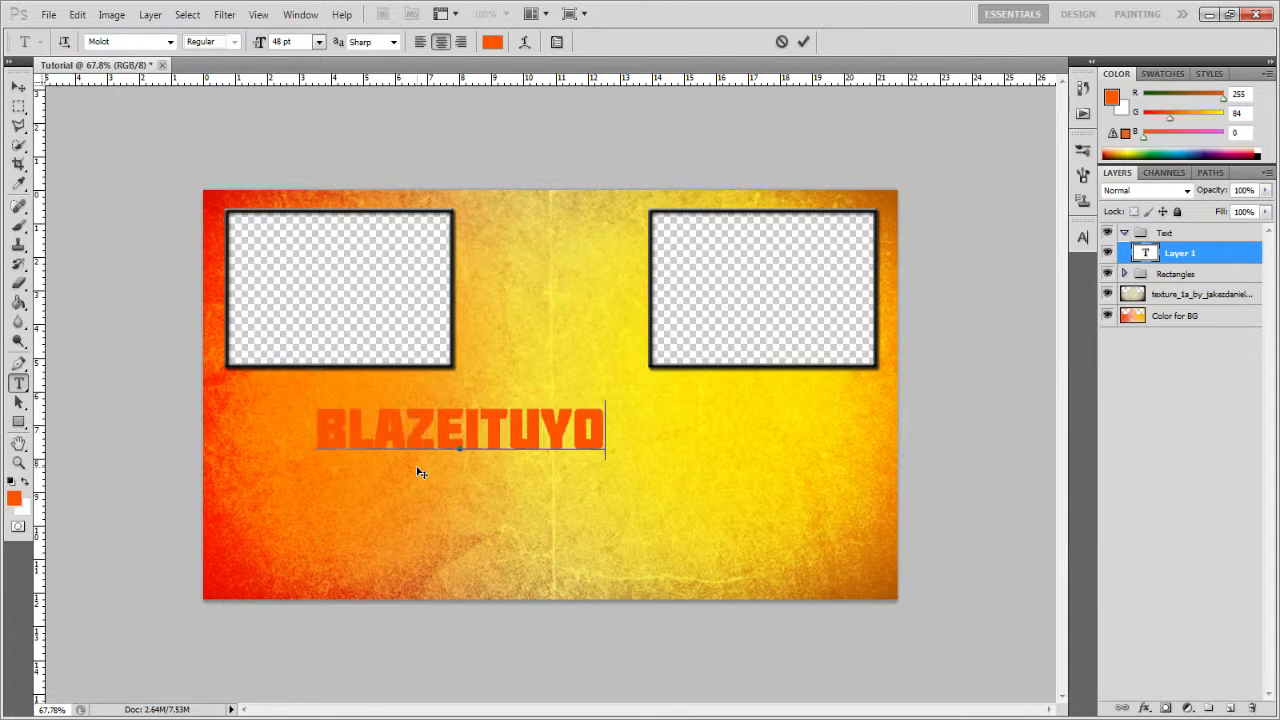
pyautogui.press('BackSpace')
pyautogui.press('BackSpace')
pyautogui.write('PGAMING')
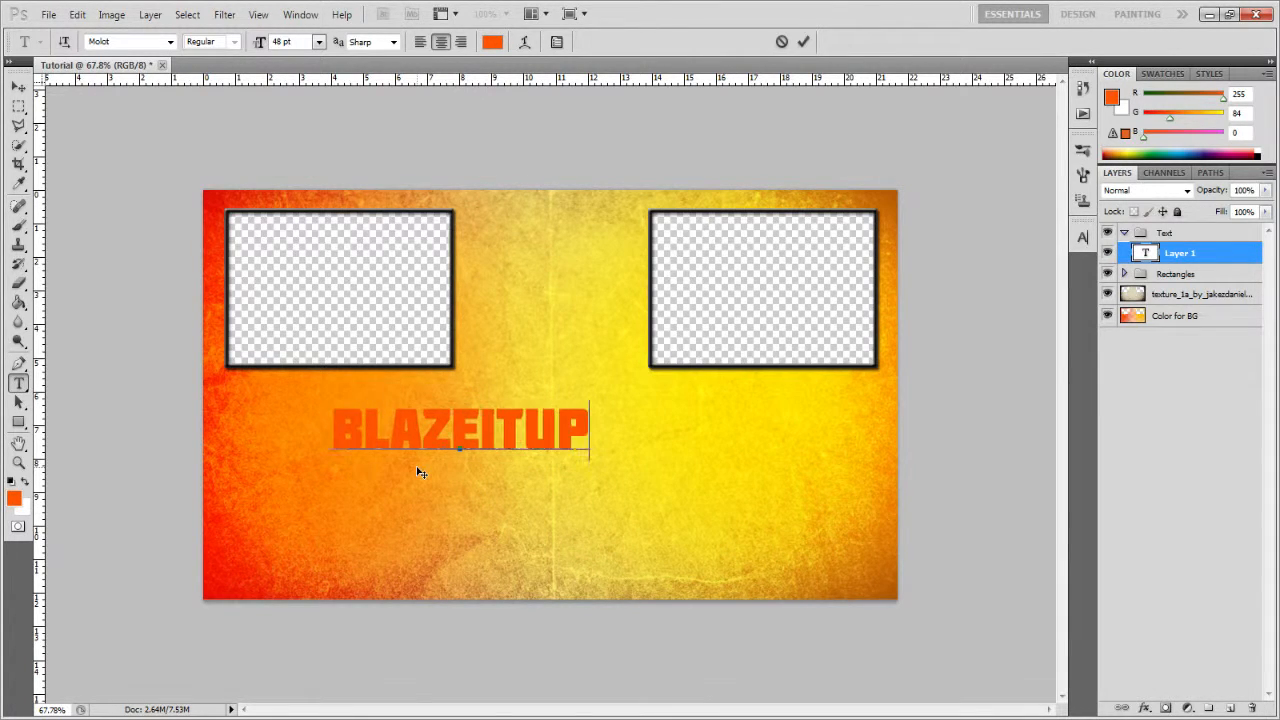
# - Move the BLAZEITUPGAMING text to the middle of the canvas's lower edge and stretch it slightly
pyautogui.click(19, 87)
pyautogui.moveTo(460, 396); pyautogui.dragTo(578, 486)
pyautogui.hotkey('ctrl', 't')
pyautogui.moveTo(806, 493); pyautogui.dragTo(820, 489)
pyautogui.moveTo(754, 530); pyautogui.dragTo(742, 563)
pyautogui.press('Return')
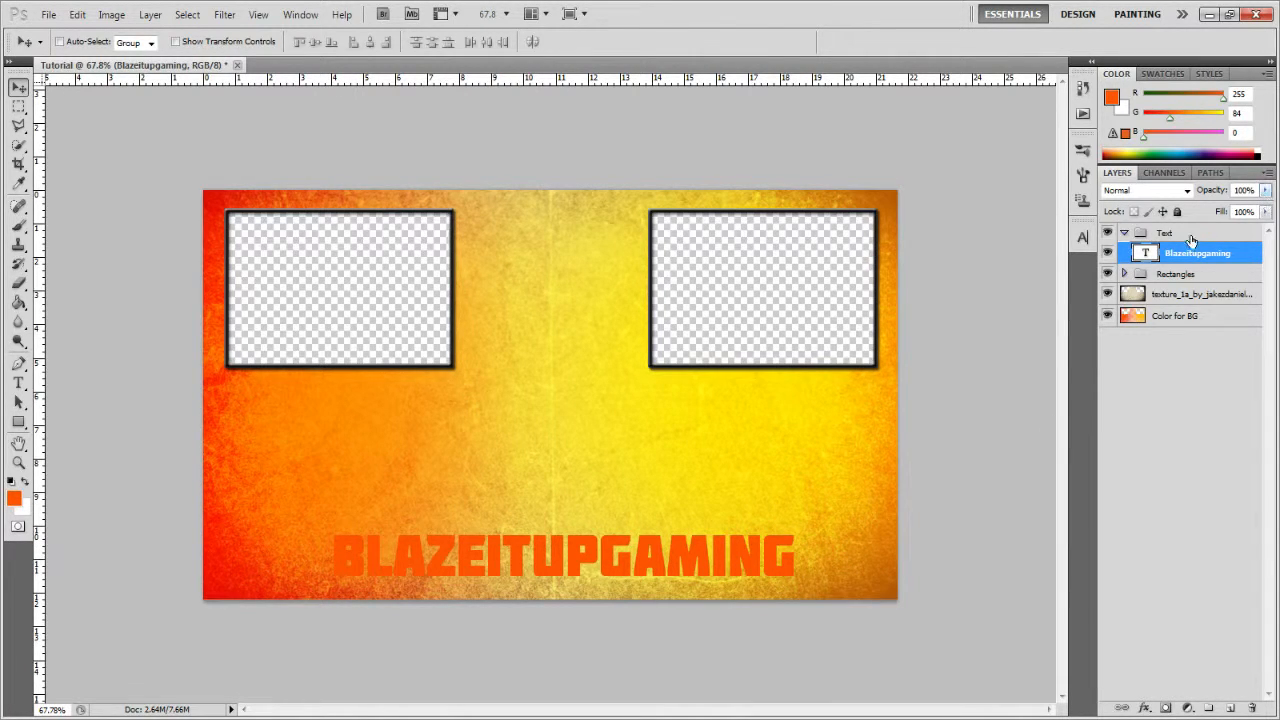
# - Open the BLAZEITUPGAMING layer's style settings and try out drop shadow, inner shadow, inner glow and stroke
pyautogui.doubleClick(1245, 256)
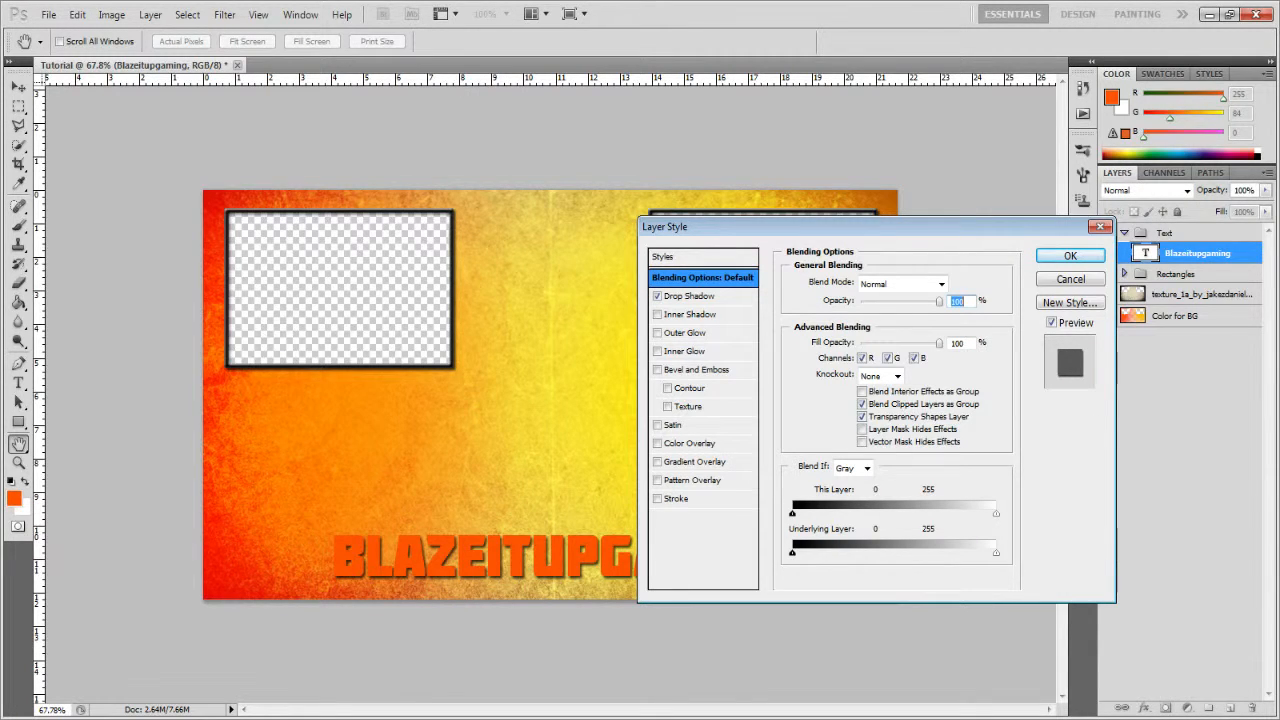
pyautogui.click(657, 499)
pyautogui.click(657, 315)
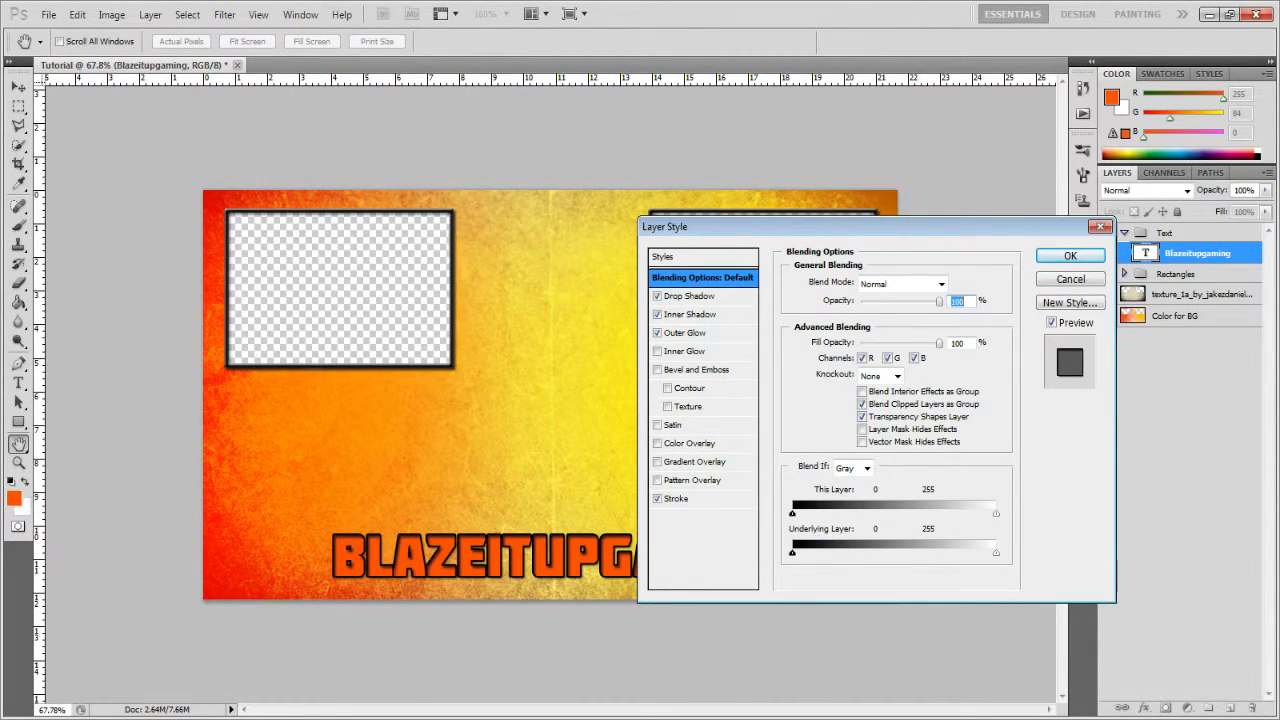
pyautogui.click(657, 333)
pyautogui.click(657, 351)
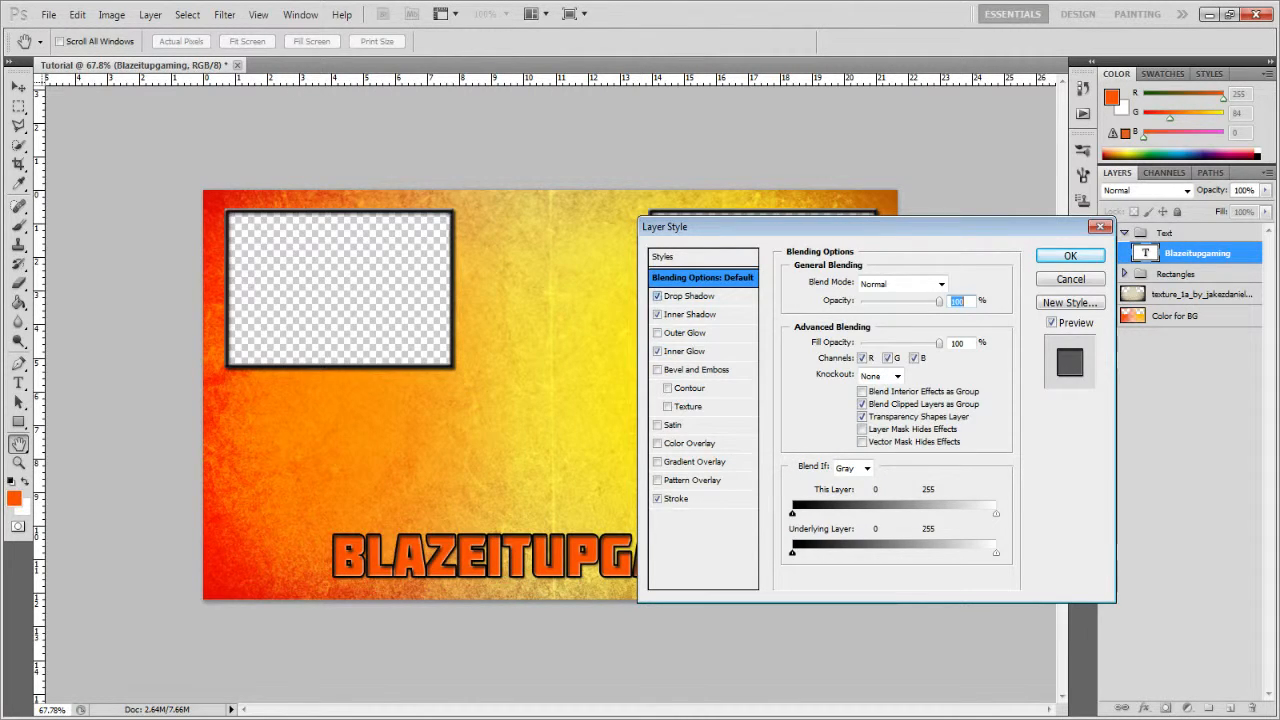
pyautogui.click(657, 296)
pyautogui.click(657, 315)
pyautogui.click(657, 499)
pyautogui.click(657, 351)
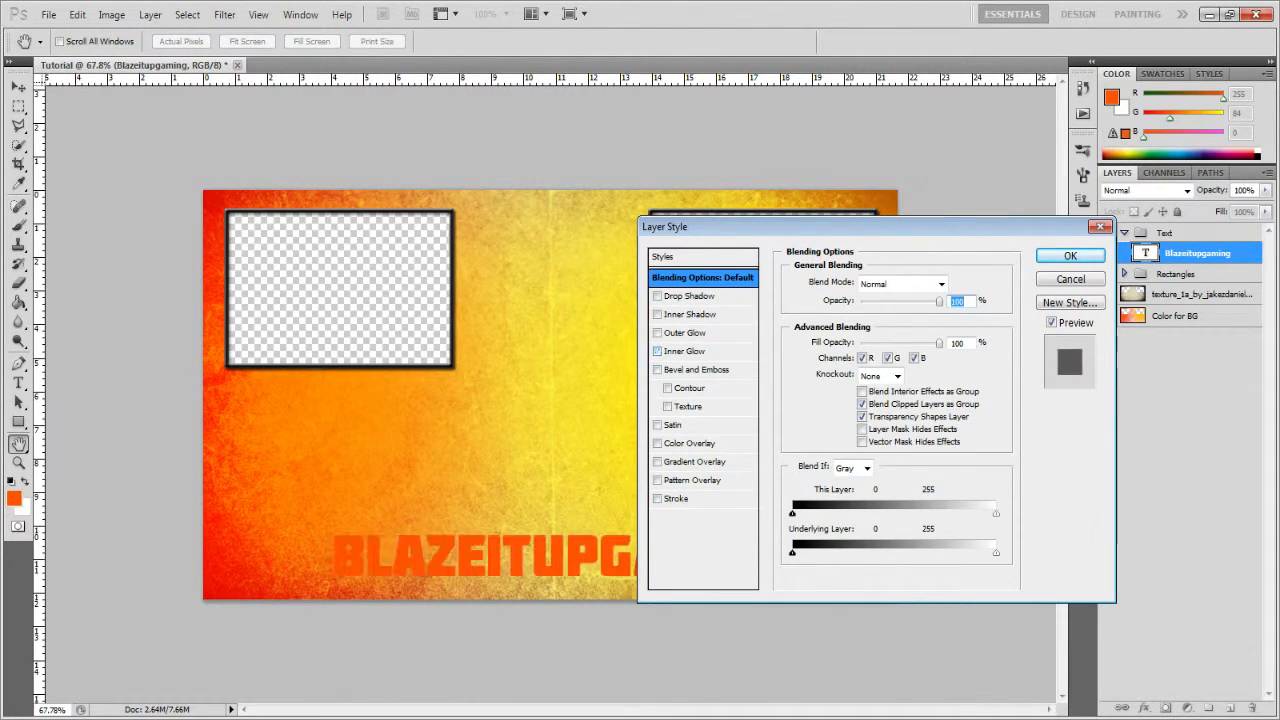
# - Add a drop shadow to the BLAZEITUPGAMING text with 100% opacity, 5% spread and a slightly larger size
pyautogui.click(657, 296)
pyautogui.click(690, 296)
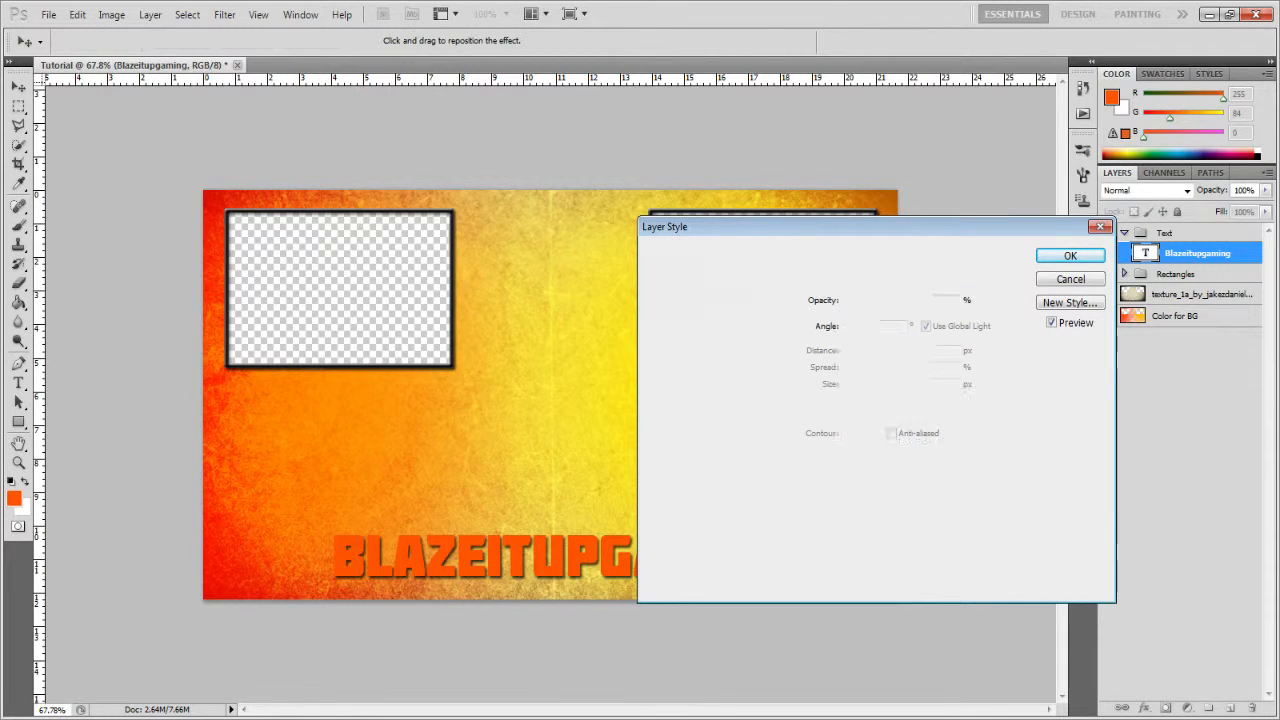
pyautogui.moveTo(905, 301); pyautogui.dragTo(926, 301)
pyautogui.moveTo(850, 352); pyautogui.dragTo(855, 368)
pyautogui.write('00')
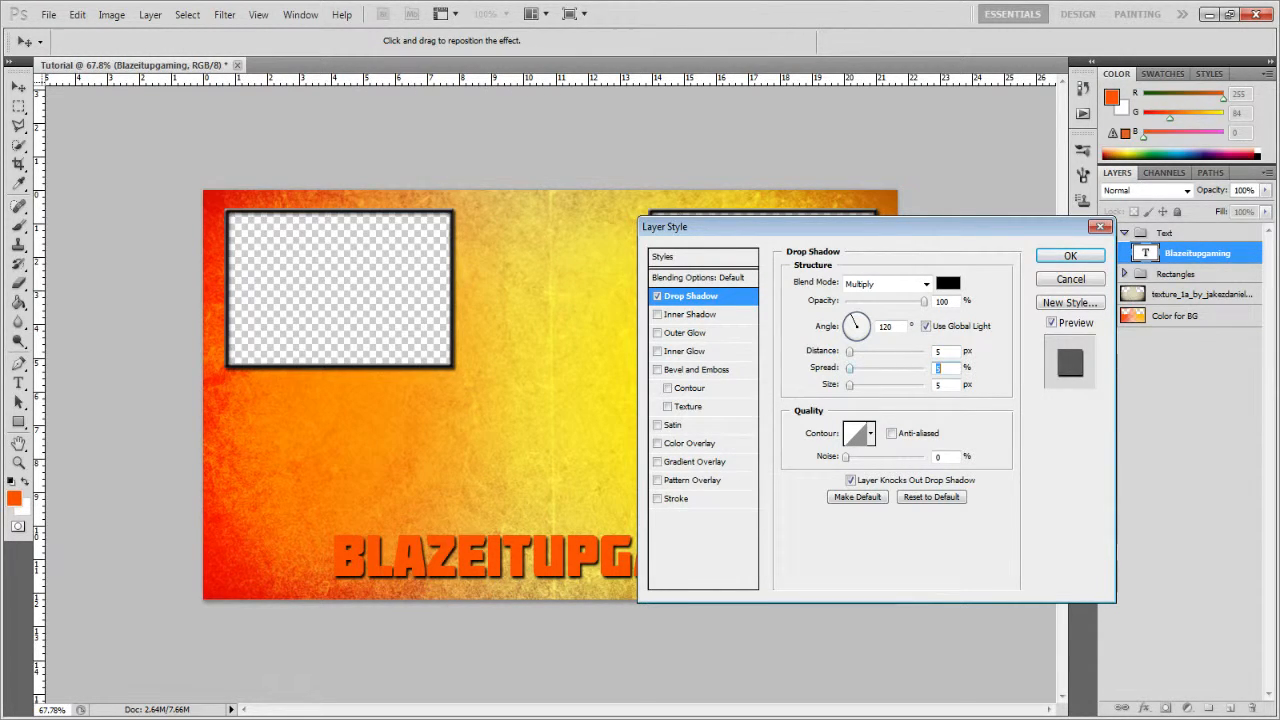
pyautogui.press('Tab')
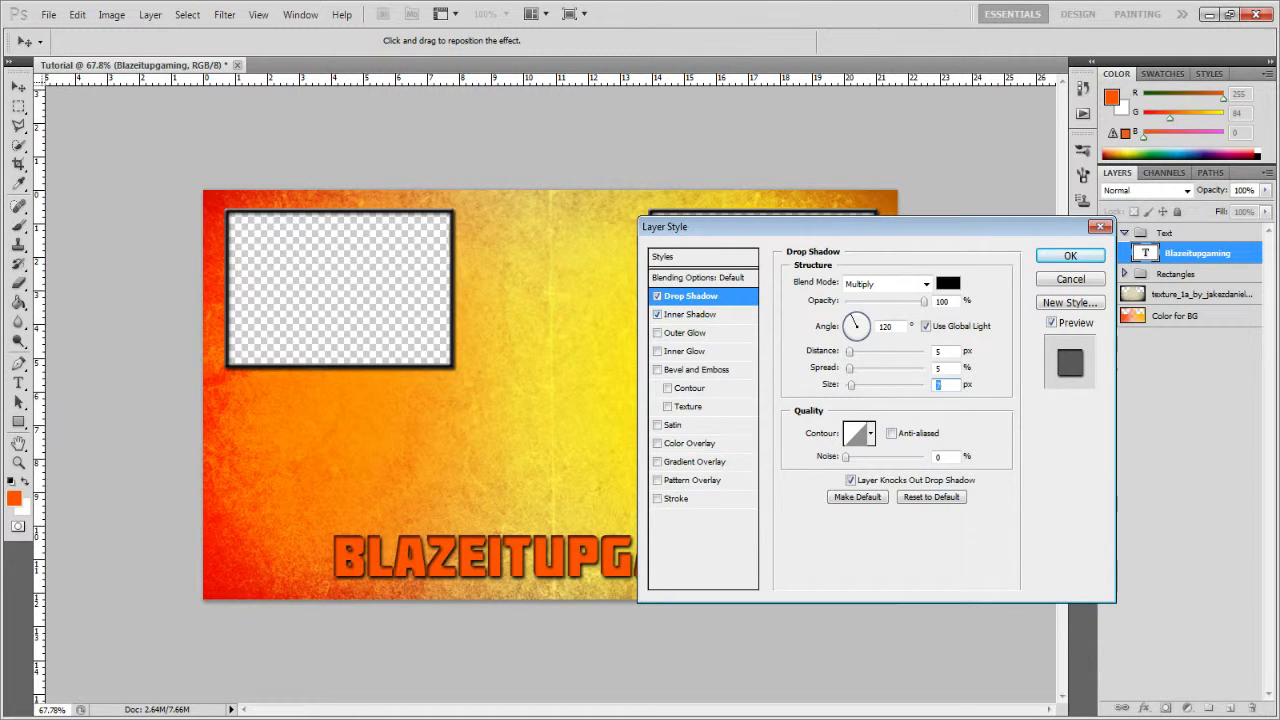
# - Give the BLAZEITUPGAMING text an inner shadow with 83% opacity, 3 px distance and 10 px size
pyautogui.click(690, 314)
pyautogui.moveTo(905, 301)
pyautogui.mouseDown()
pyautogui.moveTo(922, 301)
pyautogui.moveTo(890, 301)
pyautogui.mouseUp()
pyautogui.moveTo(849, 384); pyautogui.dragTo(852, 384)
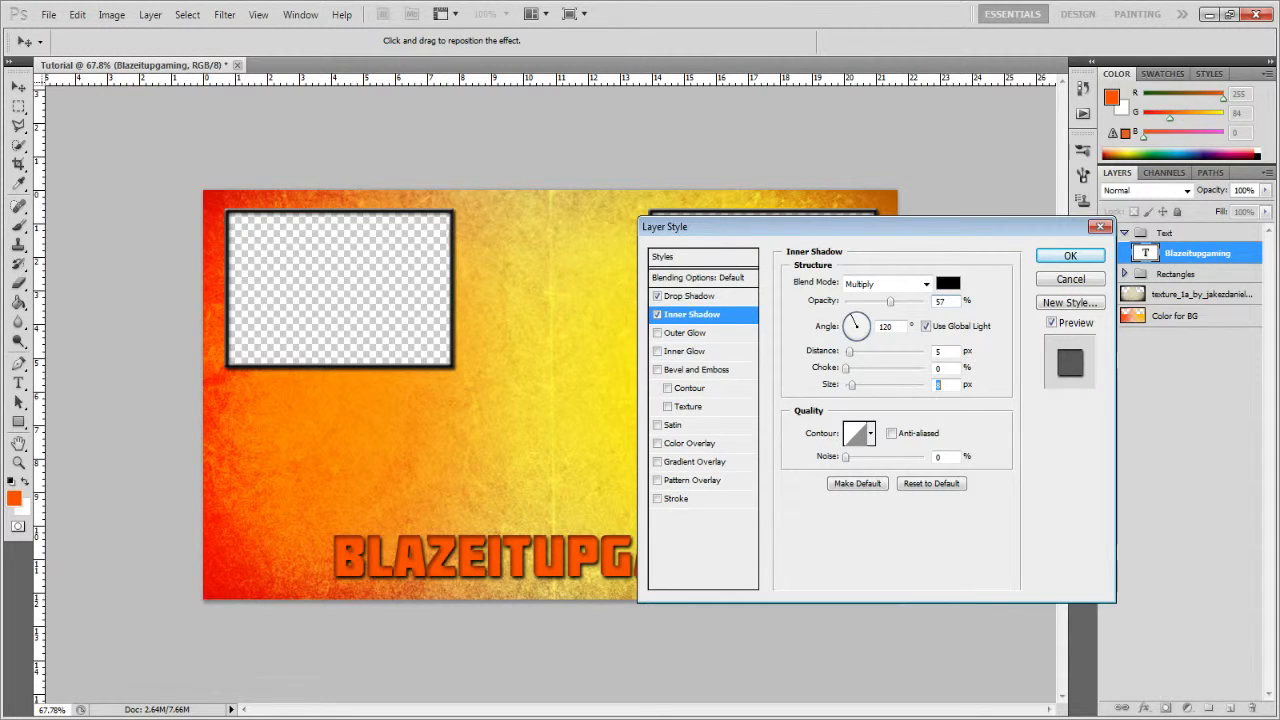
pyautogui.moveTo(854, 384); pyautogui.dragTo(852, 384)
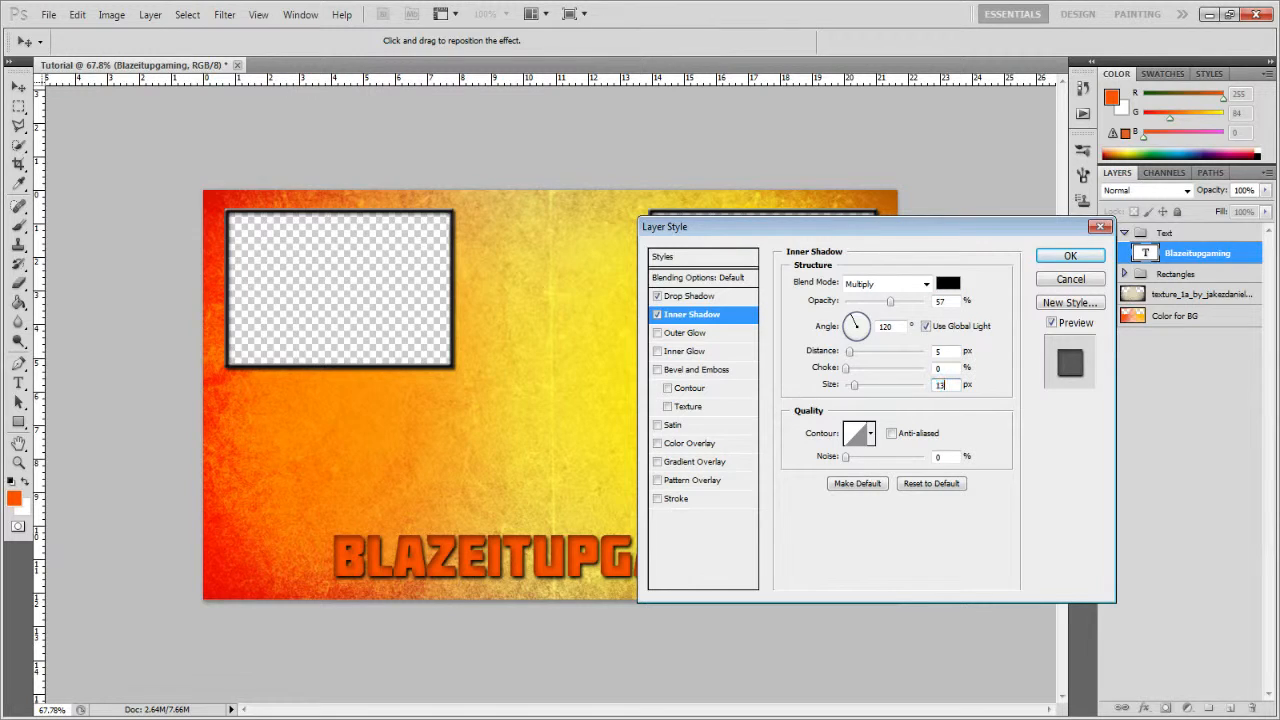
pyautogui.press('BackSpace')
pyautogui.write('0')
pyautogui.moveTo(850, 352)
pyautogui.mouseDown()
pyautogui.moveTo(865, 352)
pyautogui.moveTo(848, 352)
pyautogui.mouseUp()
pyautogui.moveTo(890, 301); pyautogui.dragTo(908, 301)
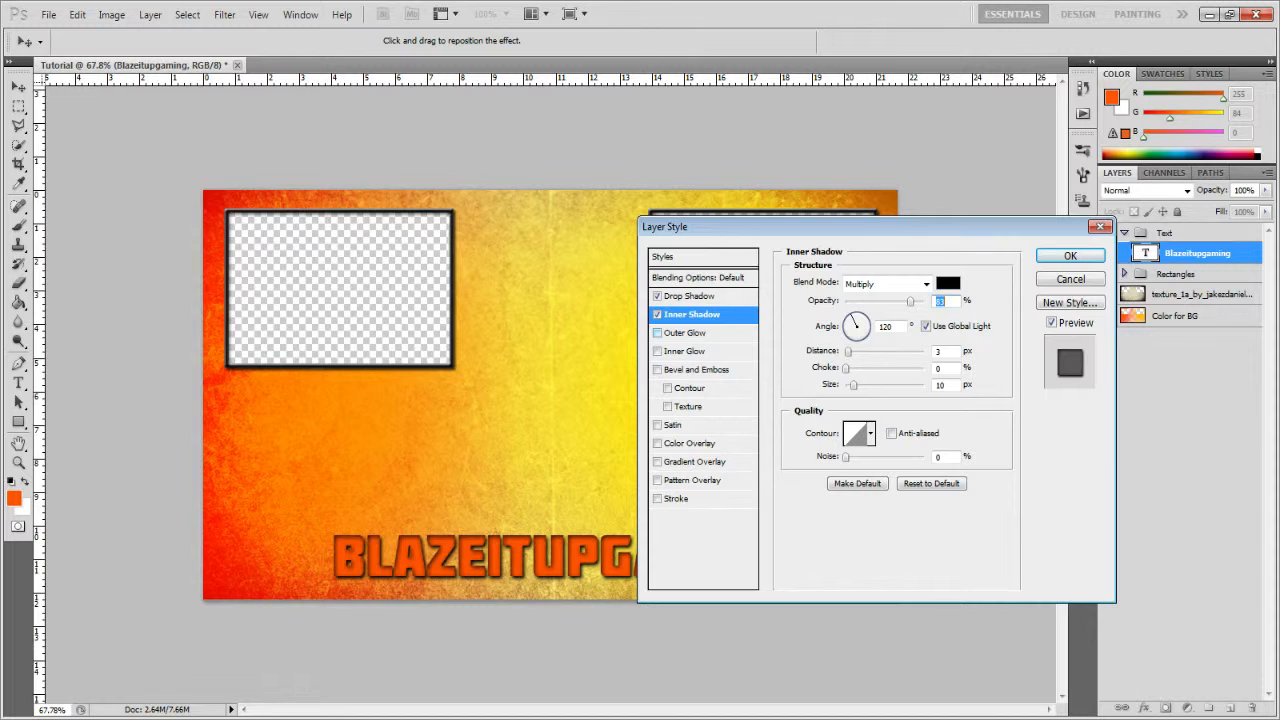
# - Add an inner glow to the BLAZEITUPGAMING text with about 70% opacity, 0% choke and 9 px size
pyautogui.click(657, 351)
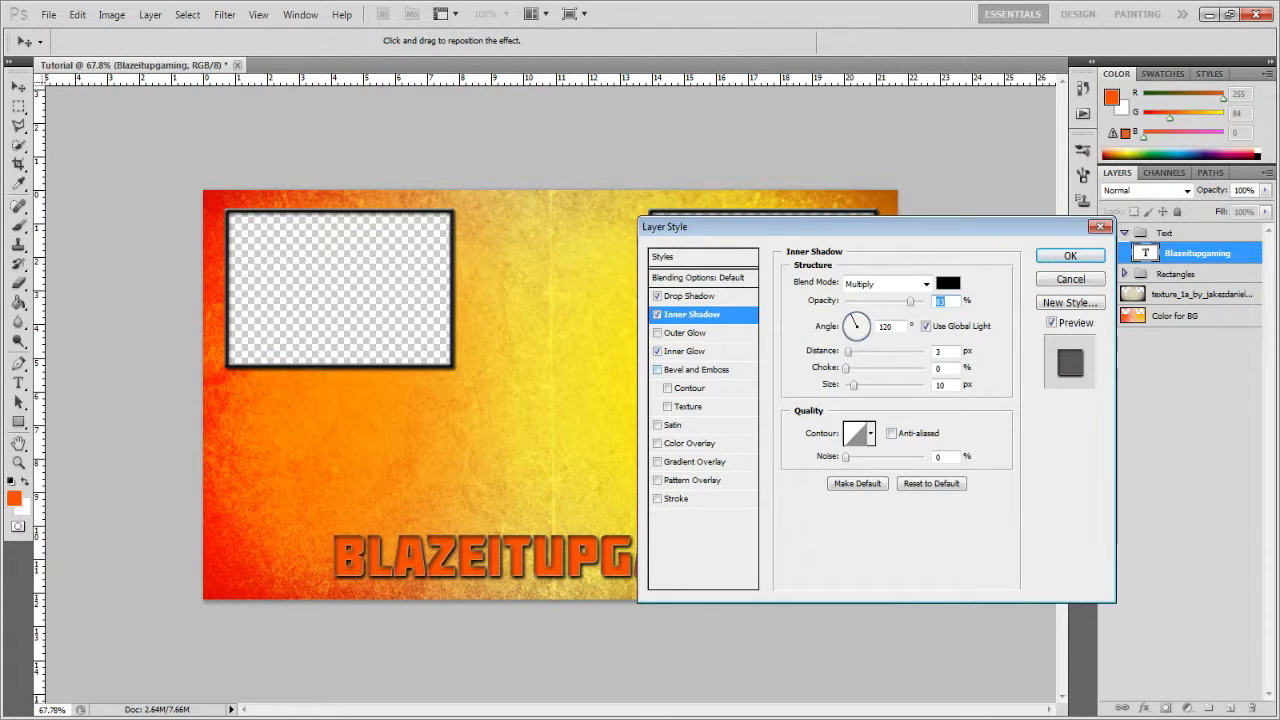
pyautogui.click(699, 369)
pyautogui.click(657, 370)
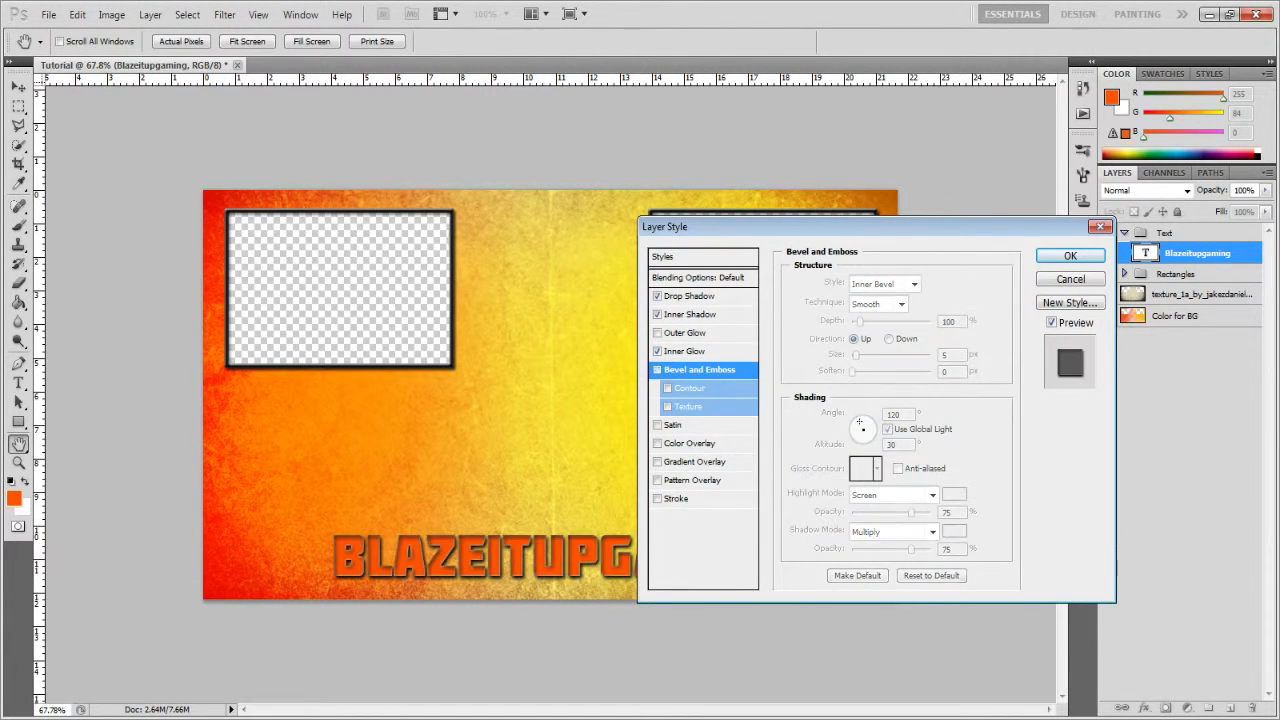
pyautogui.click(686, 351)
pyautogui.moveTo(905, 301); pyautogui.dragTo(924, 301)
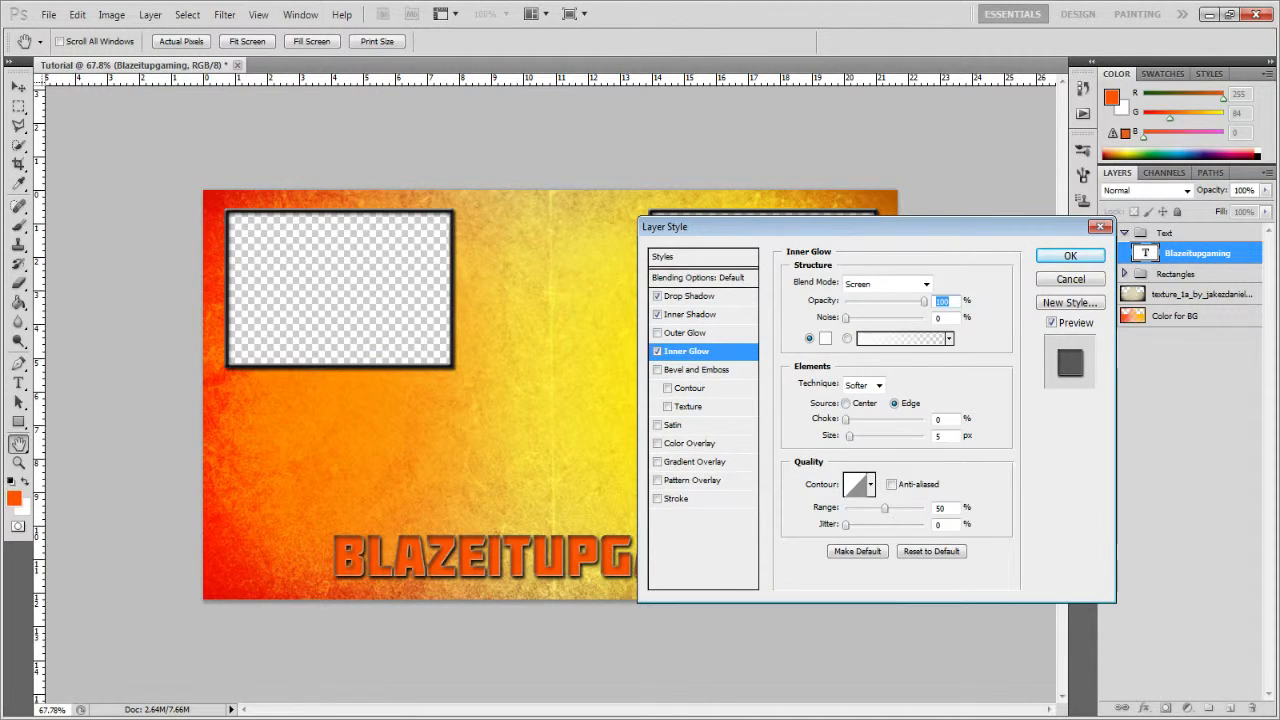
pyautogui.moveTo(850, 436); pyautogui.dragTo(853, 436)
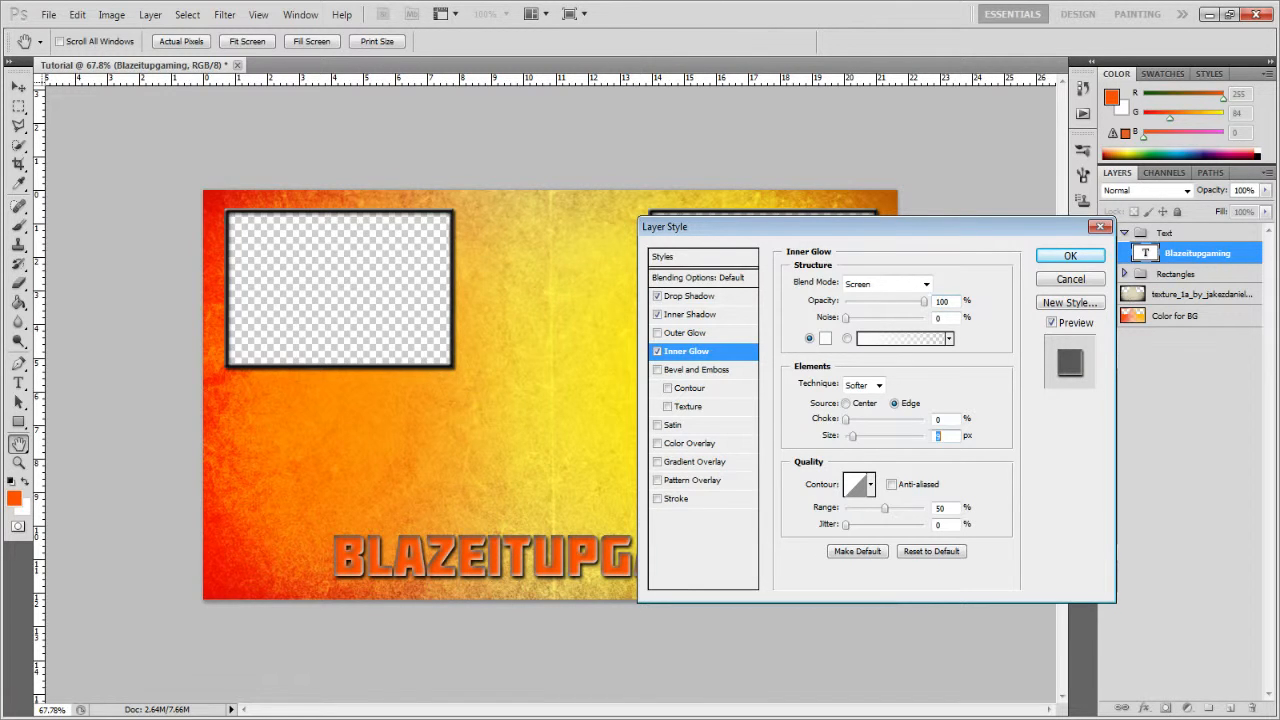
pyautogui.click(849, 420)
pyautogui.moveTo(851, 419); pyautogui.dragTo(845, 419)
pyautogui.moveTo(924, 301); pyautogui.dragTo(906, 301)
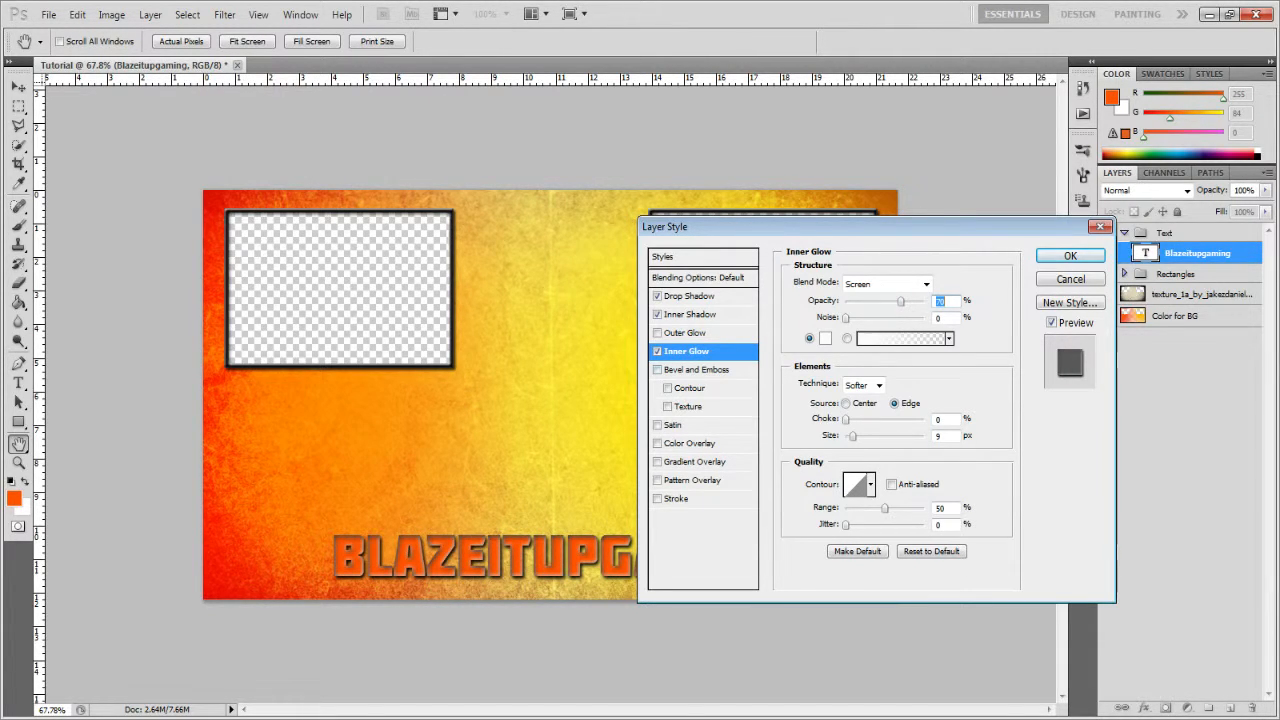
# - Add a bevel and emboss to the text with 1000% depth and 10 px soften, and apply the layer style
pyautogui.click(657, 370)
pyautogui.click(700, 370)
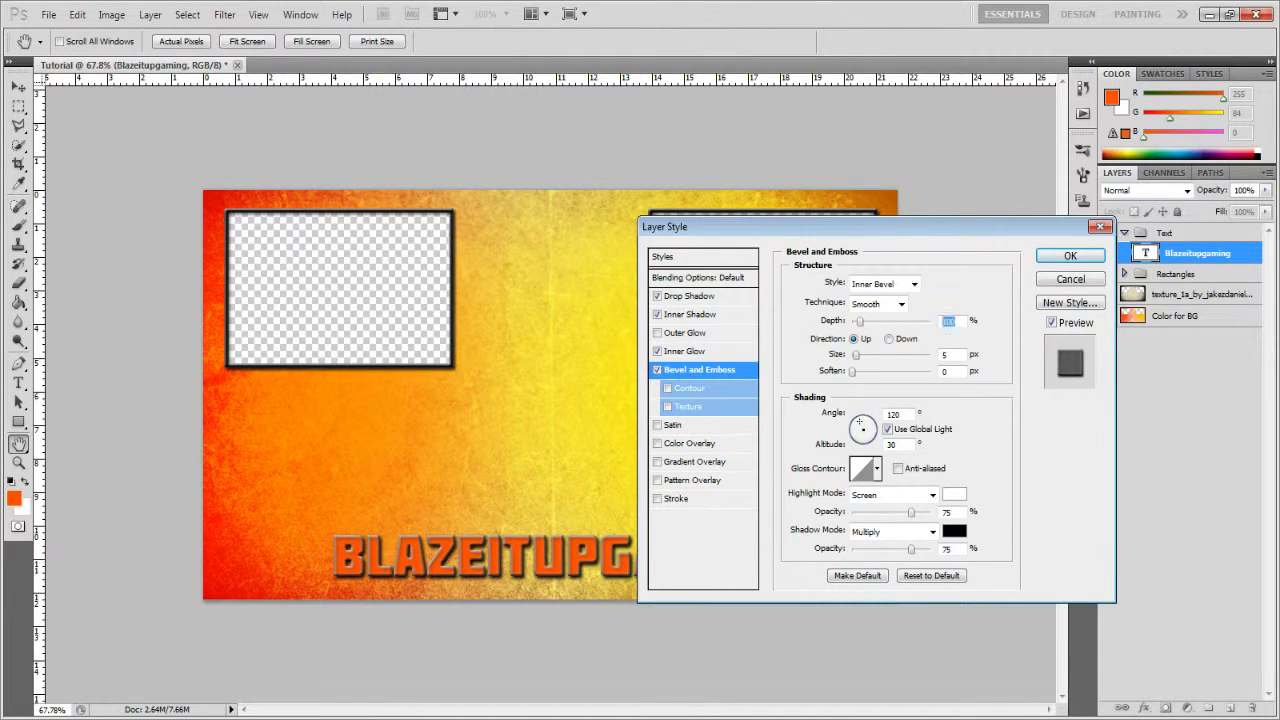
pyautogui.moveTo(852, 371); pyautogui.dragTo(899, 371)
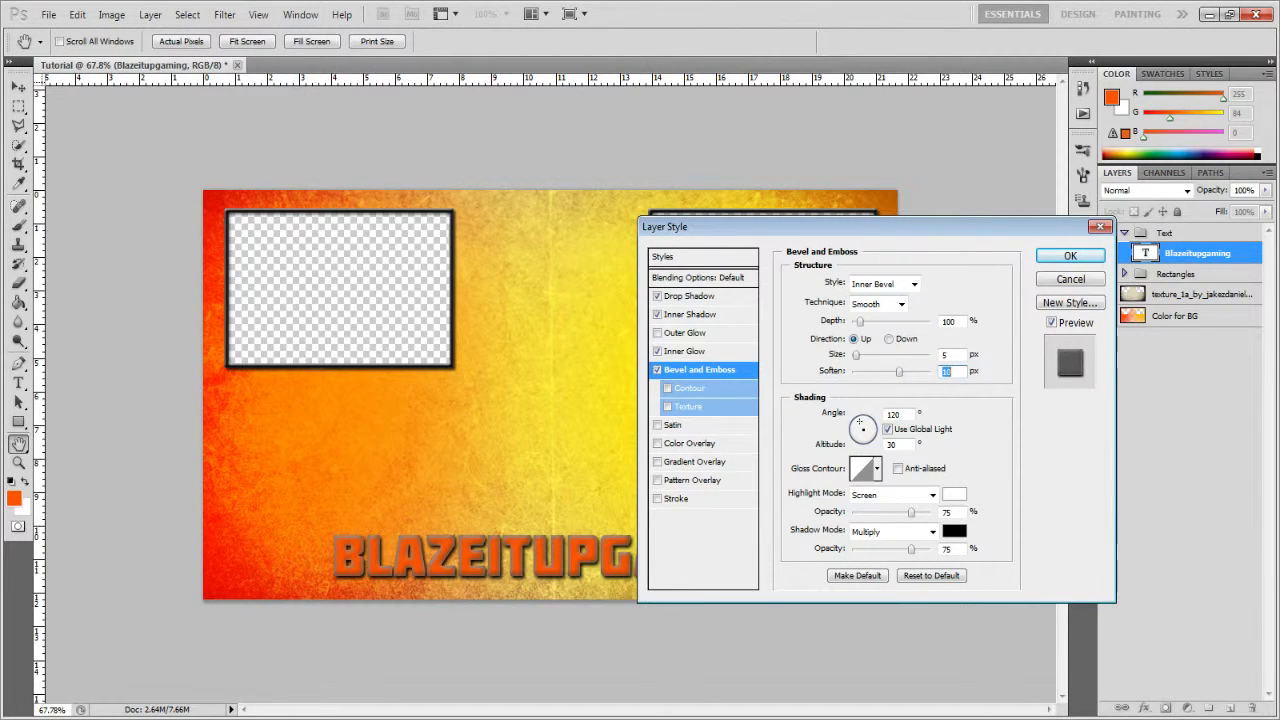
pyautogui.moveTo(858, 321); pyautogui.dragTo(930, 321)
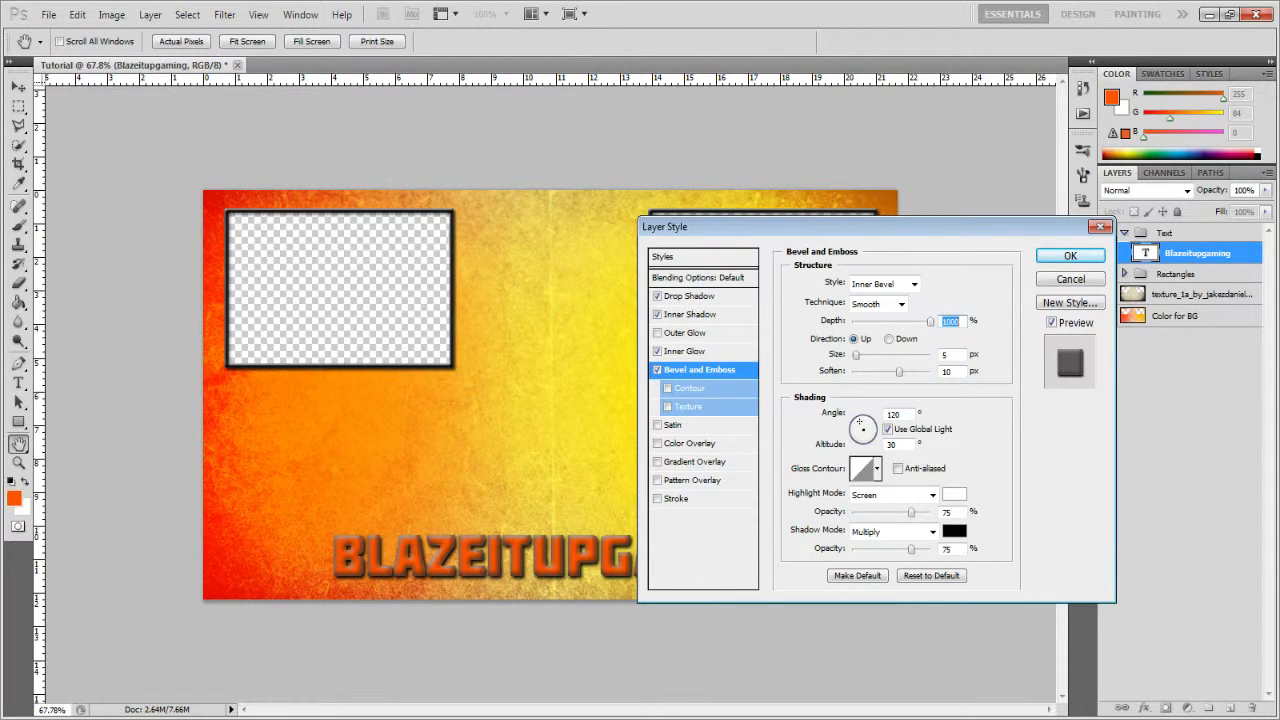
pyautogui.click(1070, 256)
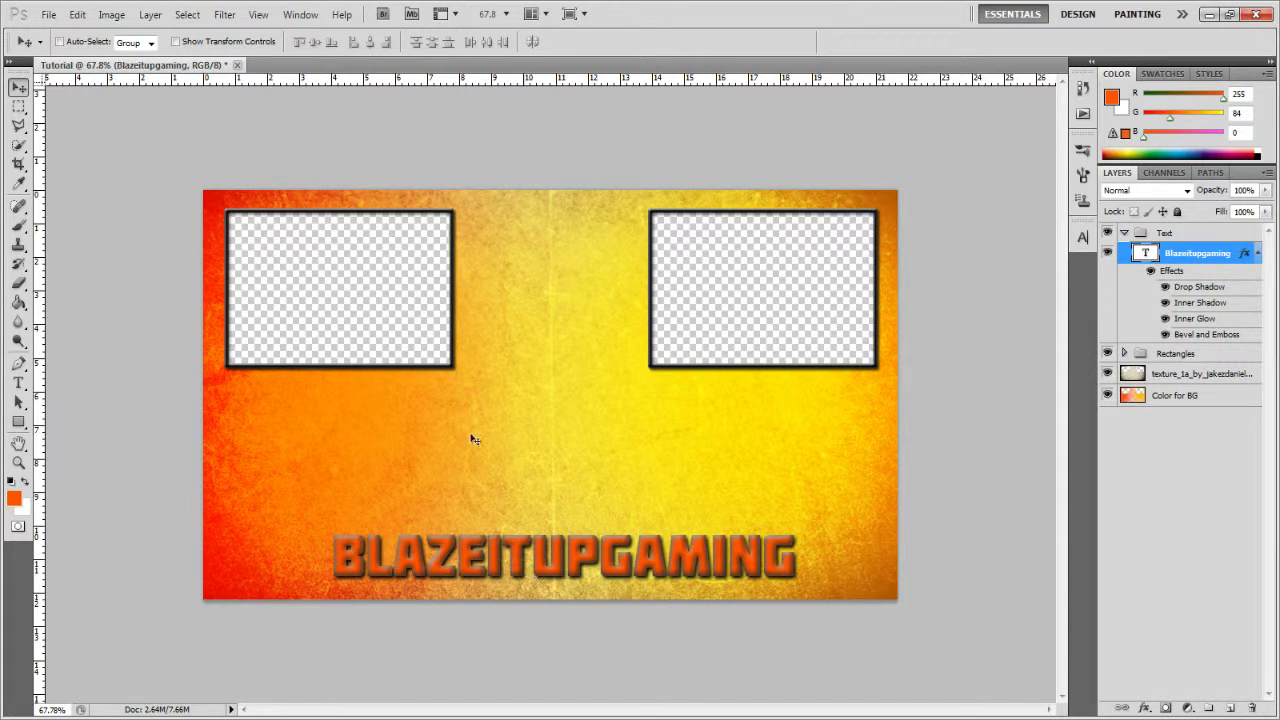
# - Nudge the BLAZEITUPGAMING text slightly to the left and copy its layer style
pyautogui.moveTo(605, 549); pyautogui.dragTo(602, 548)
pyautogui.click(1257, 254)
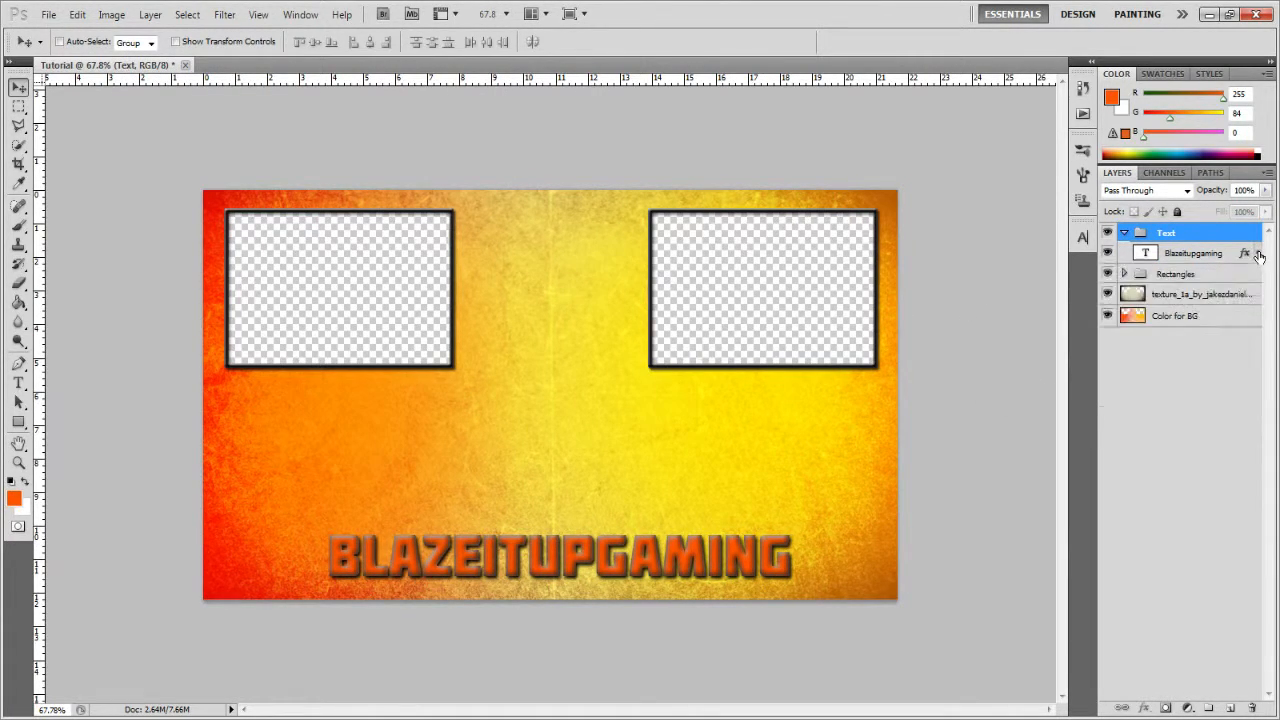
pyautogui.rightClick(1226, 254)
pyautogui.click(1042, 678)
# - Add a second text line reading OTHER VIDOES near the right edge of the left frame
pyautogui.click(18, 383)
pyautogui.click(472, 316)
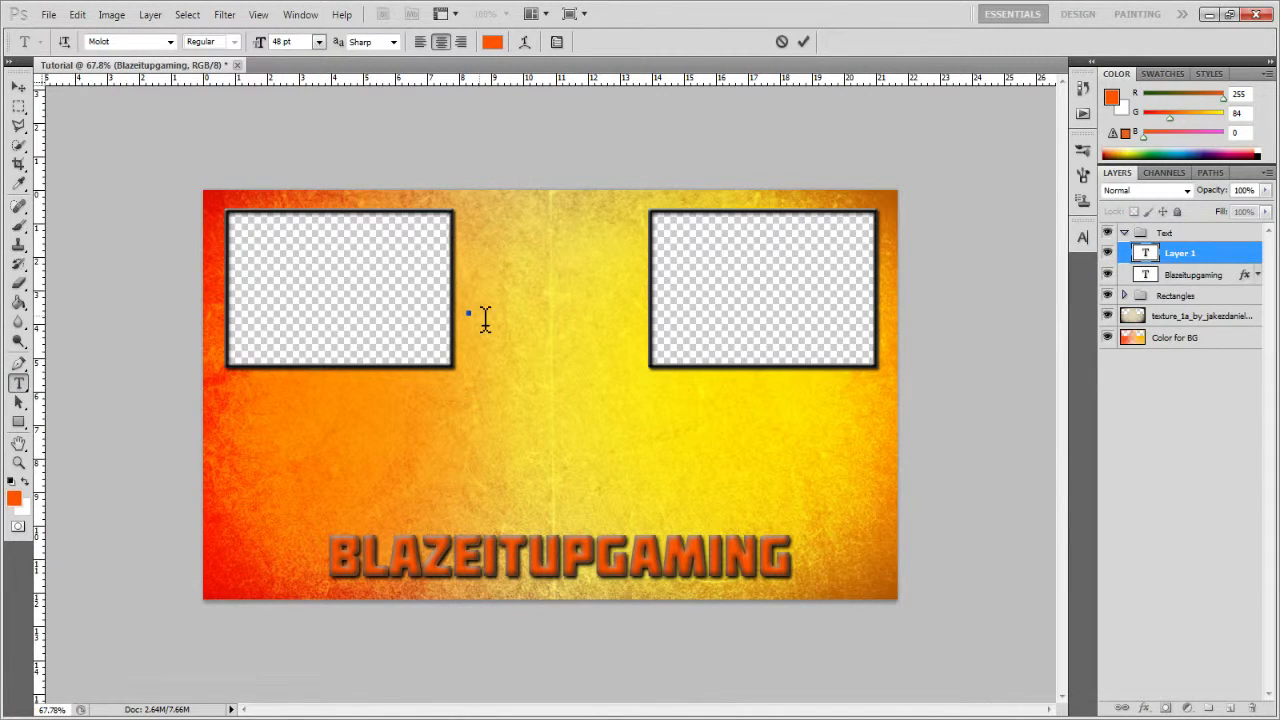
pyautogui.write('OTHER ')
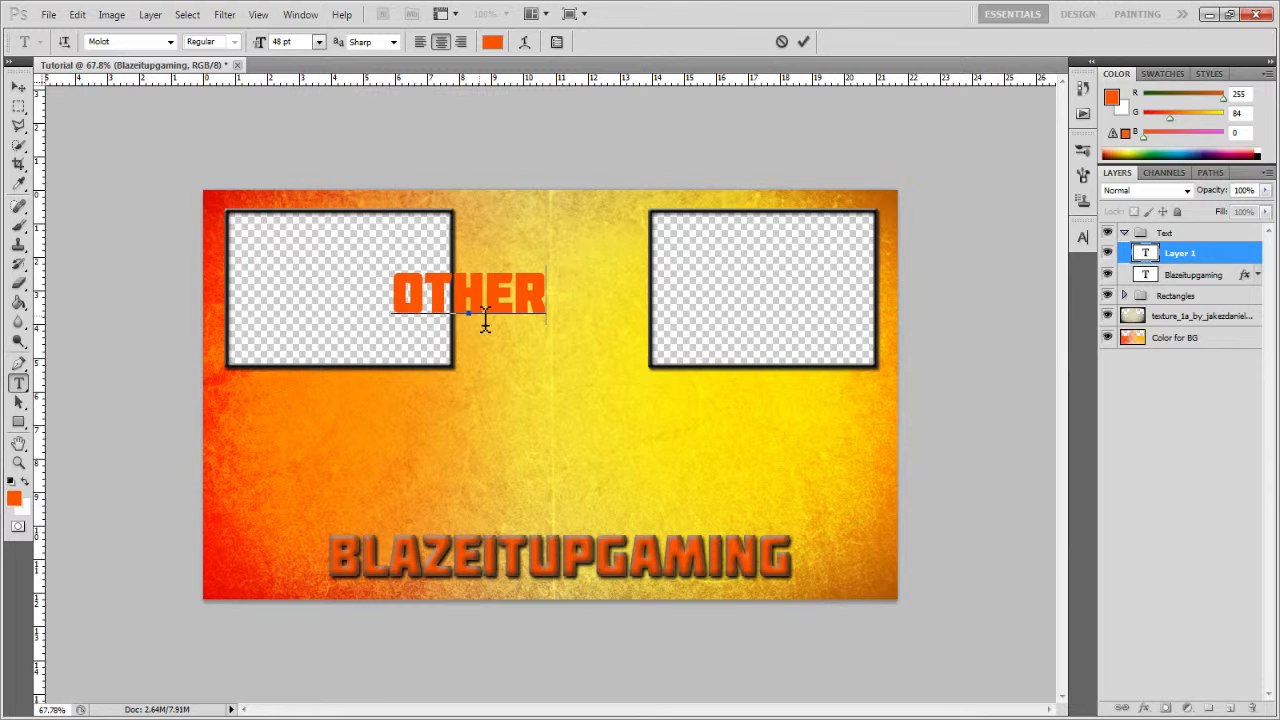
pyautogui.write('VIDEOS')
pyautogui.press('BackSpace')
pyautogui.press('BackSpace')
pyautogui.press('BackSpace')
pyautogui.press('BackSpace')
pyautogui.press('BackSpace')
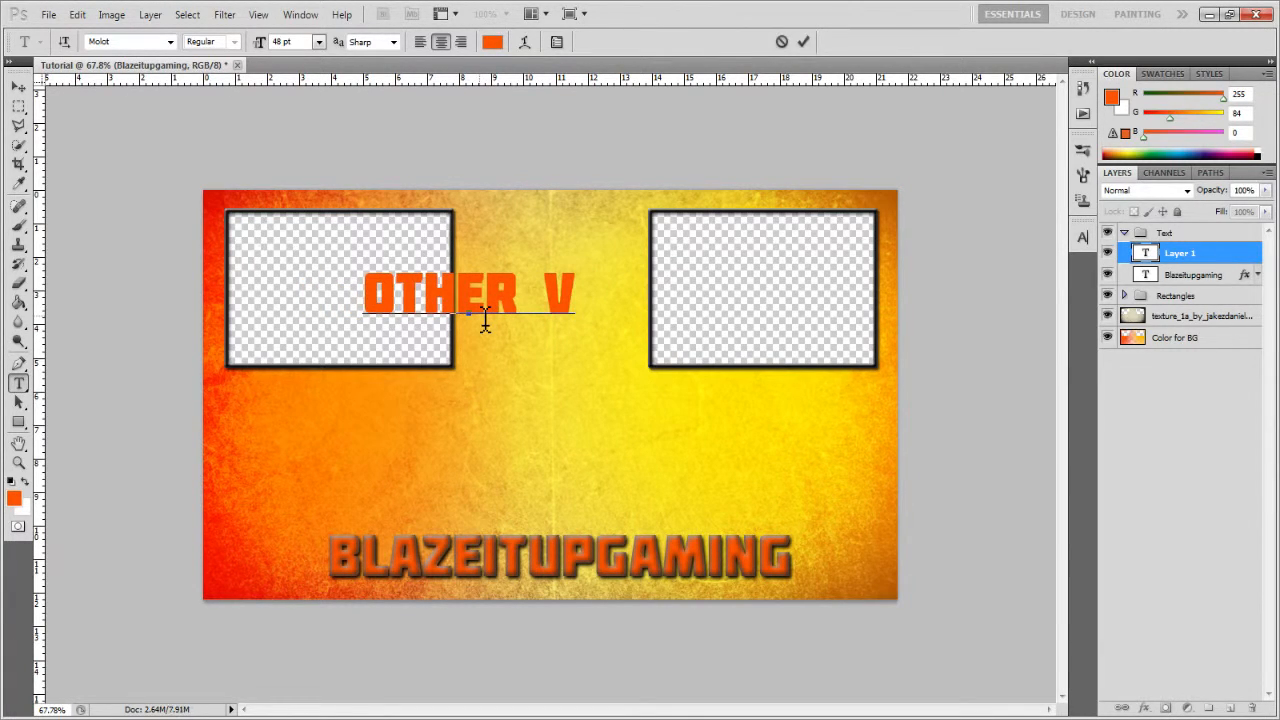
pyautogui.write('IDOES')
# - Move the OTHER VIDOES text between the two frames and scale it to about 56% width and 58% height
pyautogui.click(18, 87)
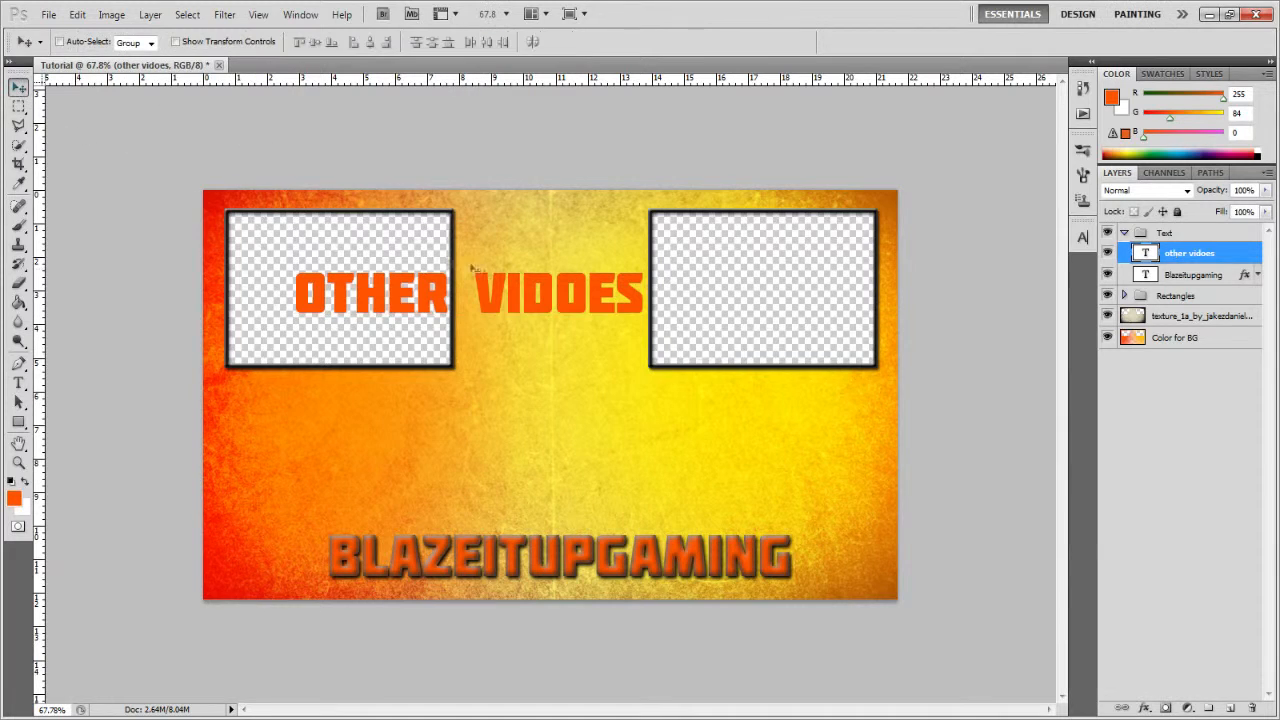
pyautogui.moveTo(356, 237); pyautogui.dragTo(408, 261)
pyautogui.hotkey('ctrl', 't')
pyautogui.moveTo(703, 294); pyautogui.dragTo(656, 289)
pyautogui.moveTo(555, 265); pyautogui.dragTo(557, 273)
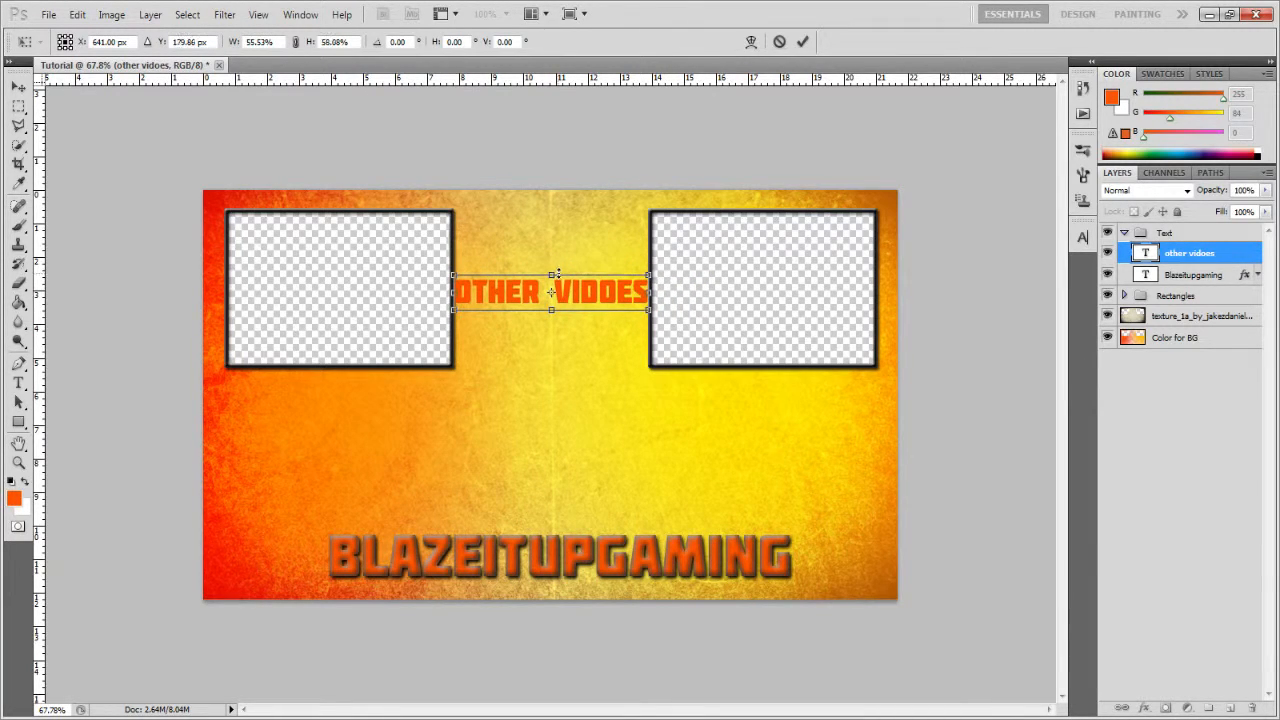
# - Correct the misspelled caption between the two frames to read OTHER VIDEOS
pyautogui.click(18, 383)
pyautogui.click(592, 285)
pyautogui.click(576, 298)
pyautogui.press('Right')
pyautogui.press('Right')
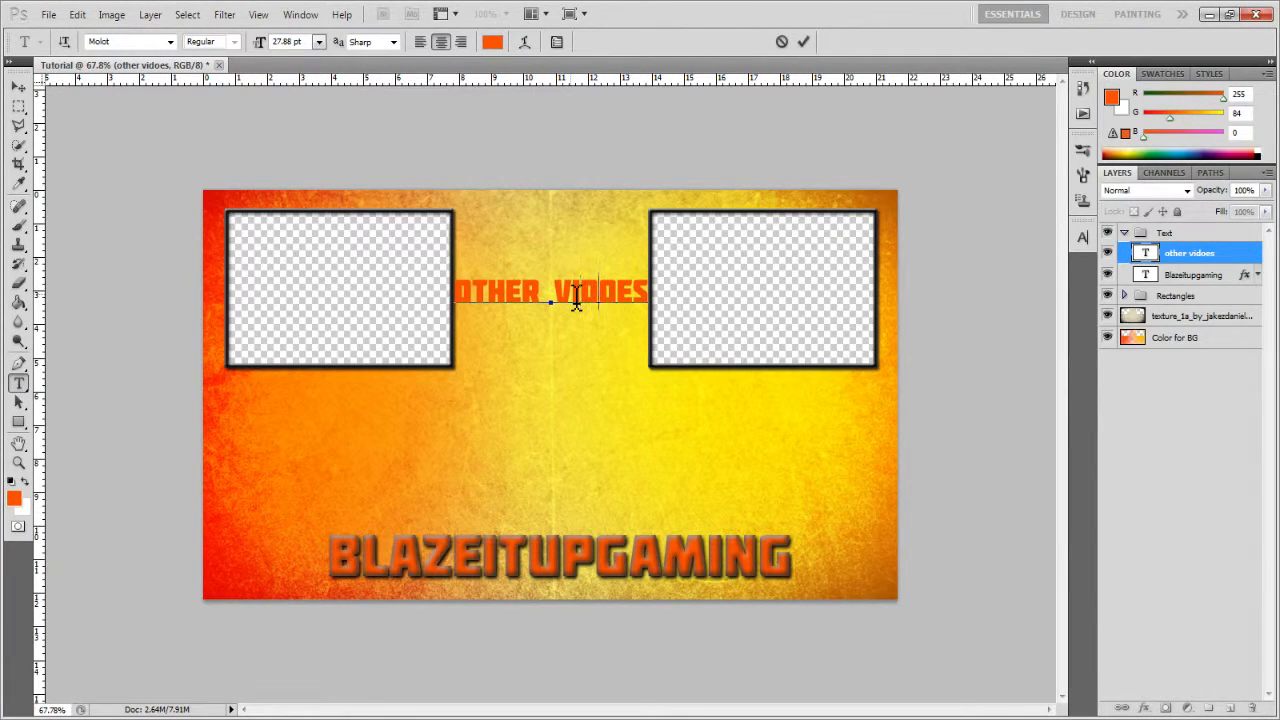
pyautogui.press('BackSpace')
pyautogui.press('BackSpace')
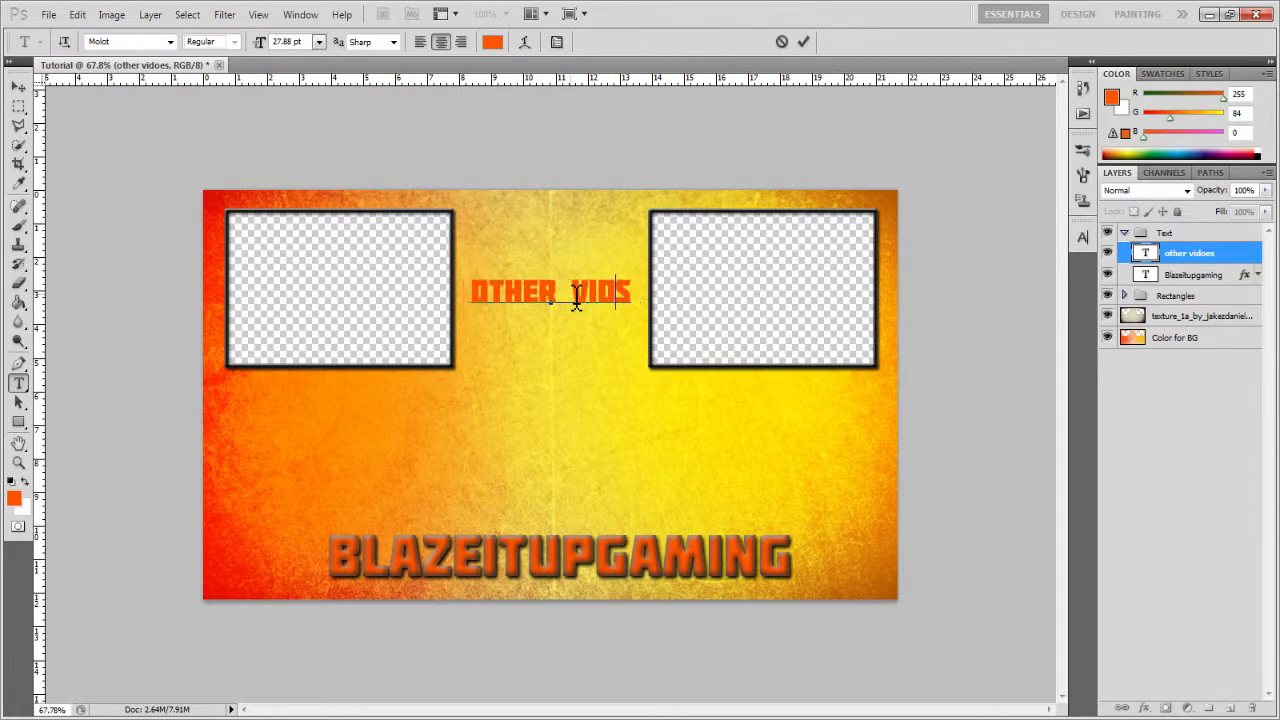
pyautogui.write('eos')
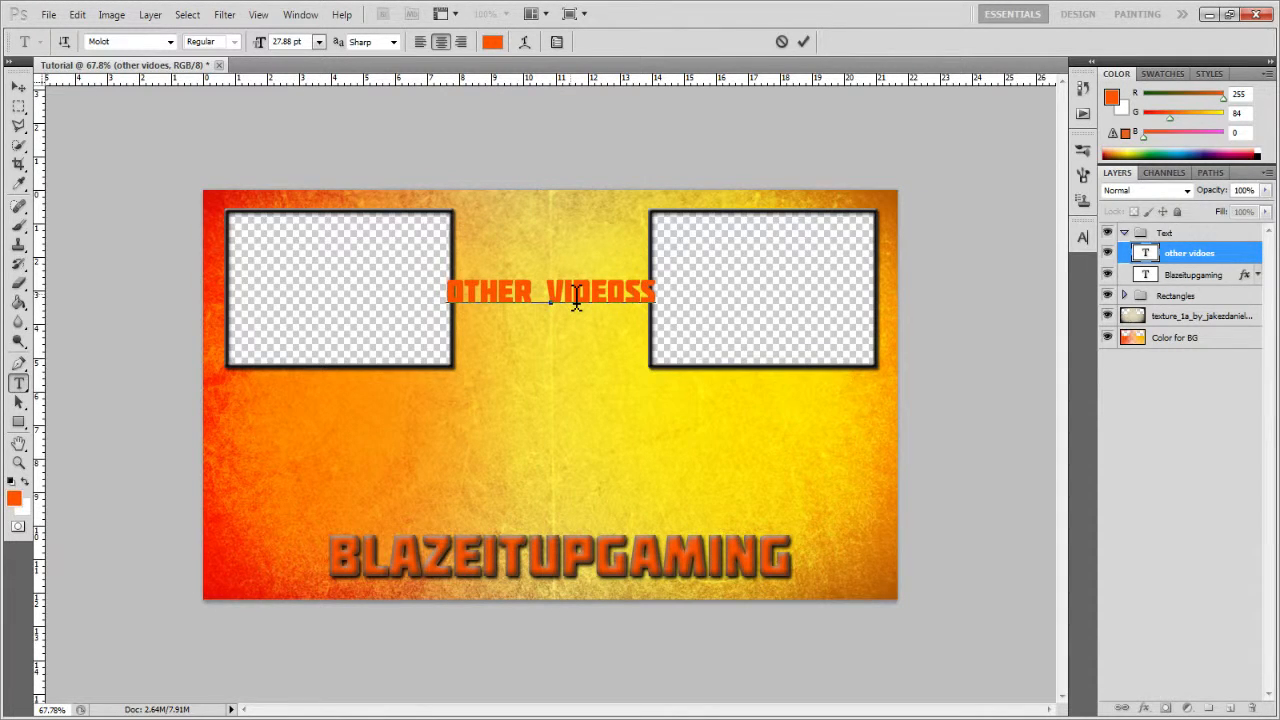
pyautogui.press('BackSpace')
pyautogui.click(18, 87)
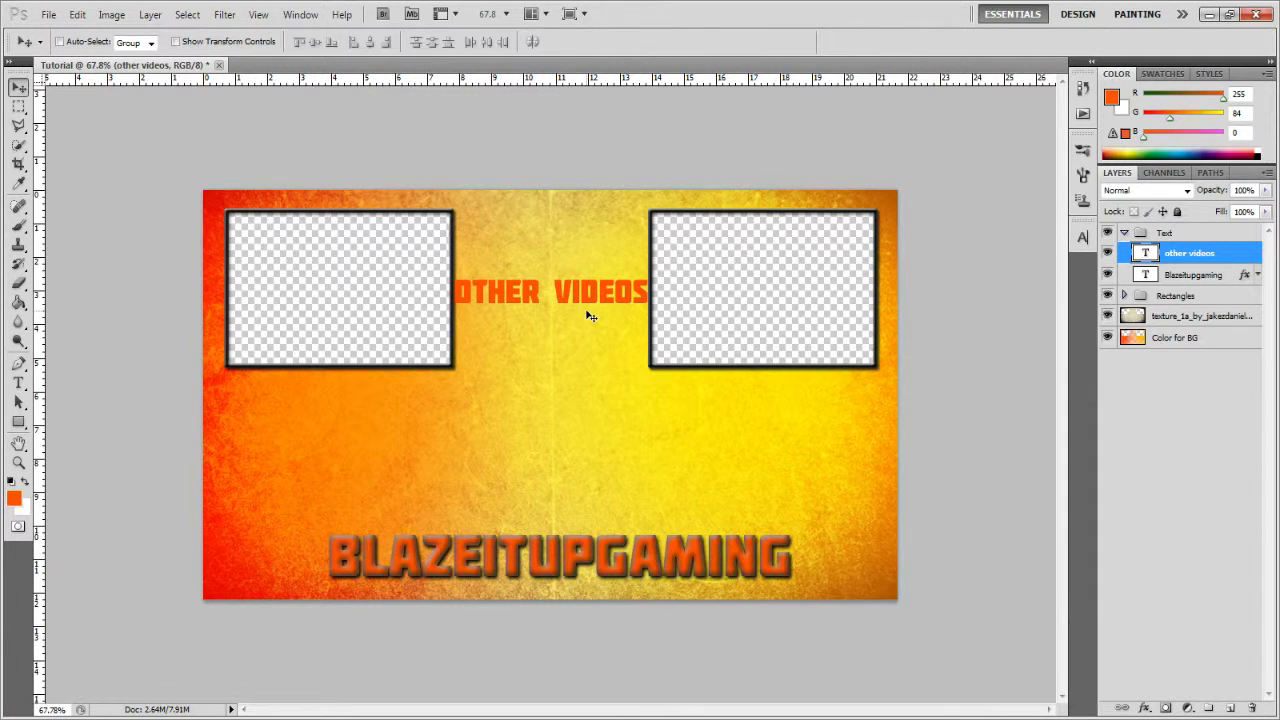
# - Paste the copied layer style onto the OTHER VIDEOS text and reduce its inner glow size and opacity
pyautogui.rightClick(1250, 256)
pyautogui.click(1080, 672)
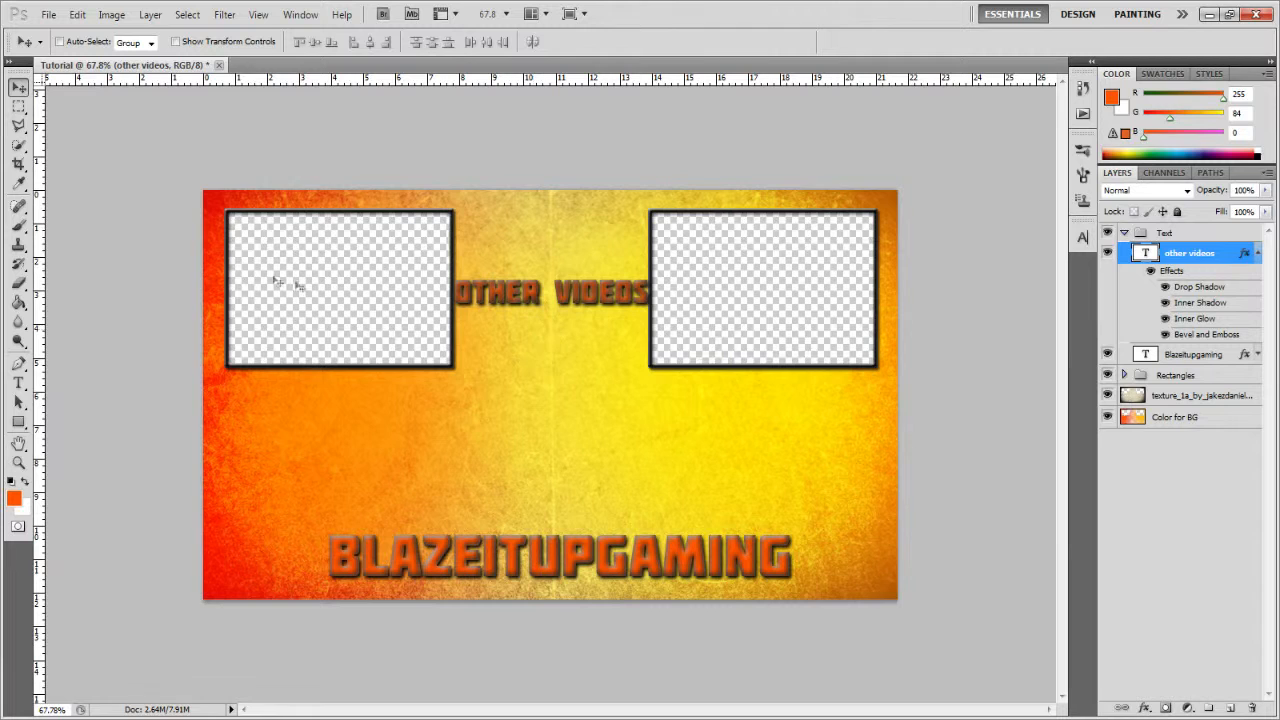
pyautogui.doubleClick(1246, 254)
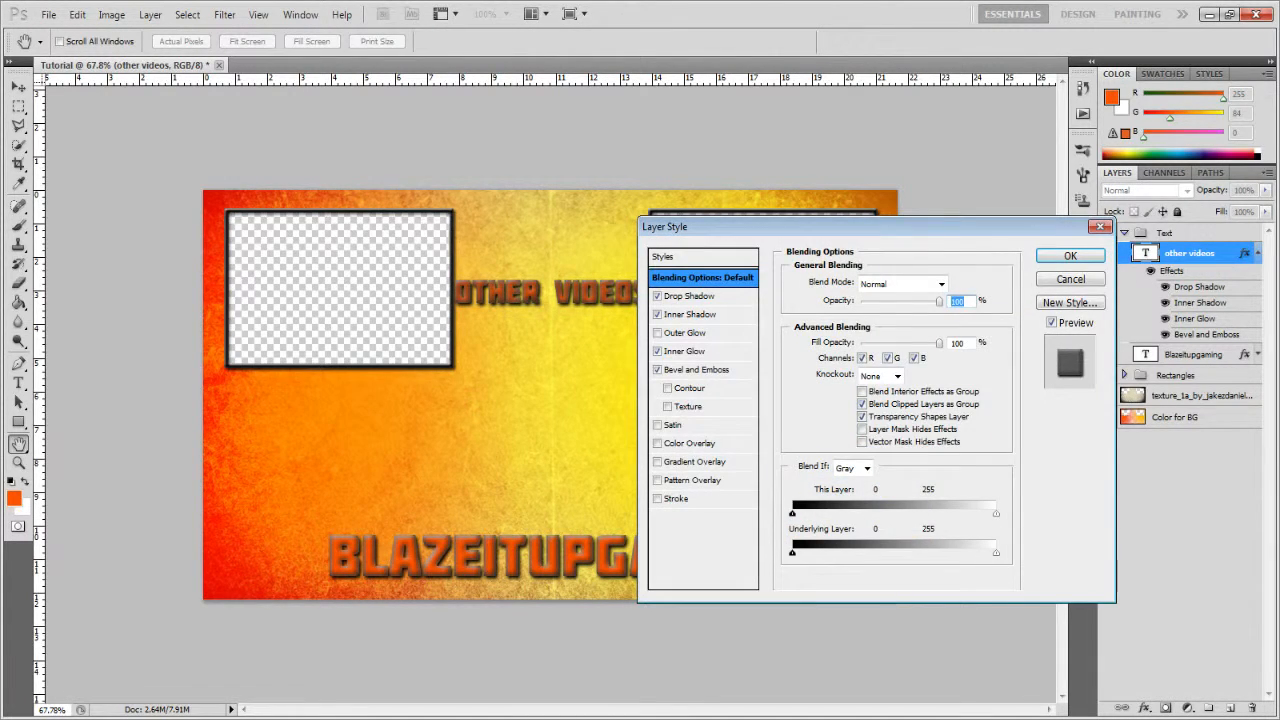
pyautogui.click(657, 315)
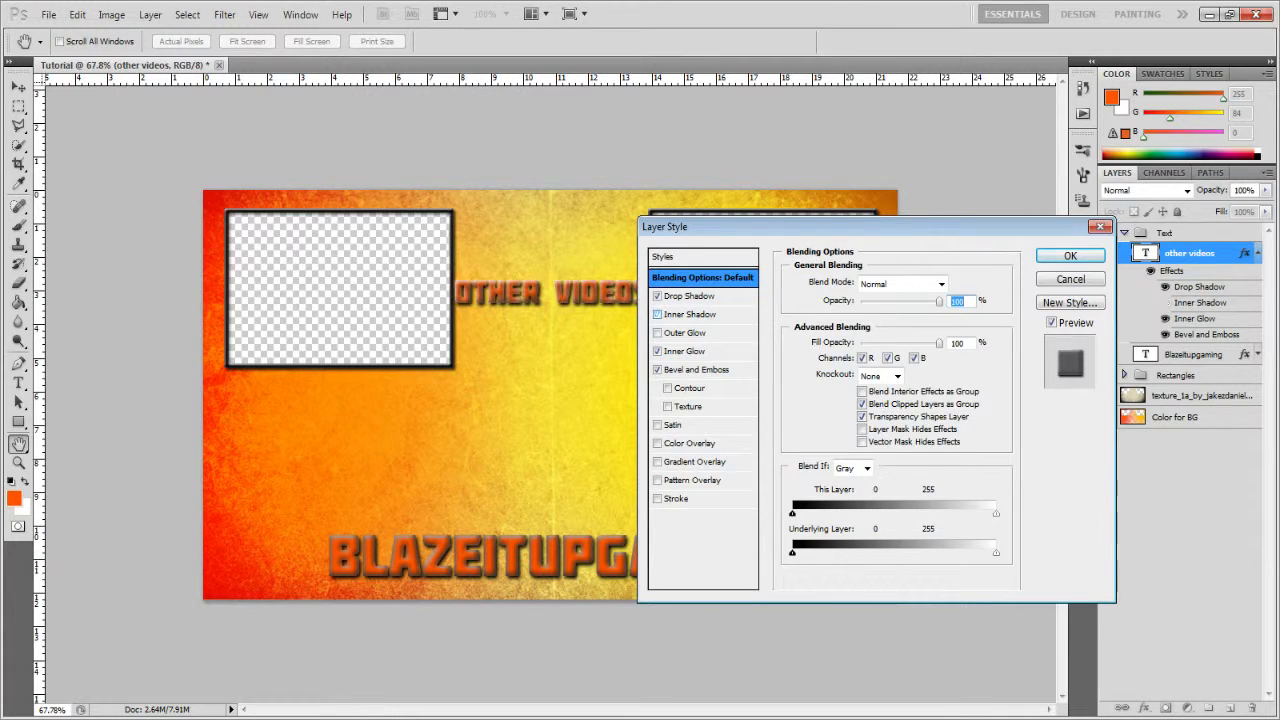
pyautogui.click(657, 351)
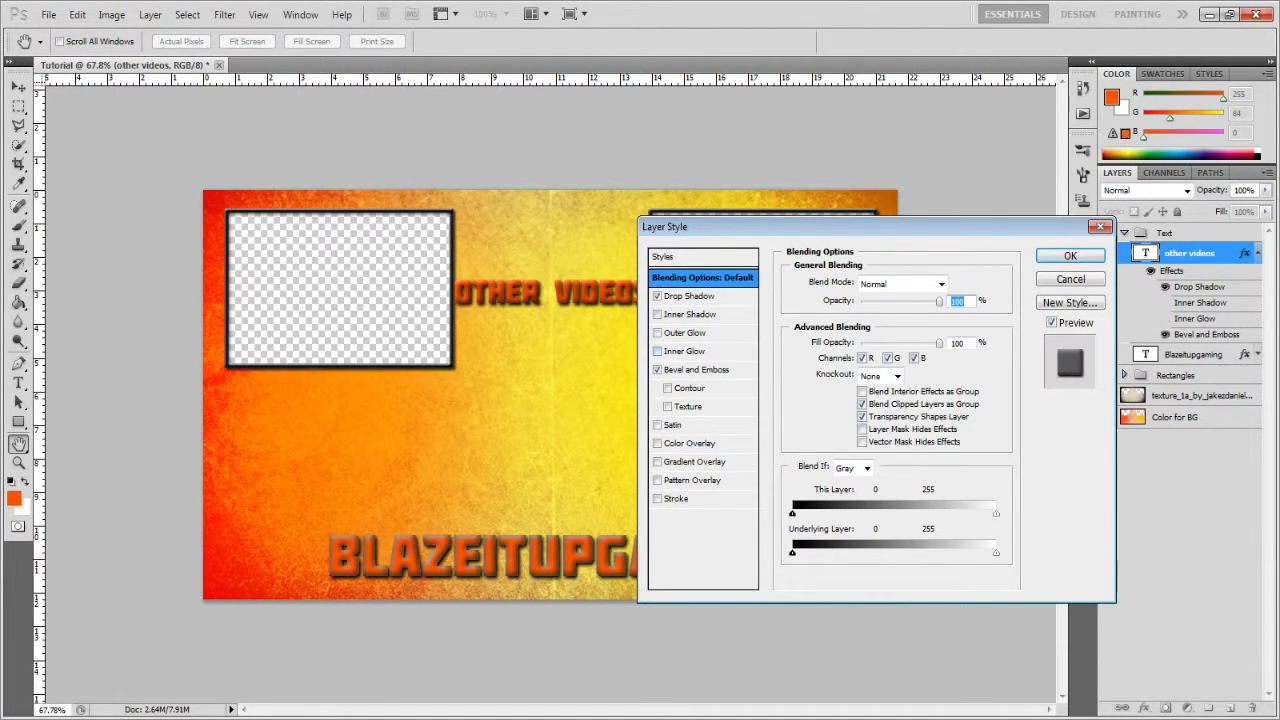
pyautogui.click(657, 351)
pyautogui.click(685, 351)
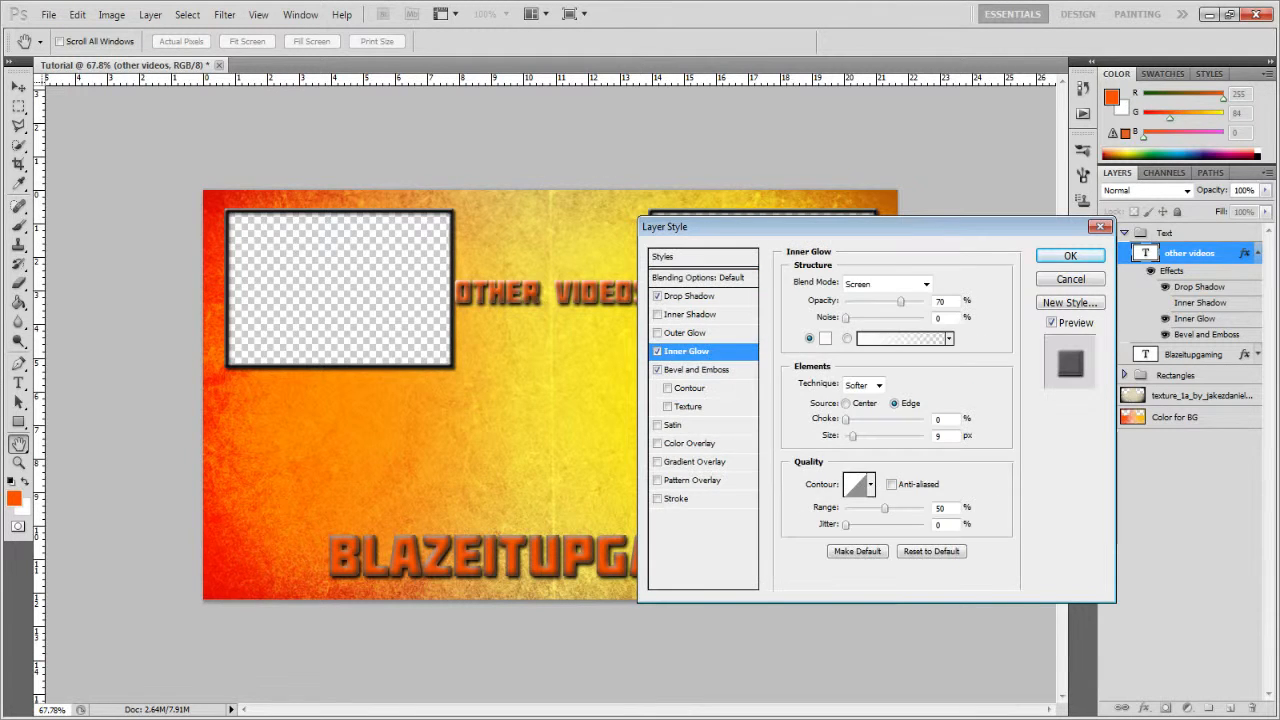
pyautogui.moveTo(853, 436); pyautogui.dragTo(850, 436)
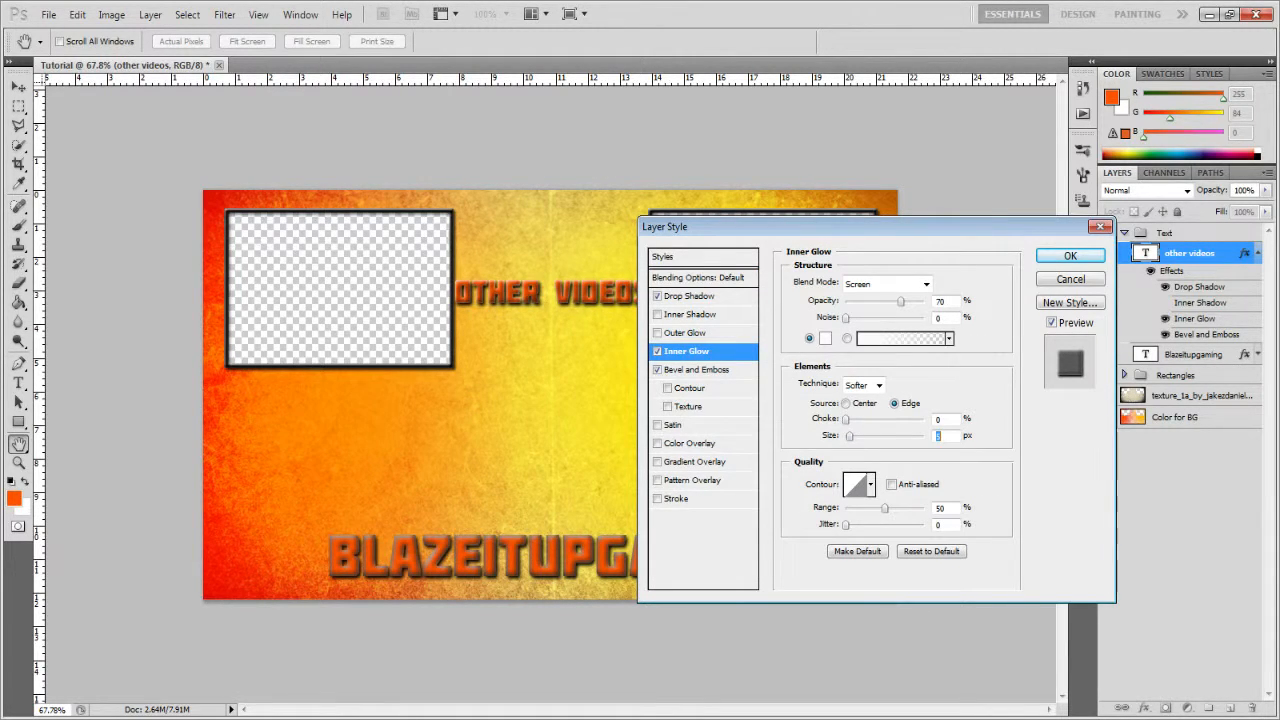
pyautogui.moveTo(901, 301); pyautogui.dragTo(893, 301)
# - Set the OTHER VIDEOS inner shadow to 0 px size and 34% opacity, and apply the layer style
pyautogui.click(680, 296)
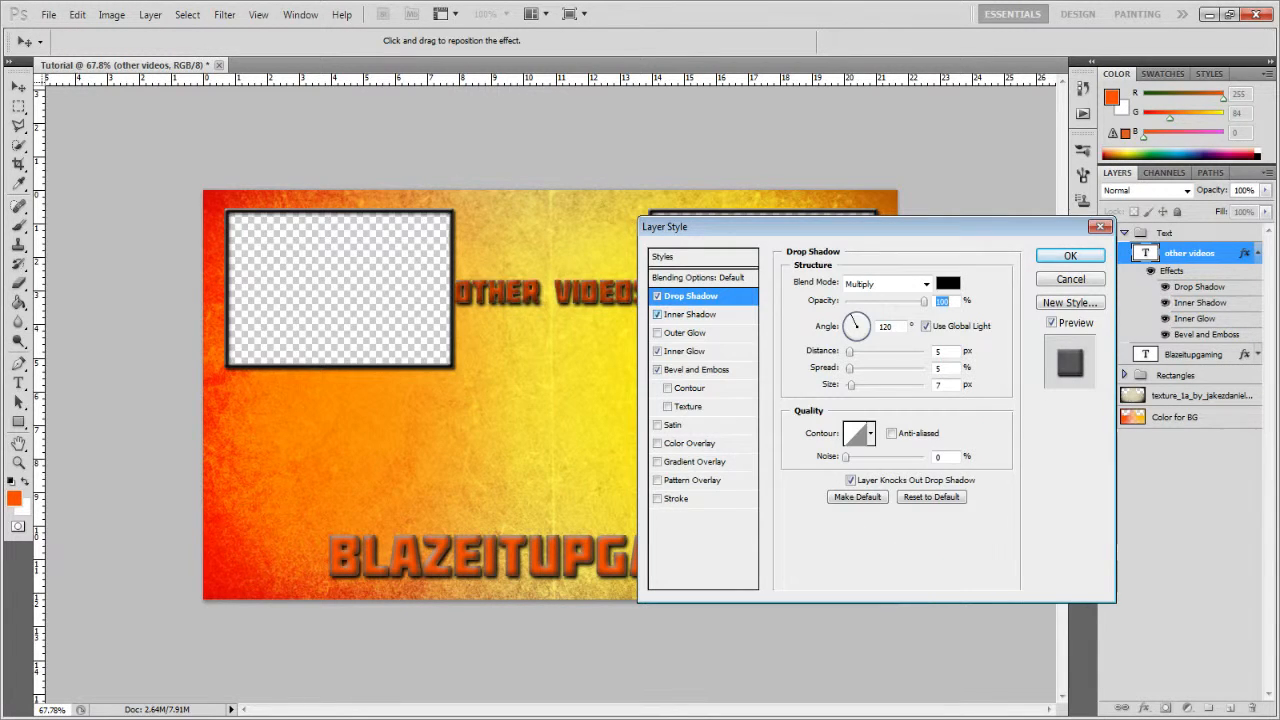
pyautogui.click(692, 314)
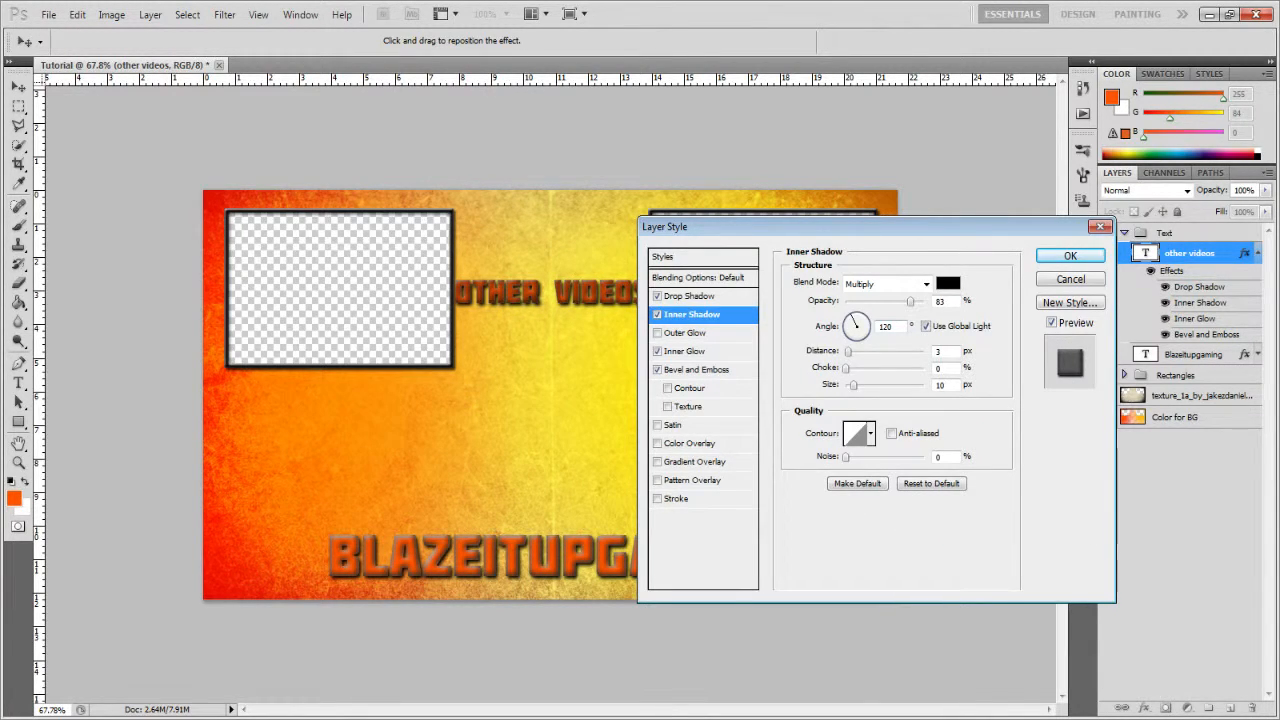
pyautogui.moveTo(853, 385); pyautogui.dragTo(847, 385)
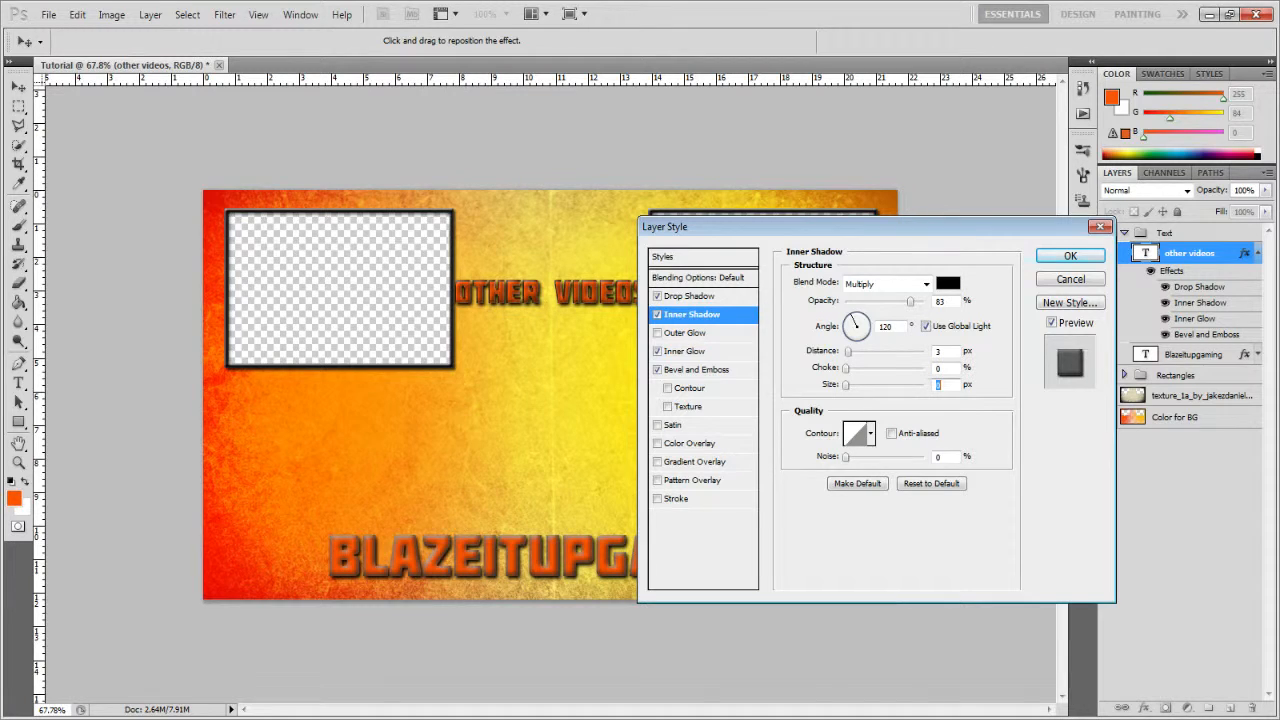
pyautogui.moveTo(910, 301); pyautogui.dragTo(873, 301)
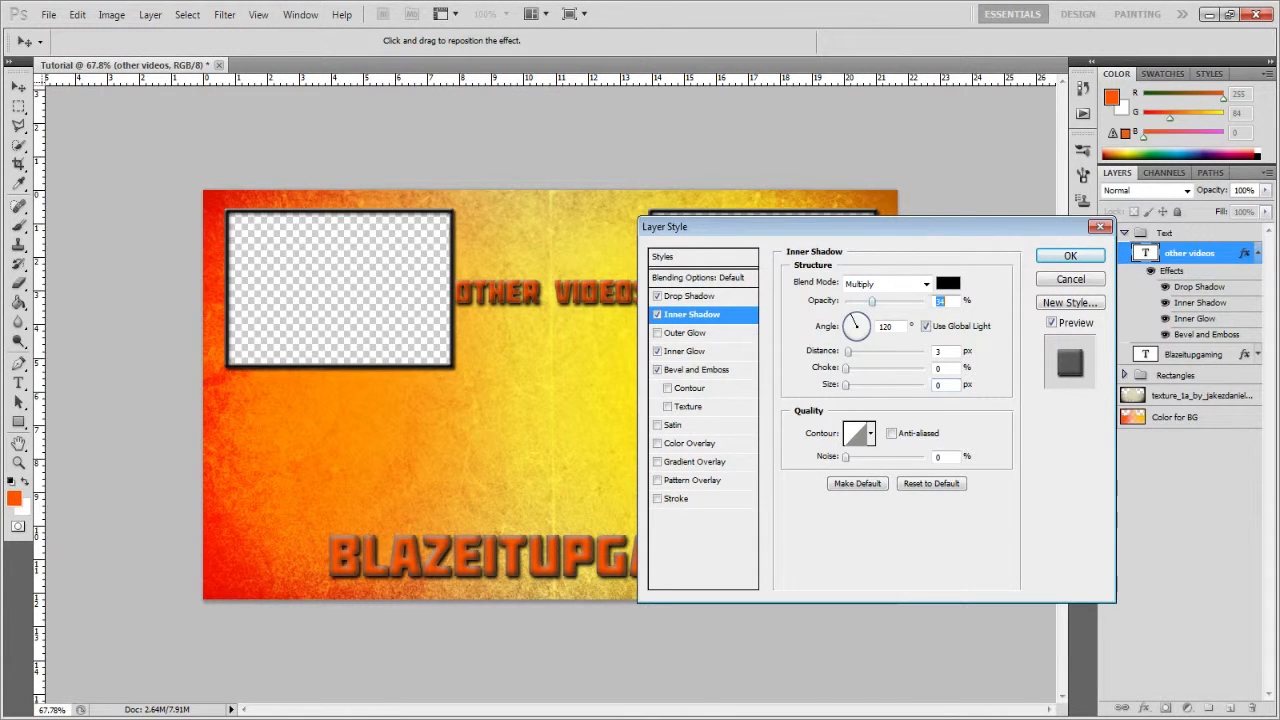
pyautogui.click(689, 296)
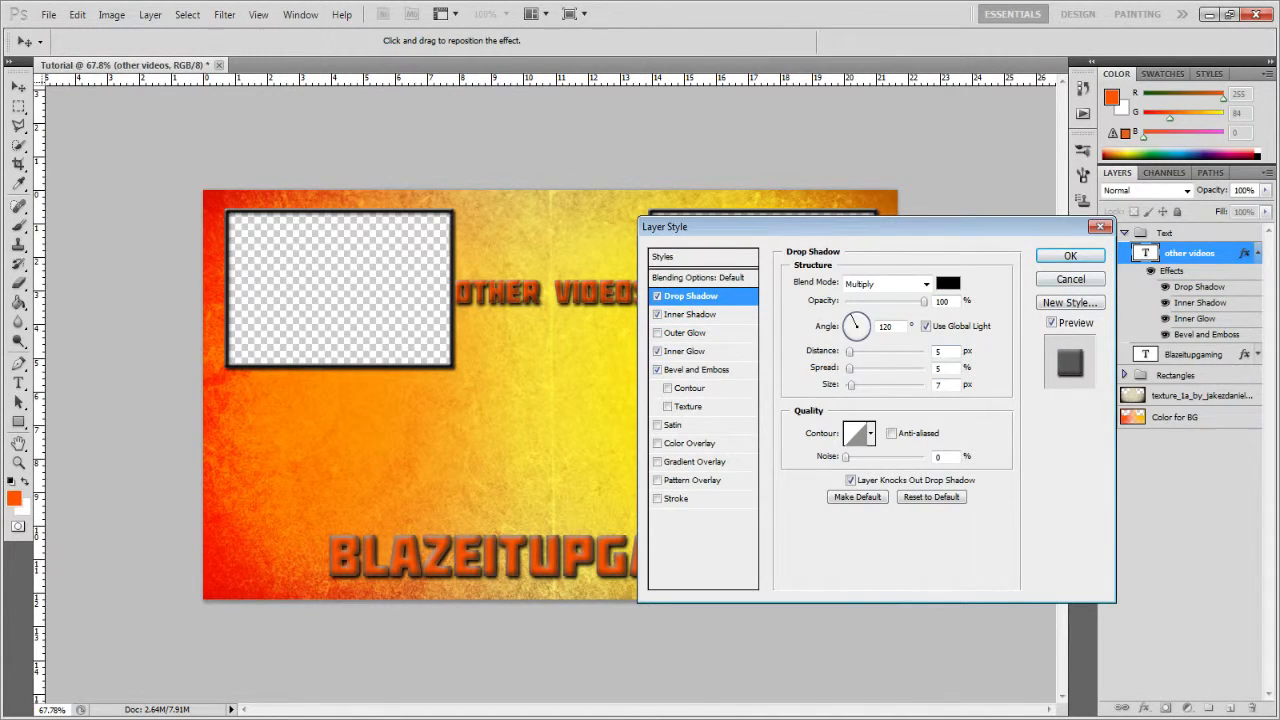
pyautogui.click(1069, 256)
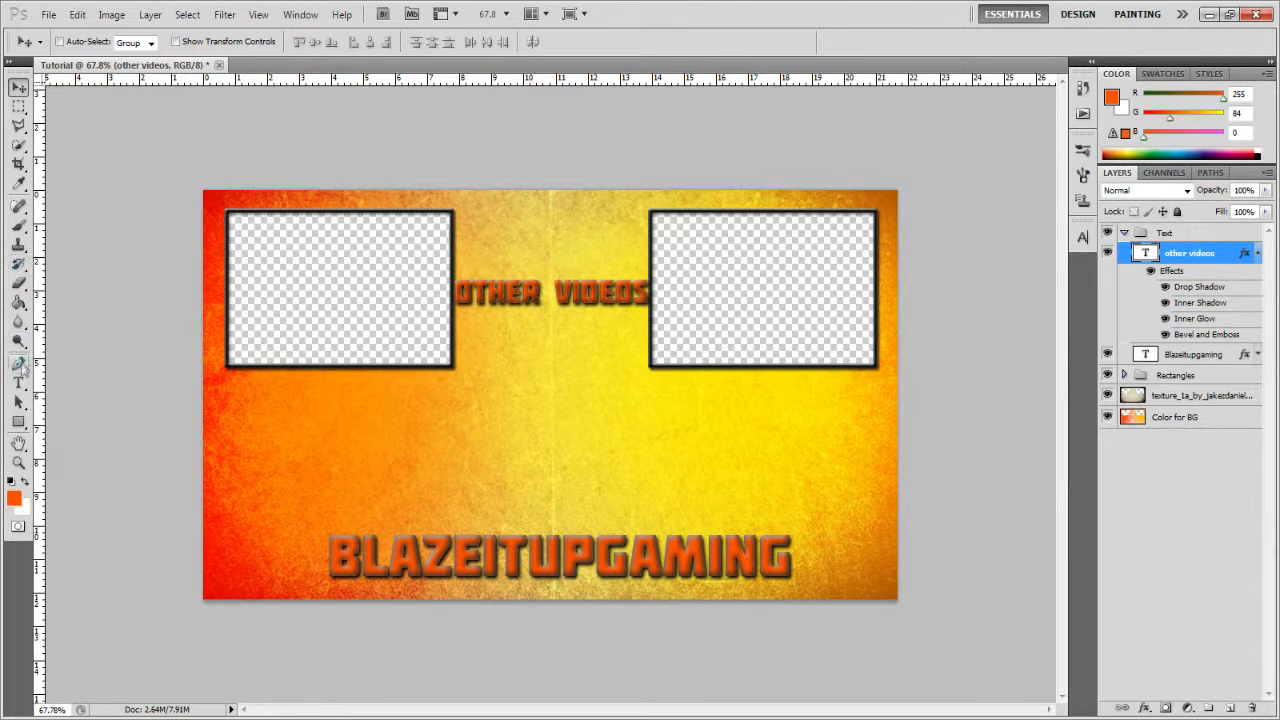
pyautogui.click(19, 364)
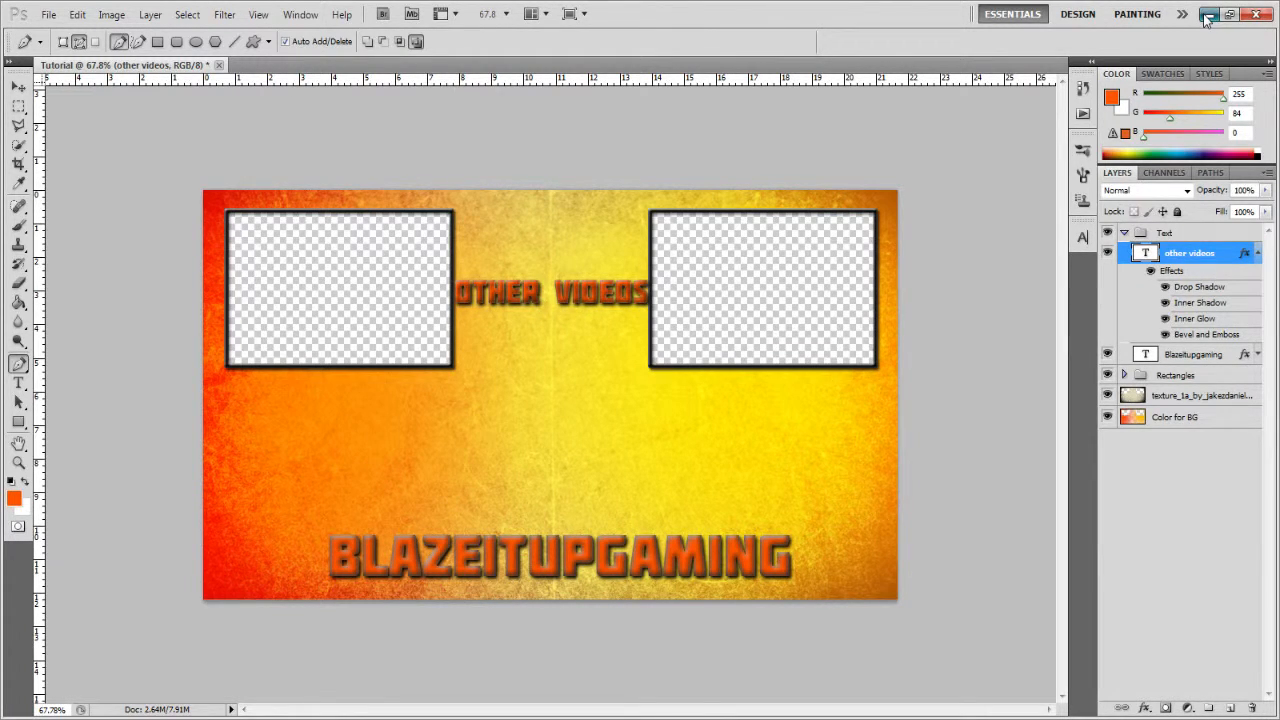
pyautogui.click(536, 702)
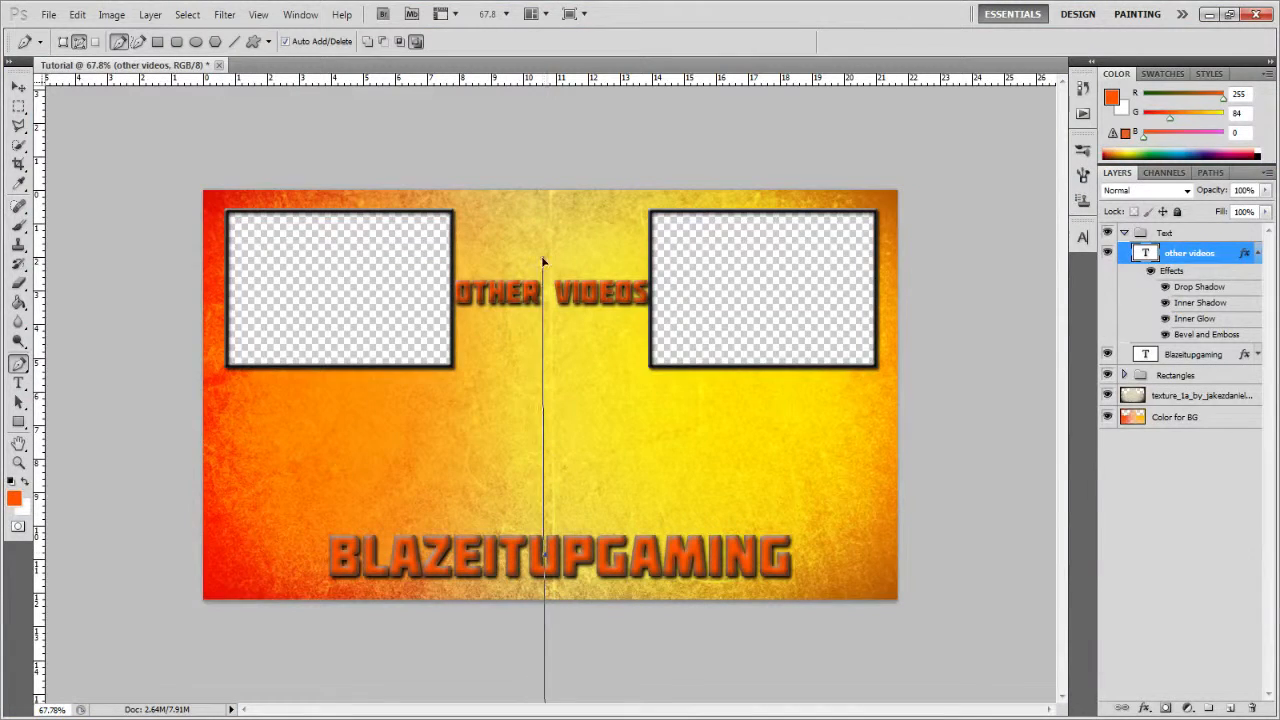
pyautogui.moveTo(553, 405); pyautogui.dragTo(558, 443)
pyautogui.press('Return')
pyautogui.click(18, 87)
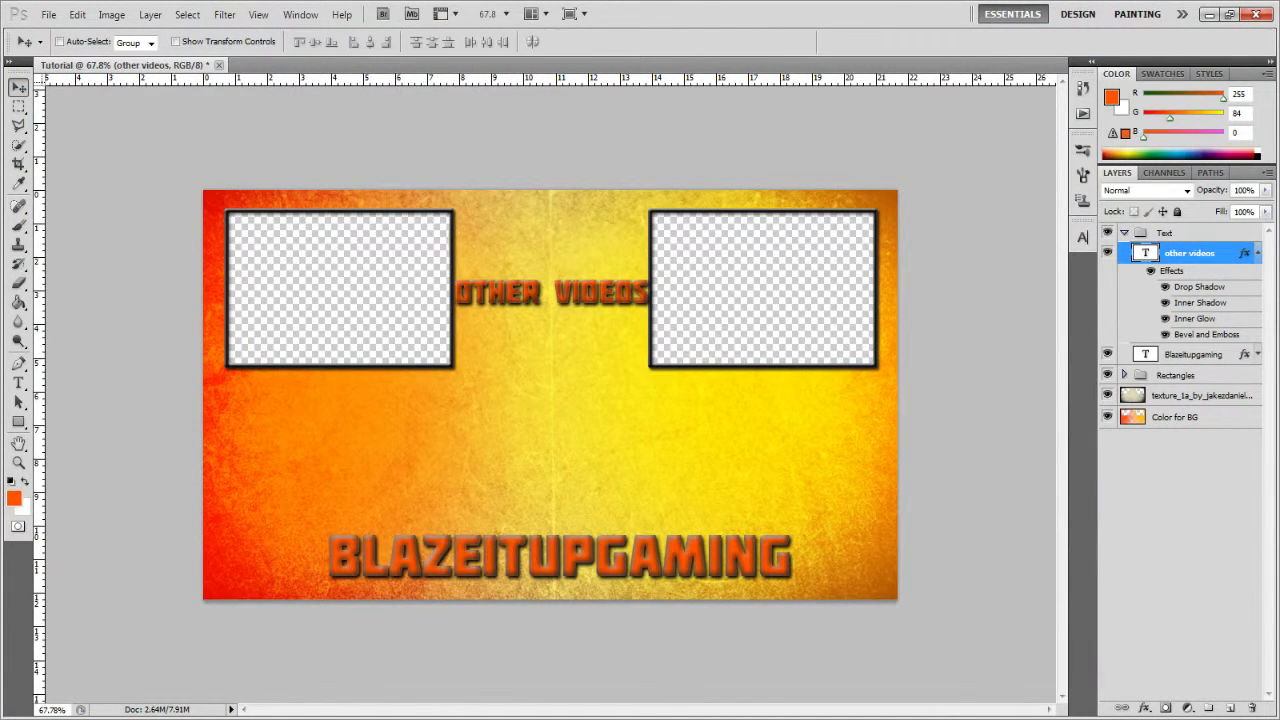
# - Check the Outro Template.png reference image and add a text line reading THANKS below the left frame
pyautogui.hotkey('alt', 'Tab')
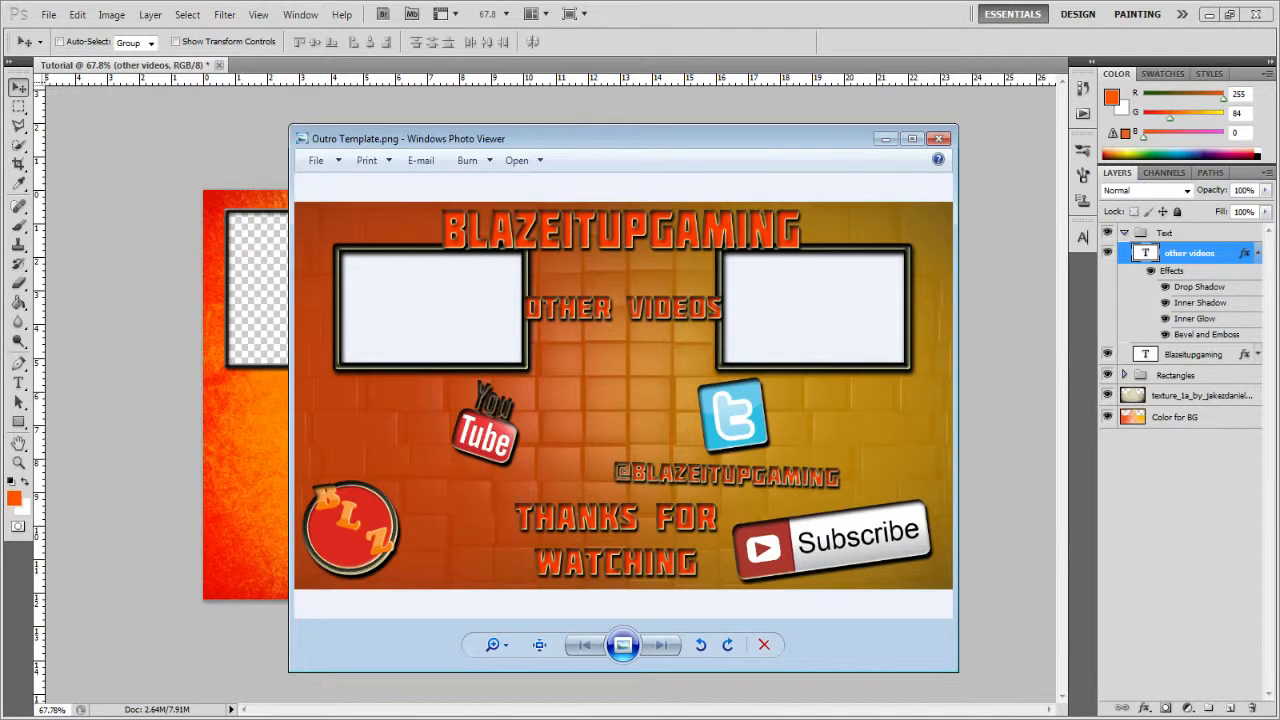
pyautogui.click(885, 138)
pyautogui.click(18, 383)
pyautogui.click(309, 437)
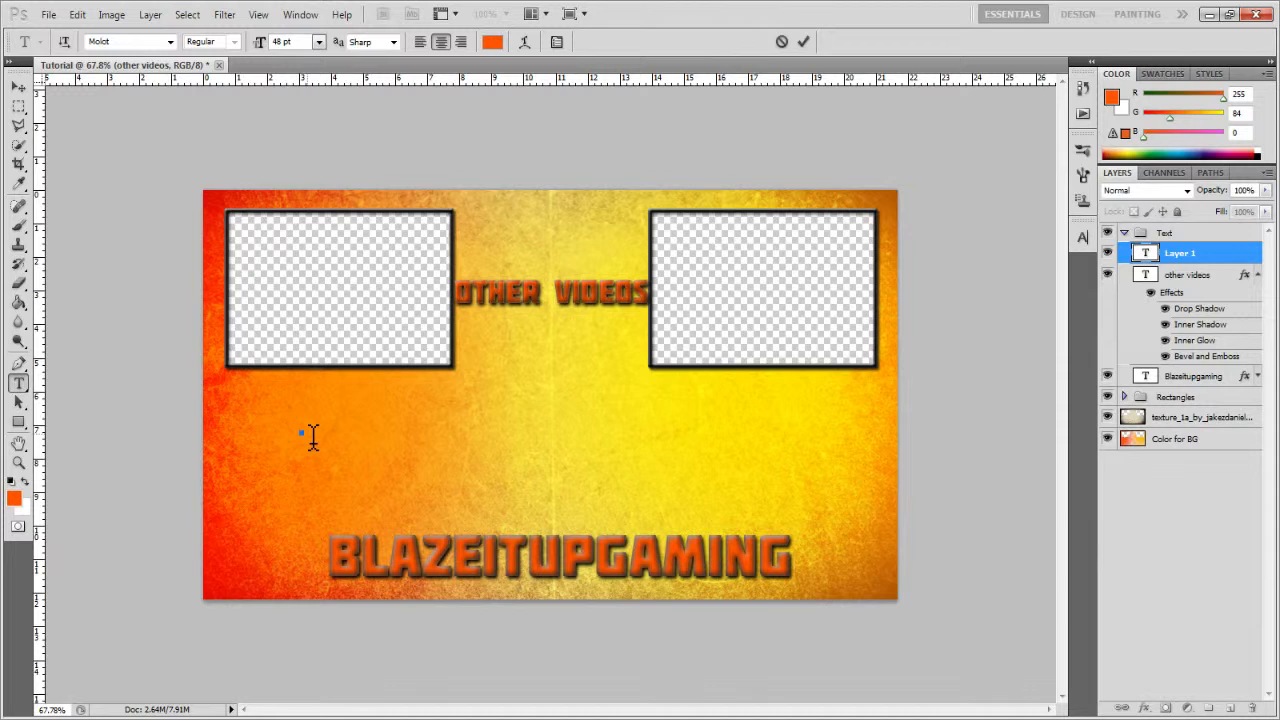
pyautogui.write('THANKS')
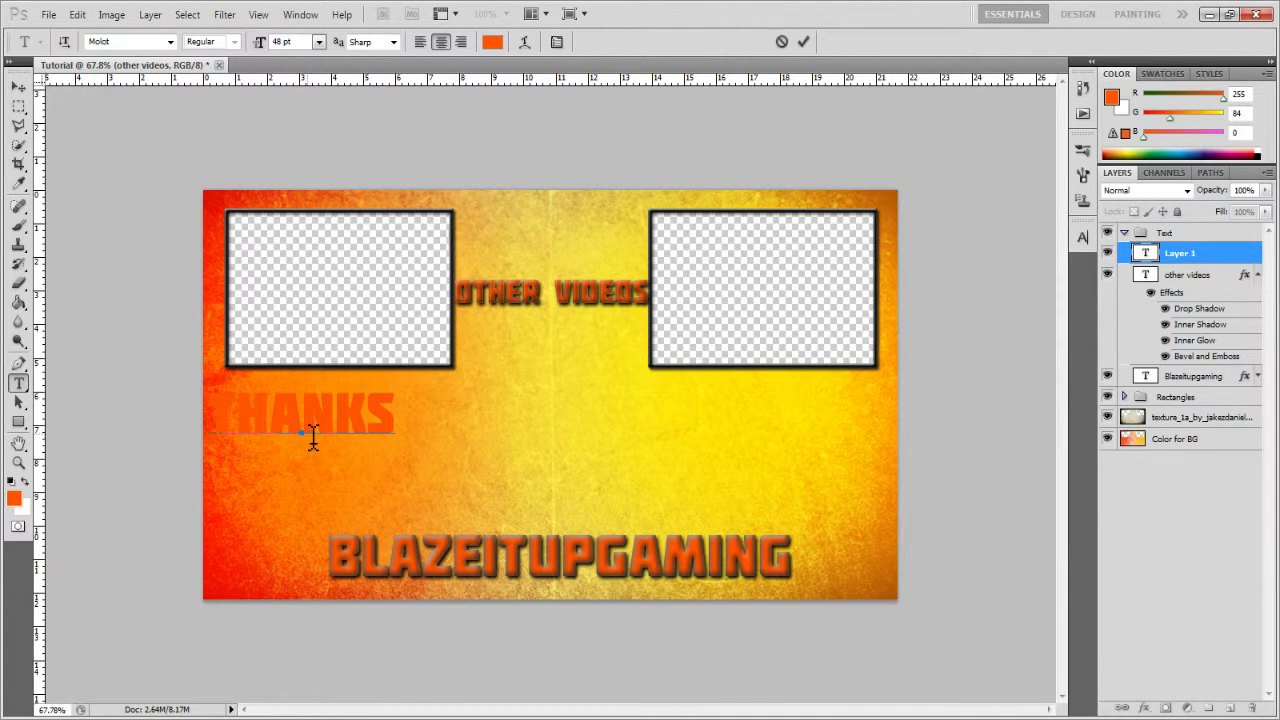
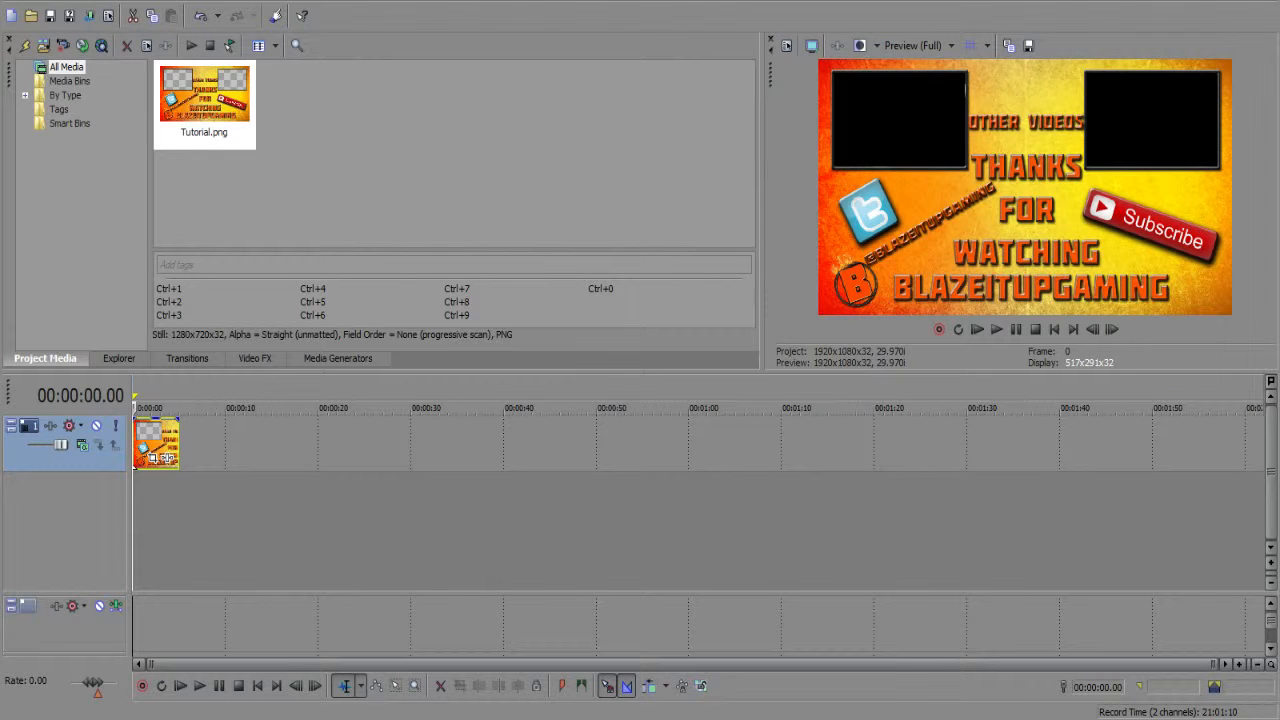
# - In Vegas Pro, import Virtual Riot - Idols (EDM Mashup).mp3 and place it at the timeline start beneath the Tutorial.png image
pyautogui.moveTo(312, 625); pyautogui.dragTo(428, 212)
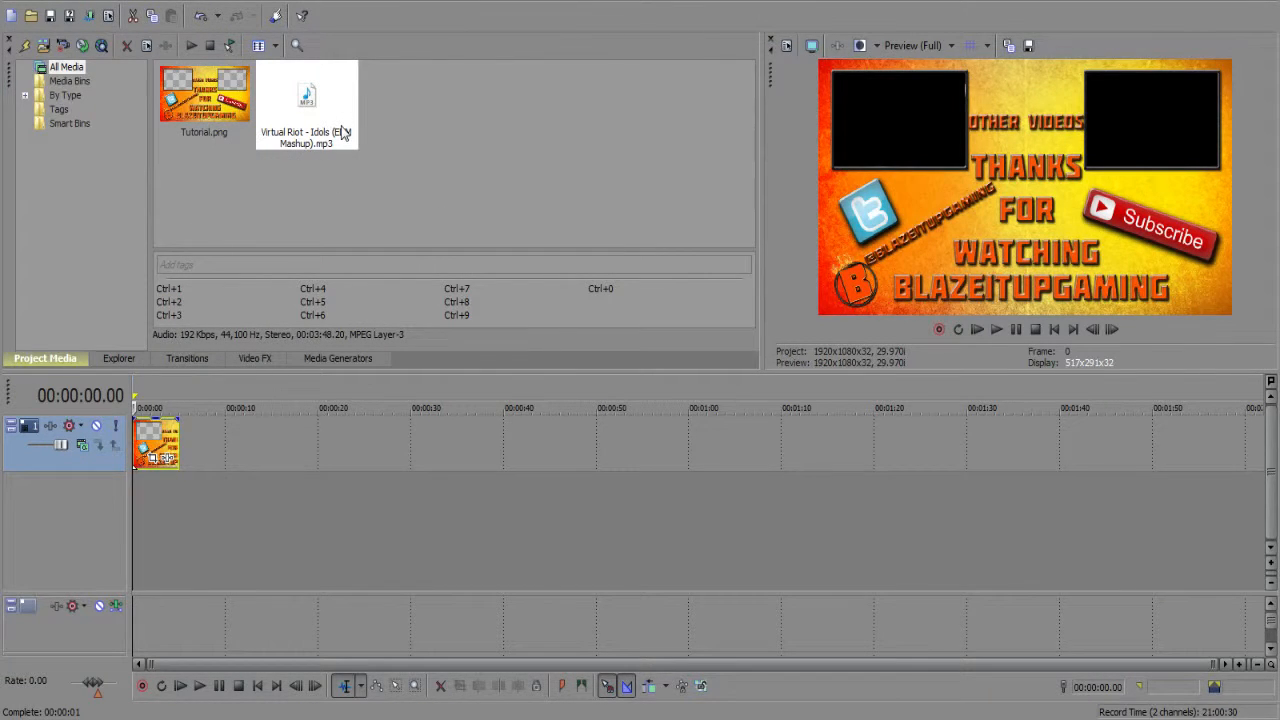
pyautogui.moveTo(342, 134); pyautogui.dragTo(155, 490)
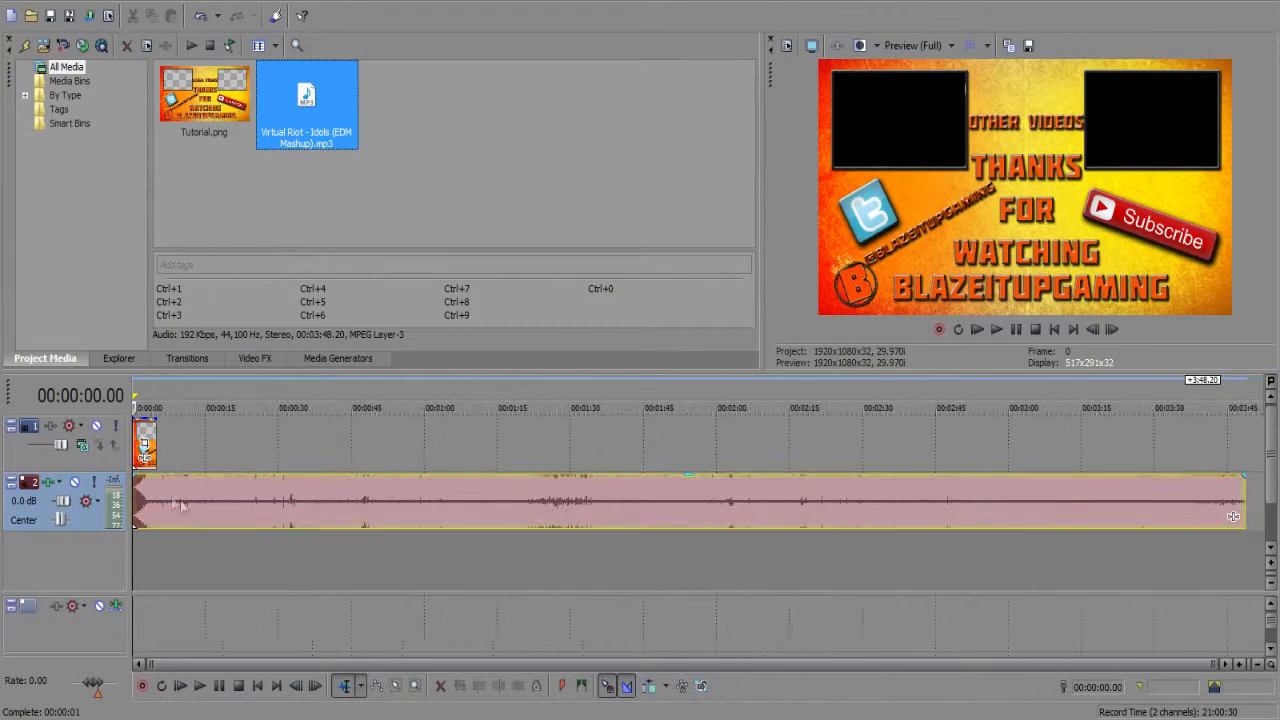
pyautogui.click(309, 503)
pyautogui.click(151, 500)
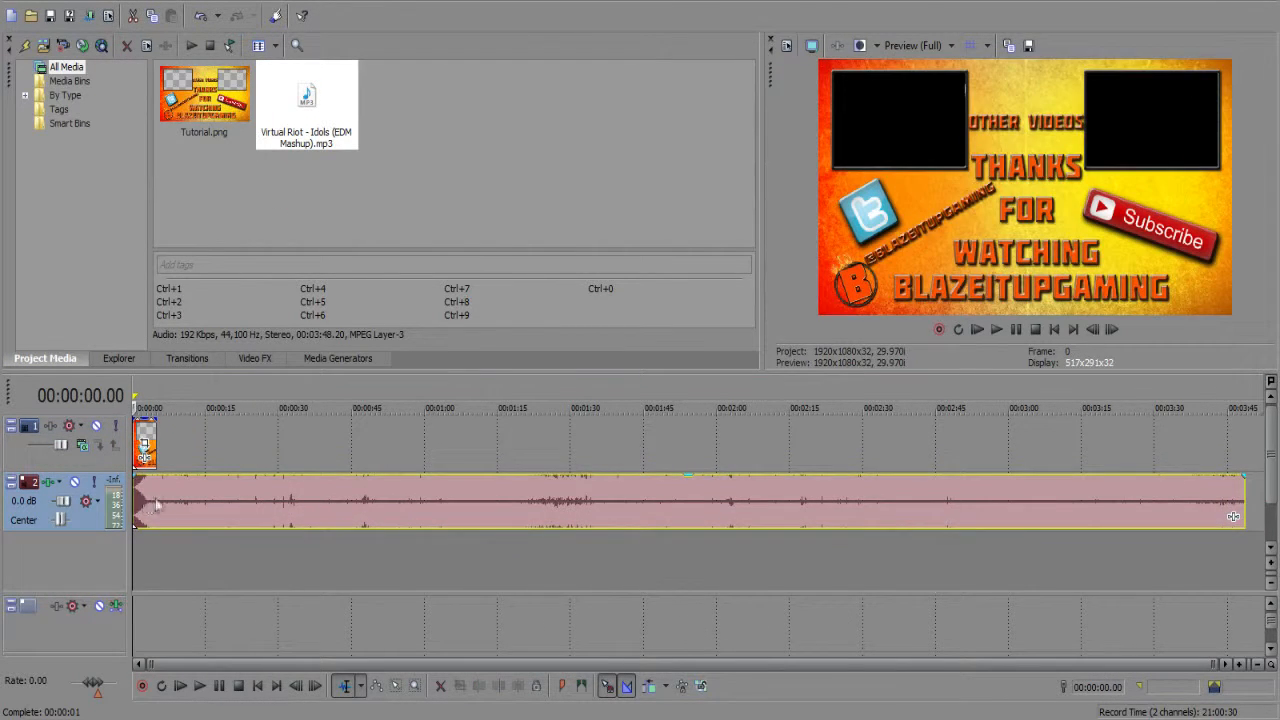
# - Lower the music track's volume to -20.0 dB and play the start of the timeline to check the level
pyautogui.scroll(5, 155, 503)
pyautogui.moveTo(64, 502); pyautogui.dragTo(58, 502)
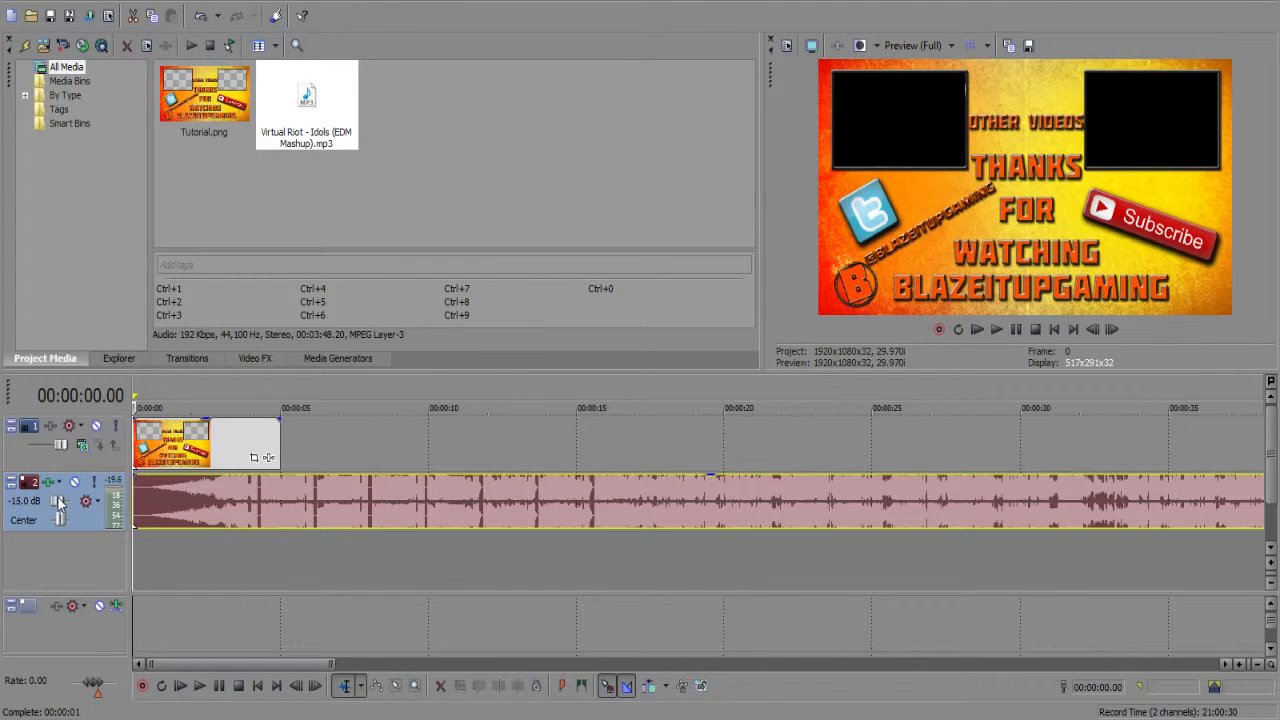
pyautogui.press('space')
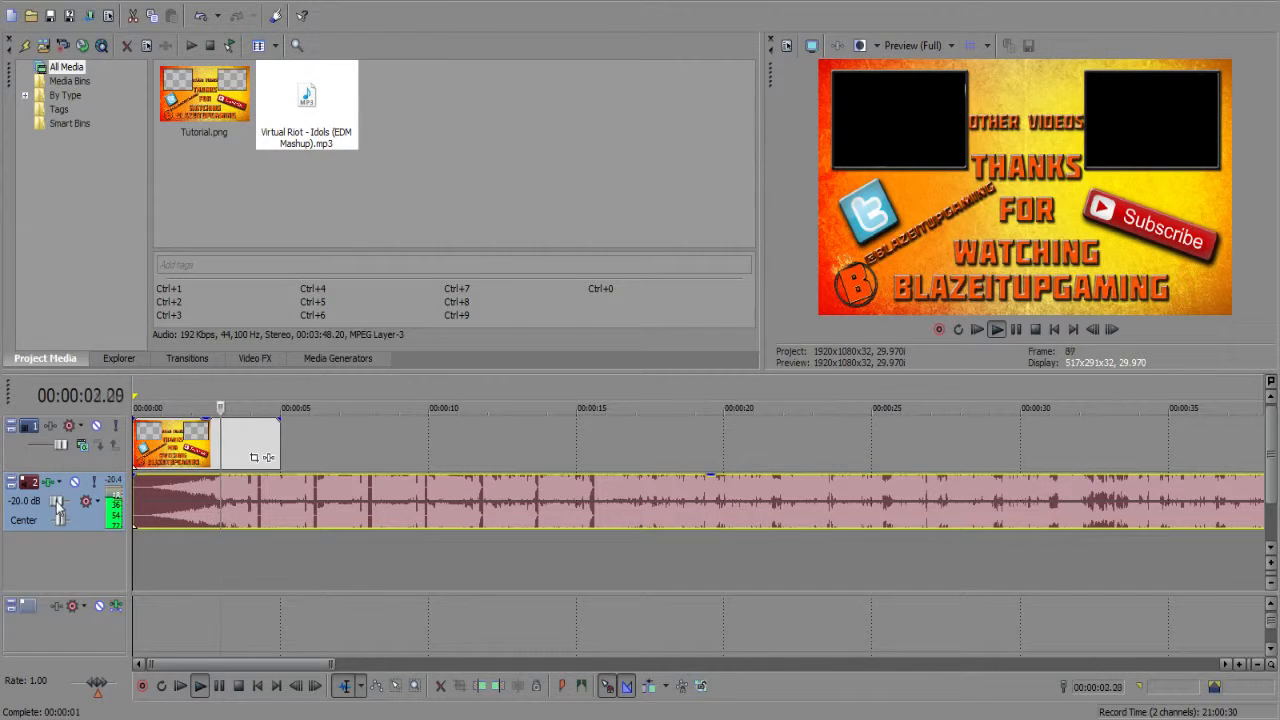
pyautogui.press('space')
pyautogui.moveTo(78, 503); pyautogui.dragTo(66, 505)
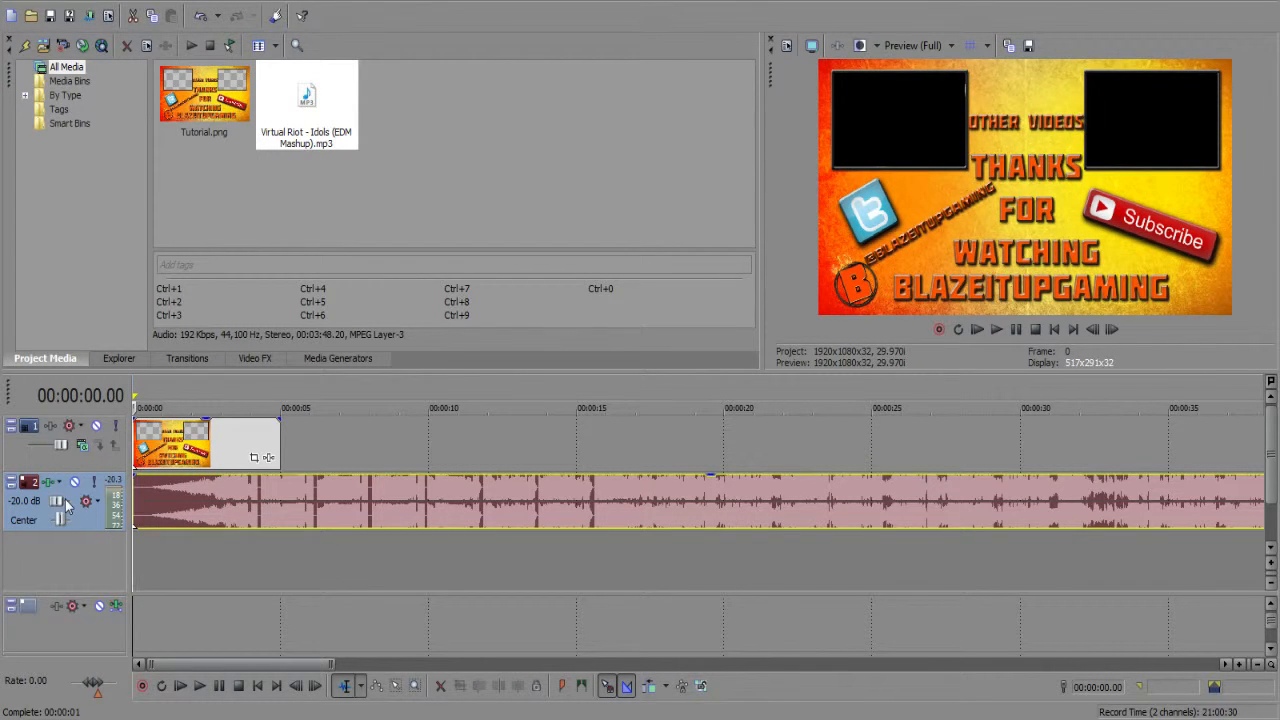
# - Play the music from several points within its first ten seconds, examining where the beats fall
pyautogui.click(222, 443)
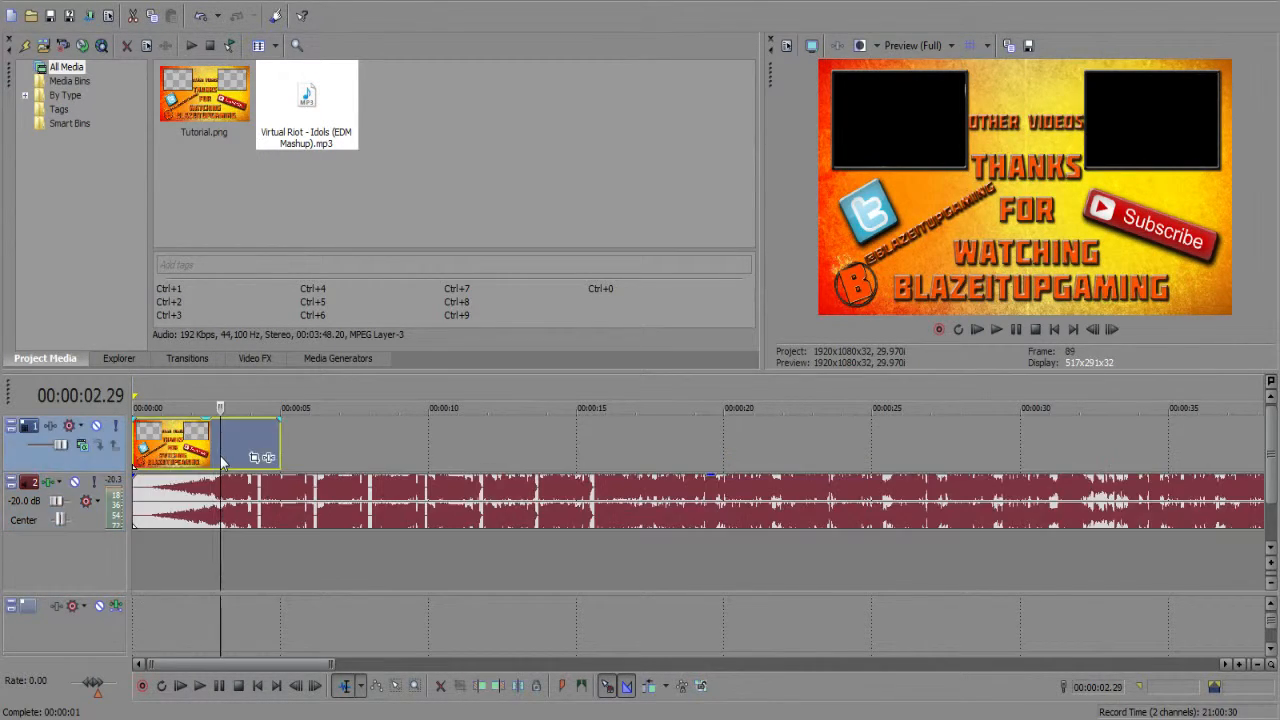
pyautogui.click(136, 440)
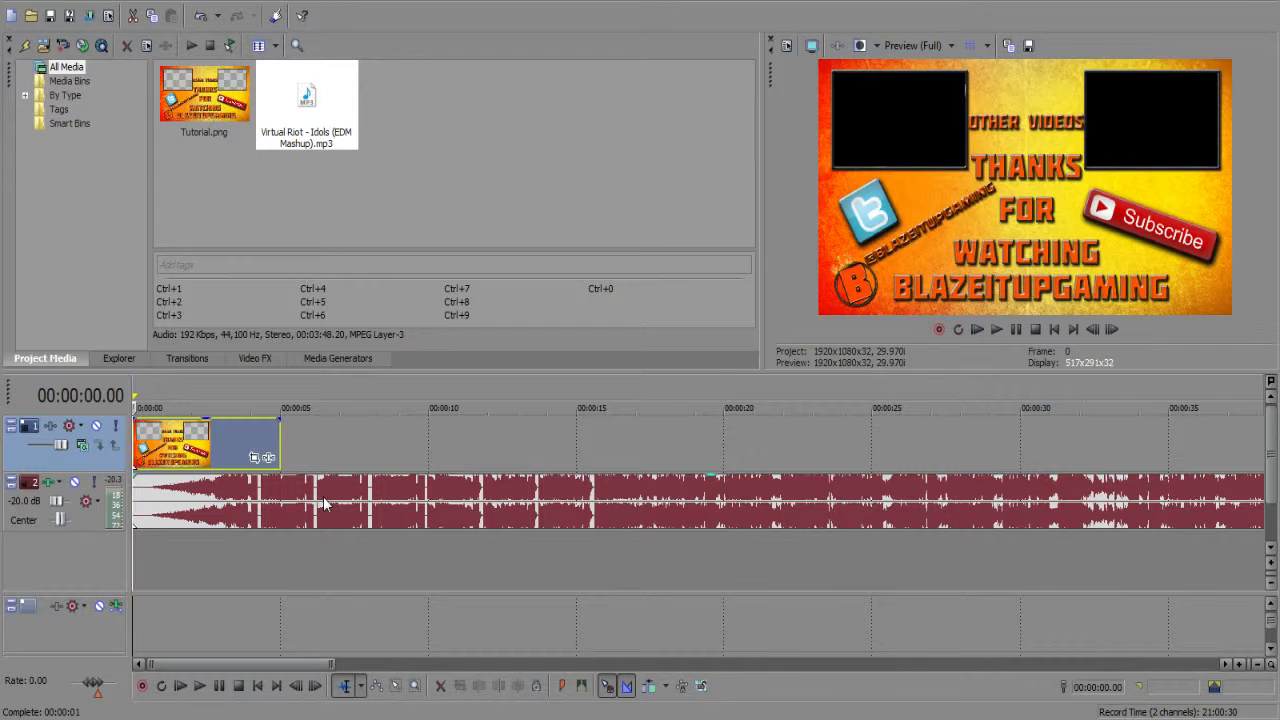
pyautogui.click(257, 510)
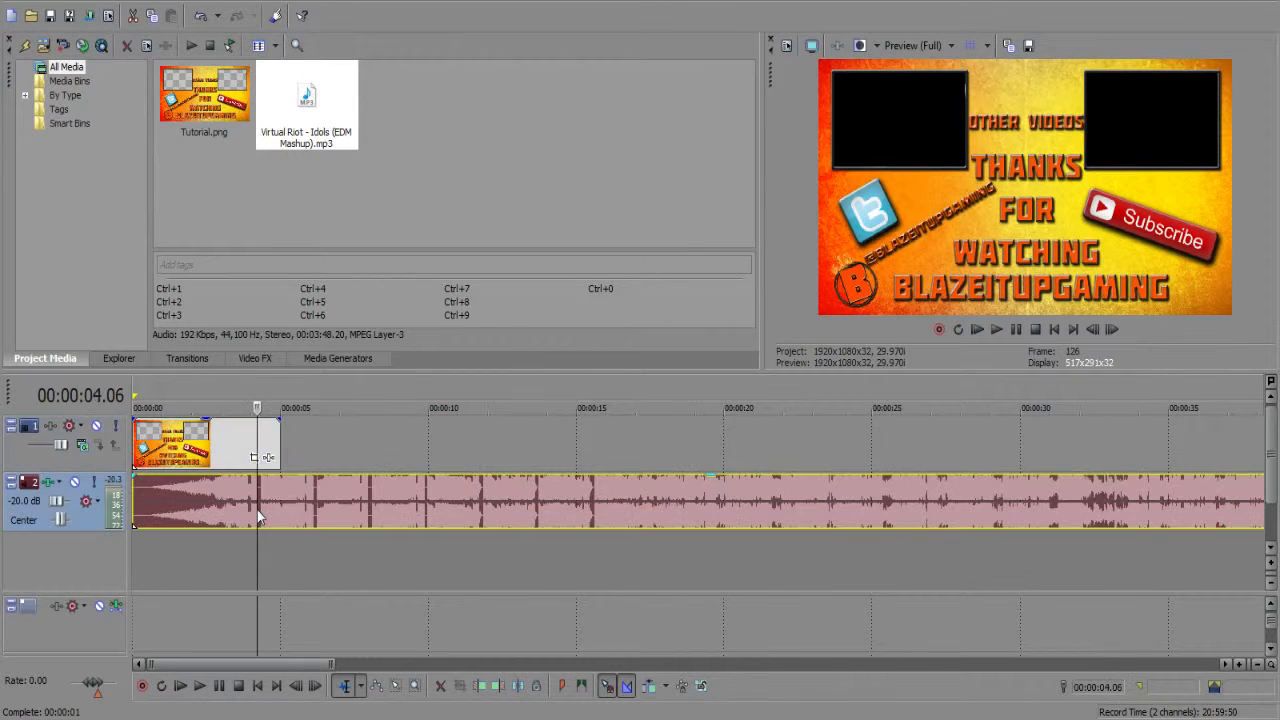
pyautogui.click(316, 505)
pyautogui.press('space')
pyautogui.scroll(3, 318, 506)
pyautogui.scroll(-1, 320, 507)
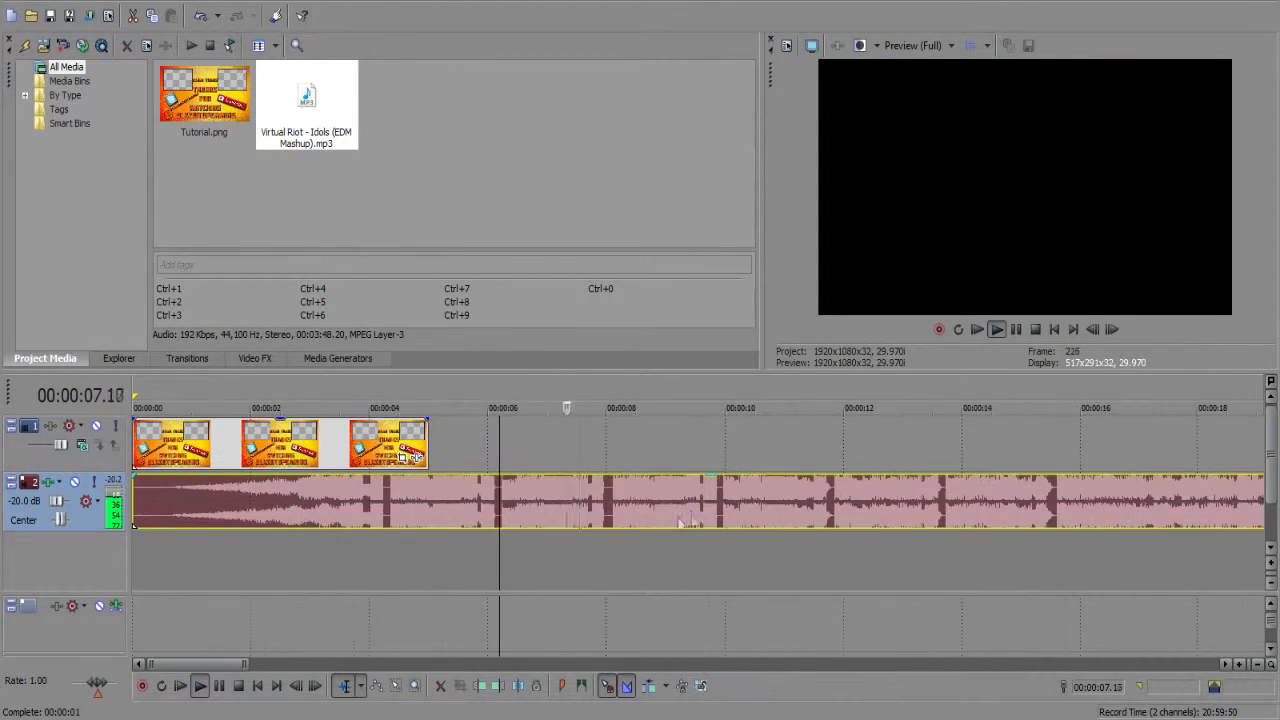
pyautogui.press('space')
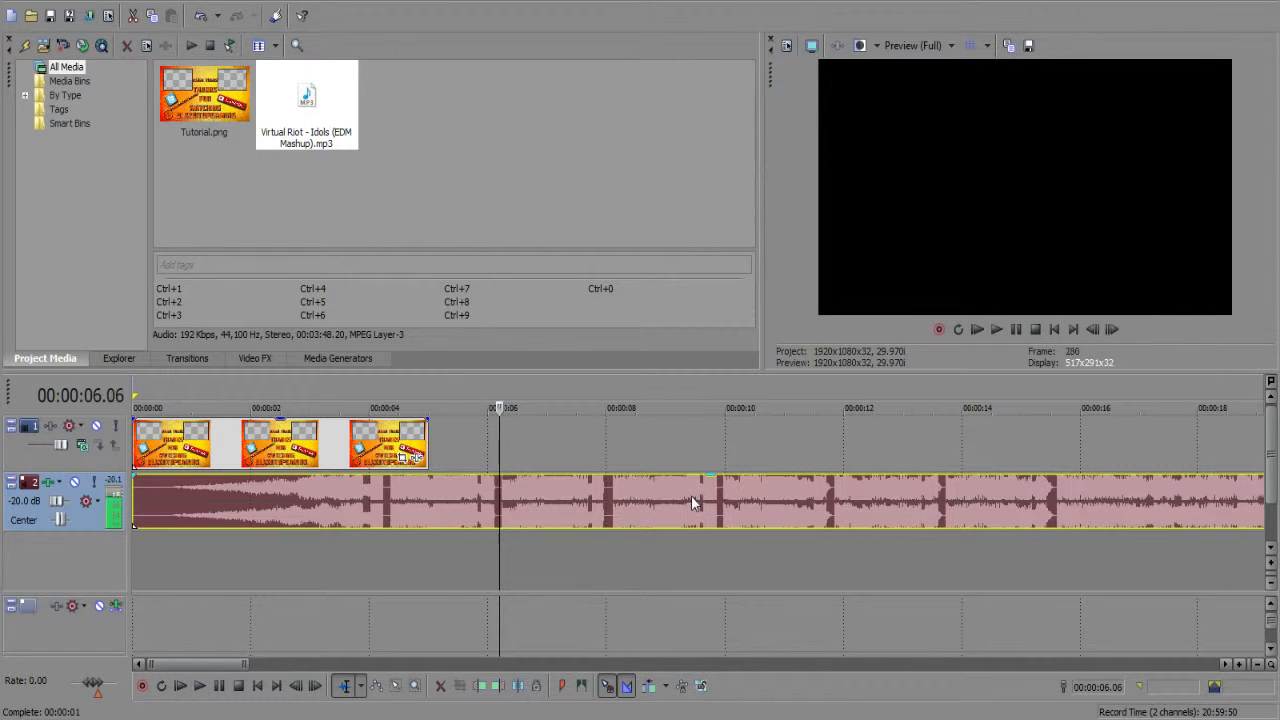
pyautogui.press('space')
pyautogui.click(691, 495)
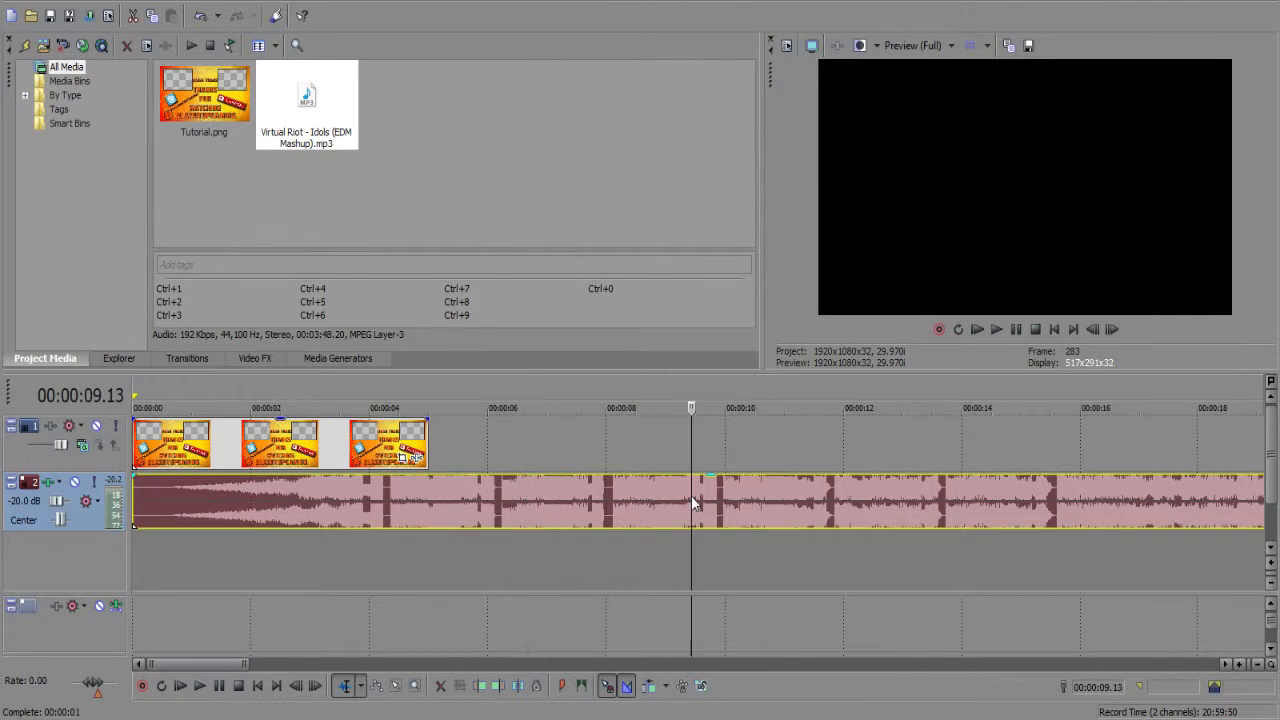
# - Split the music at 00:00:11.05, delete the part before it and have the rest start at the timeline's beginning
pyautogui.press('Return')
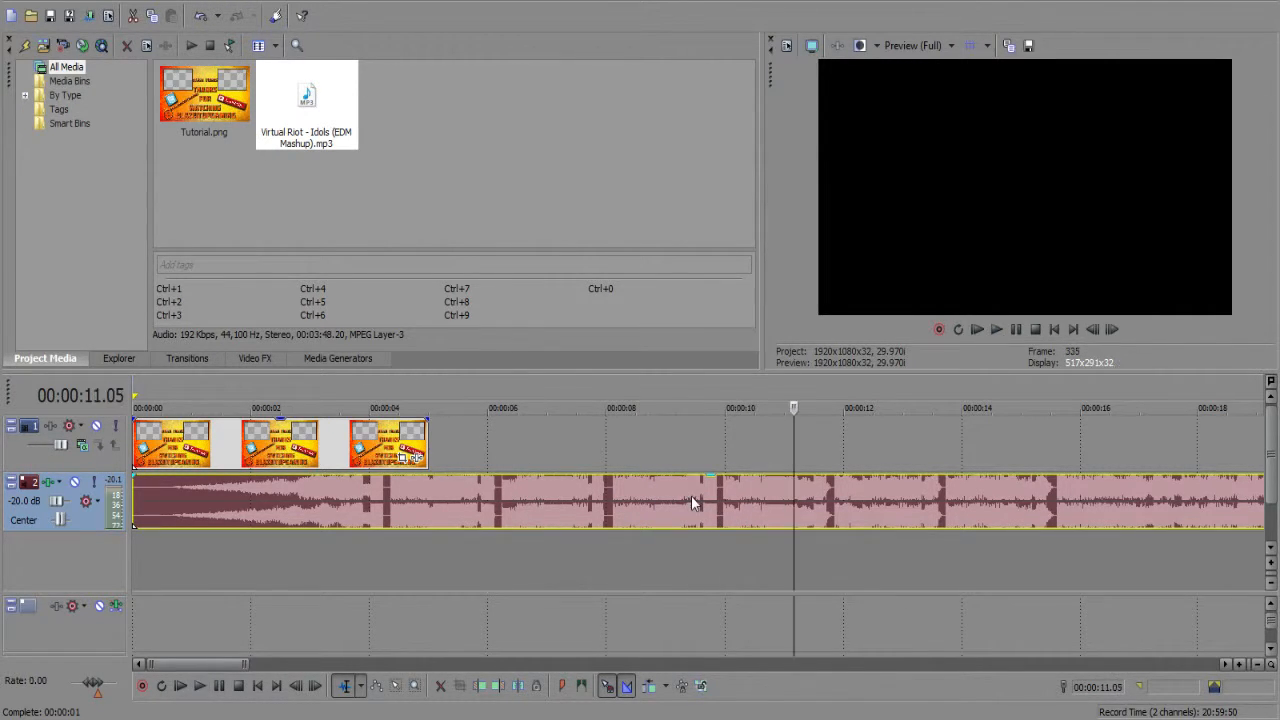
pyautogui.scroll(3, 691, 495)
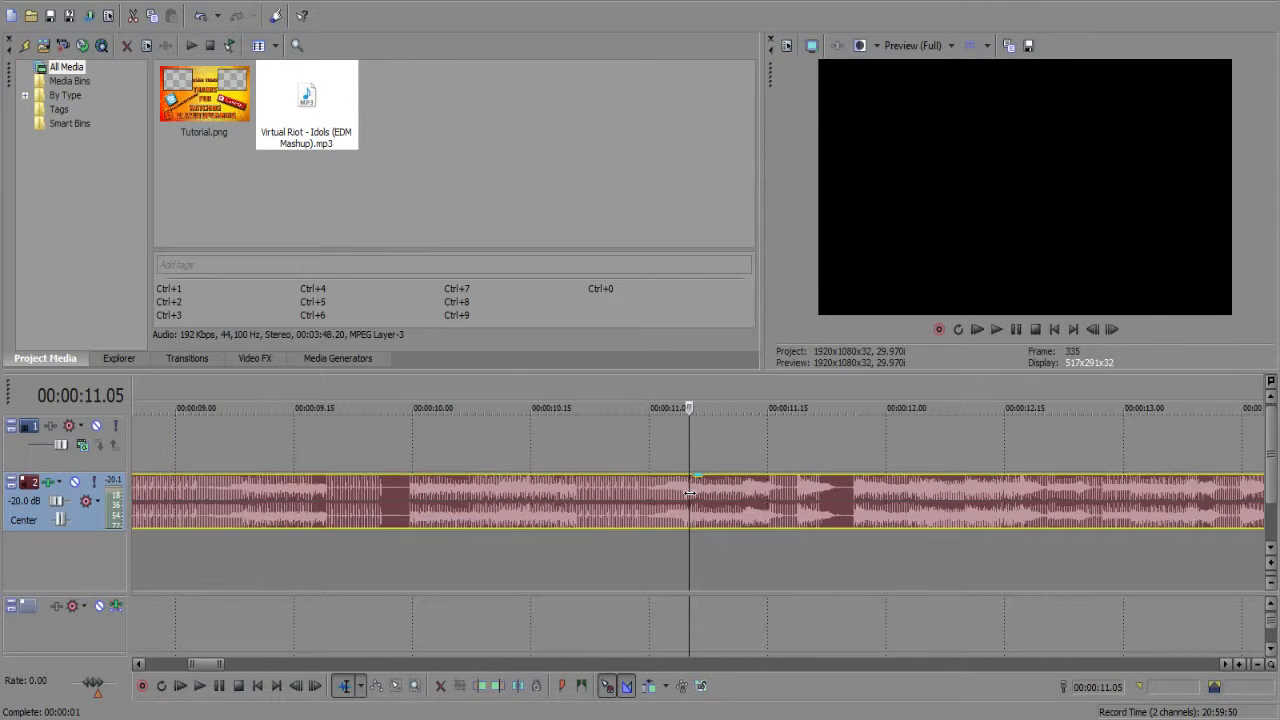
pyautogui.press('s')
pyautogui.scroll(-5, 689, 494)
pyautogui.click(391, 509)
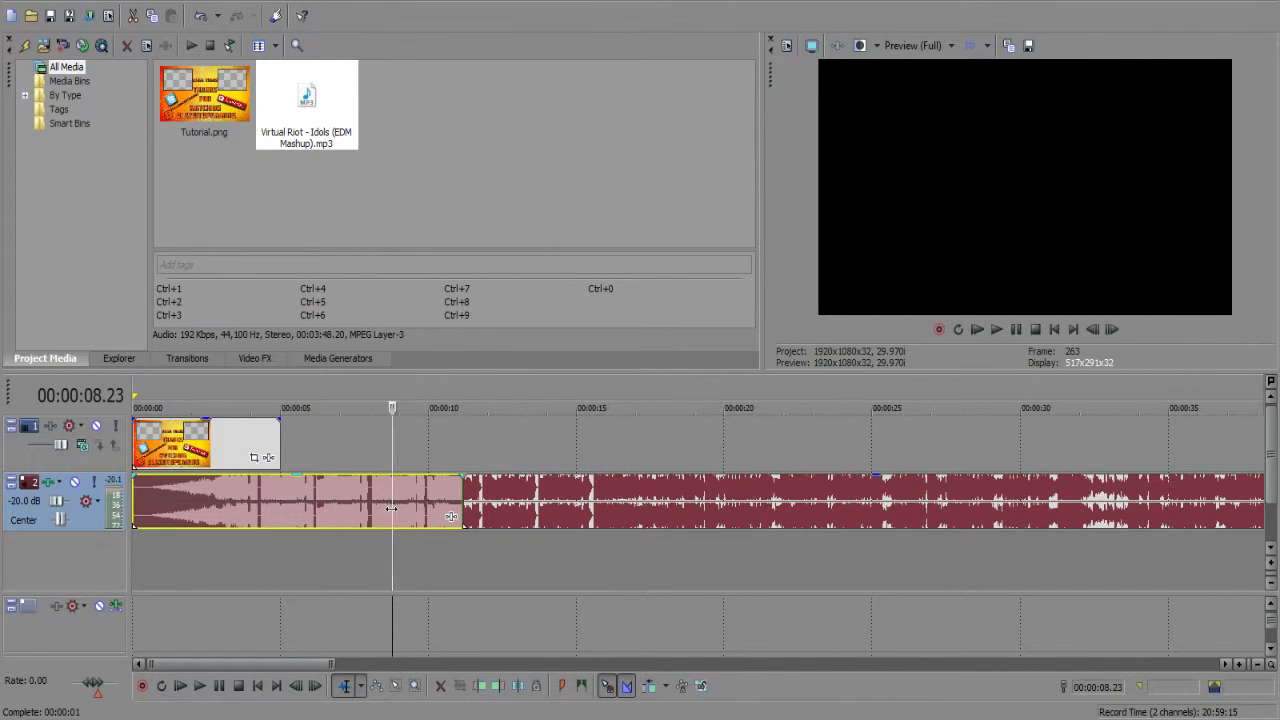
pyautogui.press('Delete')
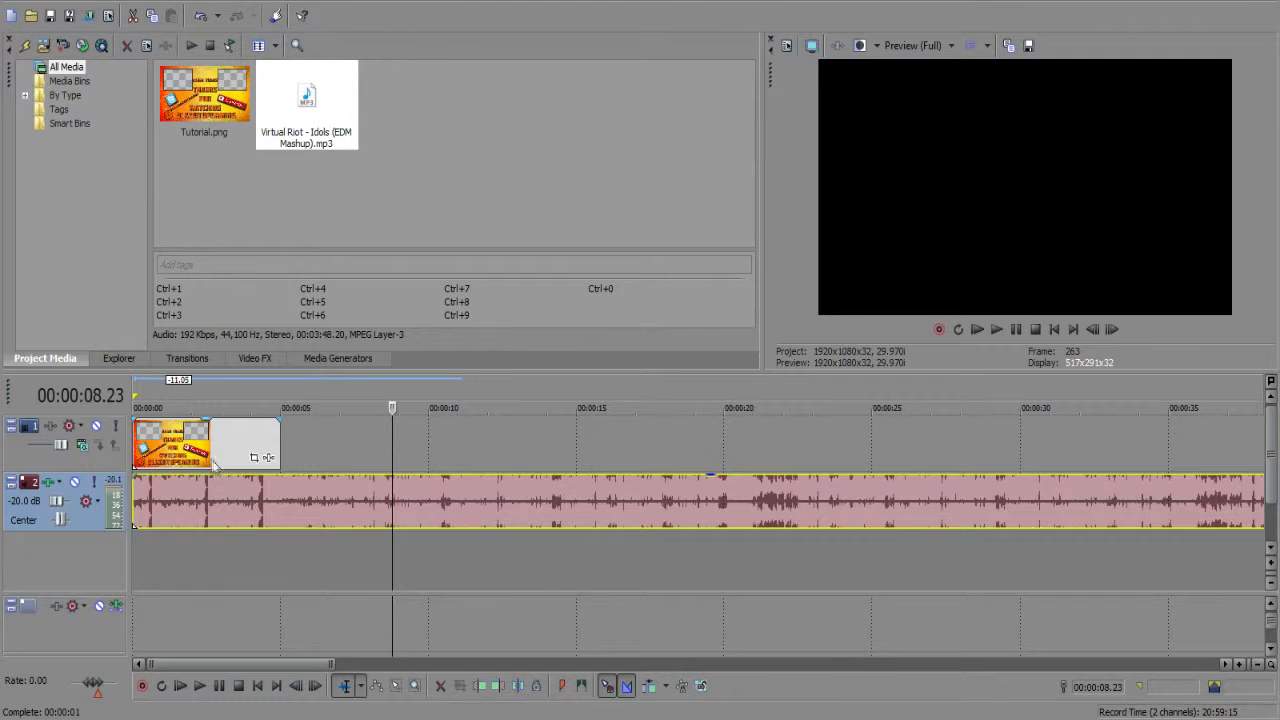
# - Play the music from the start to find the drop and move the Tutorial.png event to begin at 00:00:07.15
pyautogui.moveTo(213, 466); pyautogui.dragTo(242, 466)
pyautogui.press('Home')
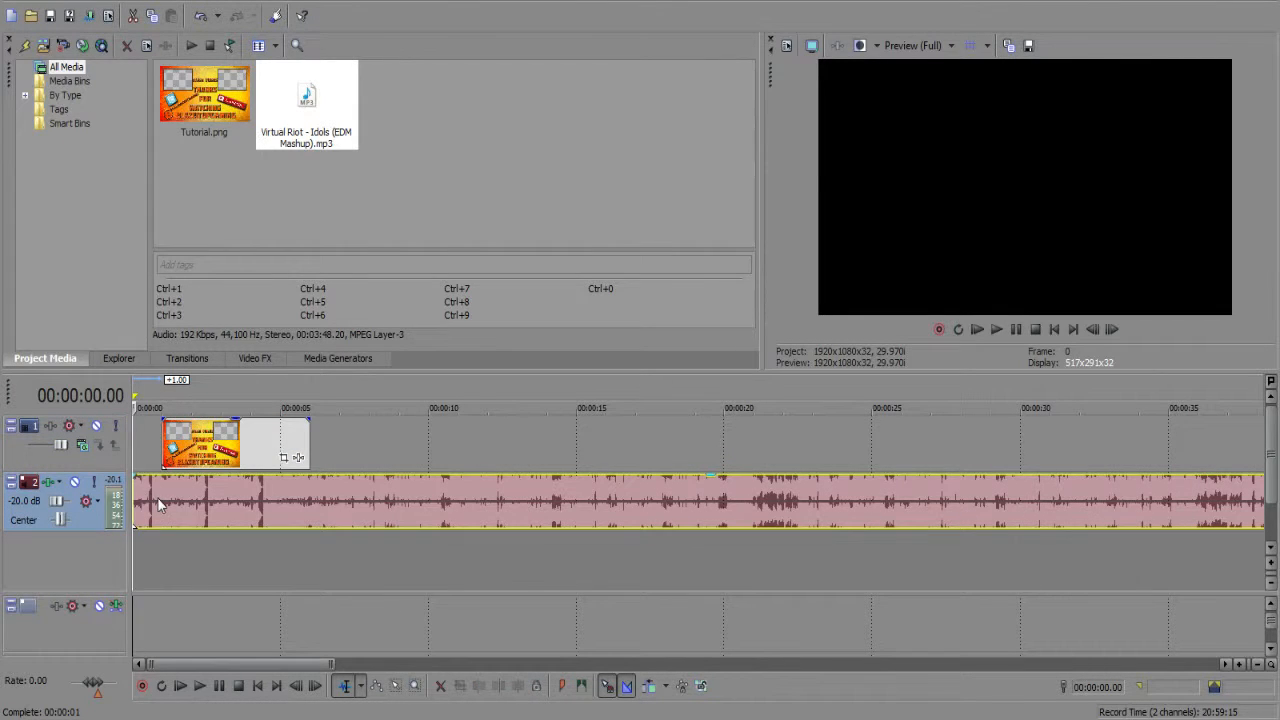
pyautogui.press('space')
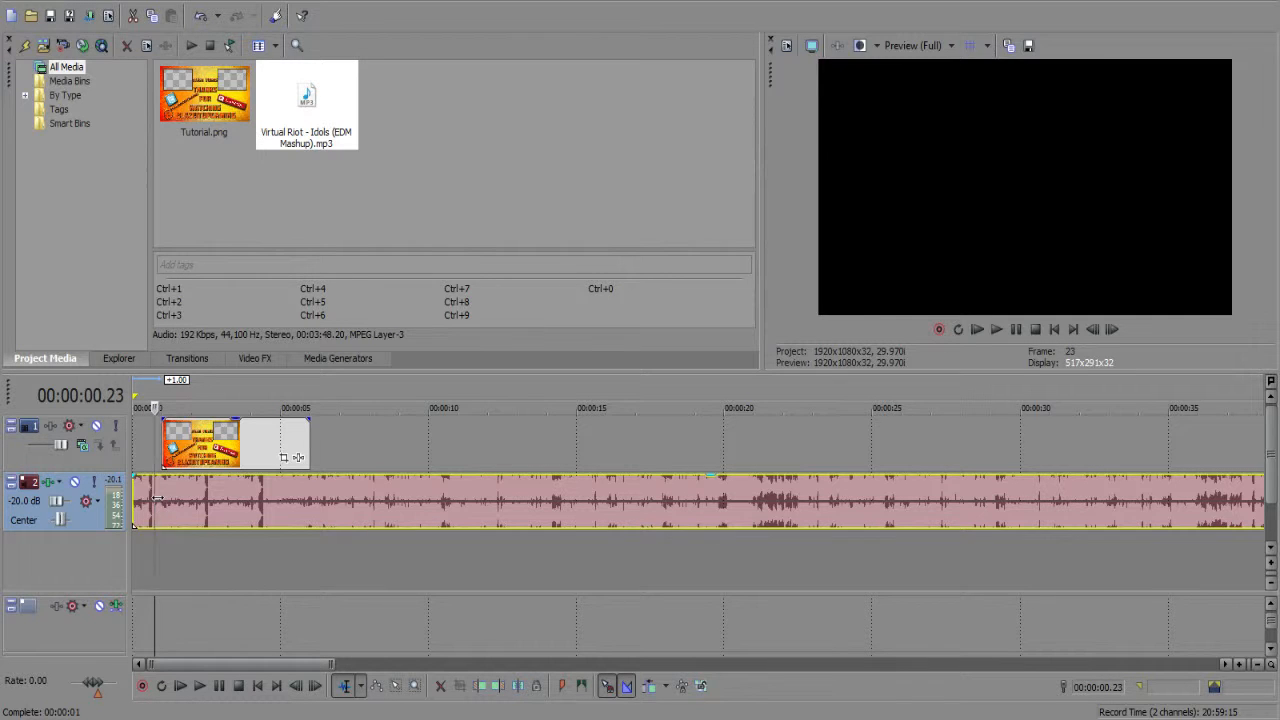
pyautogui.moveTo(247, 443); pyautogui.dragTo(457, 443)
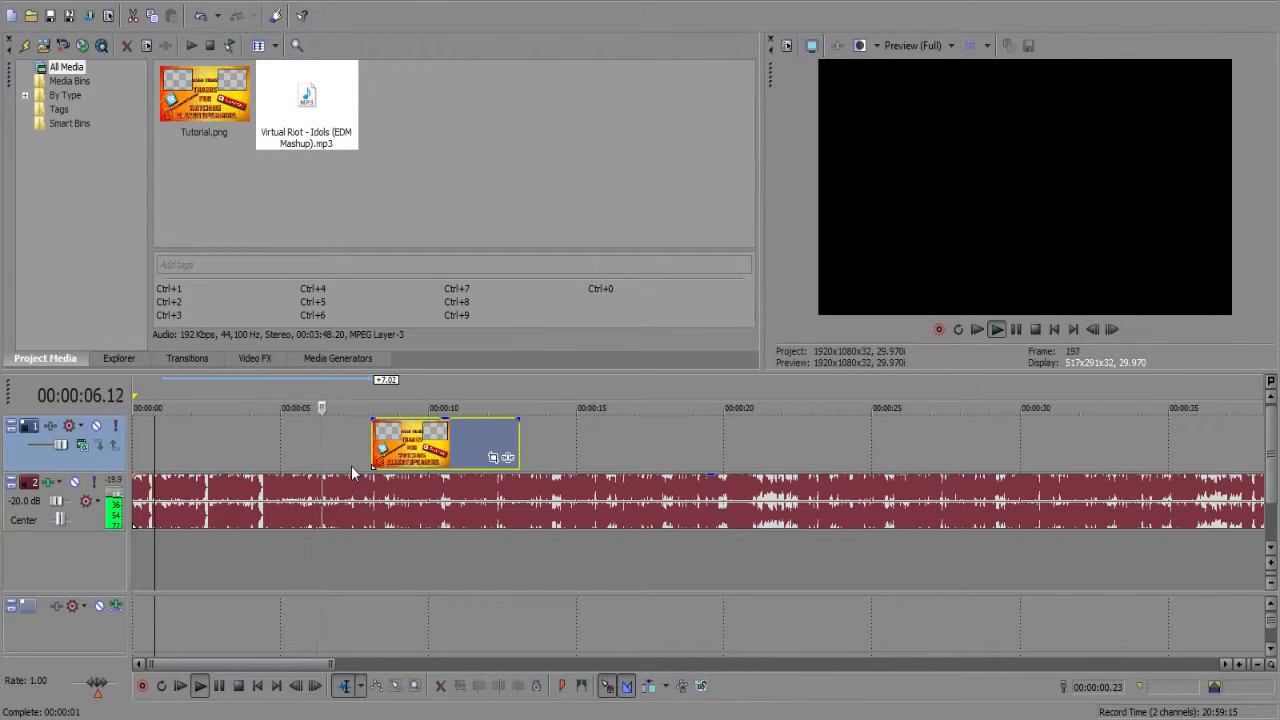
pyautogui.press('Return')
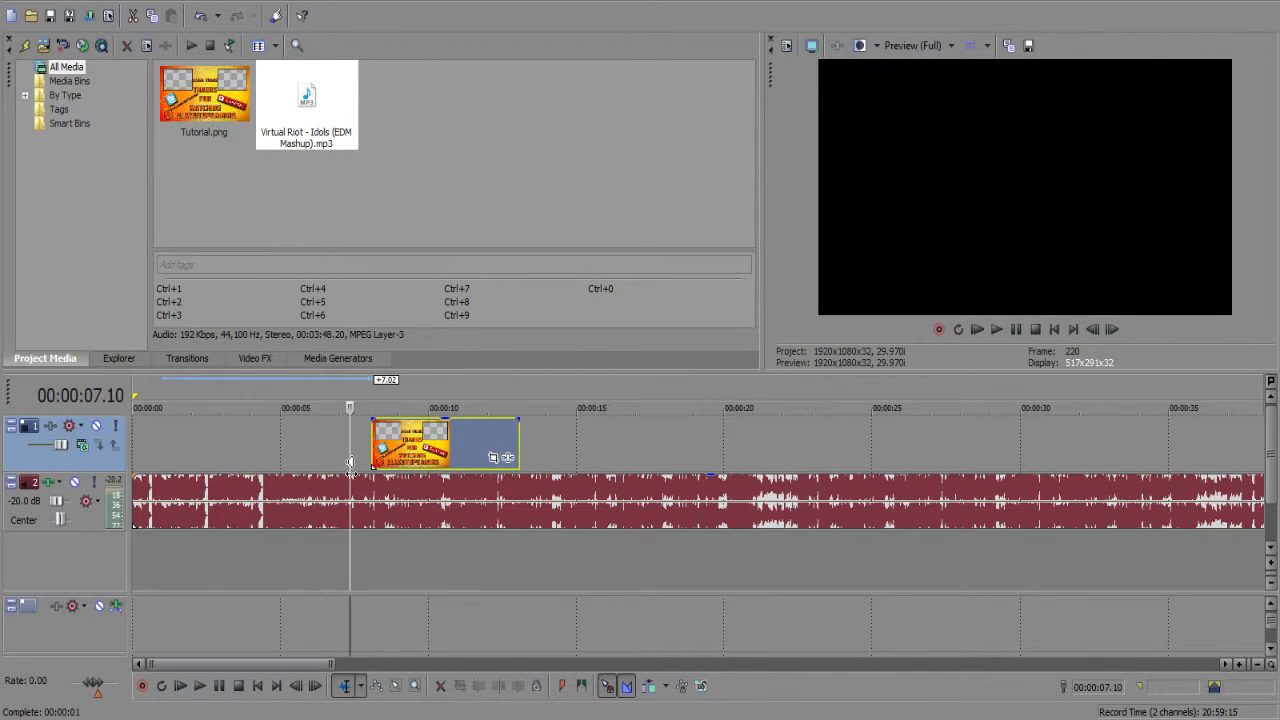
pyautogui.moveTo(408, 441); pyautogui.dragTo(393, 441)
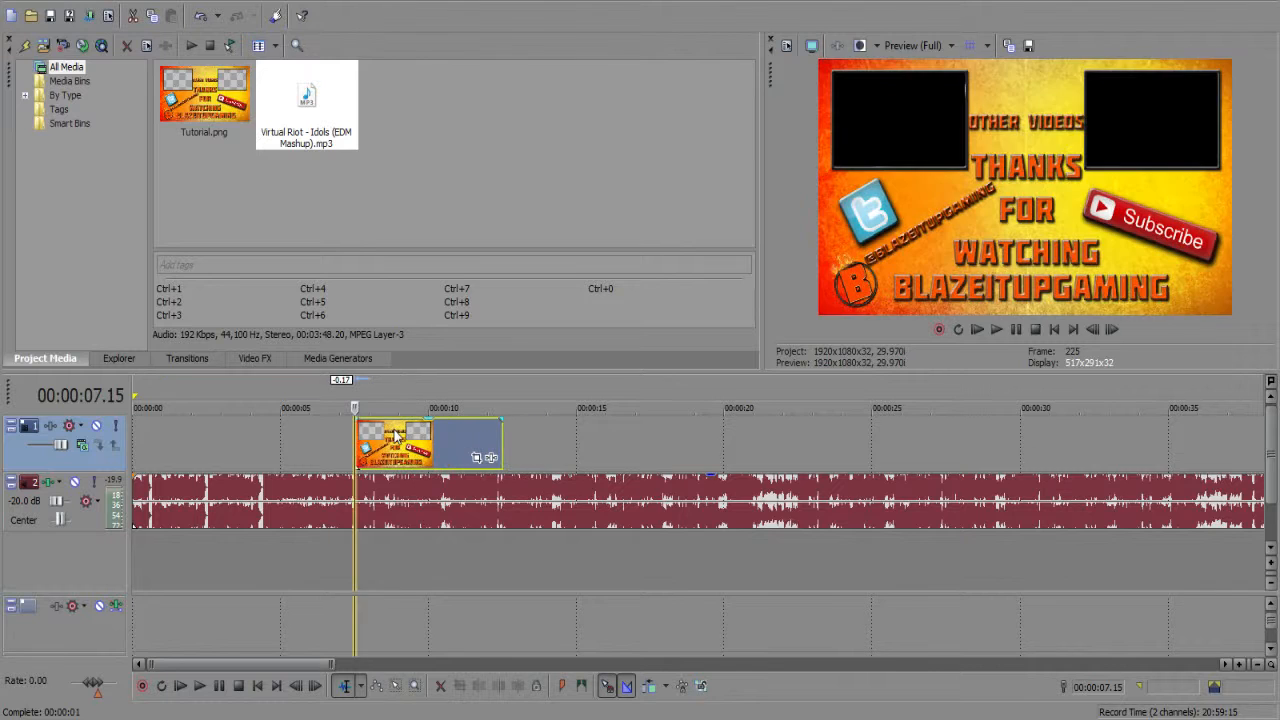
# - Lengthen the Tutorial.png event and play the music around the 30-second mark to find an ending point
pyautogui.scroll(-10, 256, 494)
pyautogui.moveTo(190, 442); pyautogui.dragTo(284, 458)
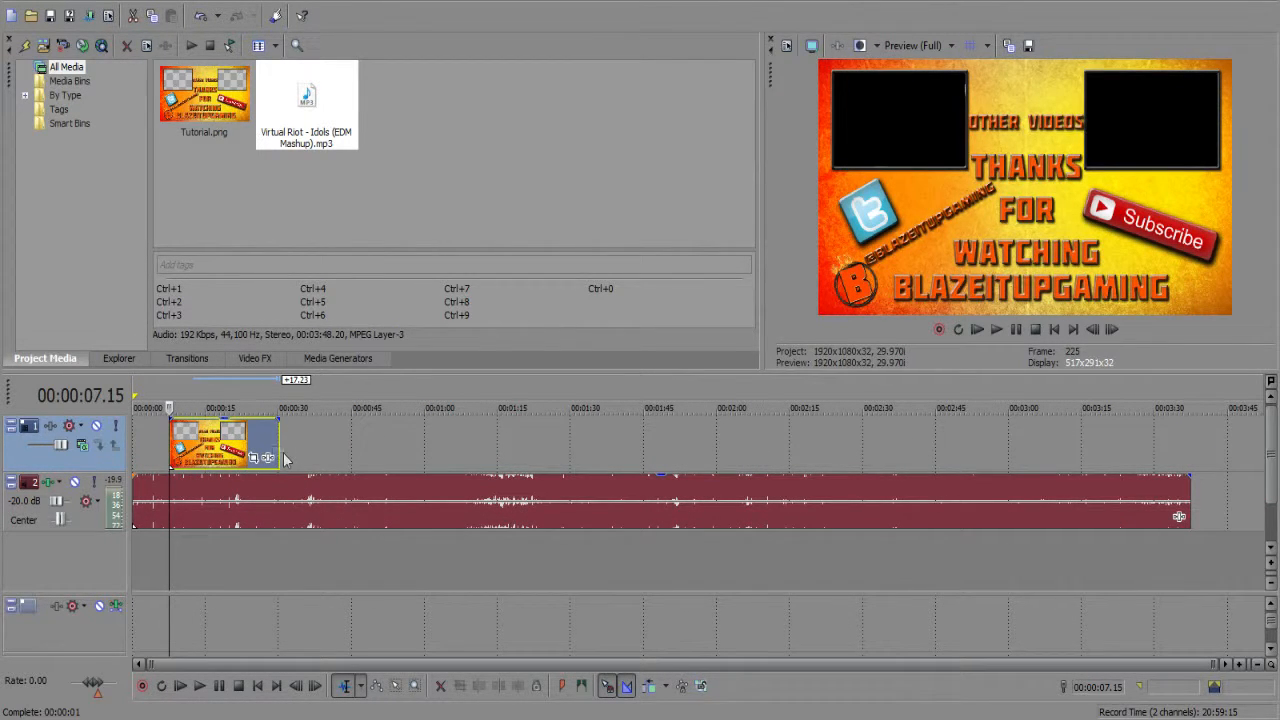
pyautogui.click(281, 445)
pyautogui.press('space')
pyautogui.scroll(5, 250, 452)
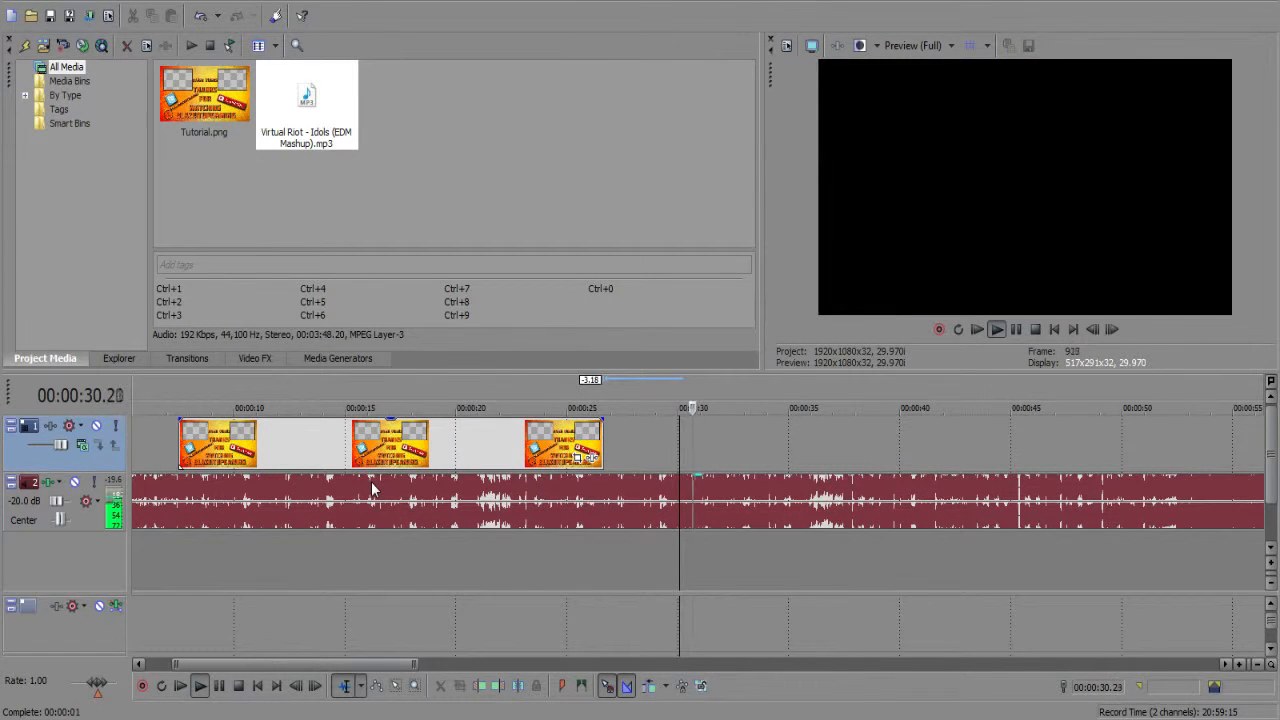
pyautogui.press('space')
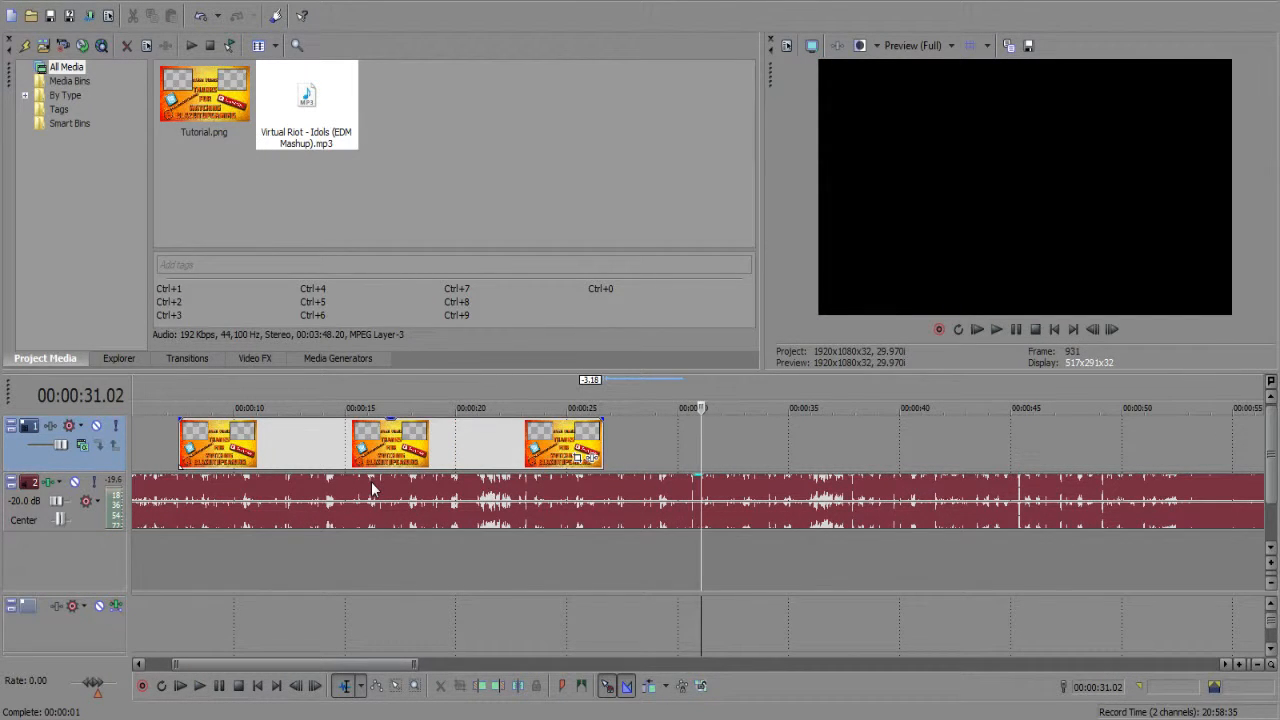
# - Split the music at 00:00:31.03, delete everything after the cut and extend the Tutorial.png event to the music's end
pyautogui.click(702, 494)
pyautogui.press('s')
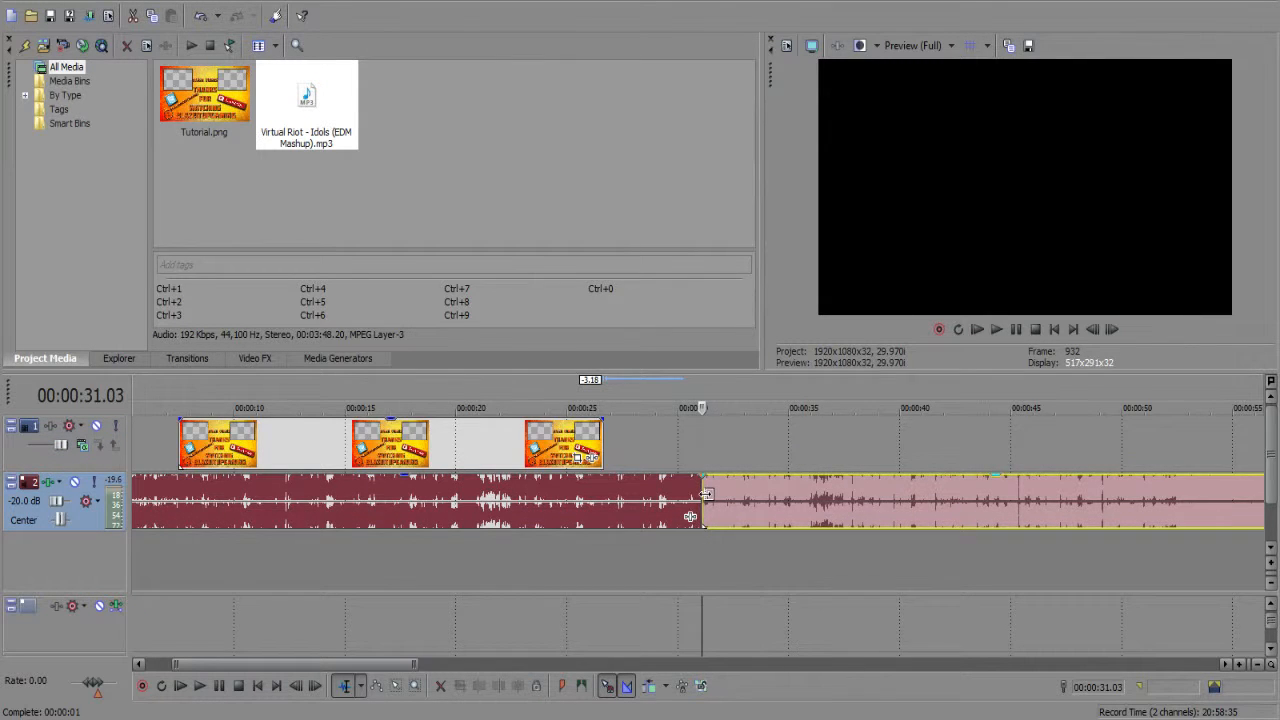
pyautogui.press('Delete')
pyautogui.scroll(-3, 327, 432)
pyautogui.moveTo(327, 432); pyautogui.dragTo(368, 441)
# - Split the music where the Tutorial.png event begins and move the opening section down to a new audio track
pyautogui.click(145, 450)
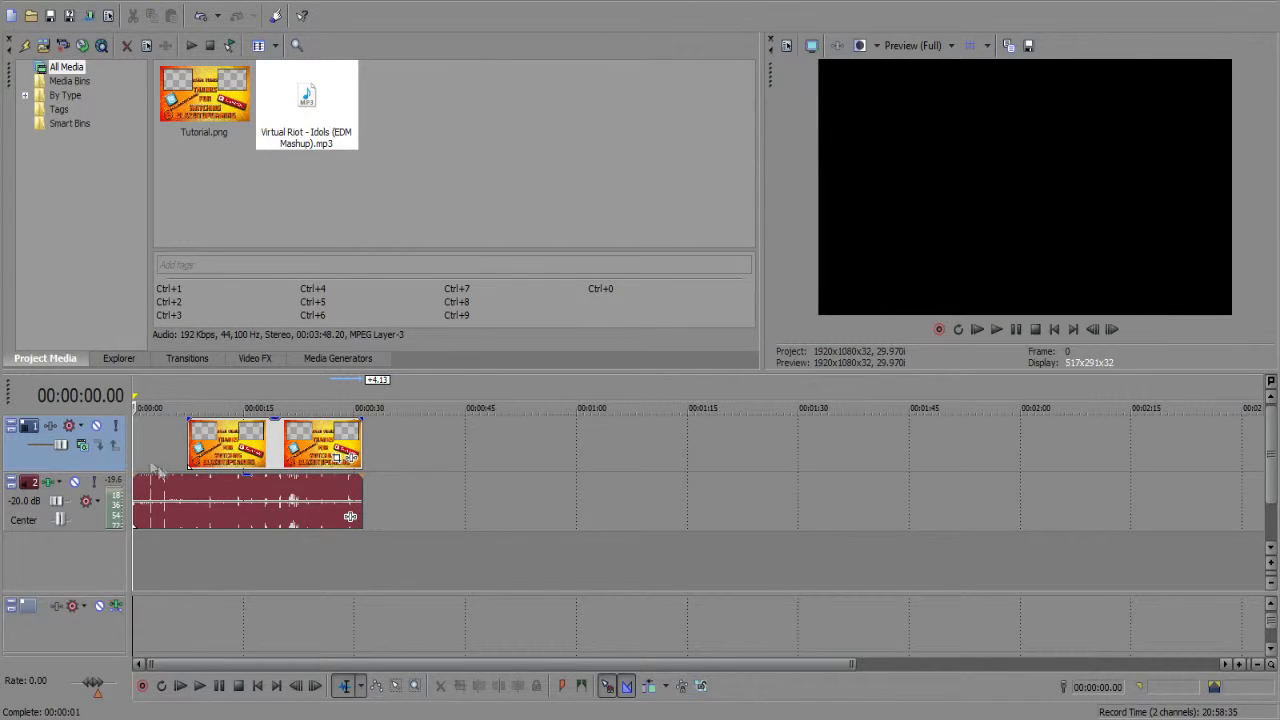
pyautogui.press('space')
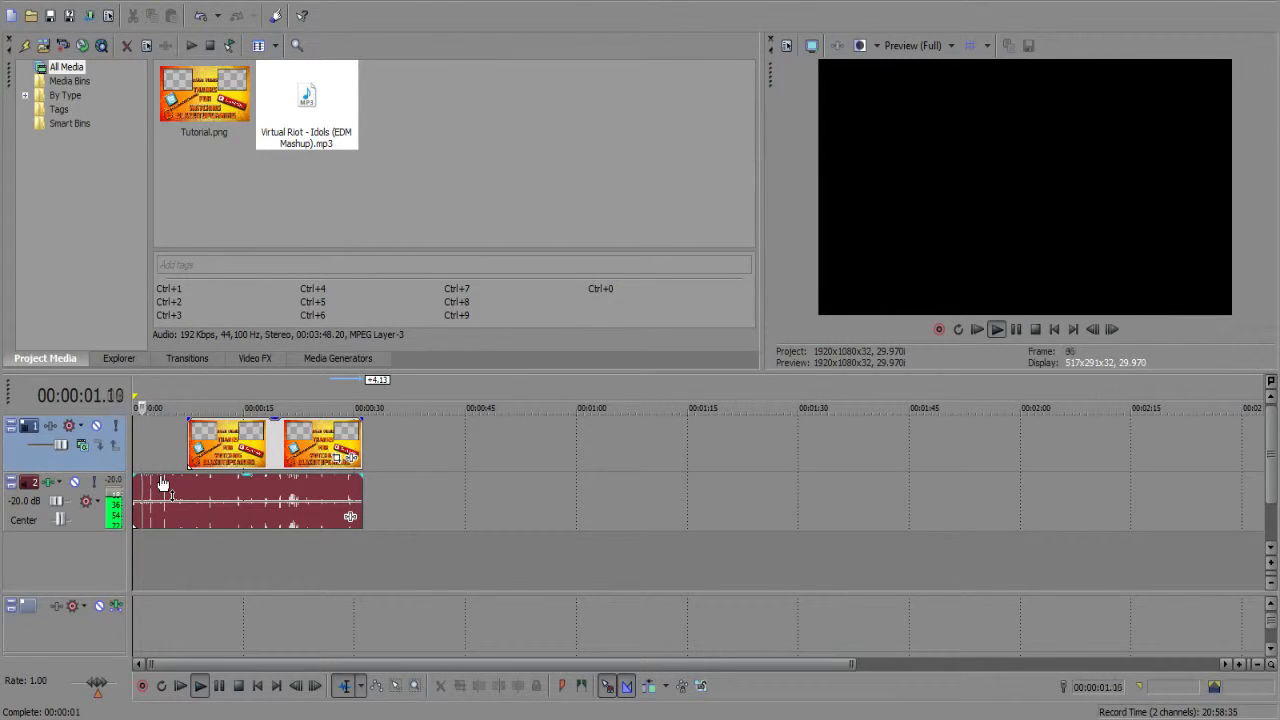
pyautogui.press('space')
pyautogui.click(187, 499)
pyautogui.press('s')
pyautogui.moveTo(172, 496); pyautogui.dragTo(164, 539)
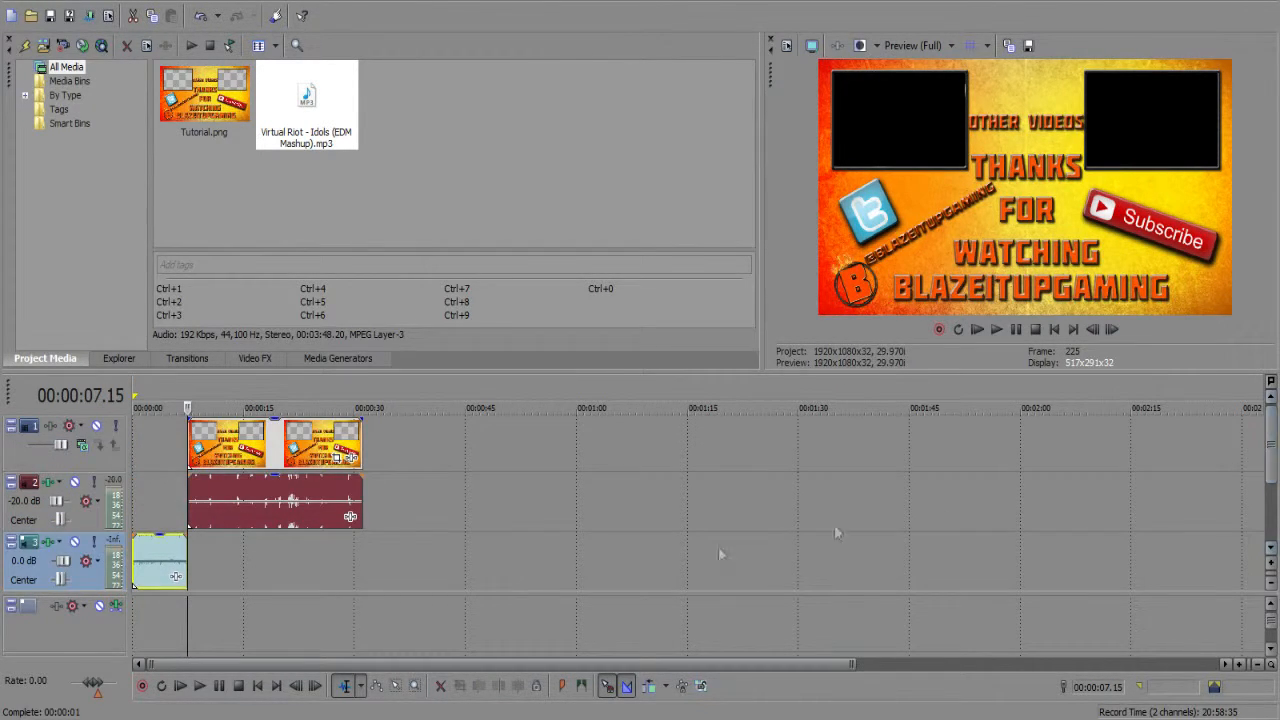
# - Lower the new intro track's volume to -25.0 dB and play from the start past the drop to check it
pyautogui.moveTo(63, 562); pyautogui.dragTo(58, 567)
pyautogui.click(137, 560)
pyautogui.press('space')
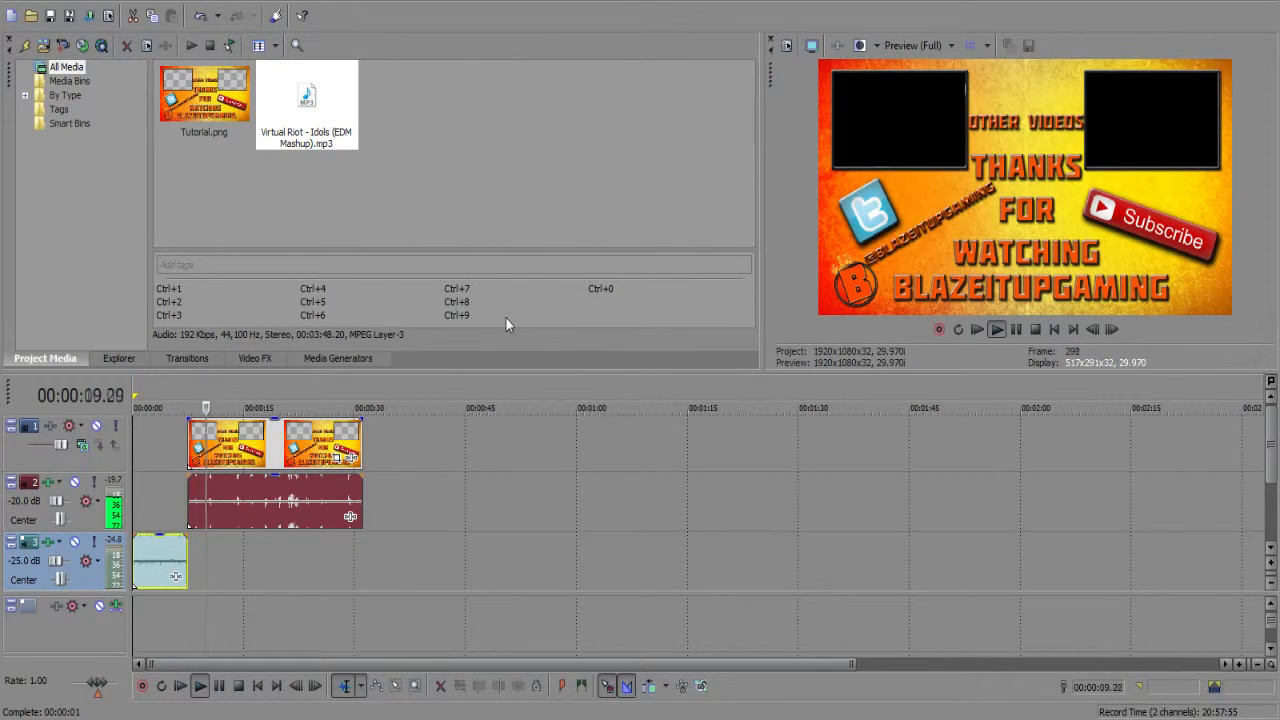
pyautogui.press('Return')
# - In the Tutorial.png event's media properties, set the alpha channel to Straight (unmatted)
pyautogui.click(318, 434)
pyautogui.rightClick(318, 434)
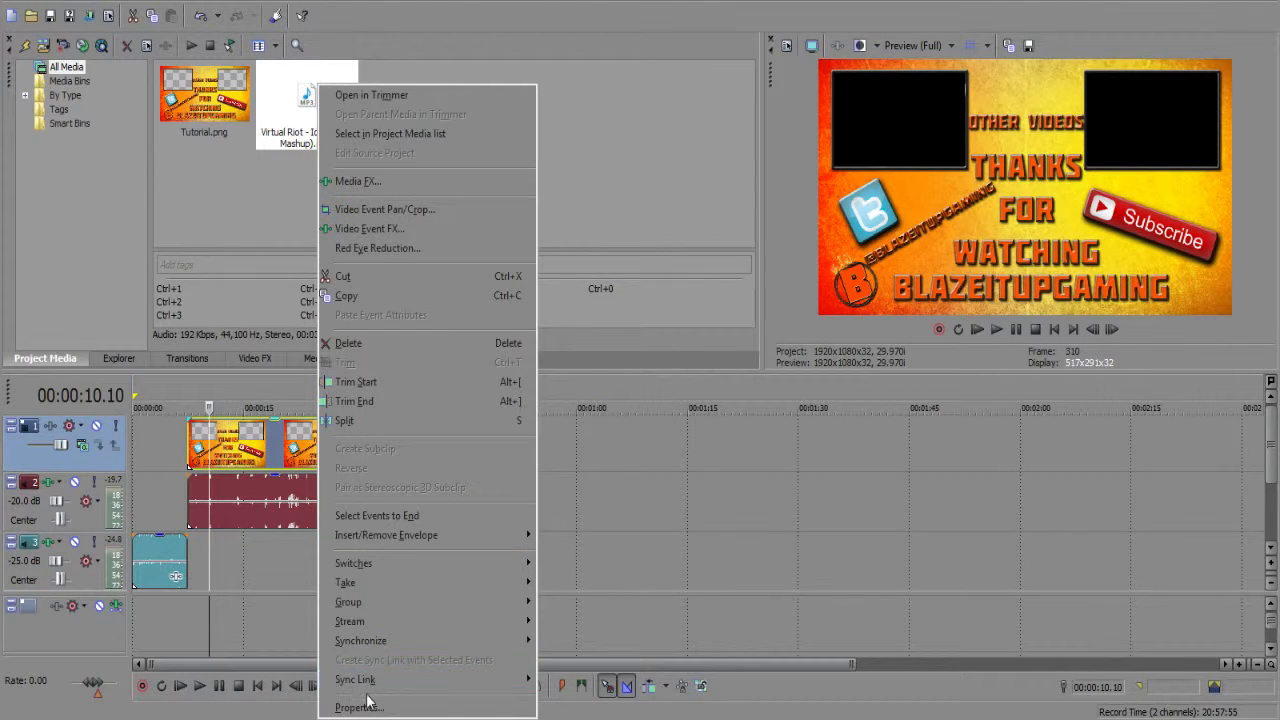
pyautogui.click(370, 702)
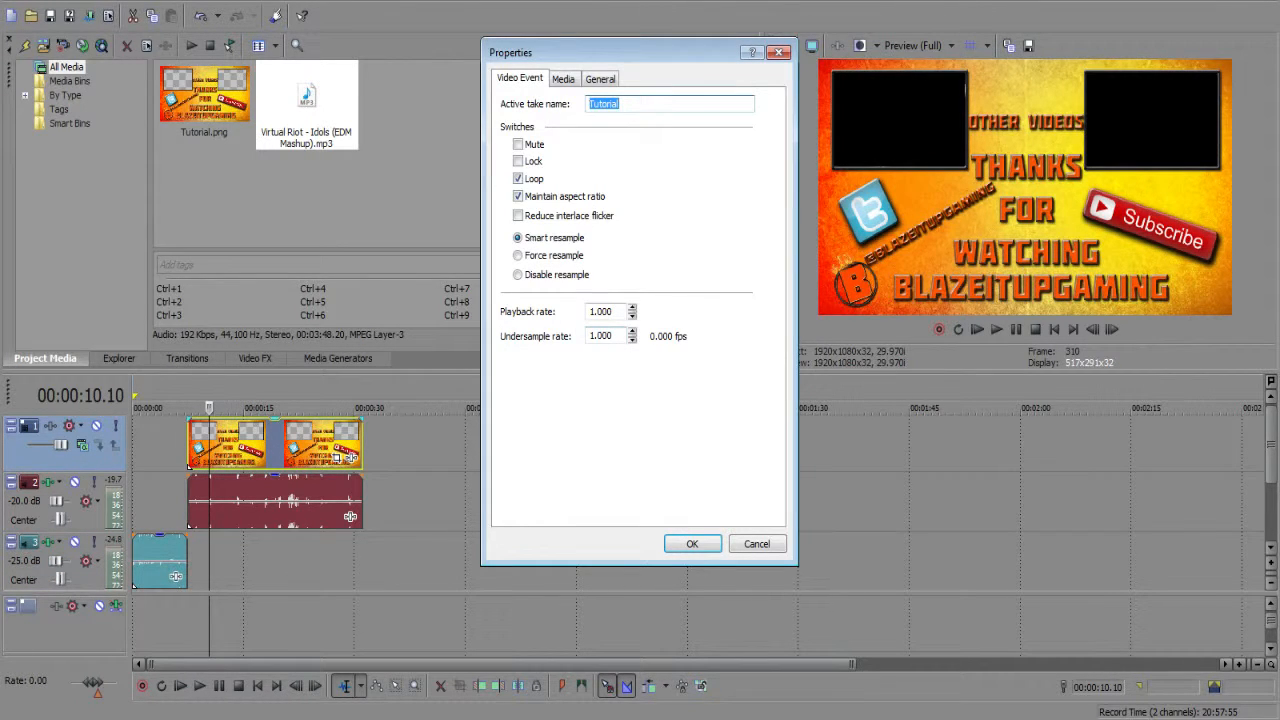
pyautogui.click(680, 541)
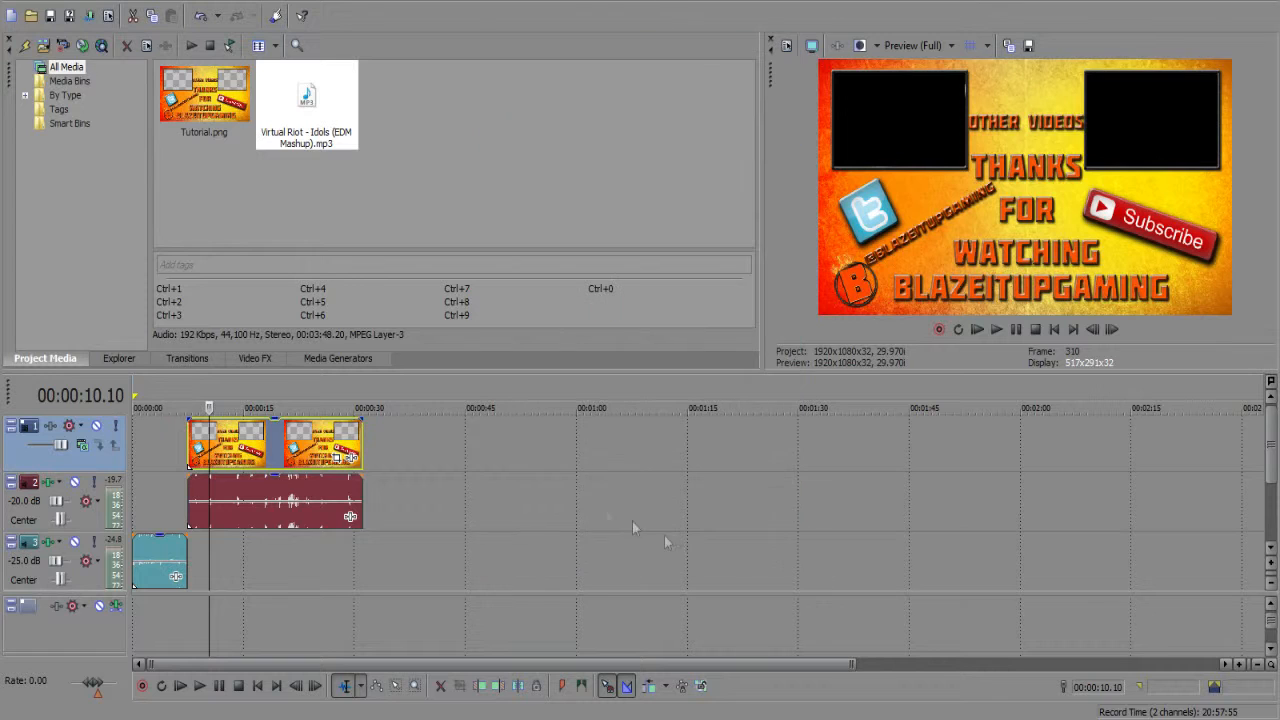
pyautogui.rightClick(289, 440)
pyautogui.click(338, 704)
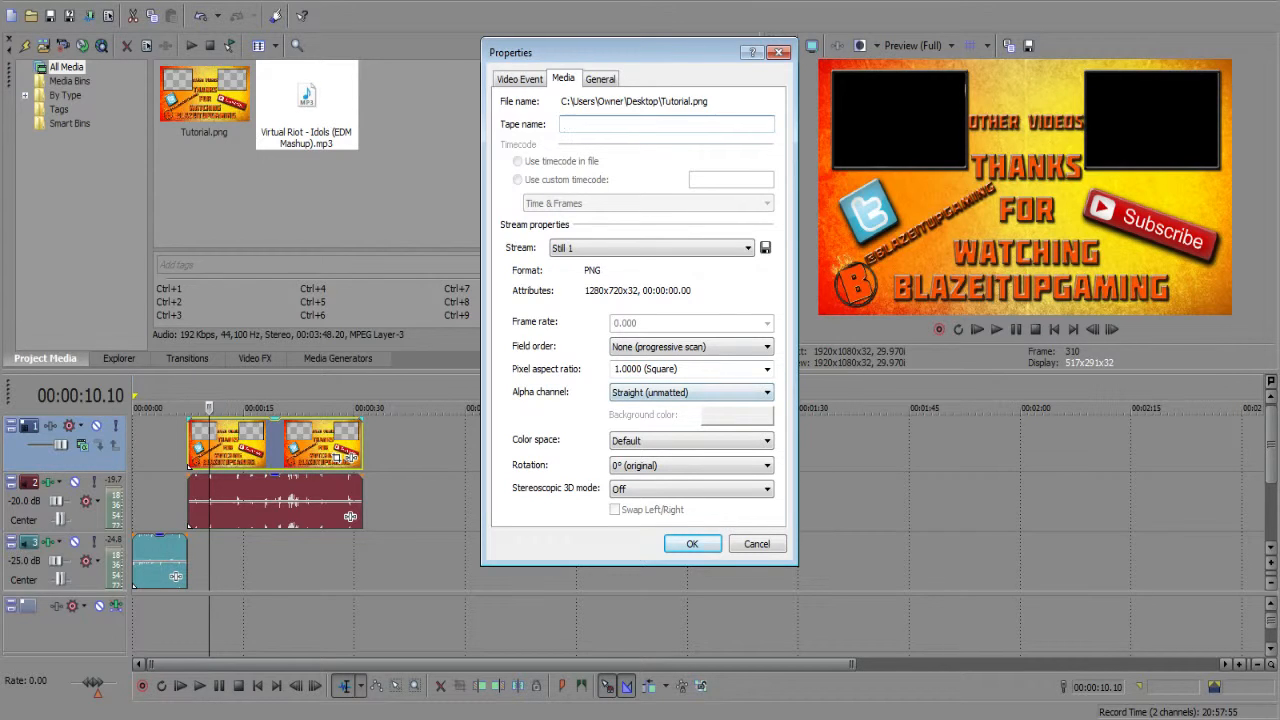
pyautogui.click(692, 544)
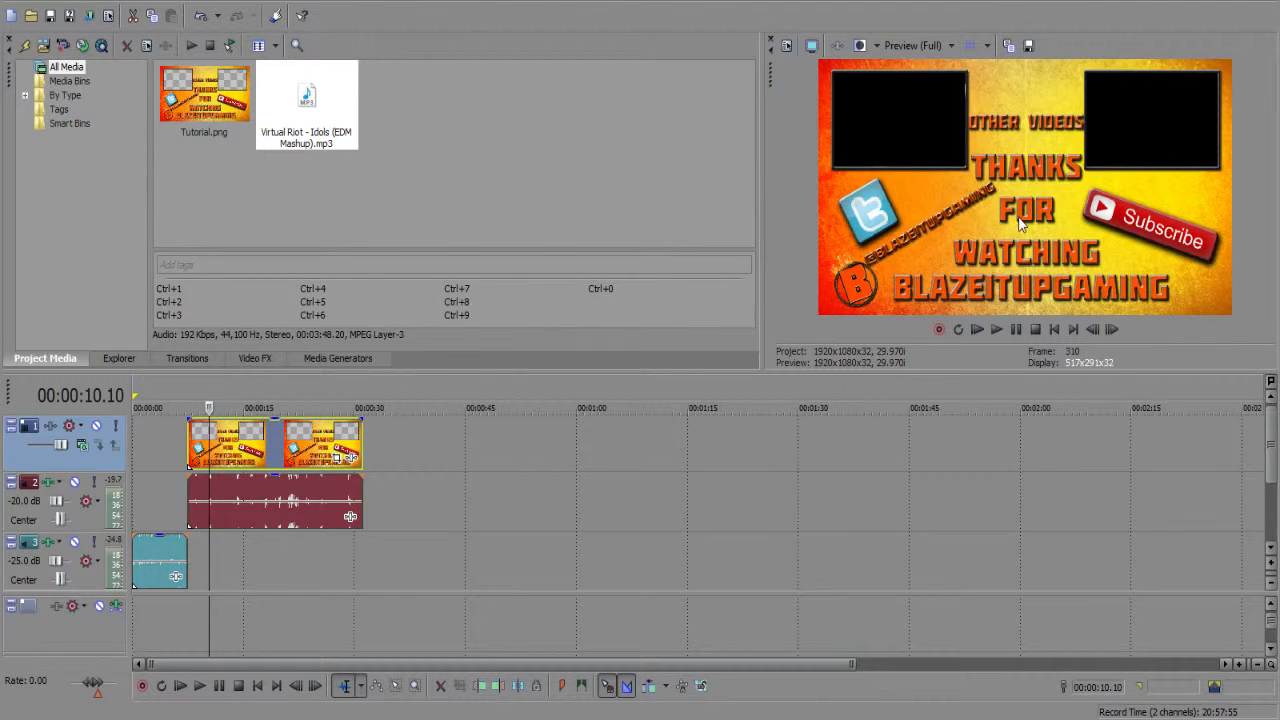
# - In Windows Explorer, look through the Downloads, Desktop, My Videos and Debut folders for a sample video clip
pyautogui.click(290, 719)
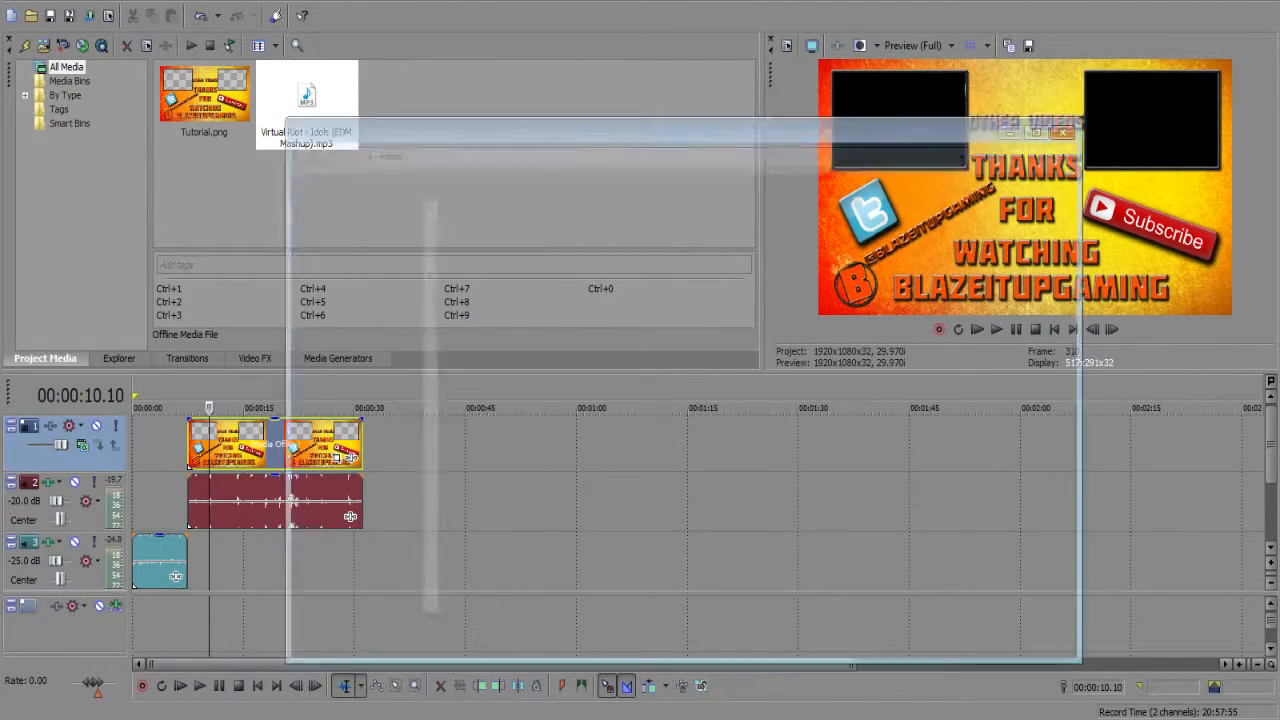
pyautogui.click(349, 255)
pyautogui.click(355, 237)
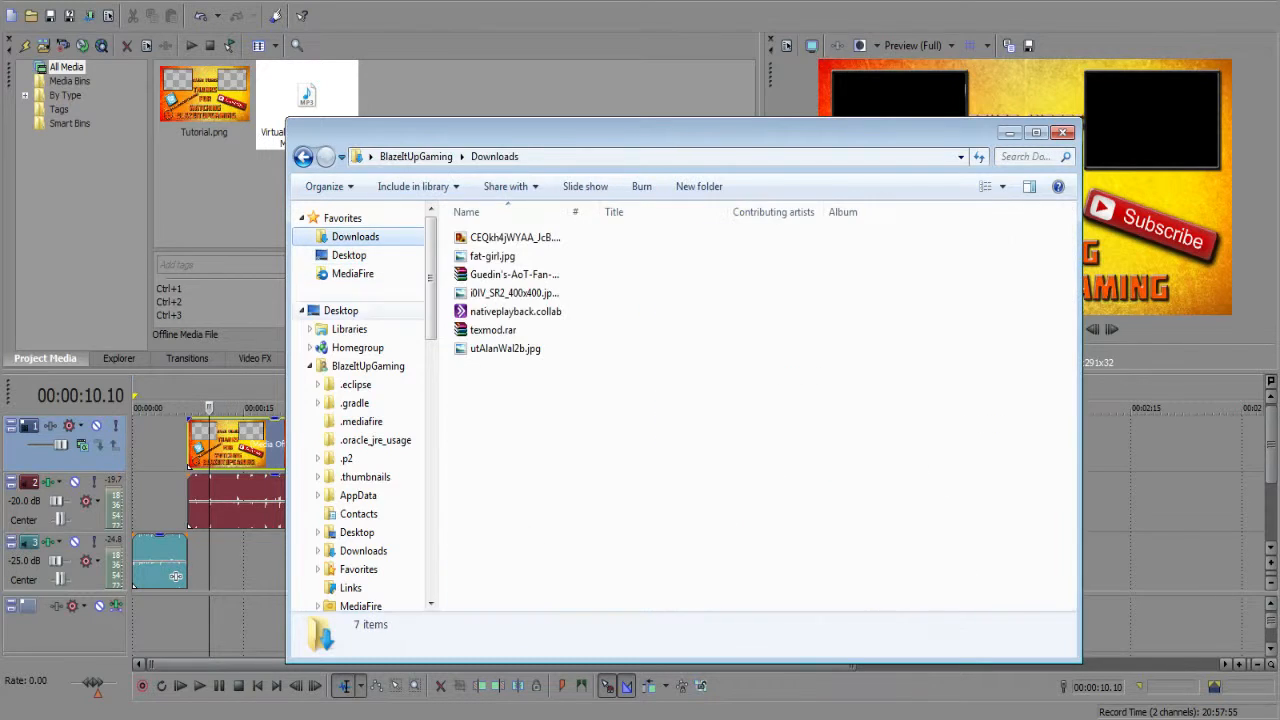
pyautogui.click(341, 311)
pyautogui.scroll(-3, 360, 340)
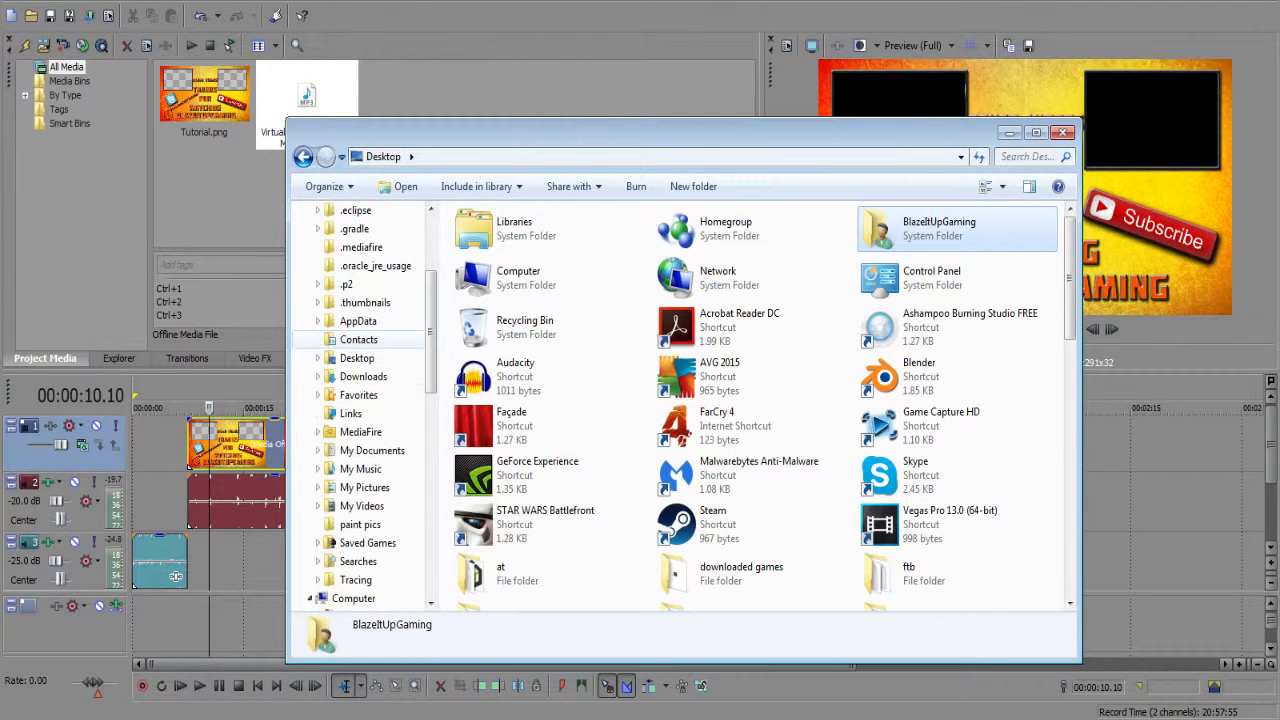
pyautogui.scroll(-4, 365, 400)
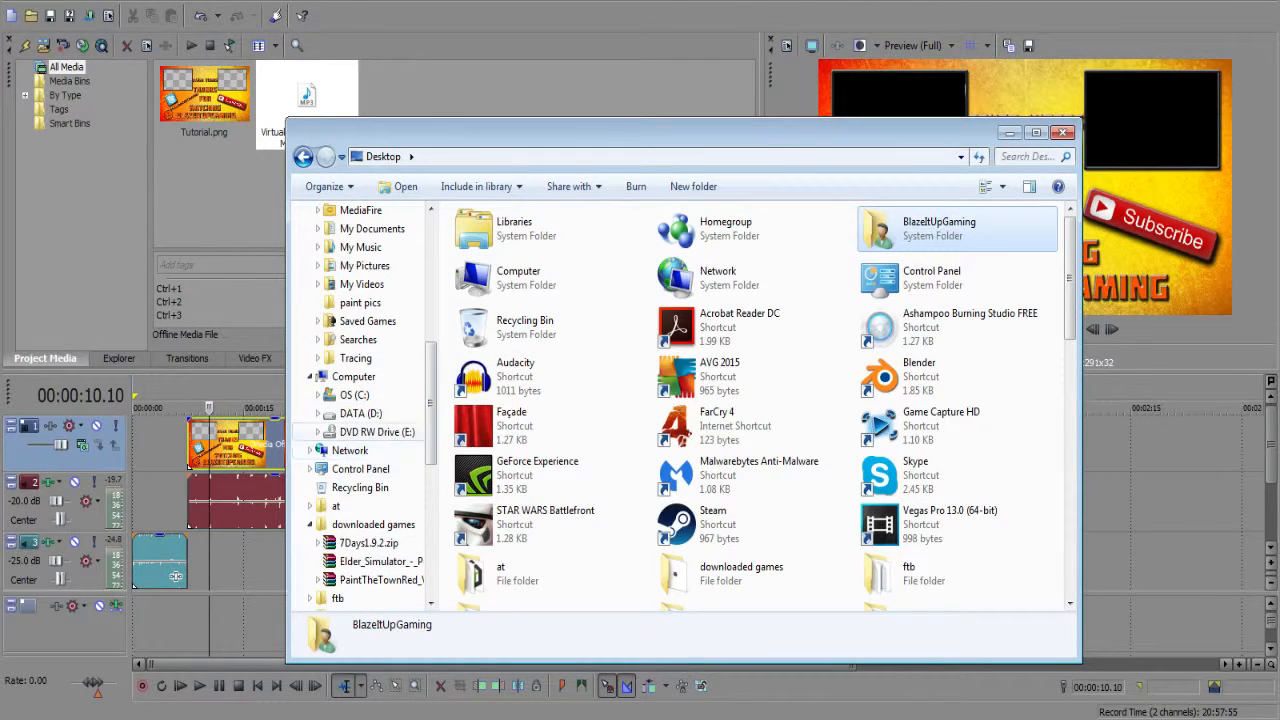
pyautogui.scroll(2, 365, 440)
pyautogui.scroll(2, 365, 400)
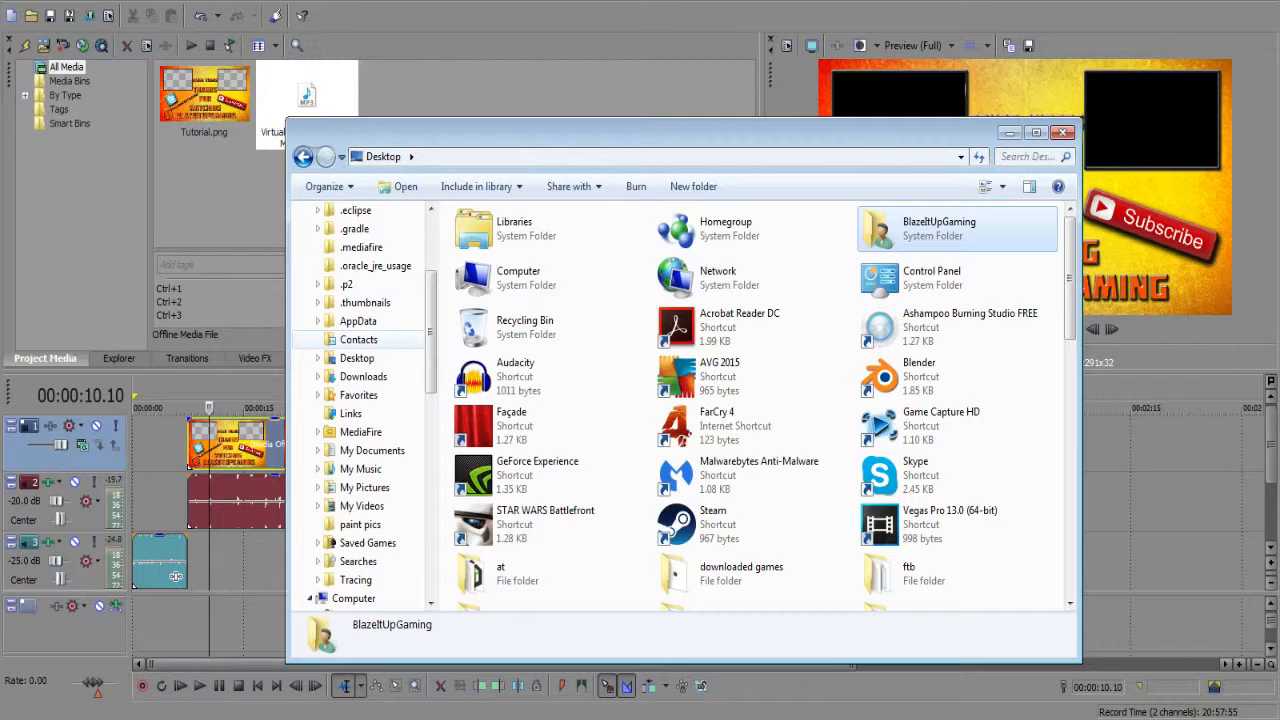
pyautogui.click(362, 506)
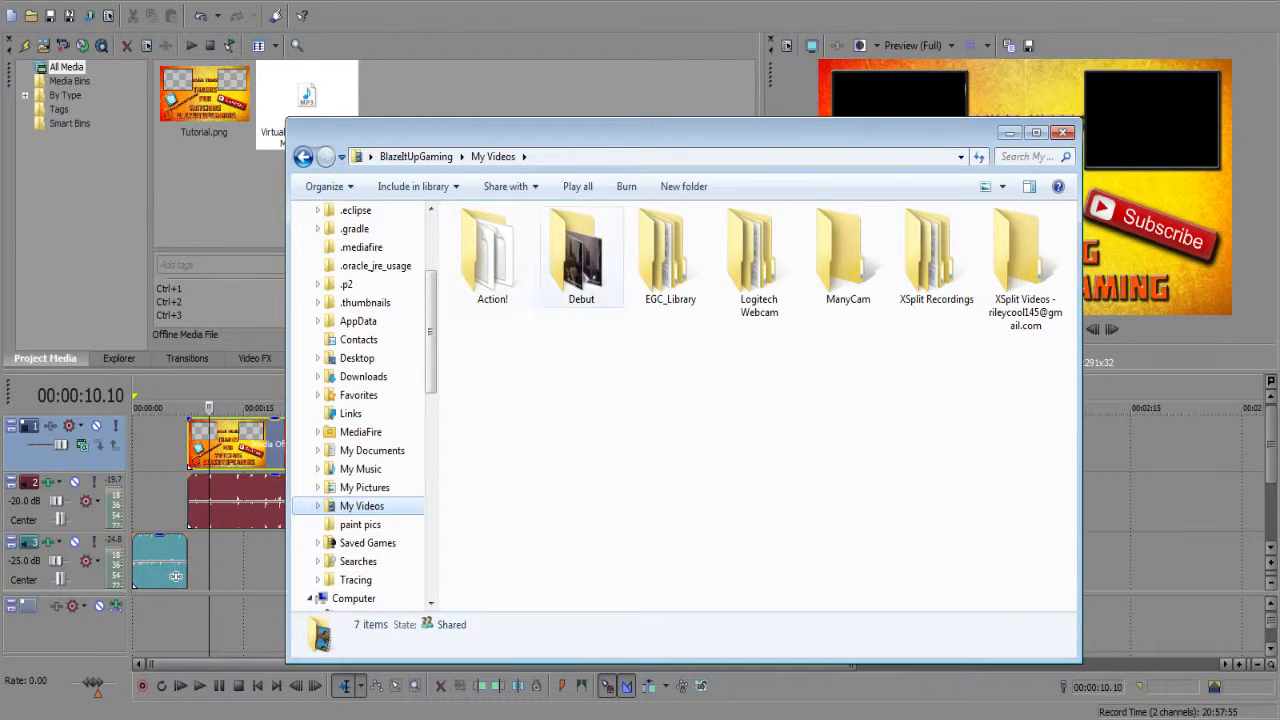
pyautogui.doubleClick(581, 255)
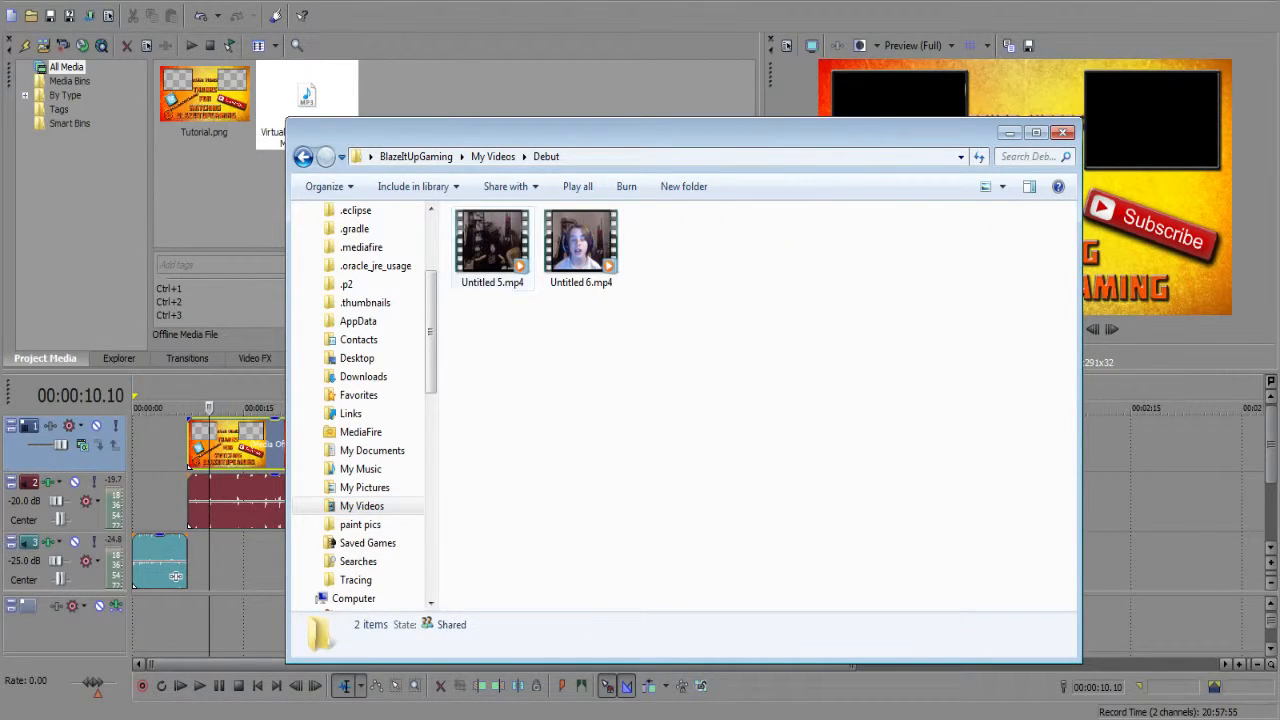
pyautogui.click(303, 157)
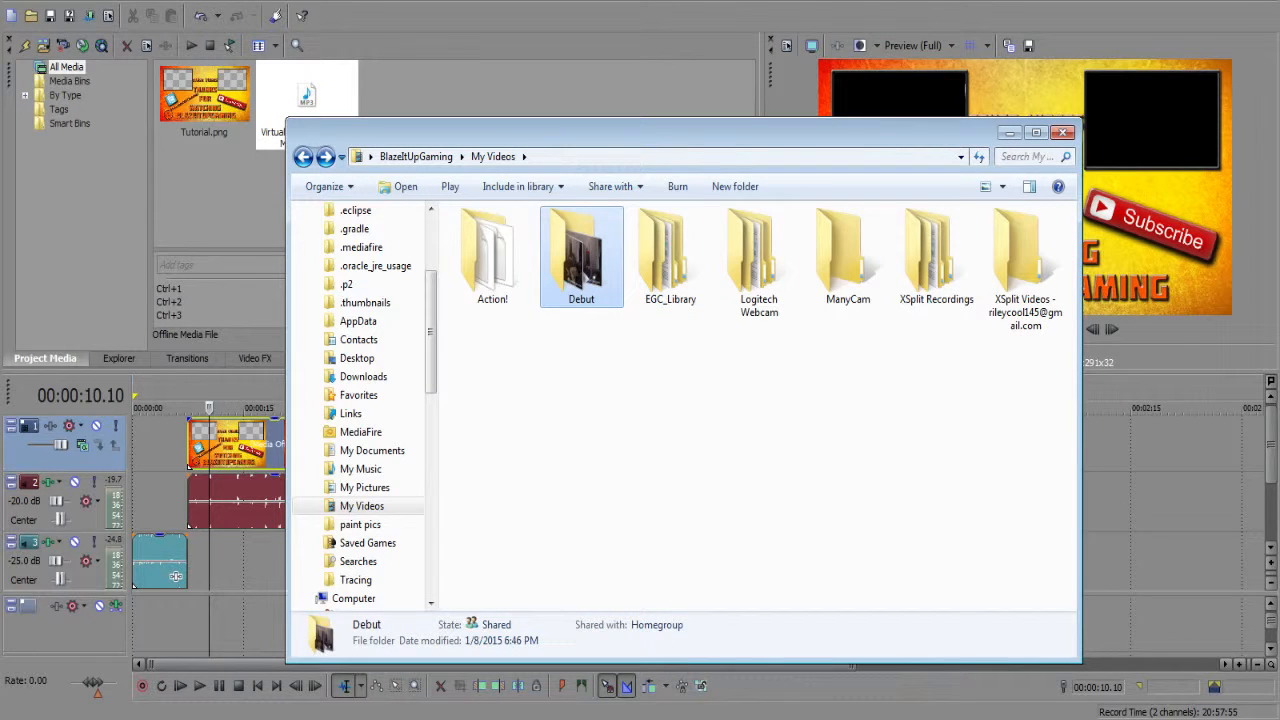
pyautogui.click(365, 302)
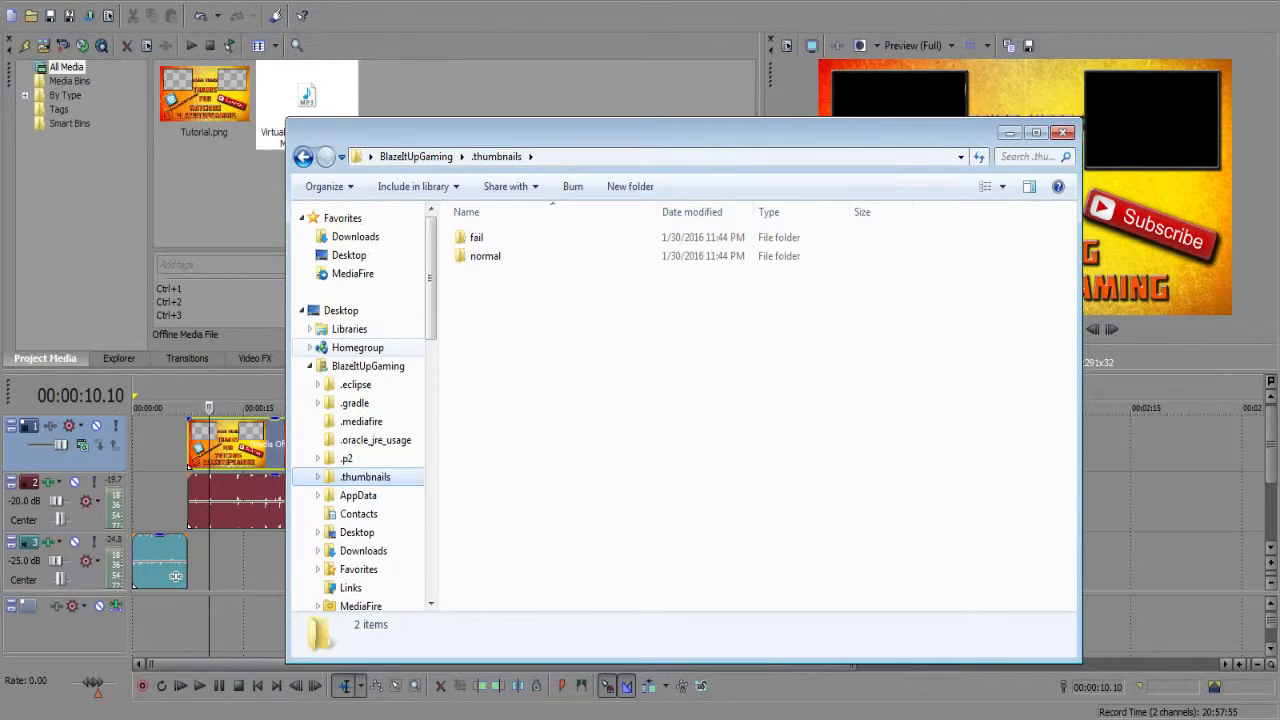
# - Import Wildlife.wmv from the Sample Videos folder of the Videos library into the Vegas Pro project media
pyautogui.click(349, 329)
pyautogui.doubleClick(480, 325)
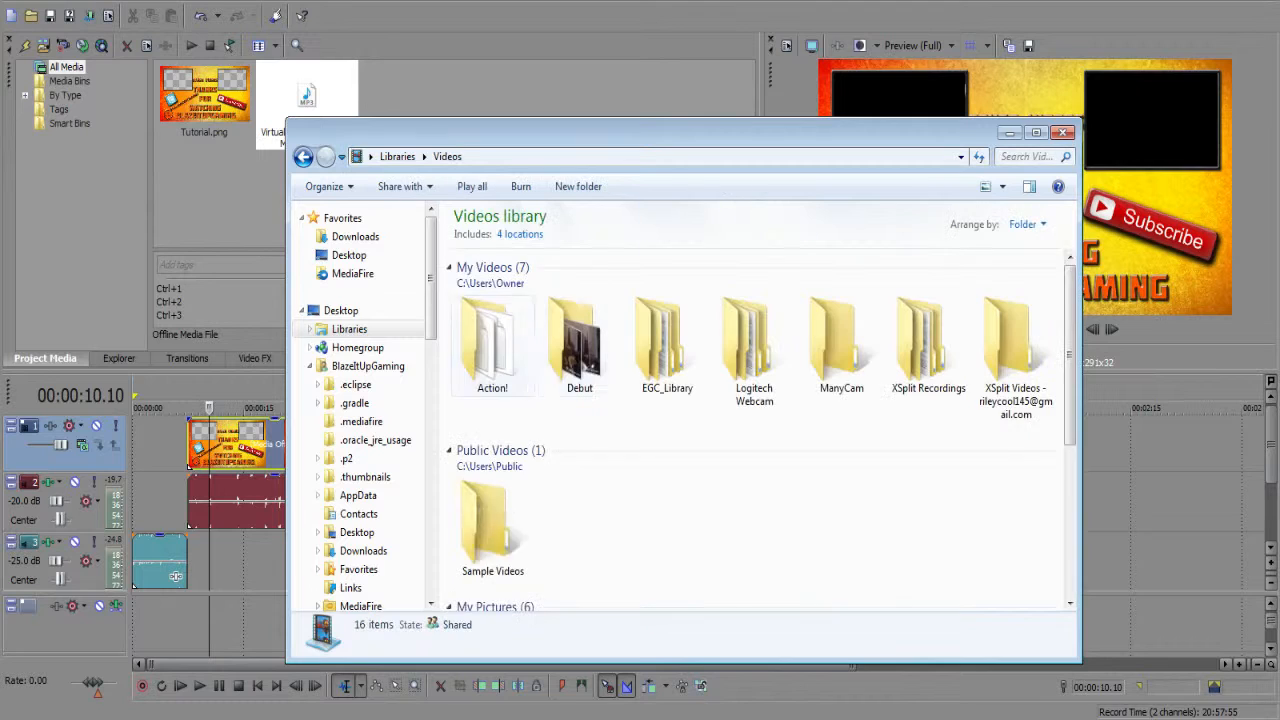
pyautogui.doubleClick(491, 525)
pyautogui.moveTo(493, 287); pyautogui.dragTo(420, 95)
pyautogui.click(1010, 133)
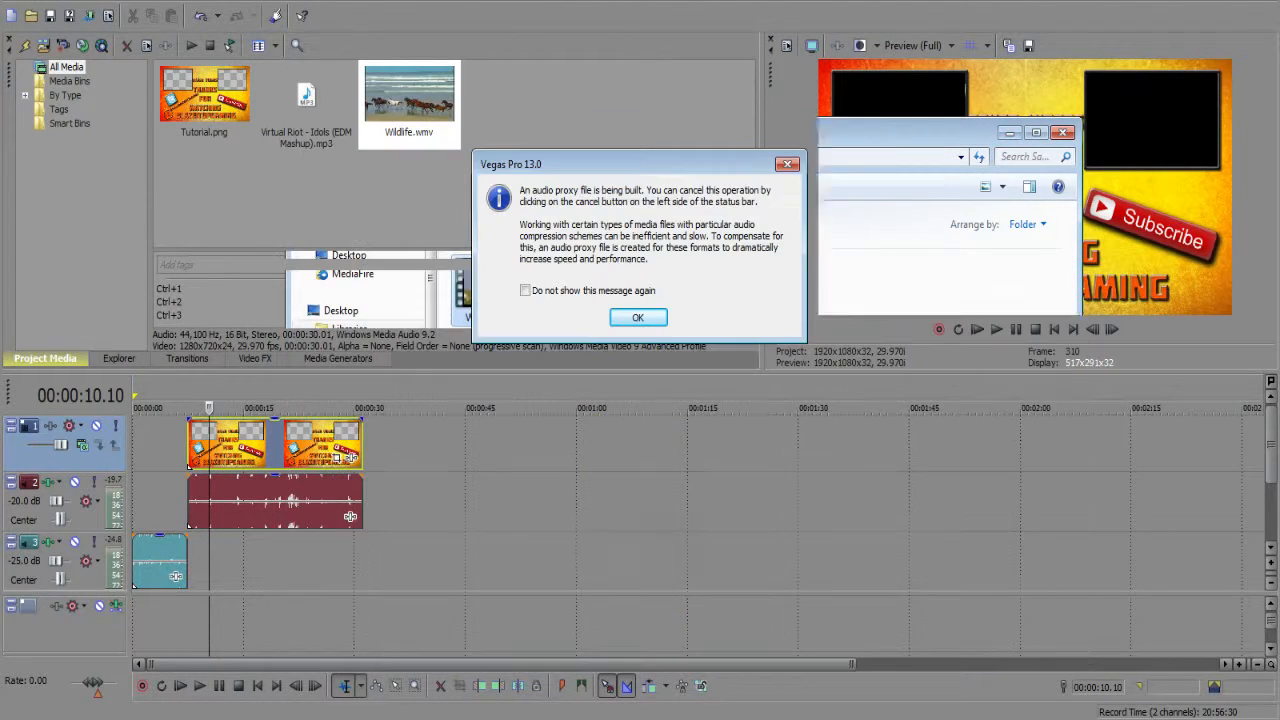
pyautogui.click(637, 317)
# - Place Wildlife.wmv on new video and audio tracks below the music, starting where the intro music event ends
pyautogui.moveTo(423, 95); pyautogui.dragTo(430, 125)
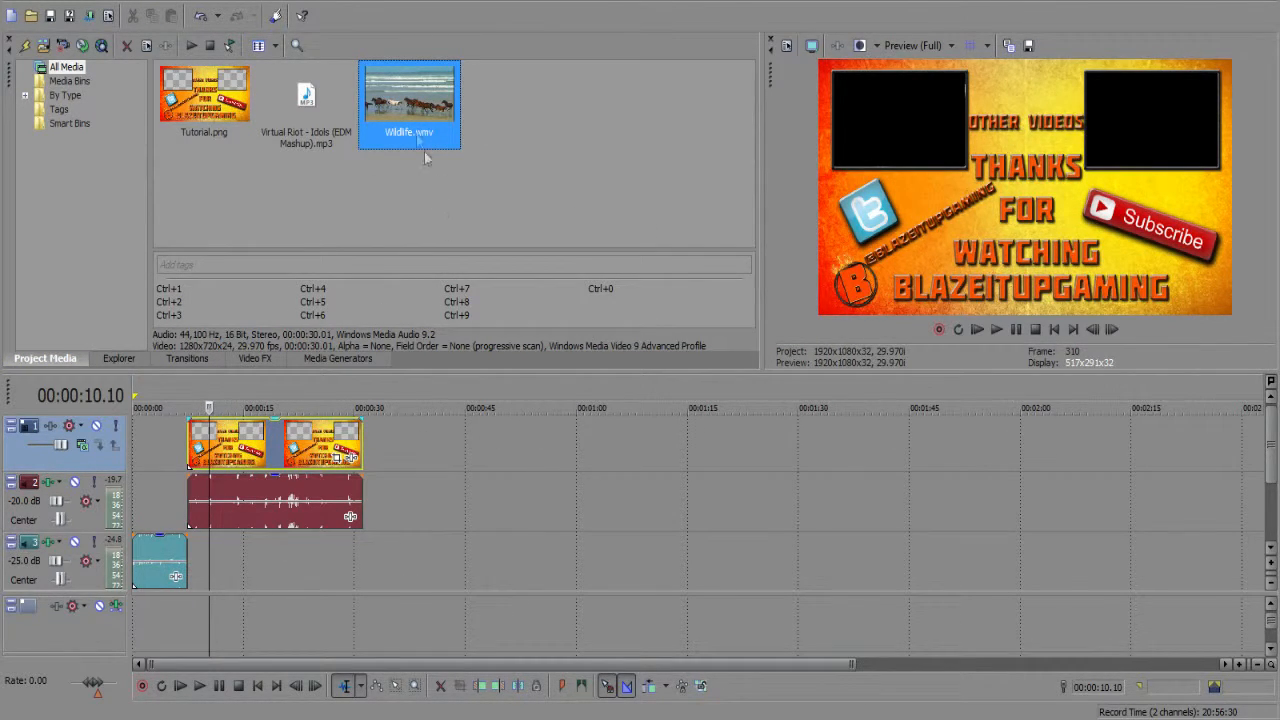
pyautogui.moveTo(1272, 445); pyautogui.dragTo(1273, 473)
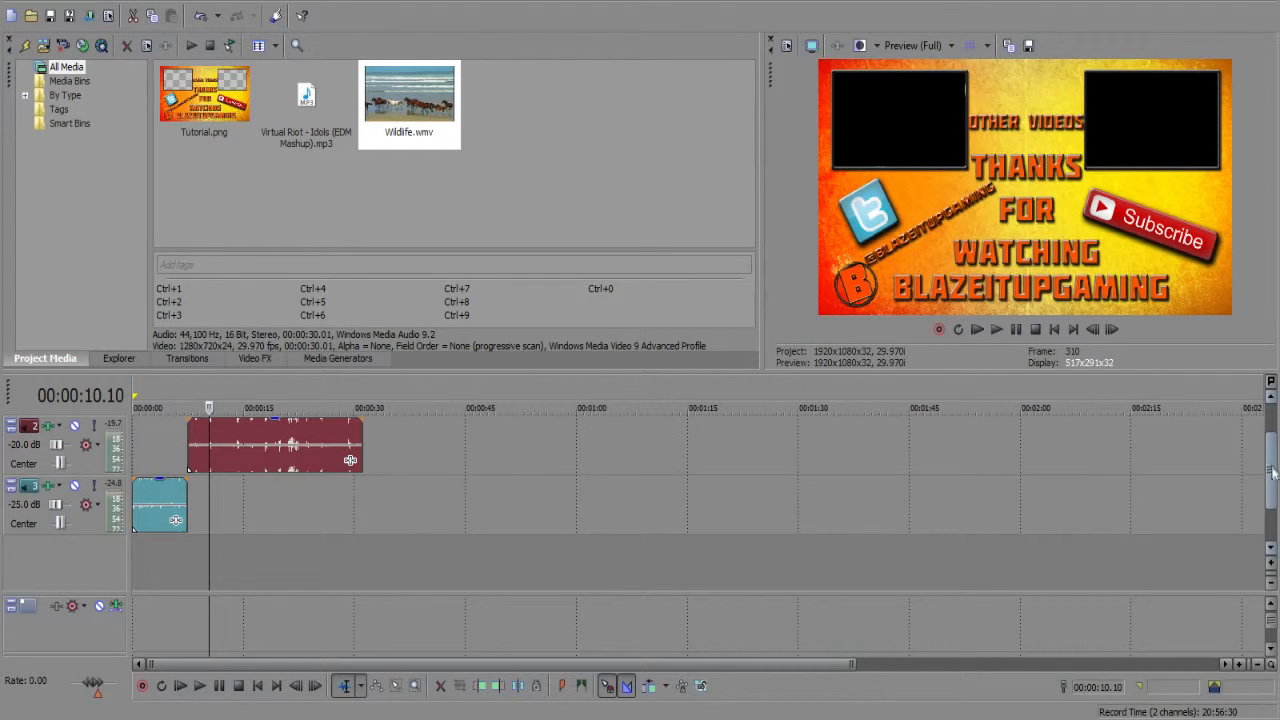
pyautogui.rightClick(88, 563)
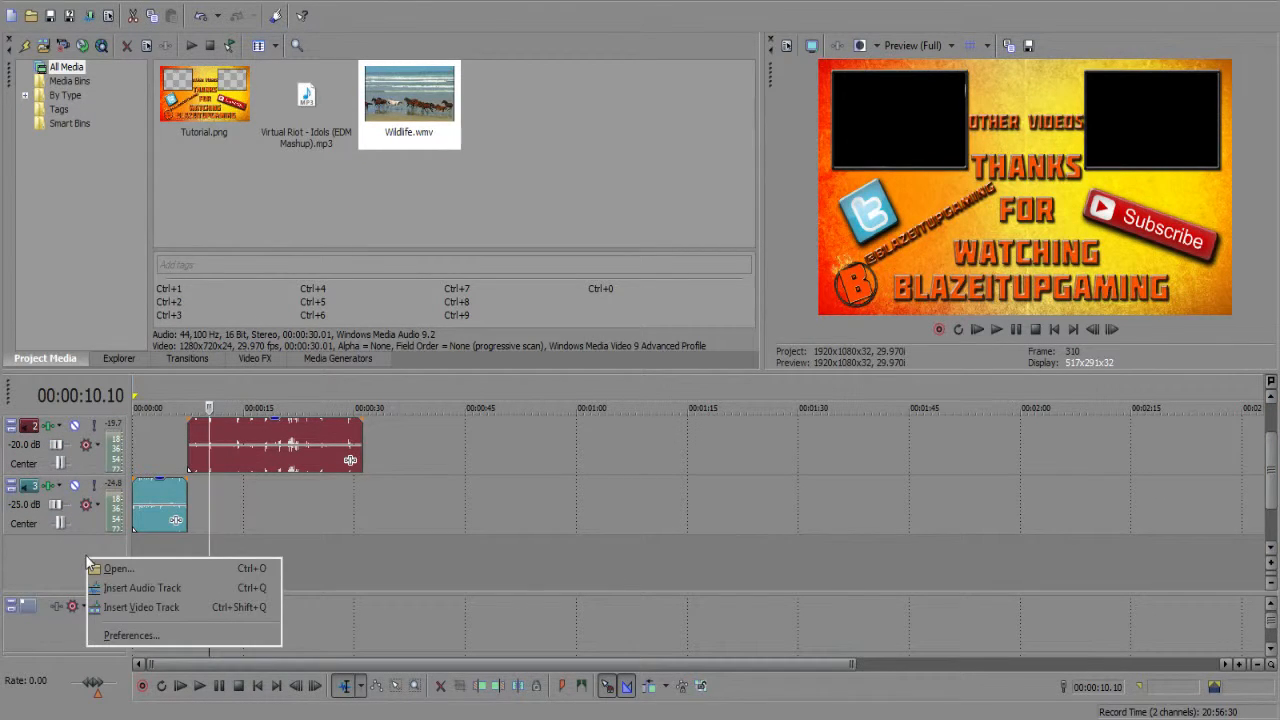
pyautogui.click(77, 573)
pyautogui.doubleClick(410, 118)
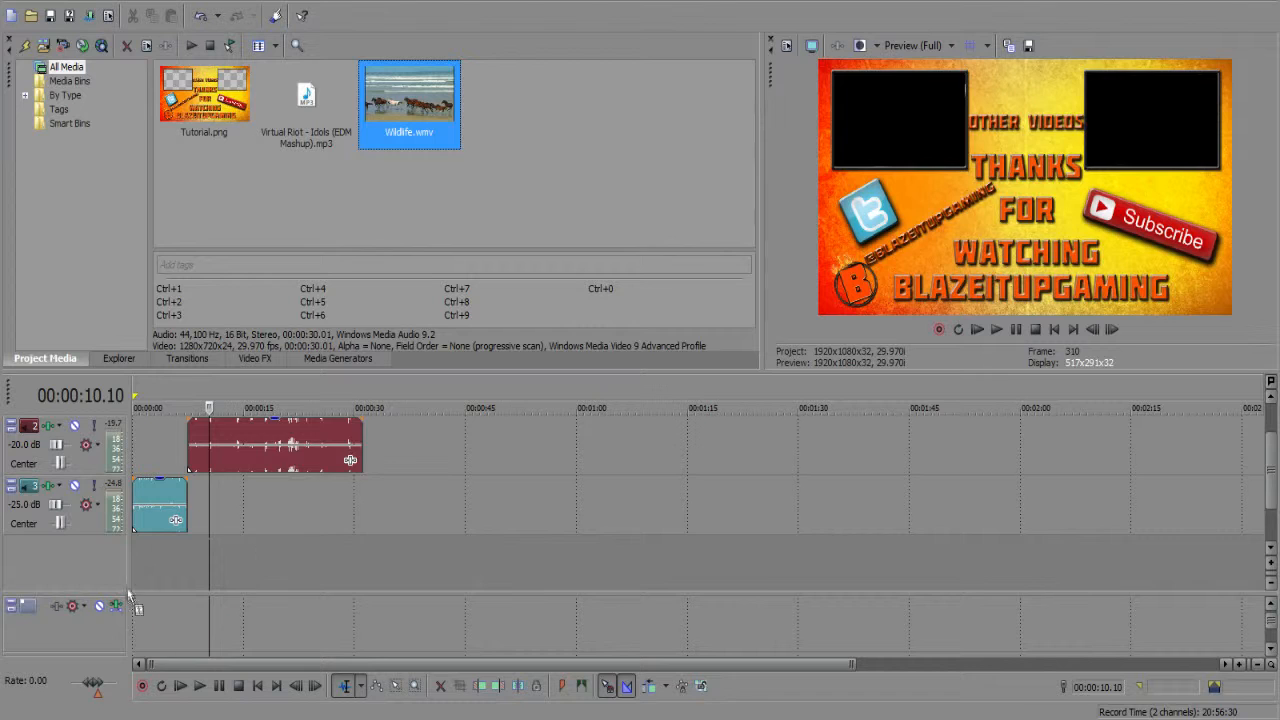
pyautogui.moveTo(150, 504); pyautogui.dragTo(200, 505)
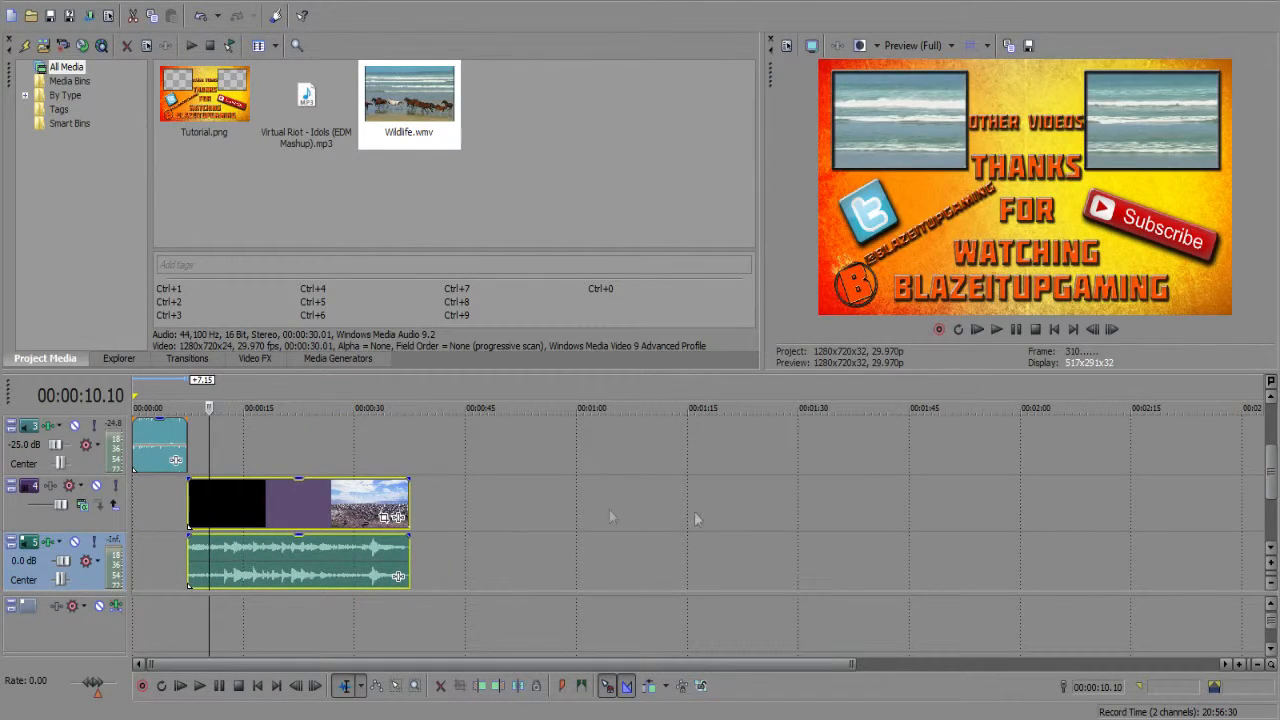
# - Trim the end of the Wildlife.wmv video and audio events to line up with the end of the main music event
pyautogui.moveTo(1271, 484)
pyautogui.mouseDown()
pyautogui.moveTo(1272, 449)
pyautogui.moveTo(1270, 464)
pyautogui.mouseUp()
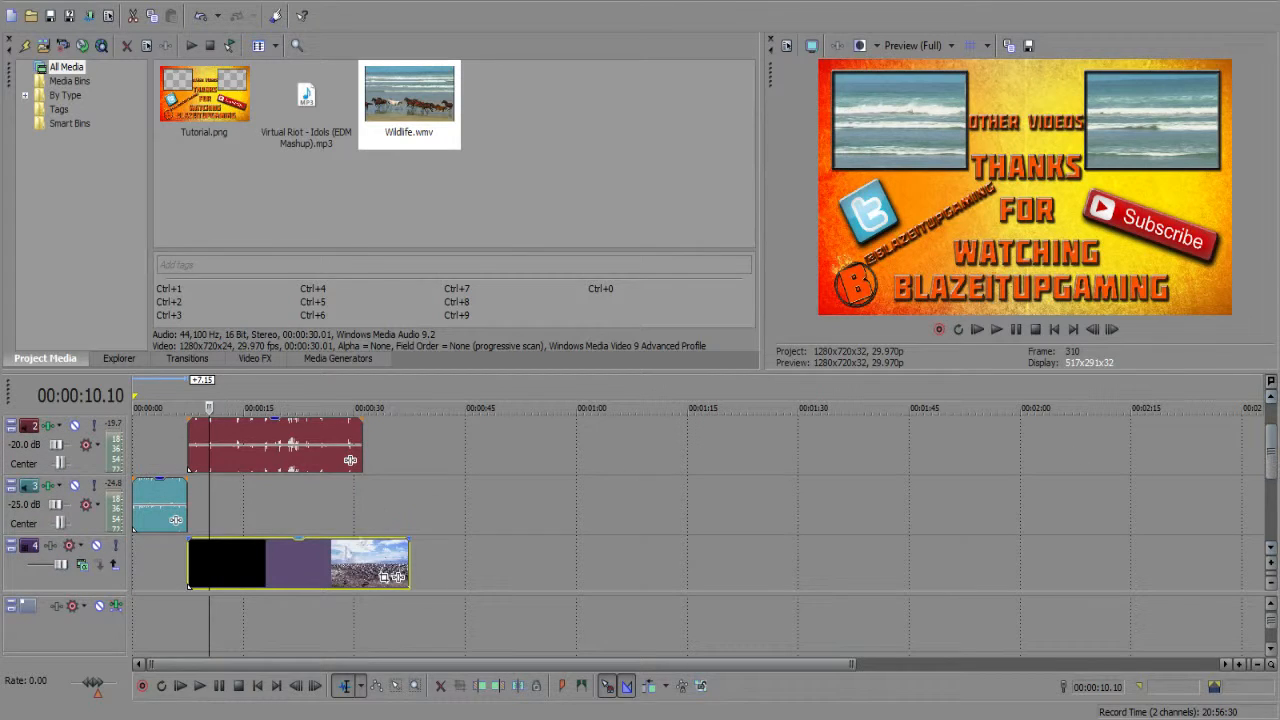
pyautogui.click(366, 560)
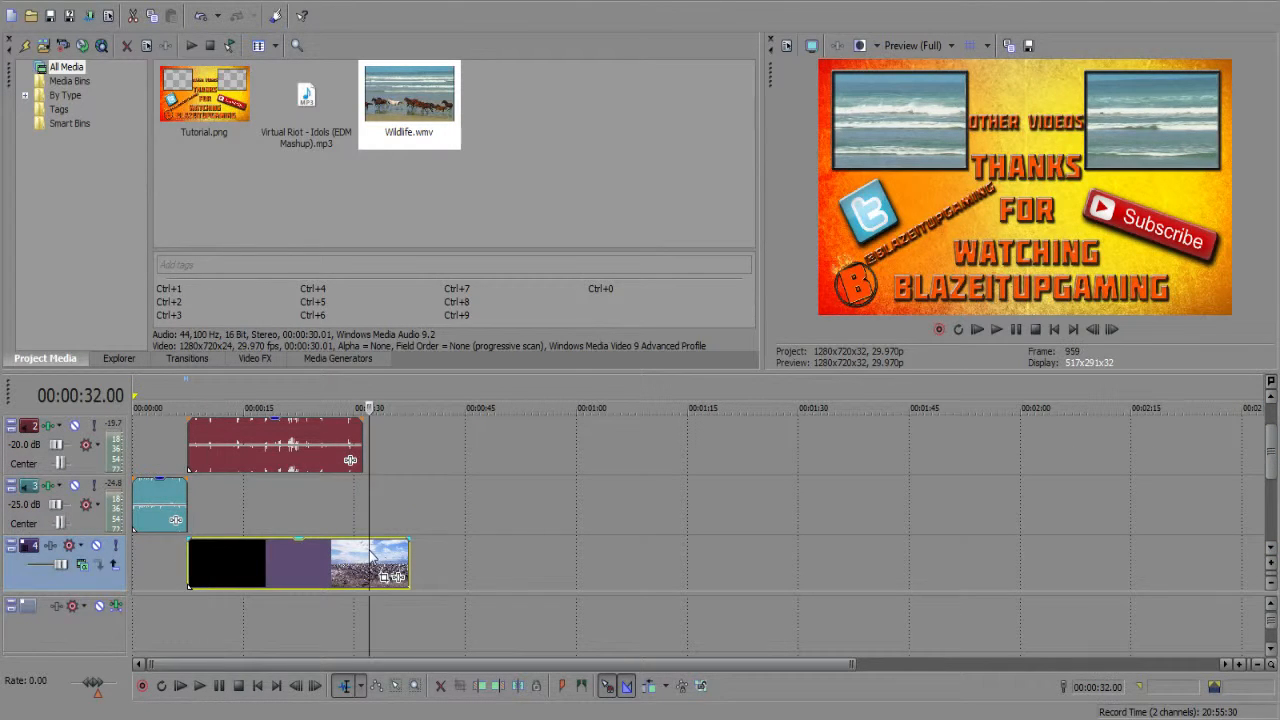
pyautogui.press('Left')
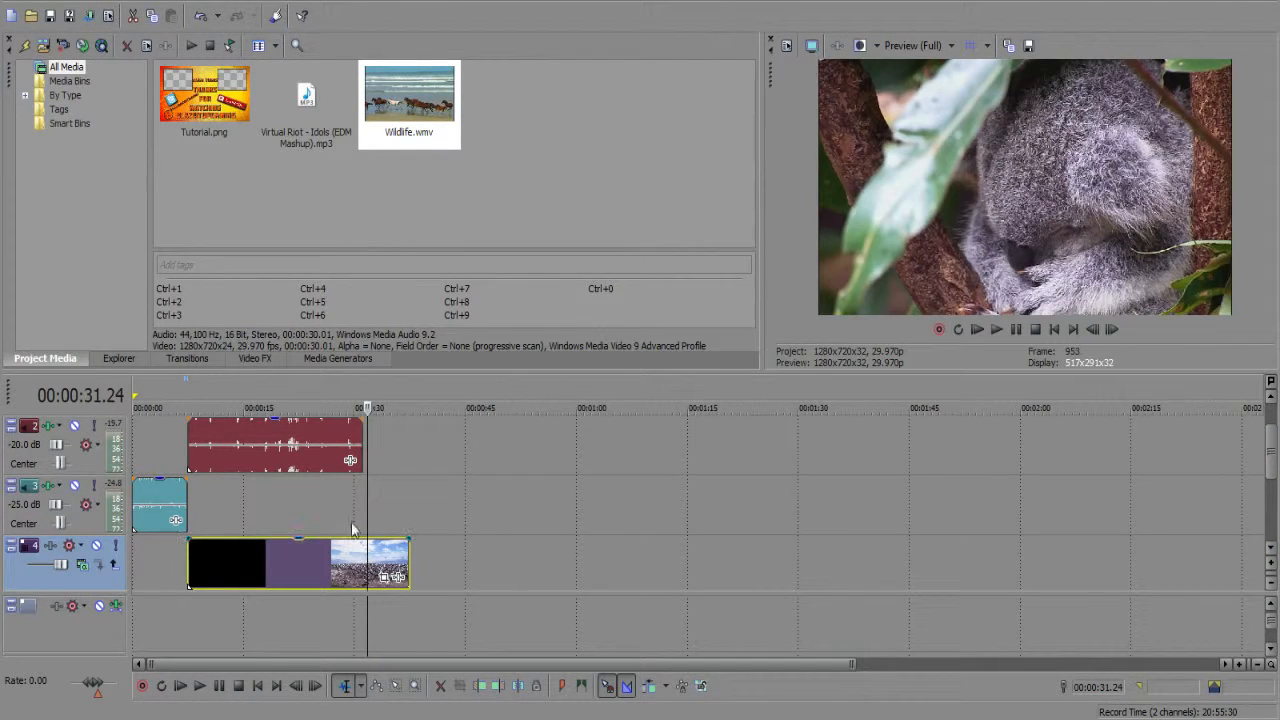
pyautogui.click(358, 448)
pyautogui.click(363, 554)
pyautogui.press('s')
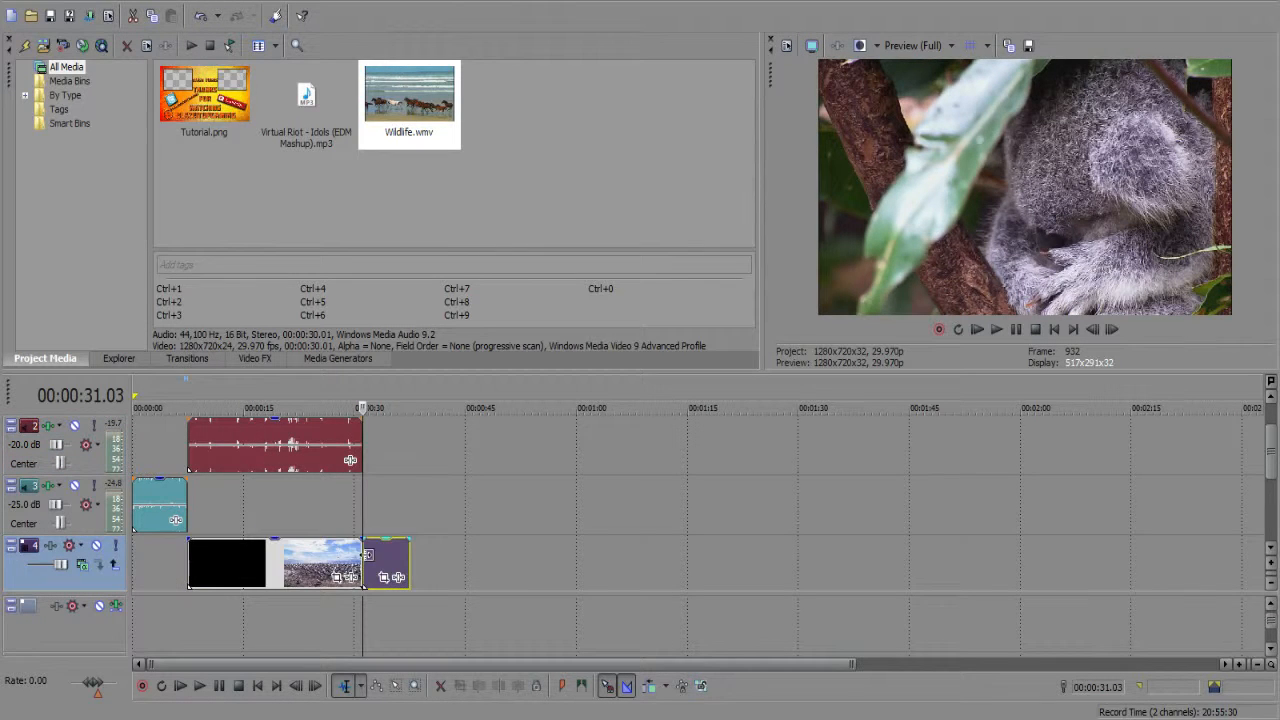
pyautogui.moveTo(371, 556); pyautogui.dragTo(196, 555)
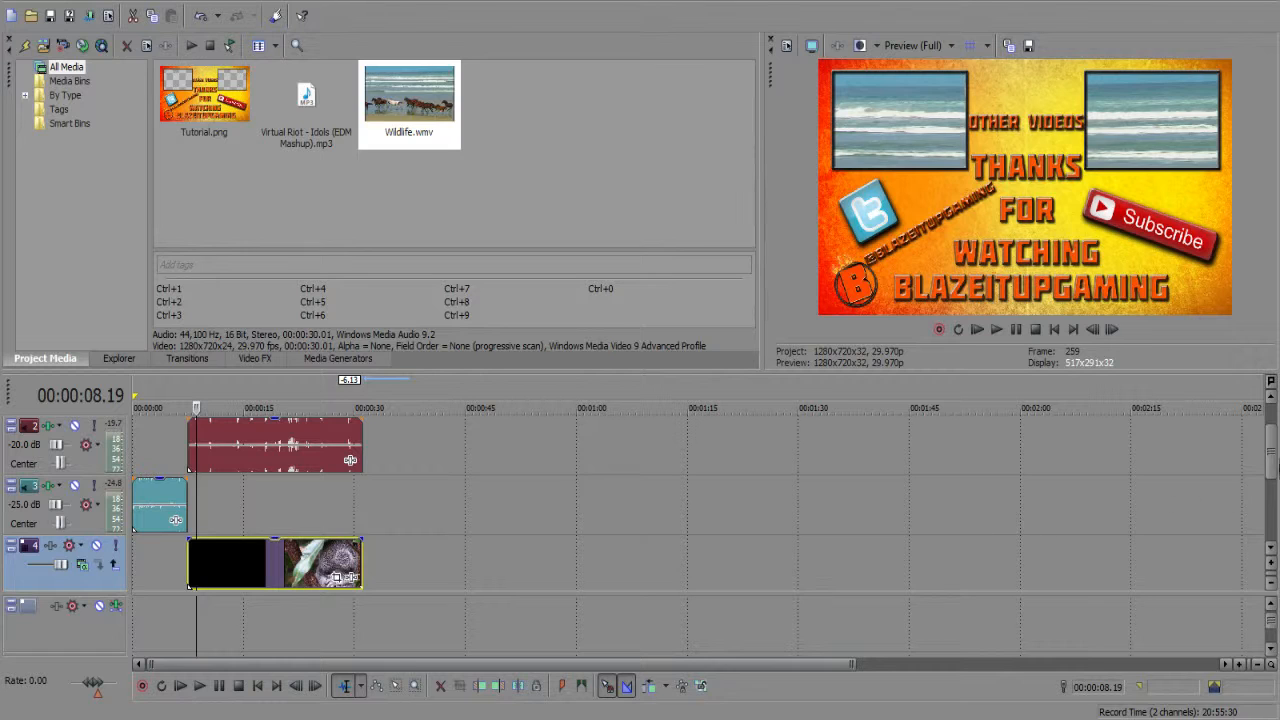
# - In the Wildlife event's Pan/Crop, enlarge the crop frame to about 3,432 by 1,681 so the clip shrinks into the upper-left video frame
pyautogui.click(345, 578)
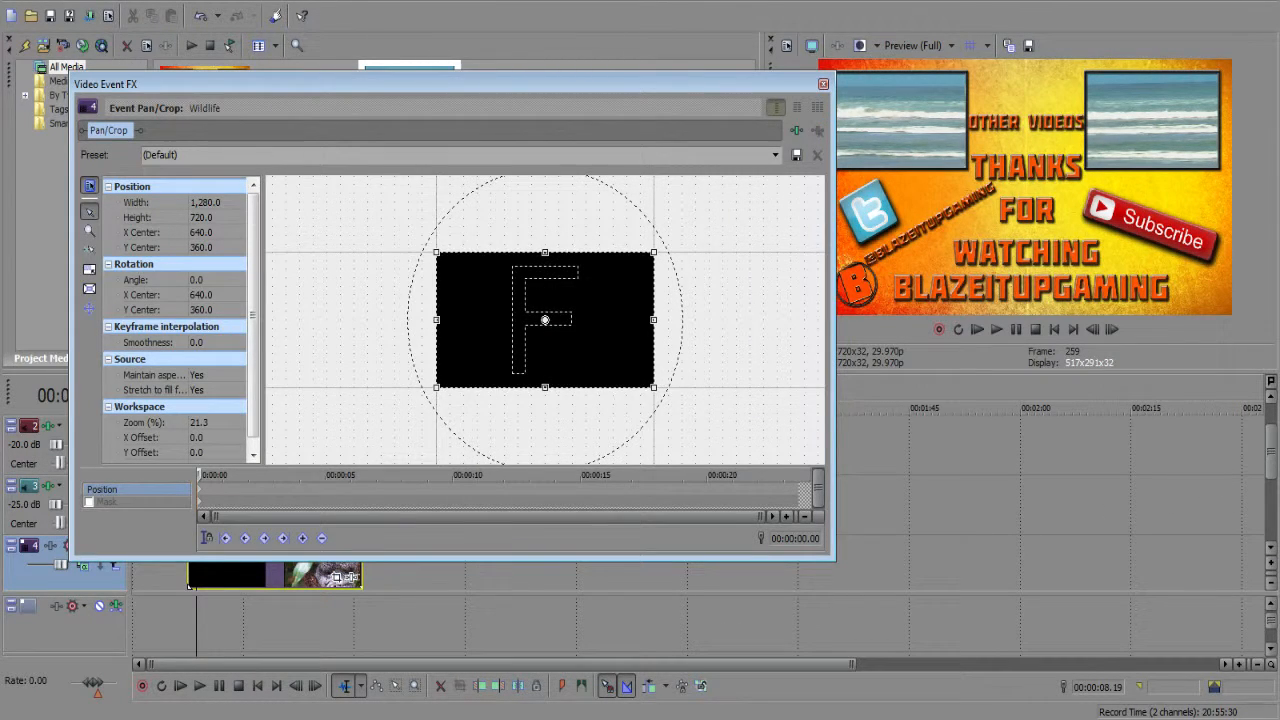
pyautogui.moveTo(654, 387); pyautogui.dragTo(935, 528)
pyautogui.click(215, 374)
pyautogui.click(198, 387)
pyautogui.click(215, 389)
pyautogui.click(203, 402)
pyautogui.click(215, 390)
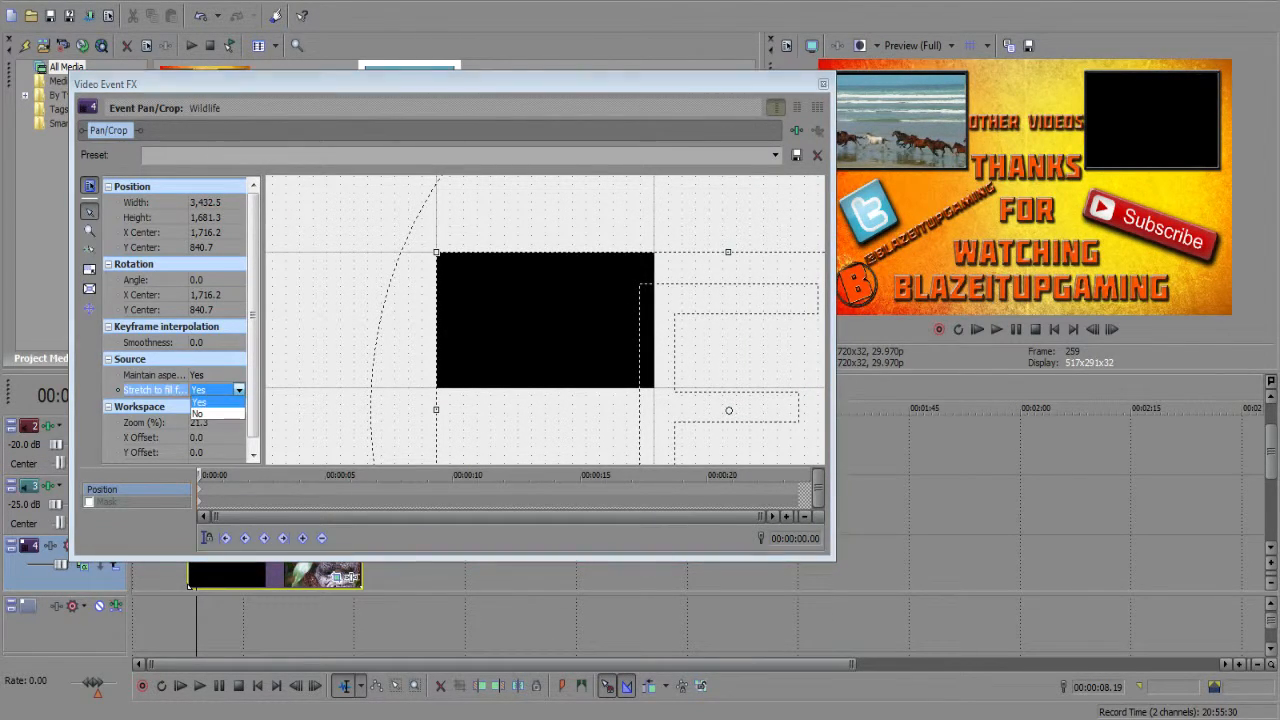
# - Turn off Maintain aspect ratio for the Wildlife event and widen its crop frame to about 3,600
pyautogui.click(215, 375)
pyautogui.click(203, 399)
pyautogui.click(545, 320)
pyautogui.scroll(-5, 545, 320)
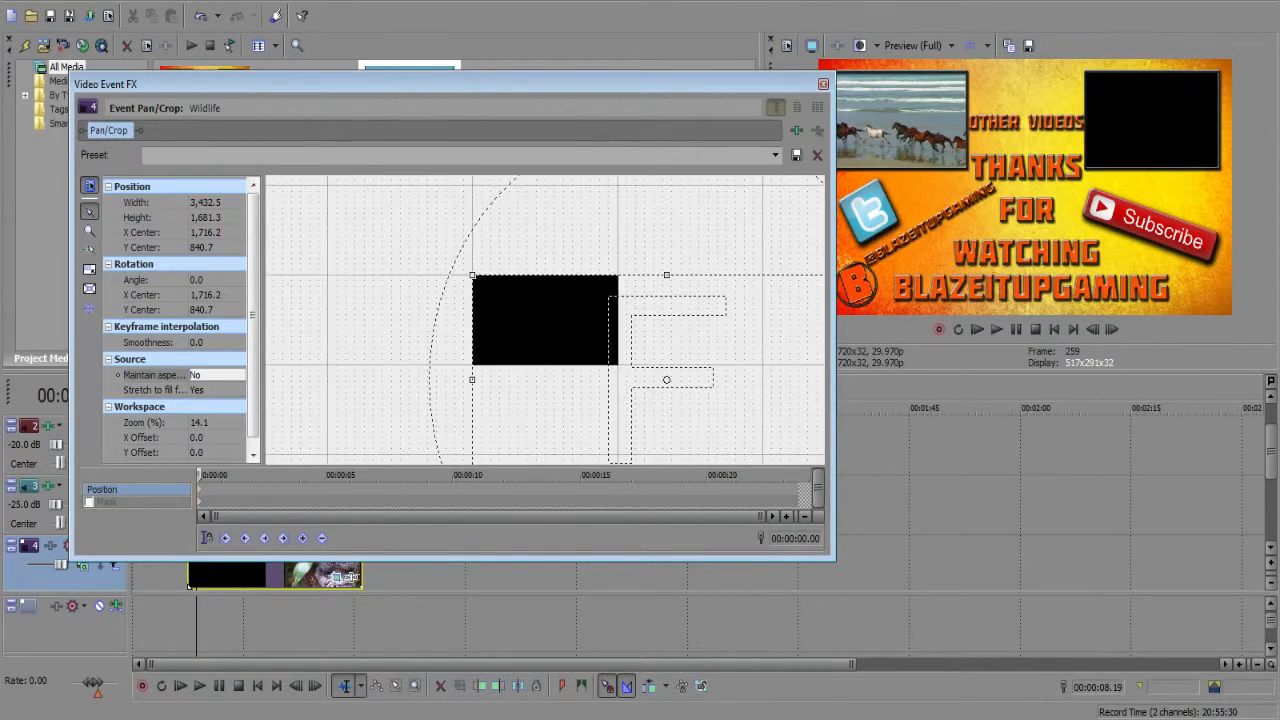
pyautogui.moveTo(691, 396)
pyautogui.mouseDown()
pyautogui.moveTo(703, 427)
pyautogui.moveTo(726, 430)
pyautogui.moveTo(700, 396)
pyautogui.mouseUp()
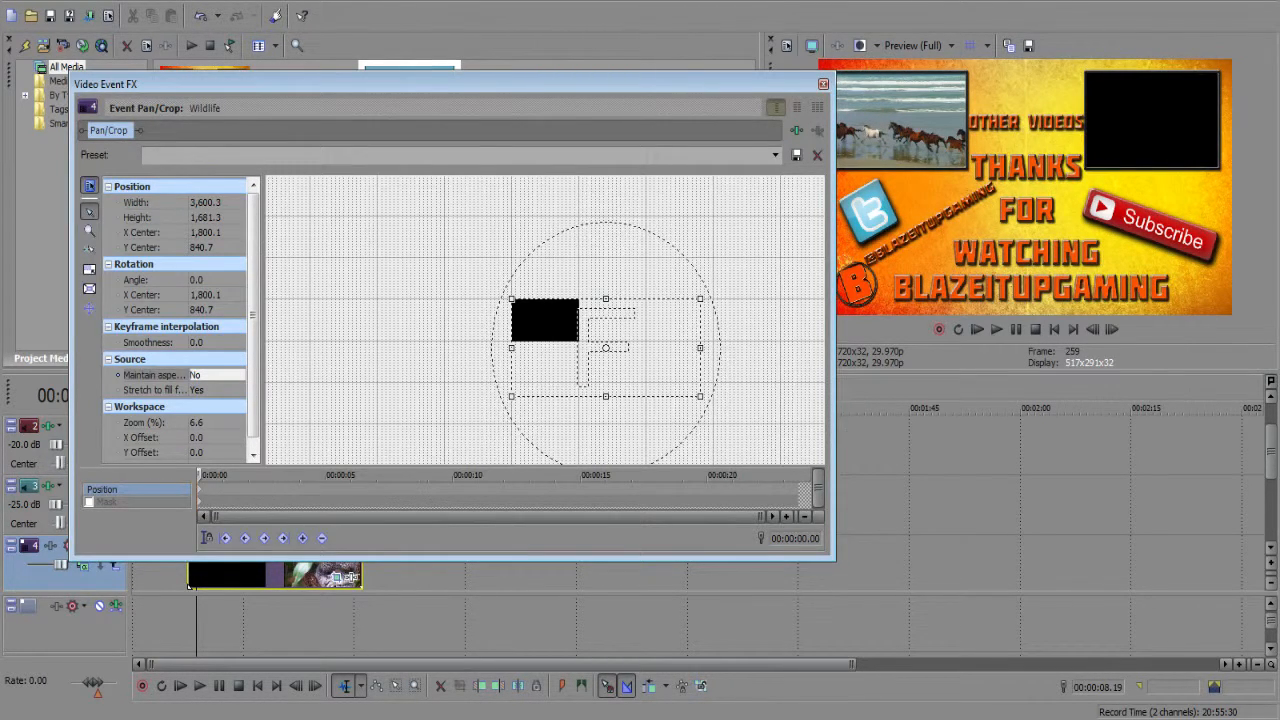
pyautogui.click(823, 85)
# - Play the outro with the sample clip and lower the Wildlife audio track's volume to -10.0 dB
pyautogui.click(141, 442)
pyautogui.press('space')
pyautogui.scroll(1, 1258, 440)
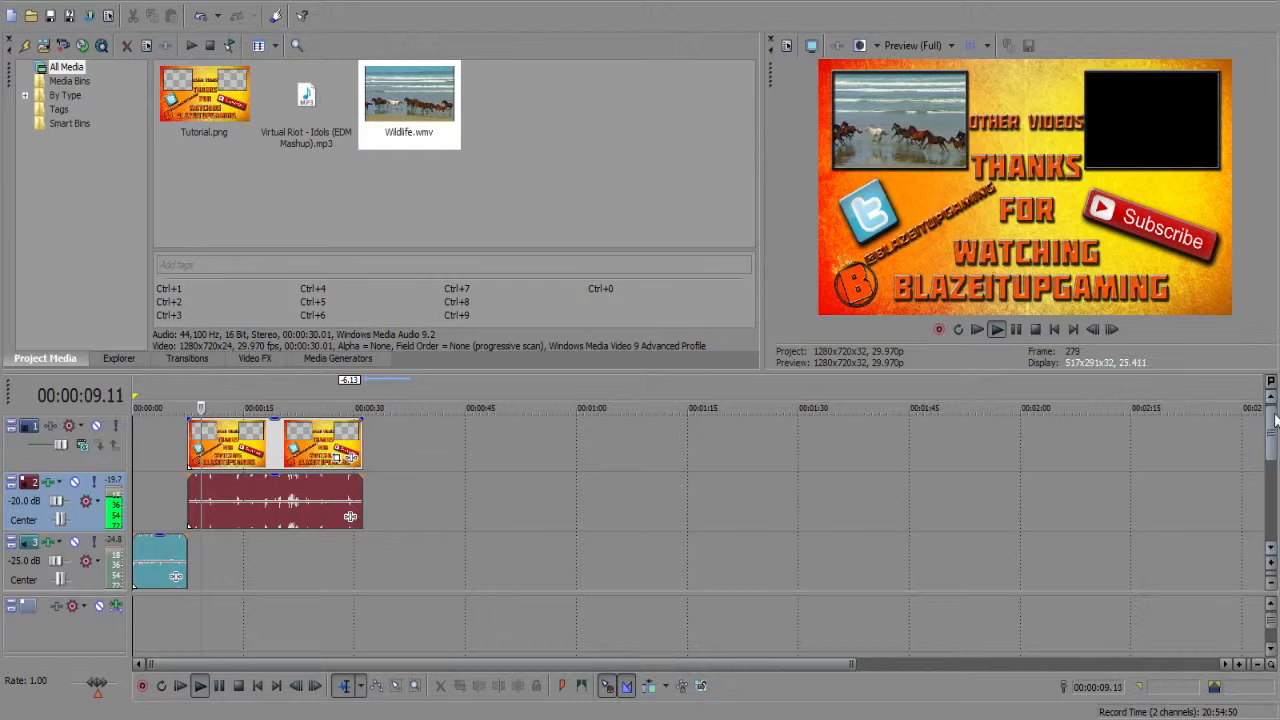
pyautogui.scroll(-1, 1272, 460)
pyautogui.scroll(-1, 1272, 460)
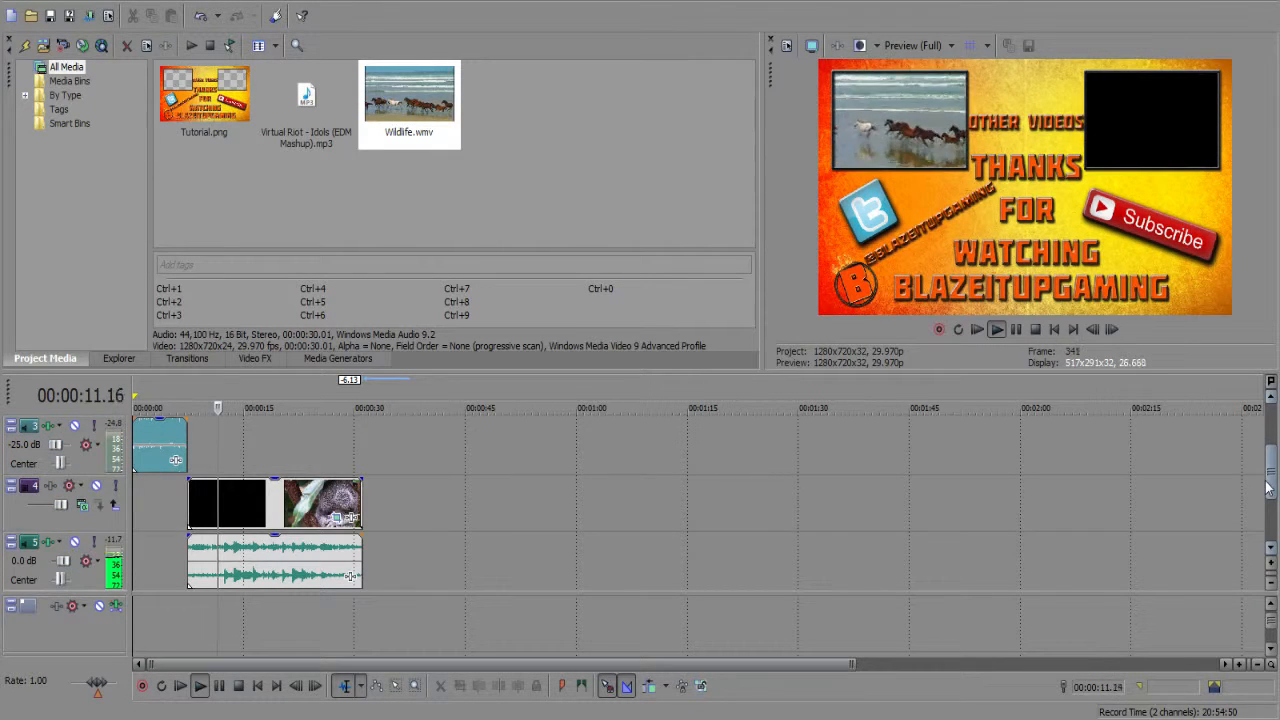
pyautogui.moveTo(63, 564); pyautogui.dragTo(60, 564)
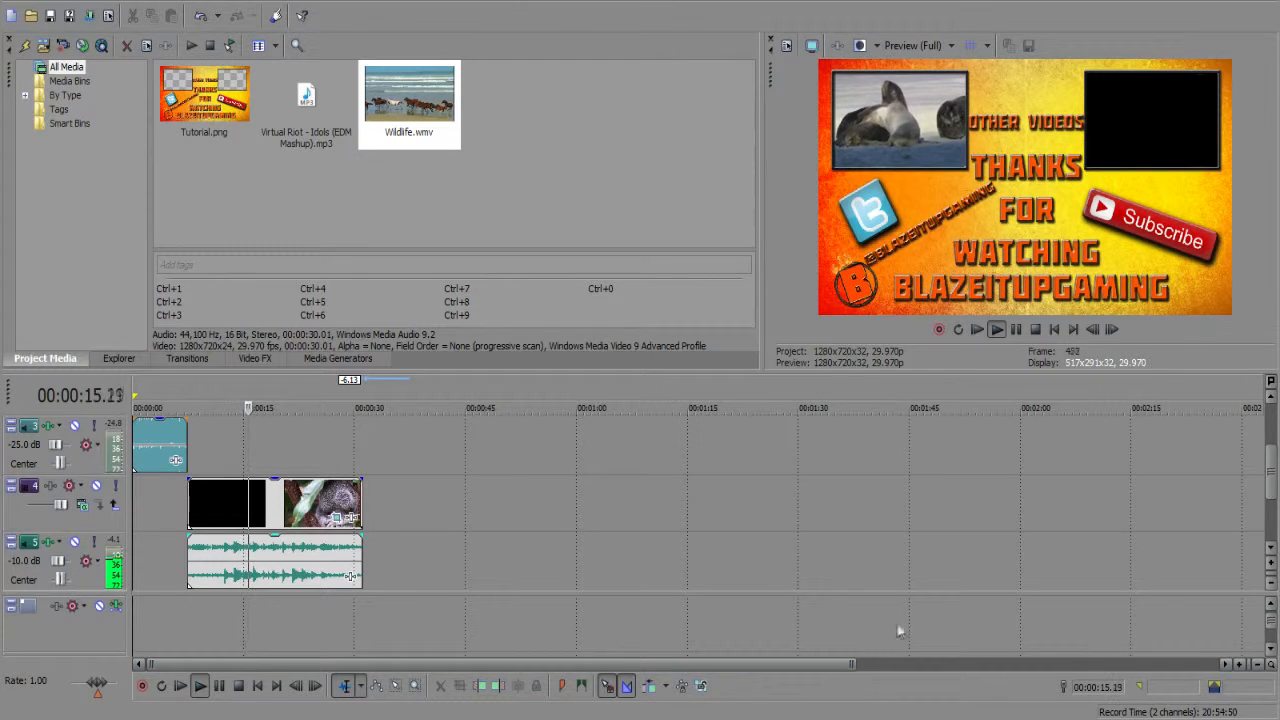
# - Stop playback and add fade-outs of about 2 seconds to the ends of the Tutorial.png event and the main music event
pyautogui.scroll(4, 584, 520)
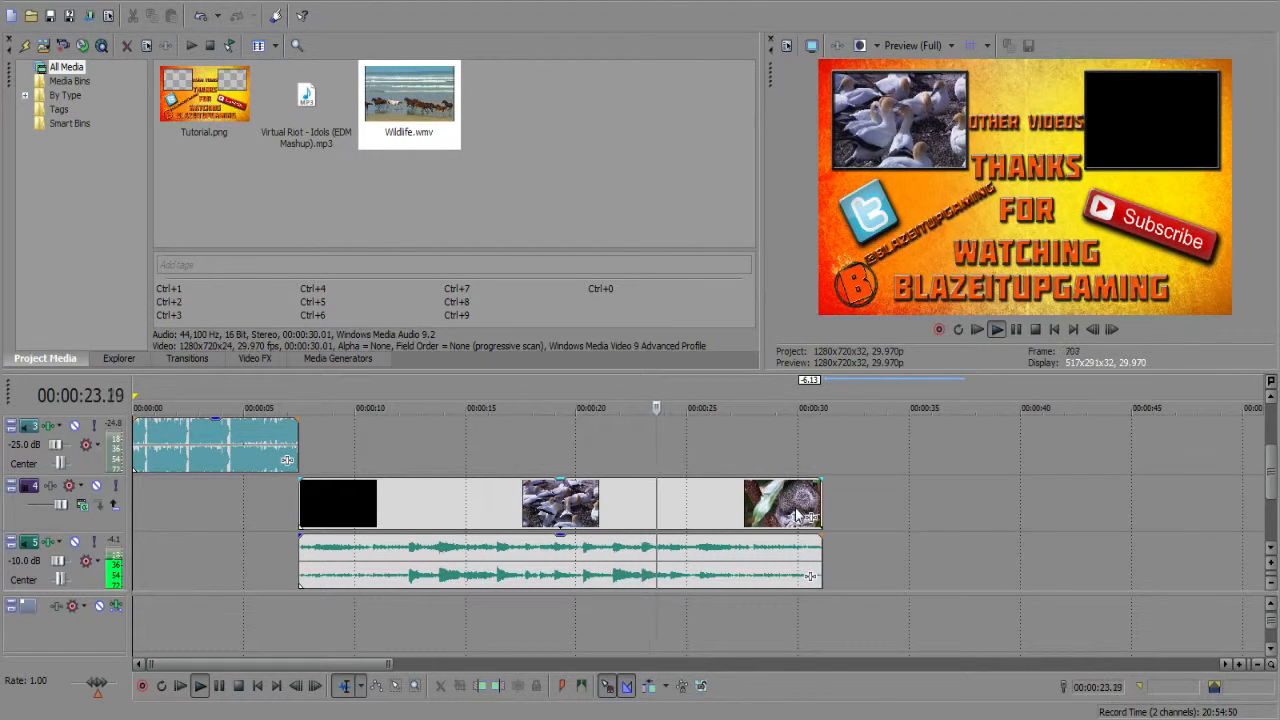
pyautogui.press('Return')
pyautogui.scroll(2, 700, 504)
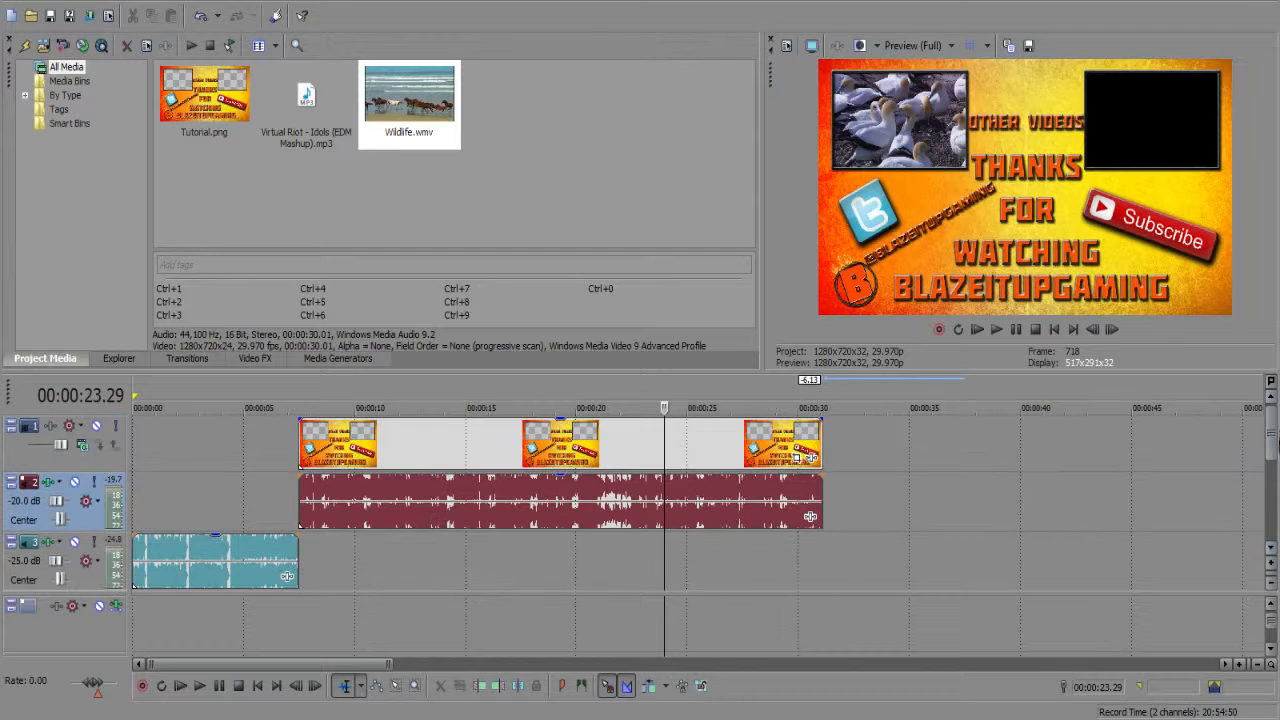
pyautogui.moveTo(820, 416); pyautogui.dragTo(778, 436)
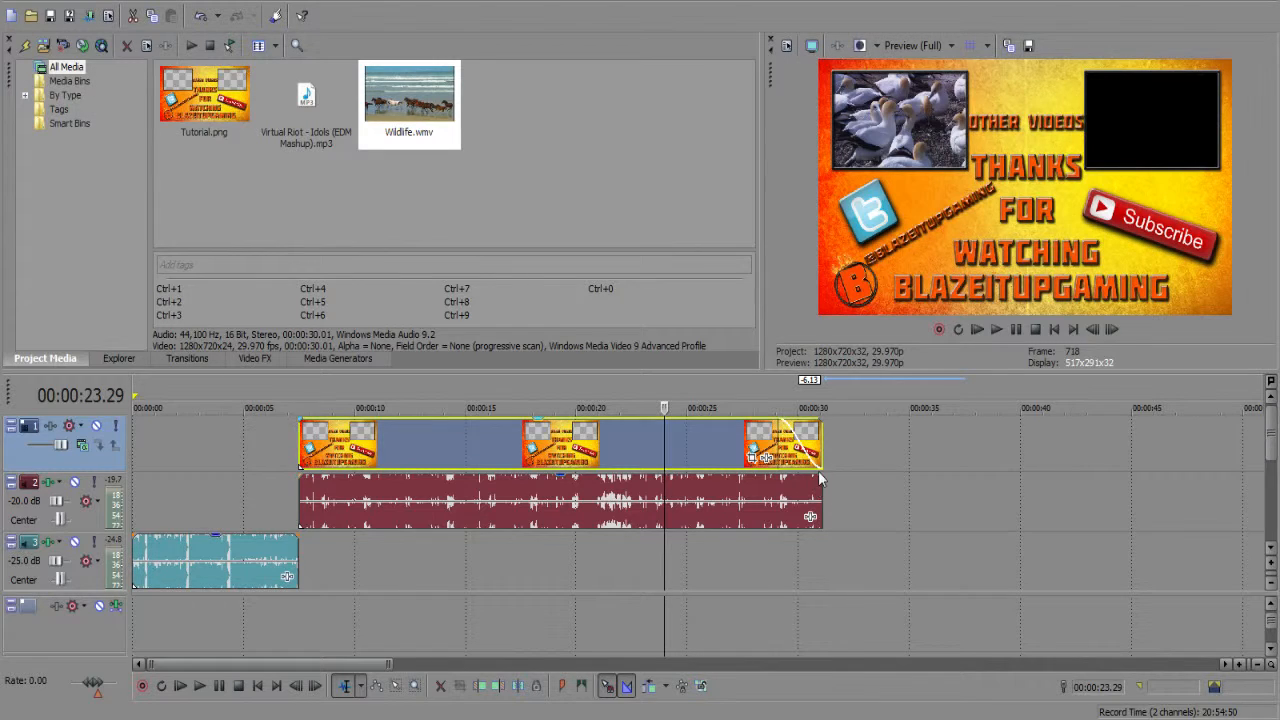
pyautogui.click(778, 445)
pyautogui.moveTo(821, 476); pyautogui.dragTo(787, 481)
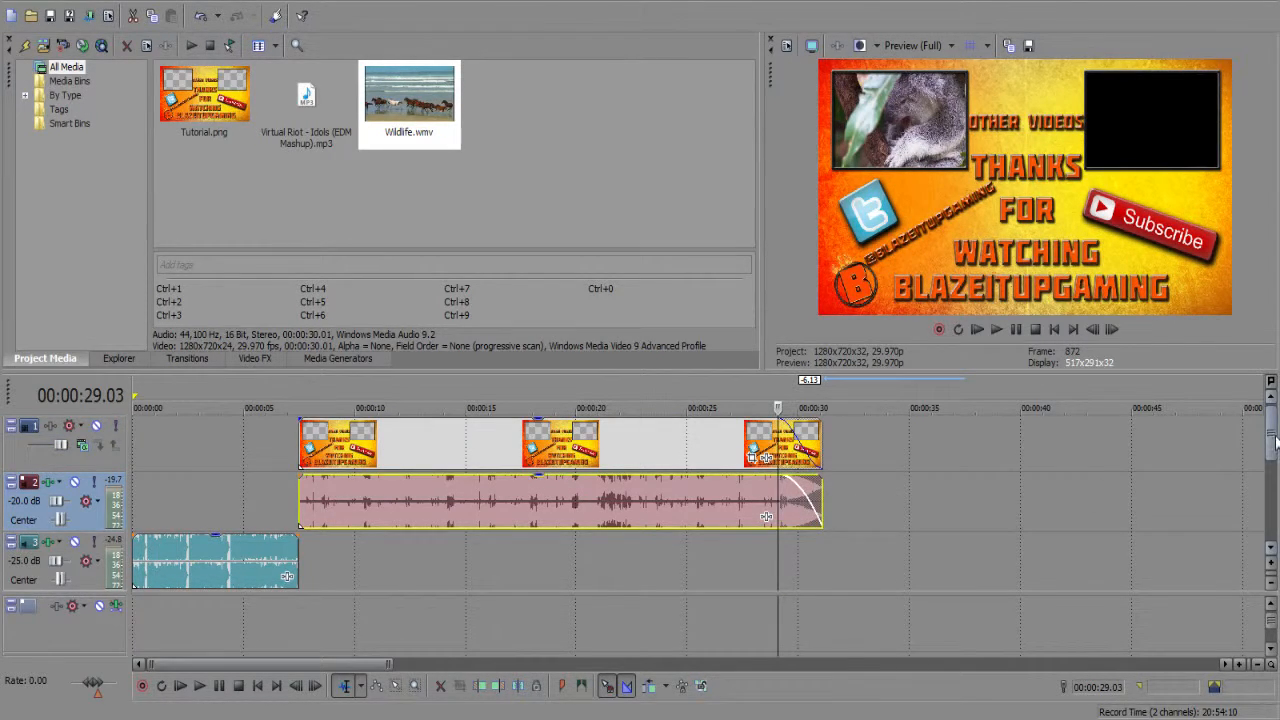
# - Add matching fade-outs of about 2 seconds to the ends of the Wildlife video and audio events
pyautogui.scroll(-2, 1276, 441)
pyautogui.moveTo(822, 476); pyautogui.dragTo(778, 484)
pyautogui.moveTo(822, 536); pyautogui.dragTo(782, 541)
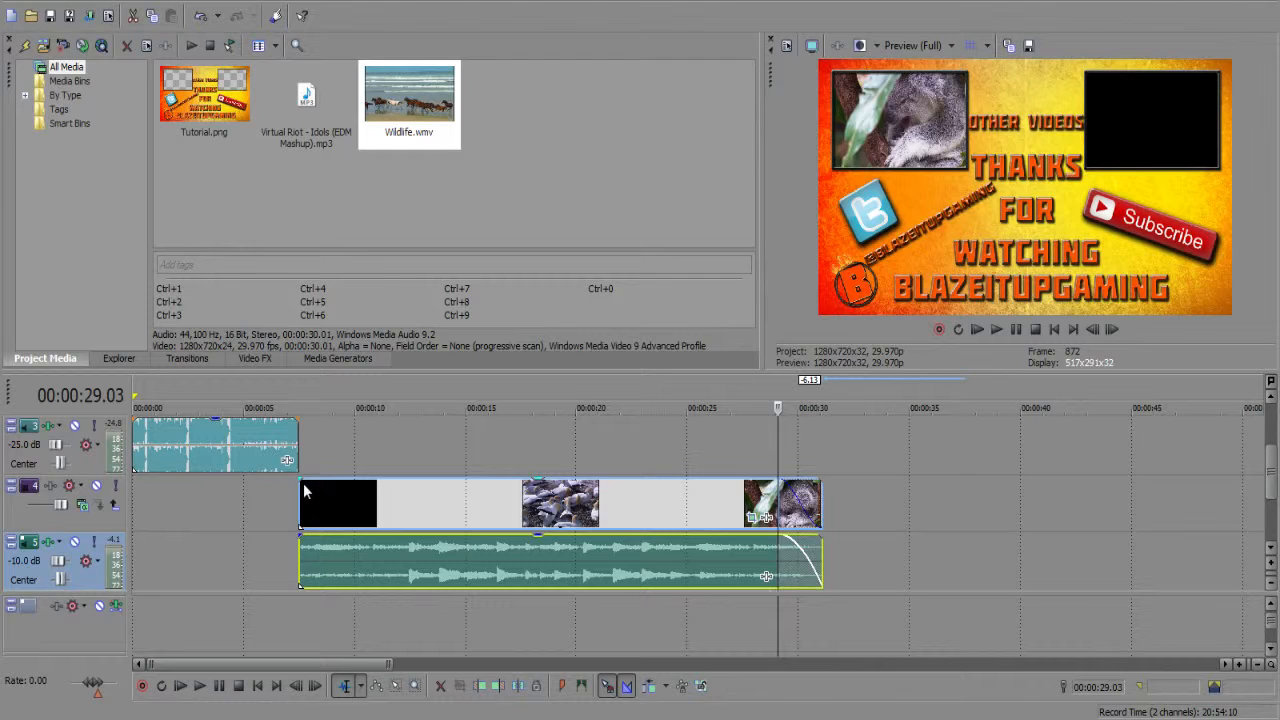
# - Play the outro from the start of the template image, check the closing fade-out, and return to the project start
pyautogui.click(305, 490)
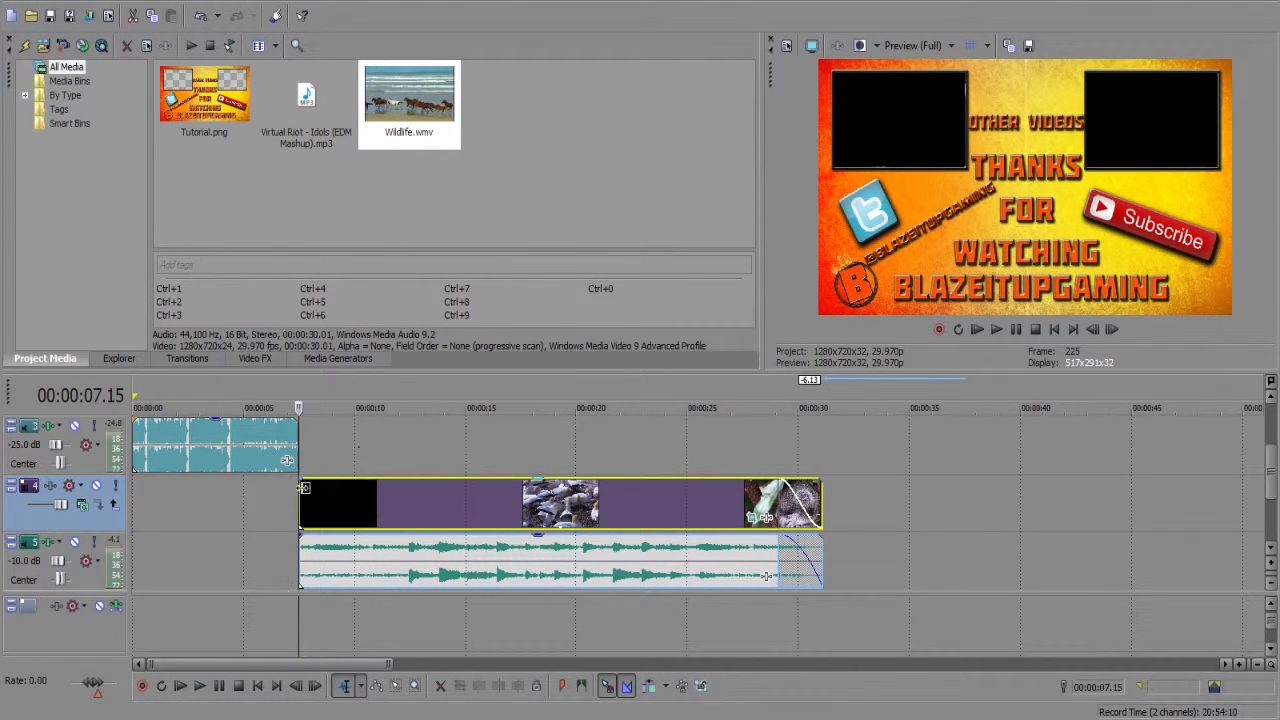
pyautogui.scroll(2, 1275, 435)
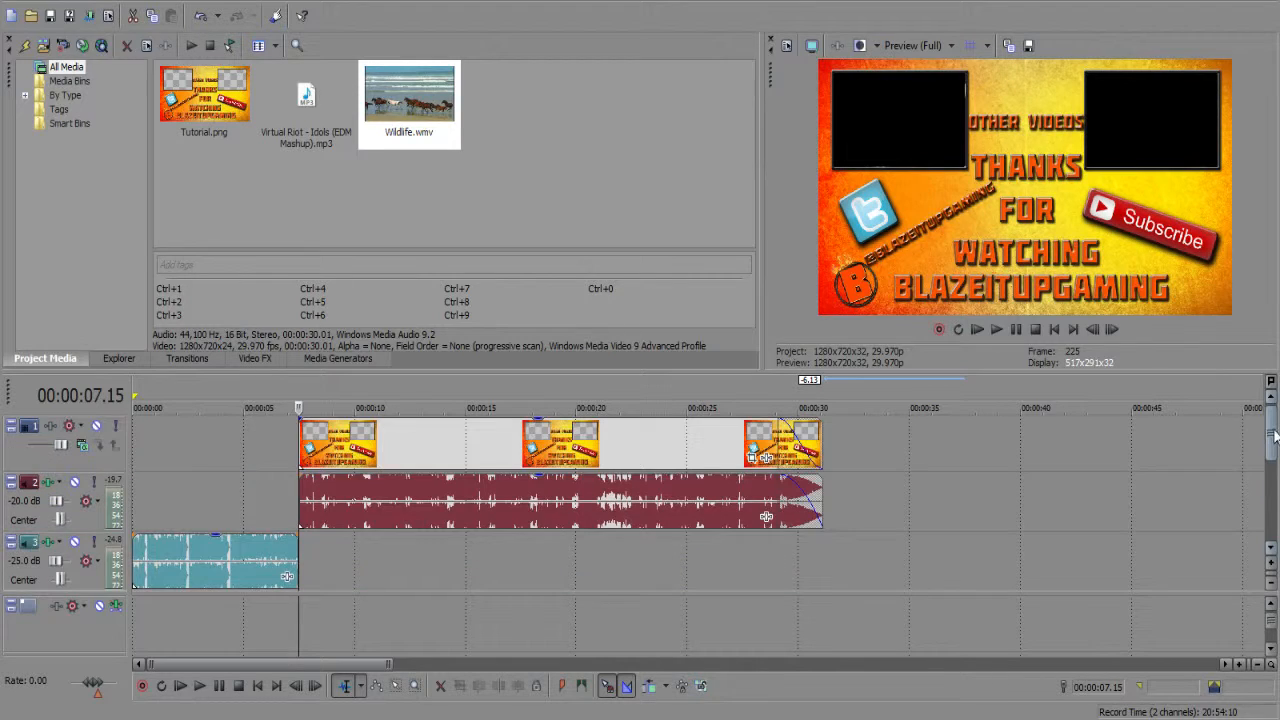
pyautogui.press('space')
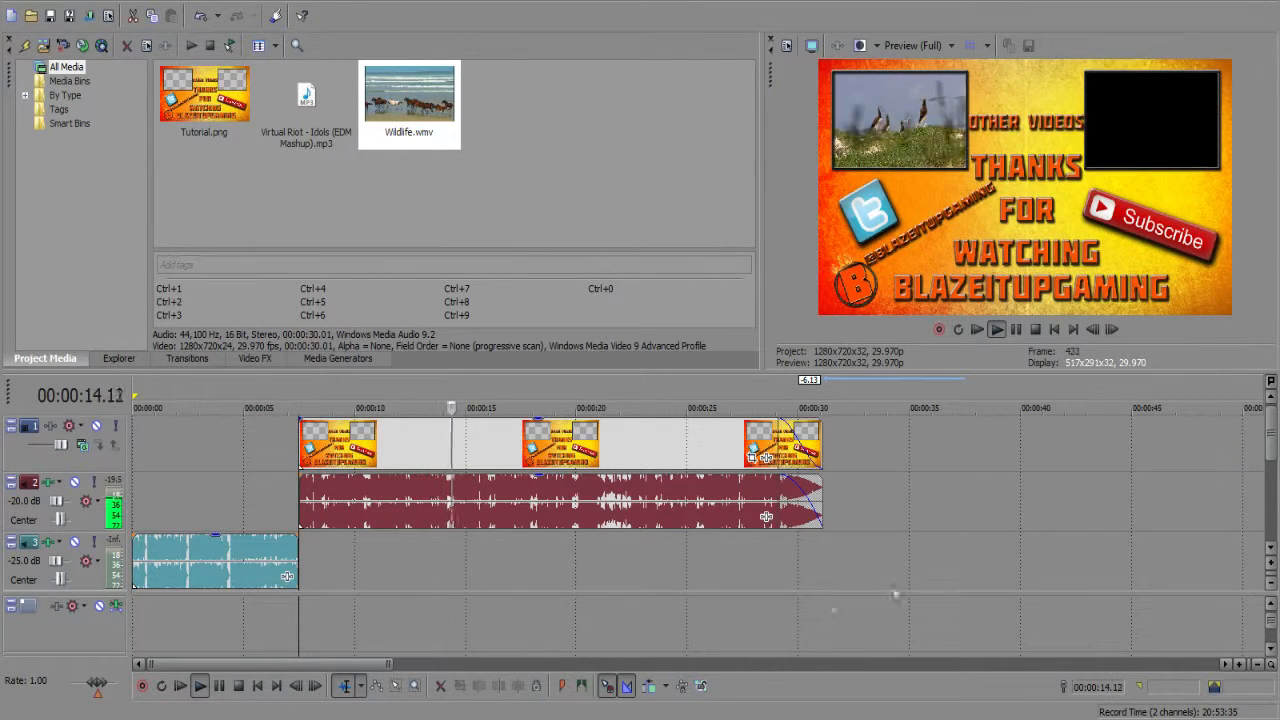
pyautogui.click(735, 456)
pyautogui.press('space')
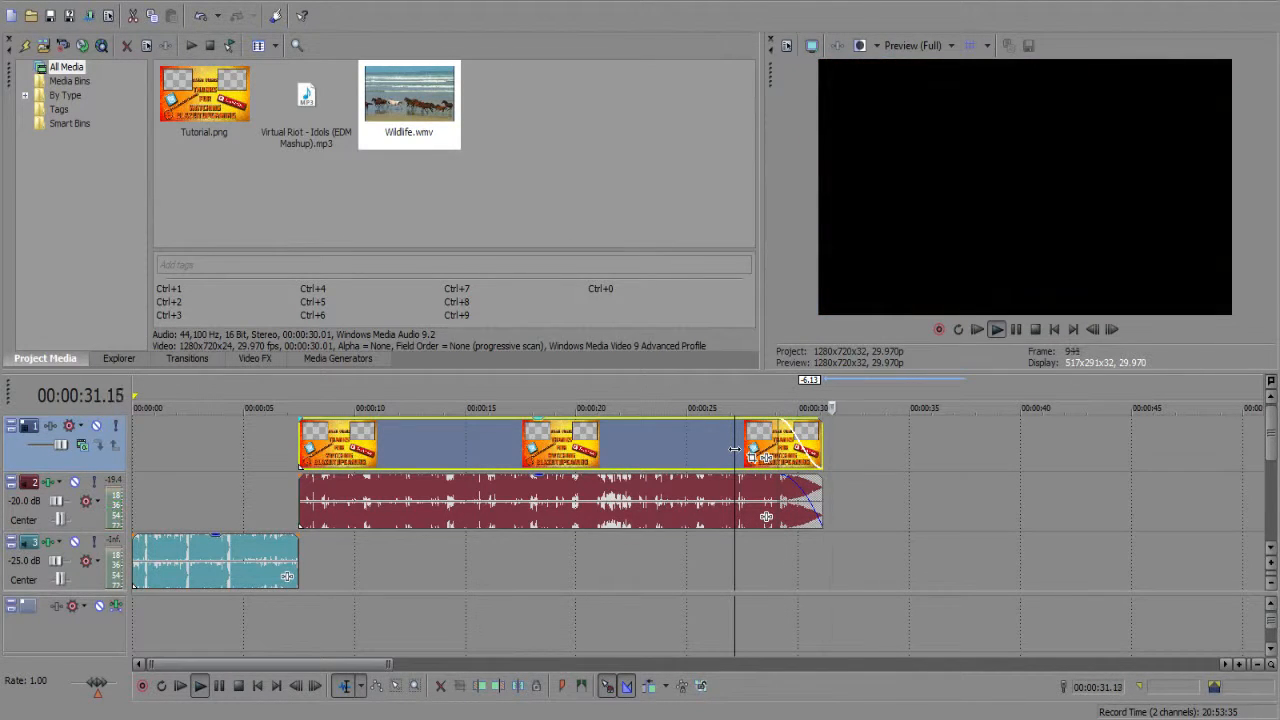
pyautogui.press('space')
pyautogui.click(135, 448)
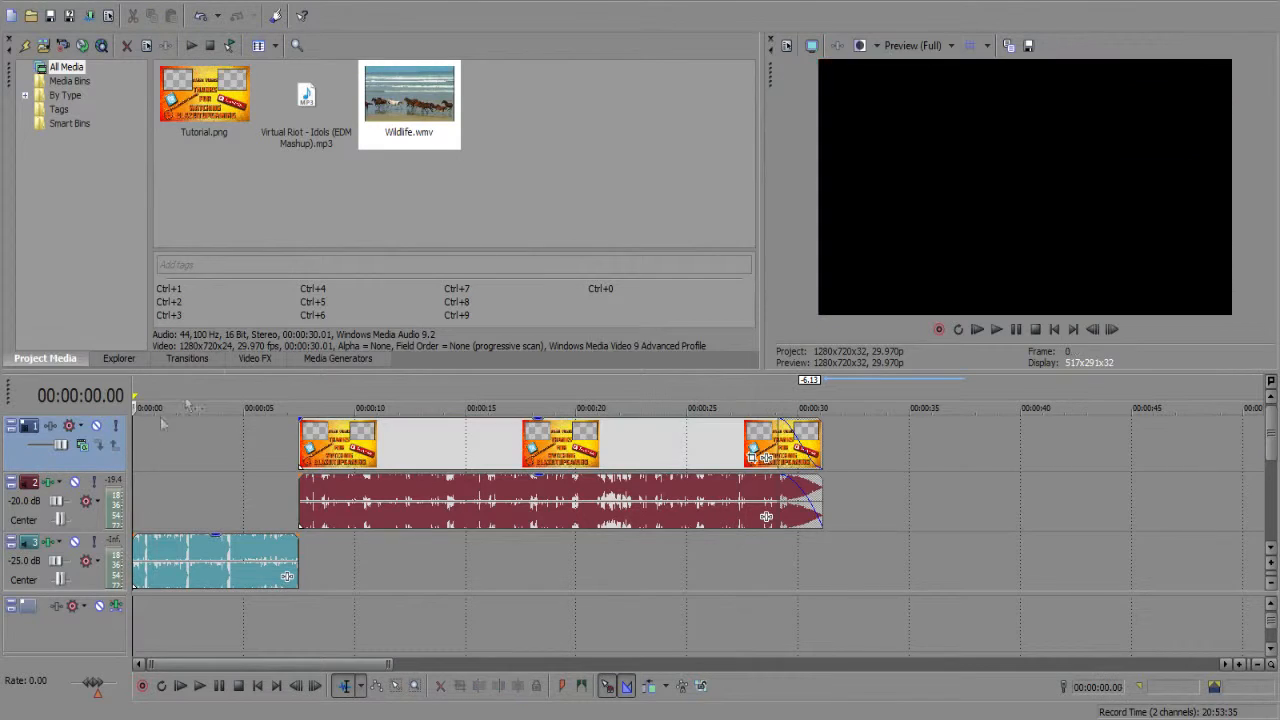
pyautogui.hotkey('alt', 'F4')
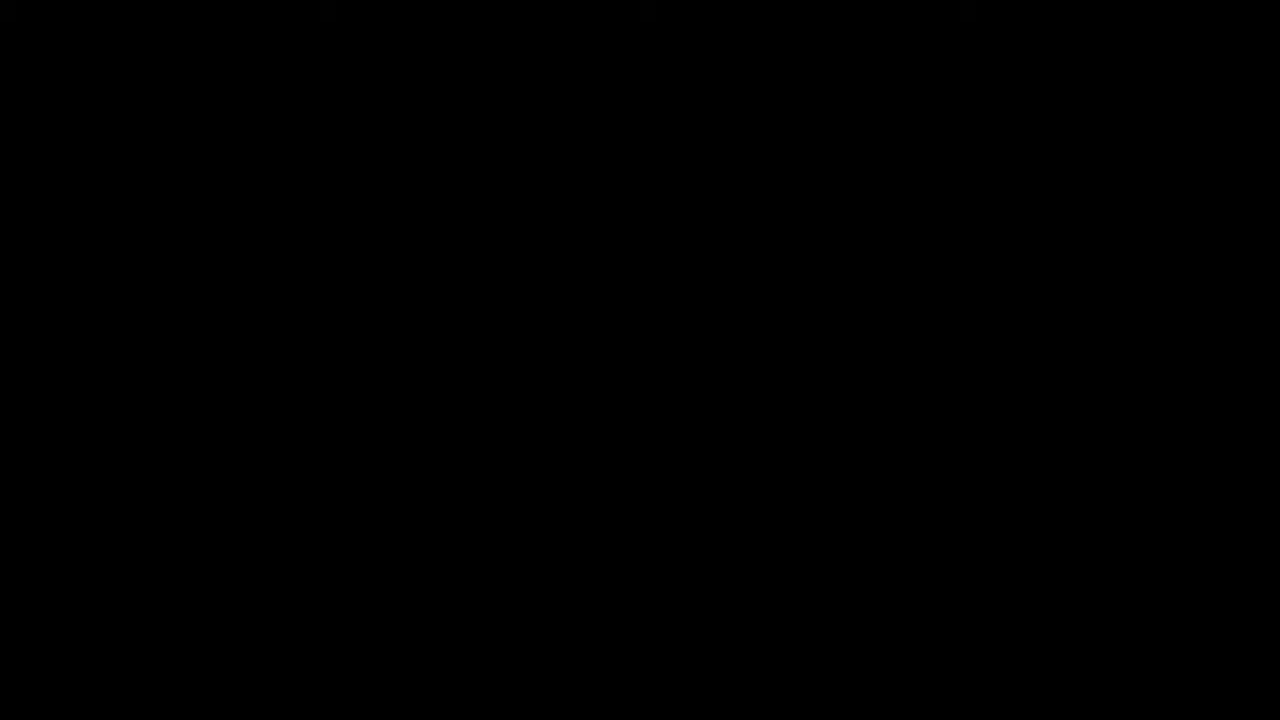